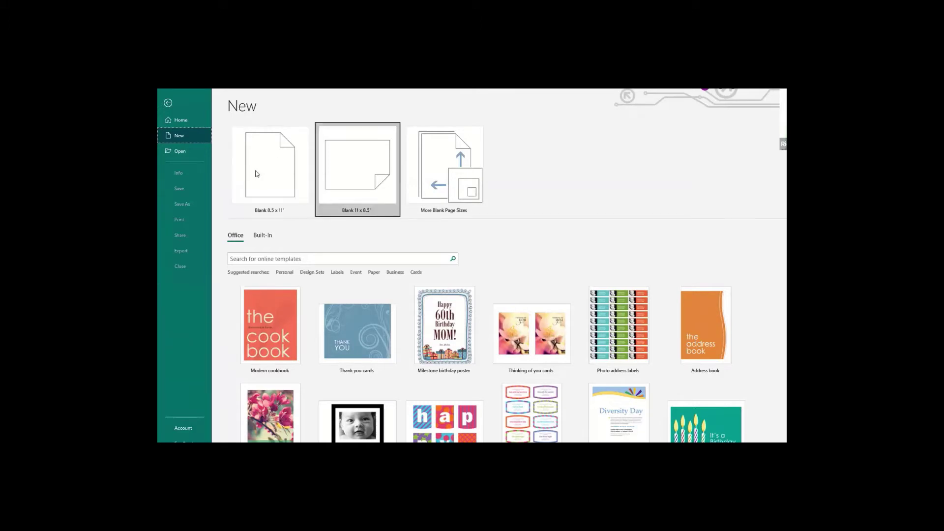
Choose the Blank 8.5 x 11" tile on the File > New page.
left_click(276, 164)
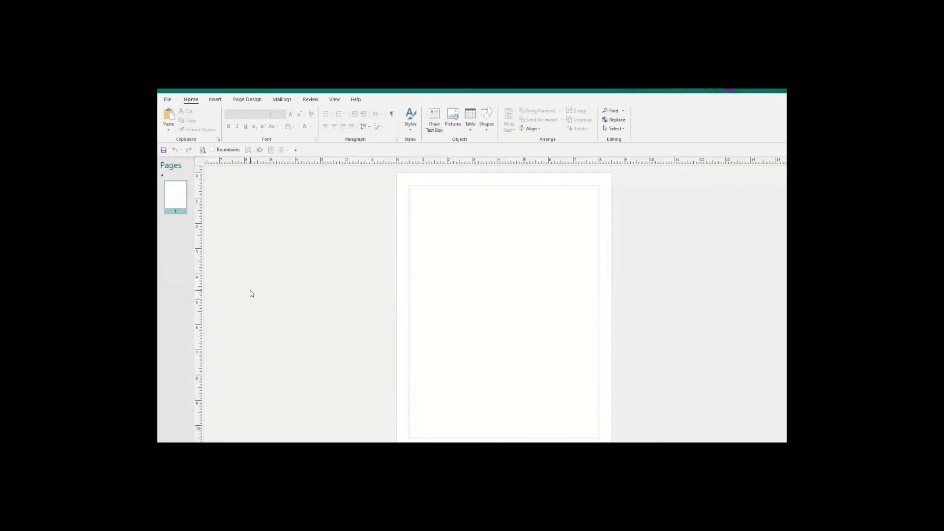
left_click(167, 101)
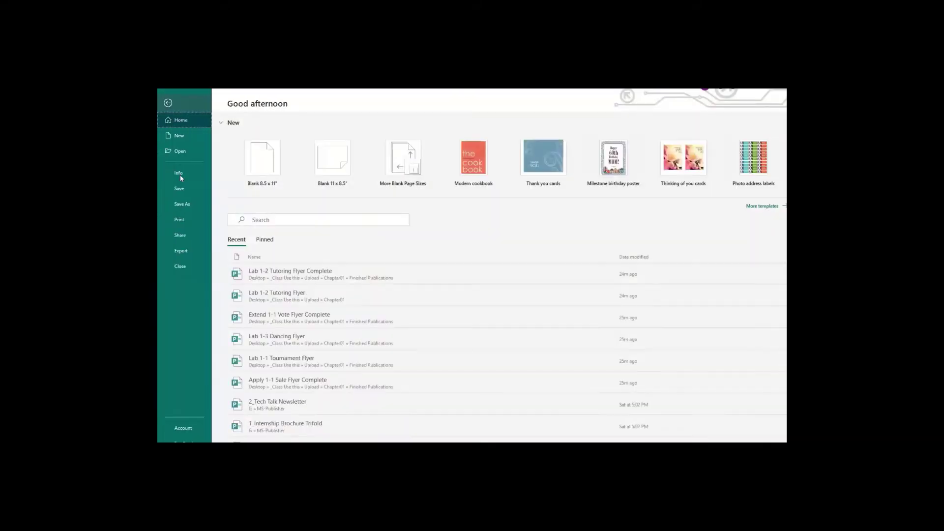
left_click(176, 136)
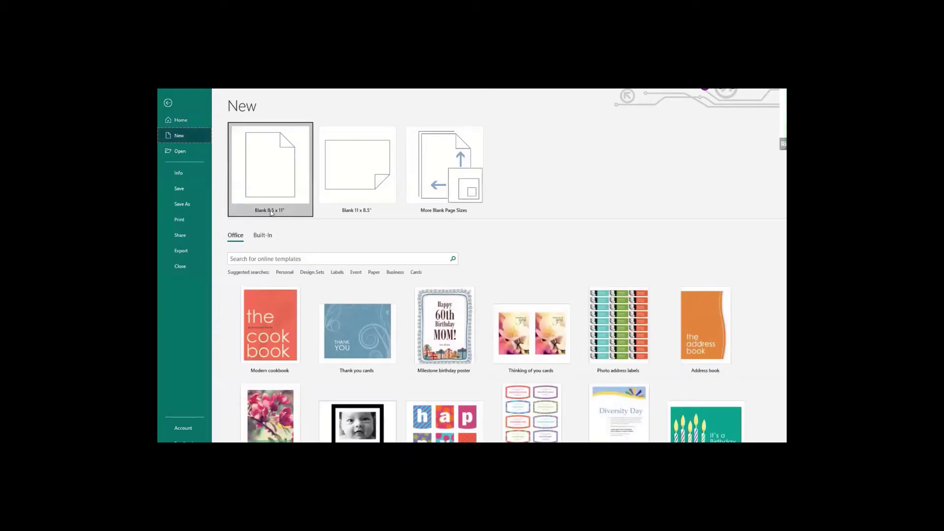
left_click(167, 104)
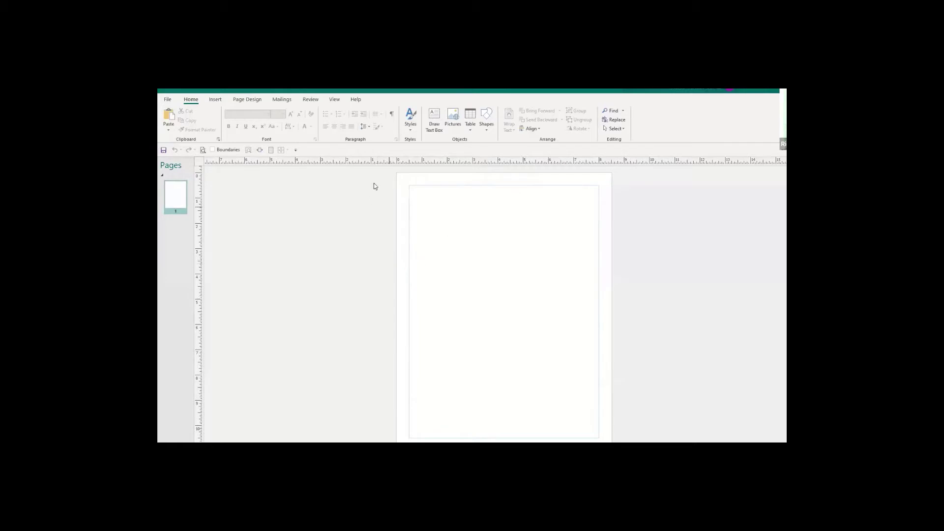
Show the Page Design ribbon for the blank letter-size page.
left_click(252, 102)
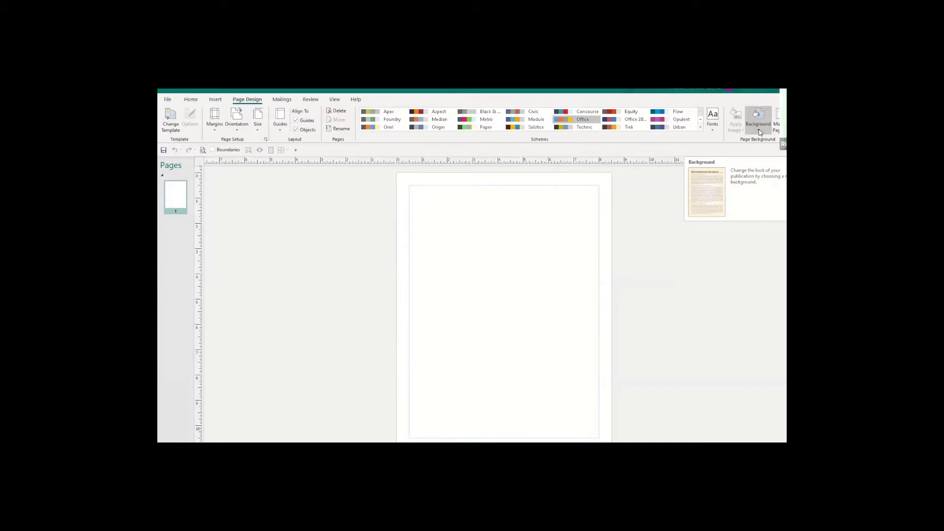
left_click(759, 132)
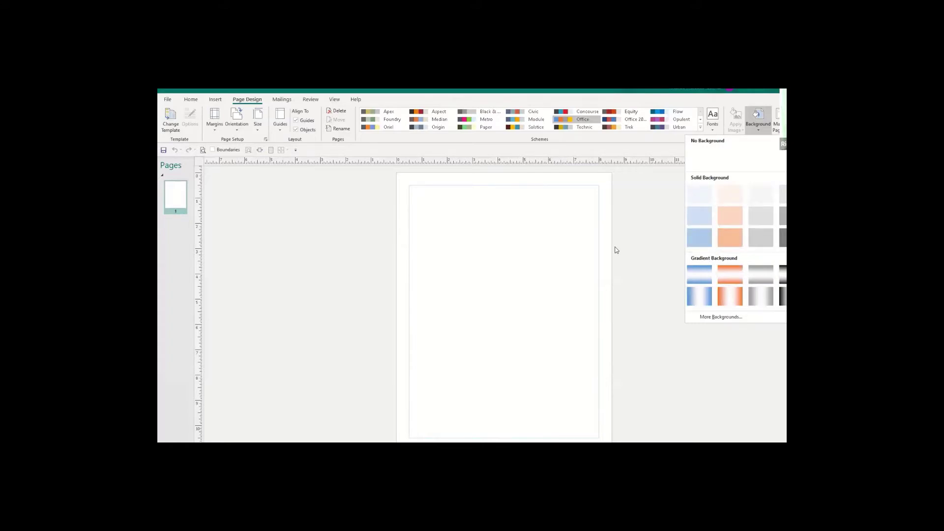
left_click(347, 243)
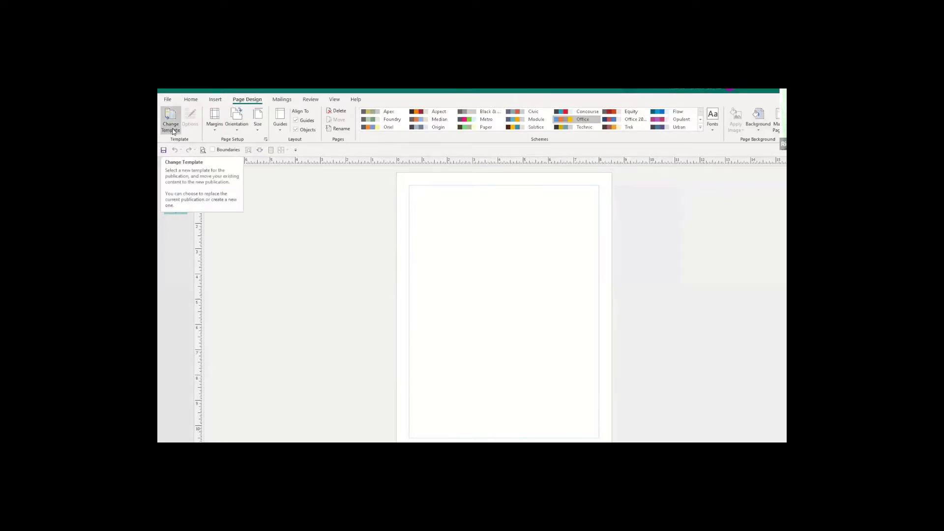
left_click(172, 129)
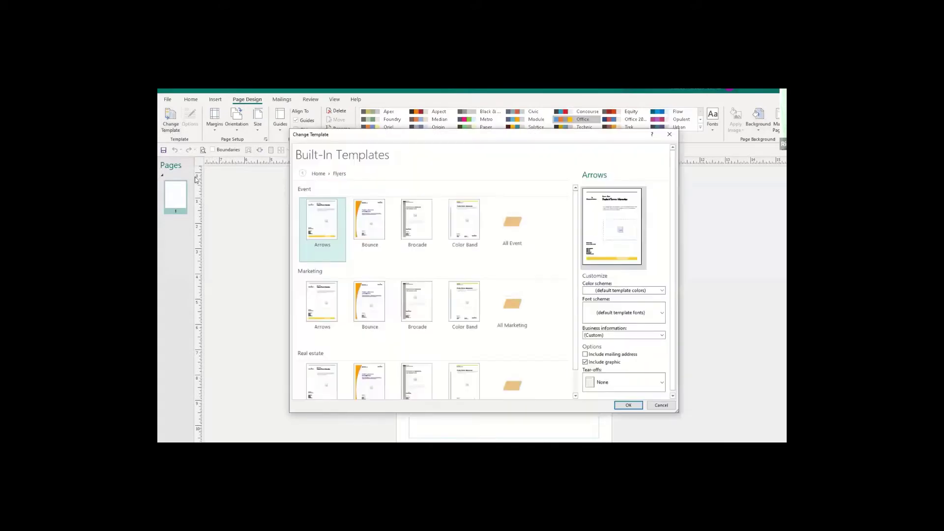
left_click(365, 308)
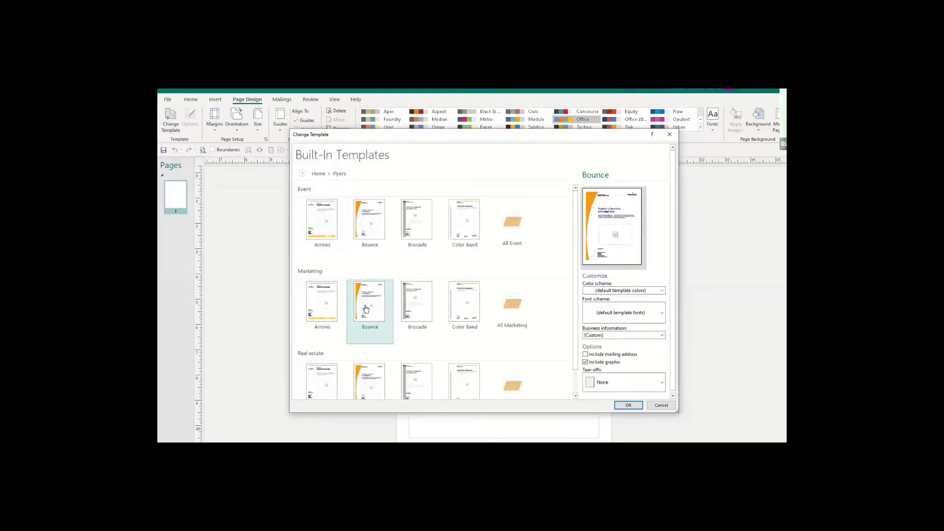
left_click(378, 376)
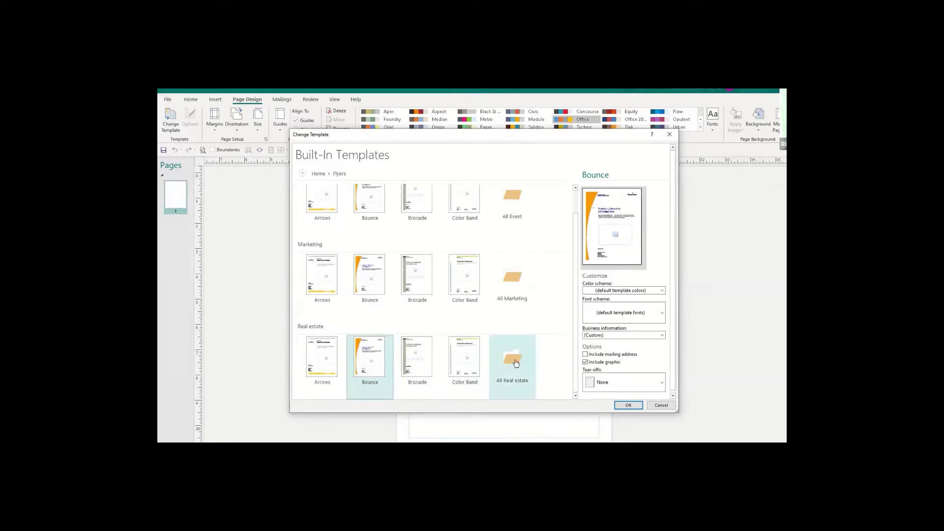
left_click(662, 405)
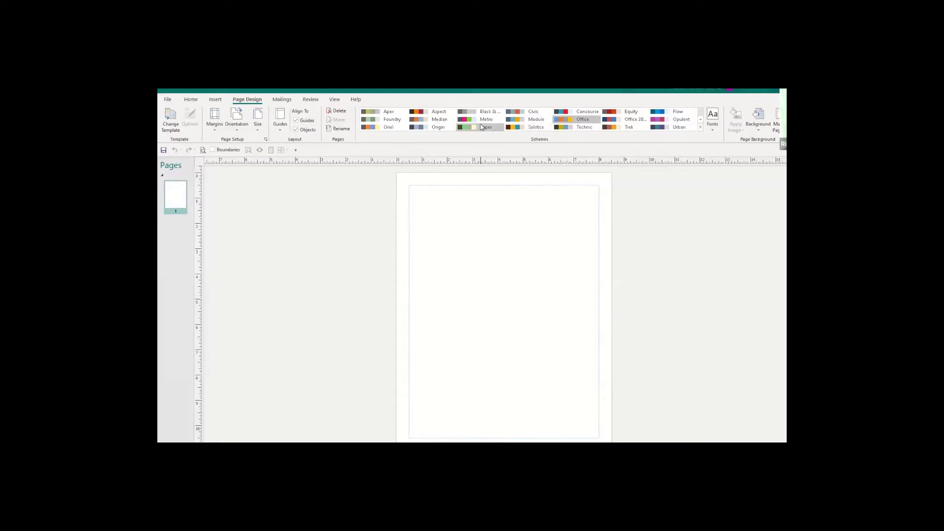
Apply the Solstice colour scheme from Page Design > Schemes.
left_click(530, 129)
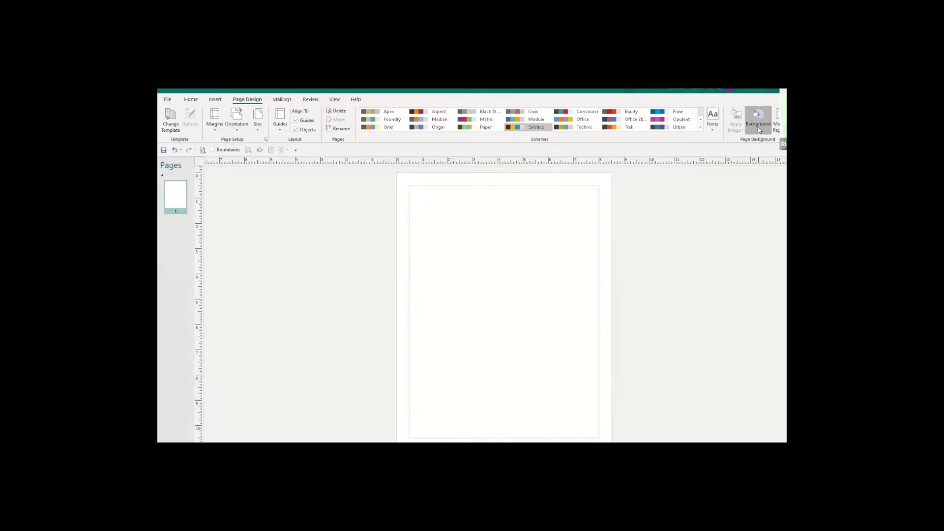
left_click(759, 123)
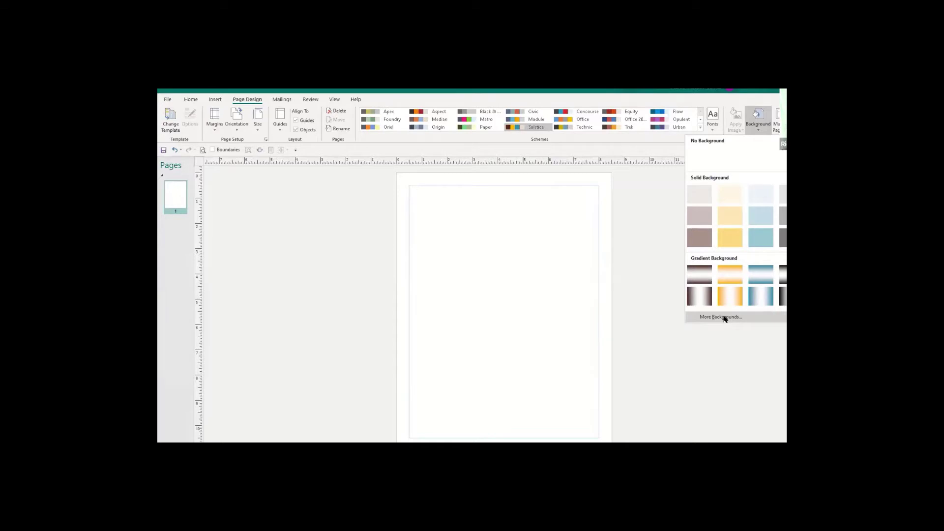
Open Background > More Backgrounds, select Gradient fill, and scroll down to the gradient stops.
left_click(722, 317)
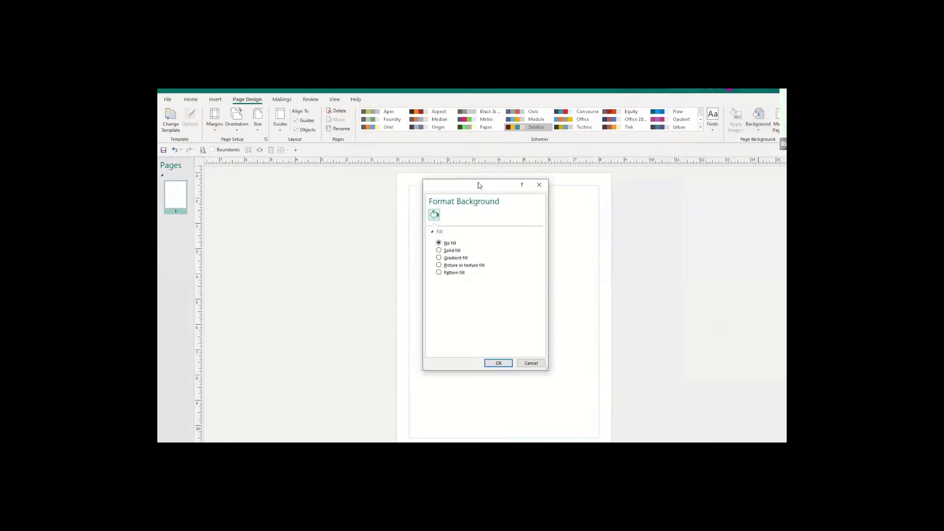
left_click_drag(479, 185, 675, 171)
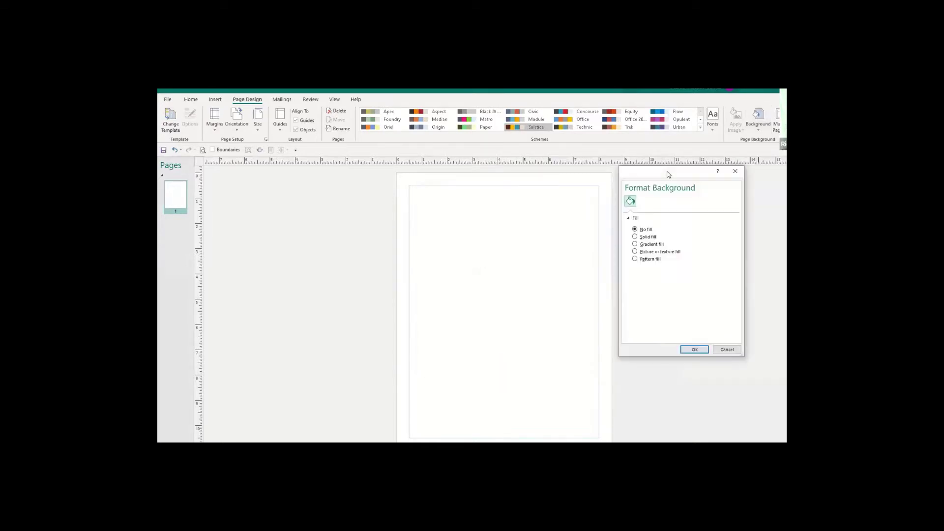
left_click(759, 129)
left_click(727, 349)
left_click(761, 132)
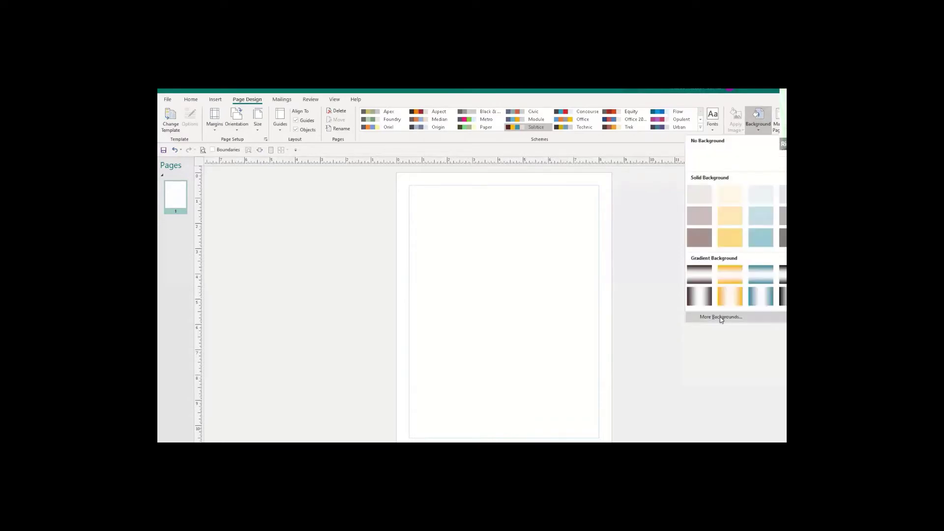
left_click(721, 317)
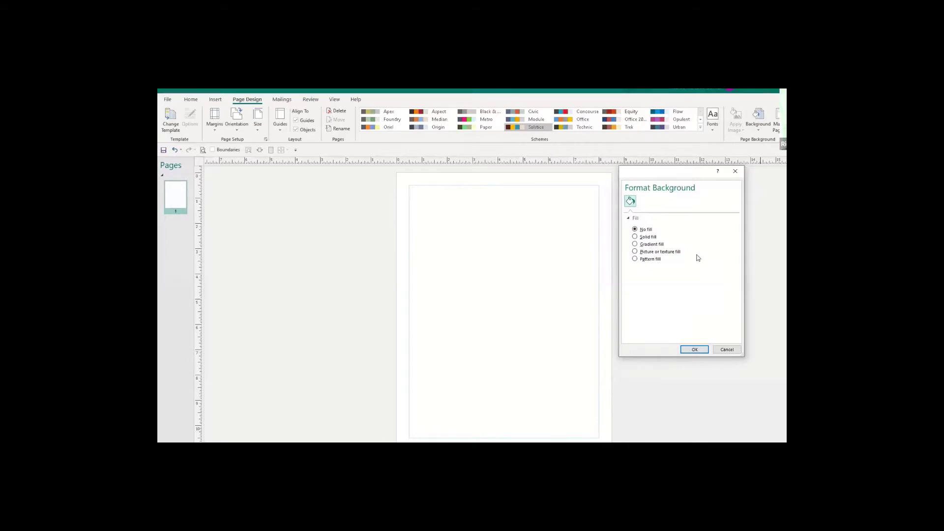
left_click(635, 244)
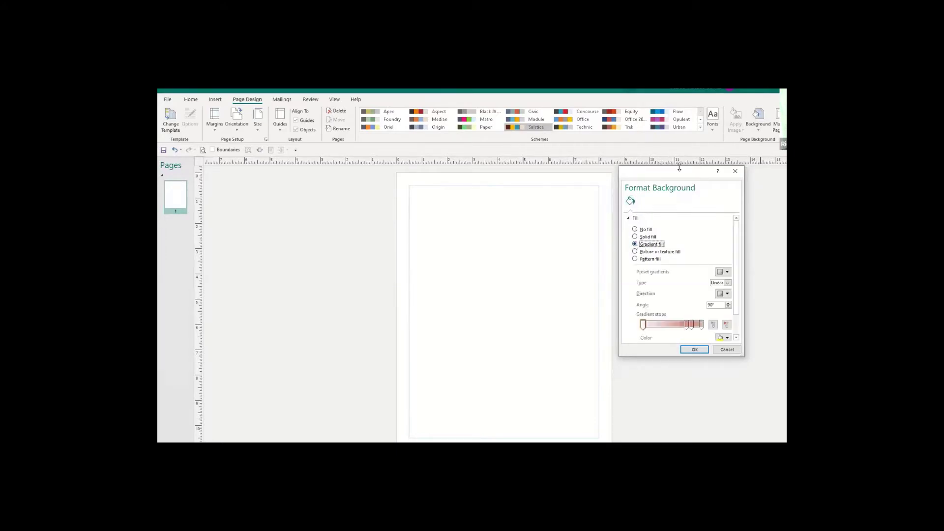
left_click_drag(677, 175, 648, 141)
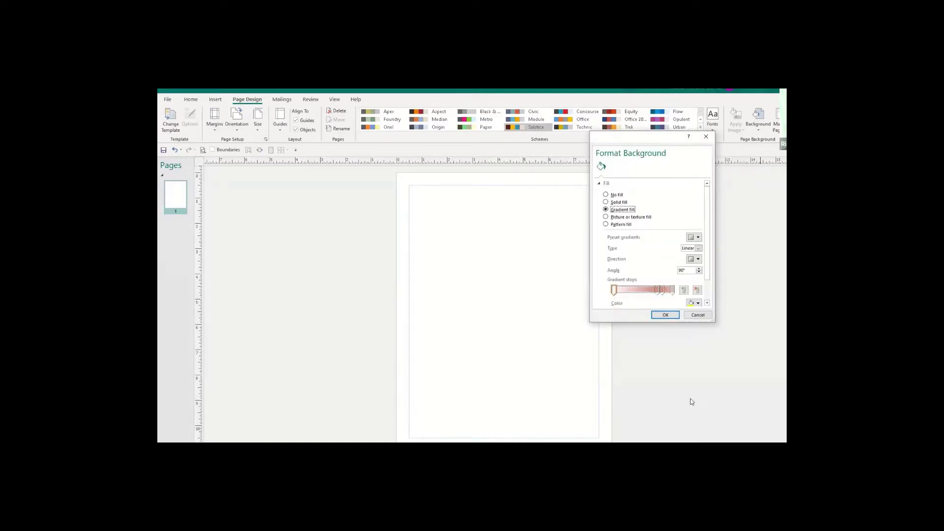
scroll(711, 251, "down", 1)
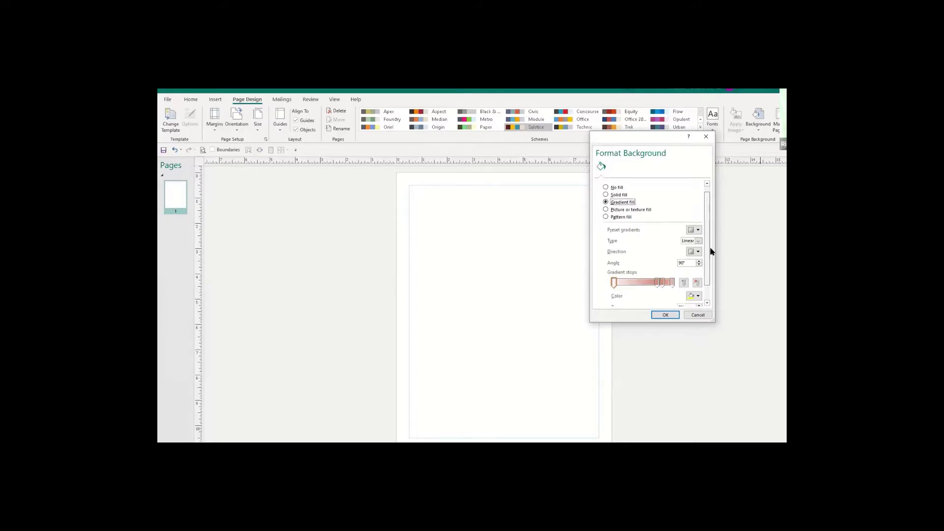
scroll(711, 252, "down", 3)
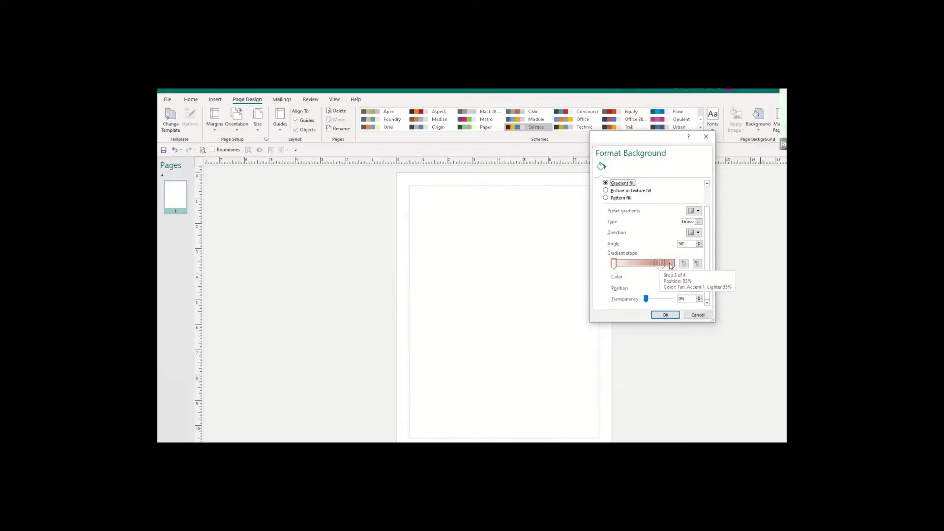
Remove the extra 72% and 83% gradient stops, then cancel Format Background.
left_click(657, 266)
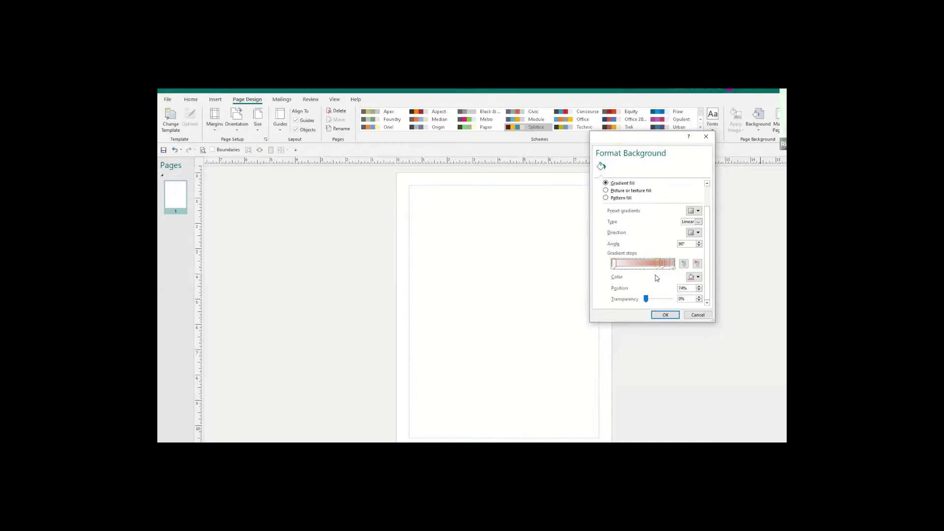
left_click_drag(657, 266, 655, 266)
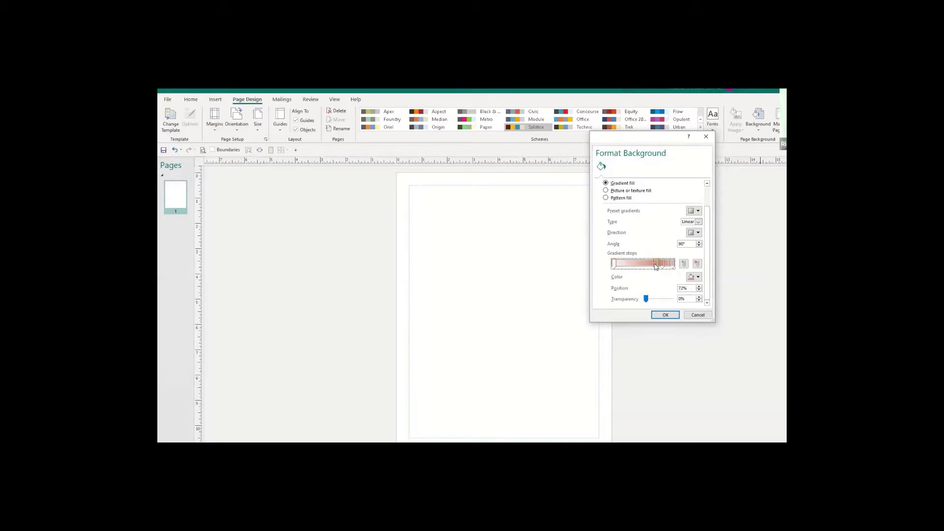
left_click(697, 265)
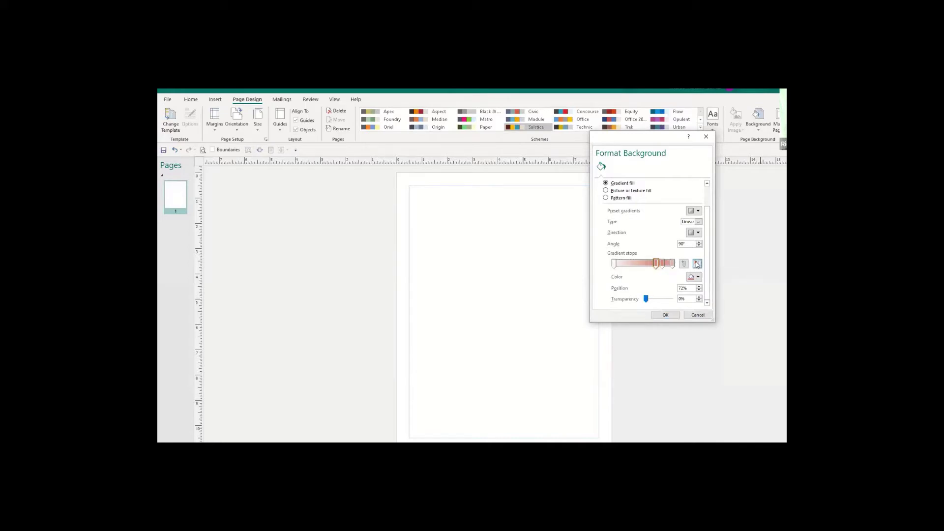
left_click(662, 264)
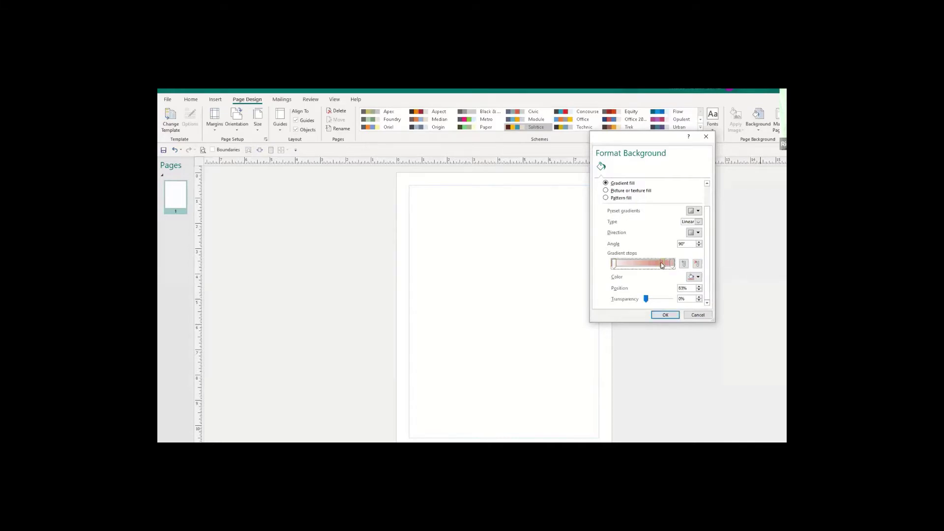
left_click(697, 264)
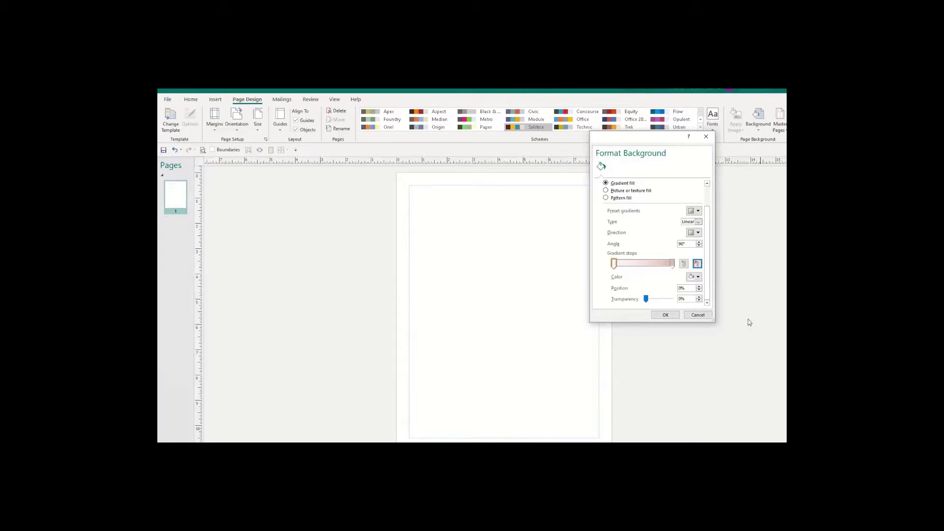
left_click(701, 318)
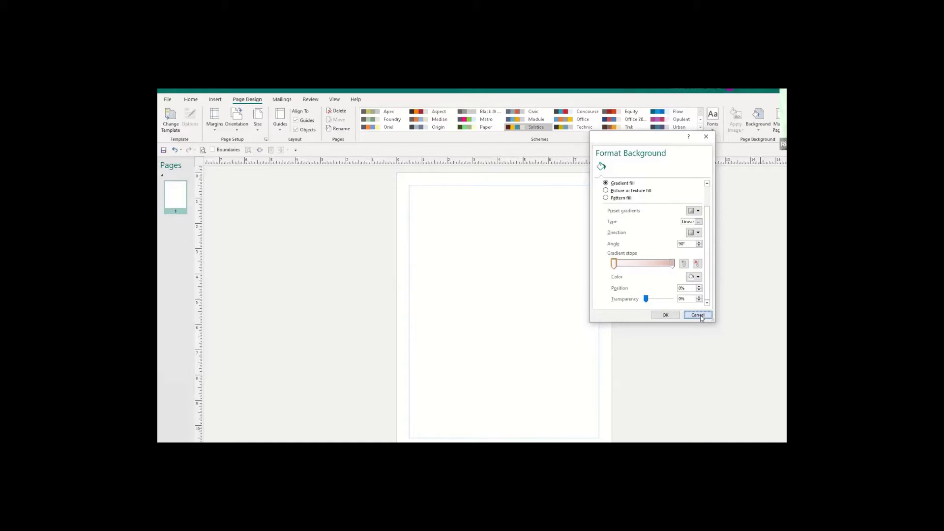
left_click(760, 129)
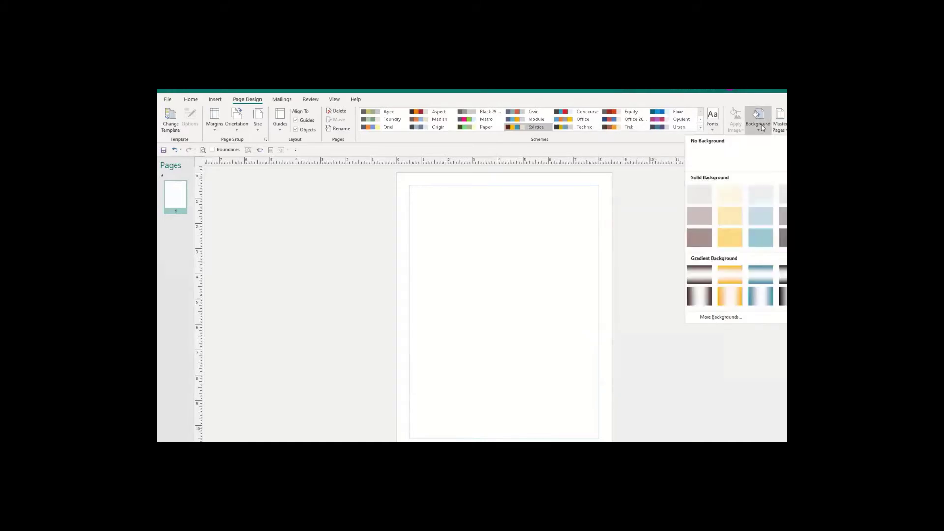
left_click(715, 317)
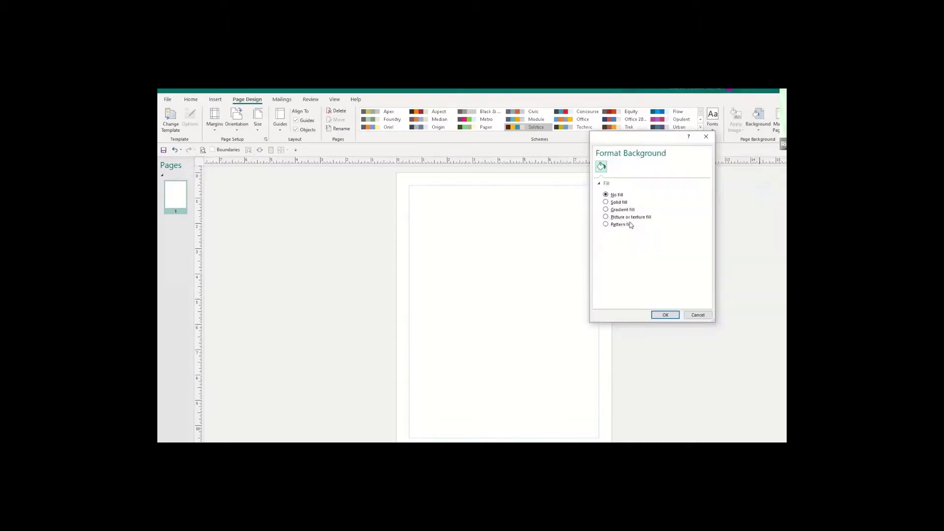
left_click(606, 210)
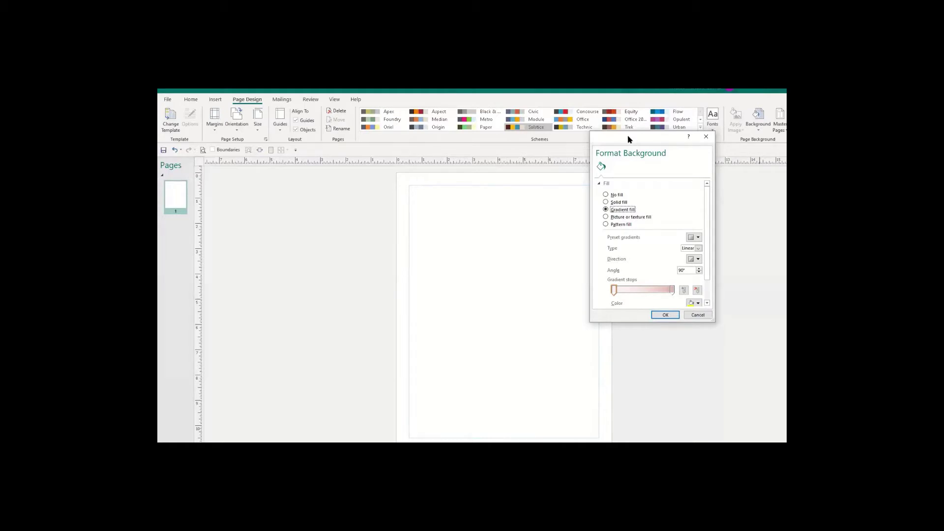
left_click_drag(628, 135, 608, 107)
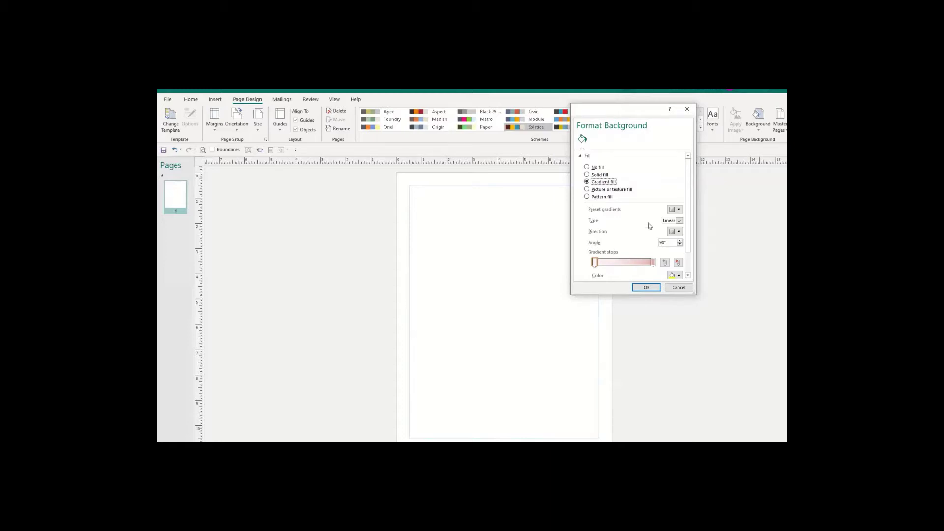
left_click(689, 288)
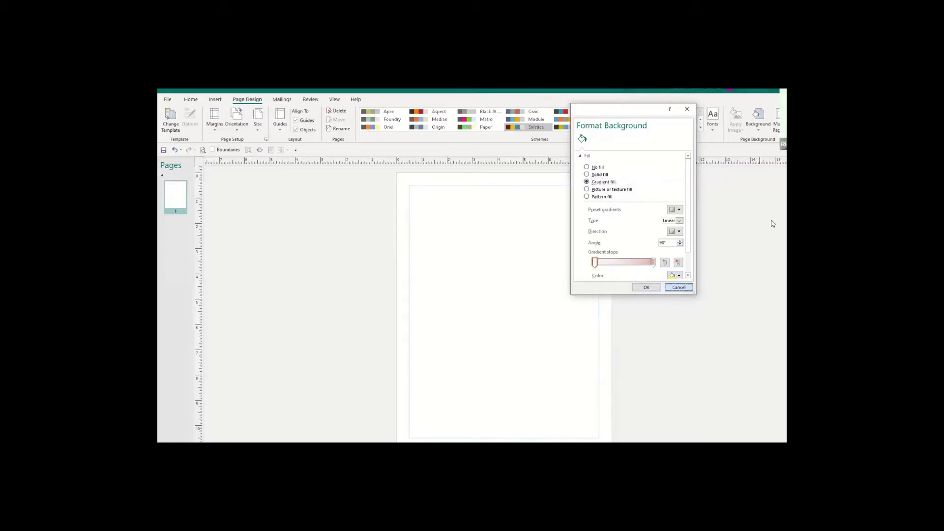
Reopen Background > More Backgrounds with Gradient fill selected.
left_click(758, 129)
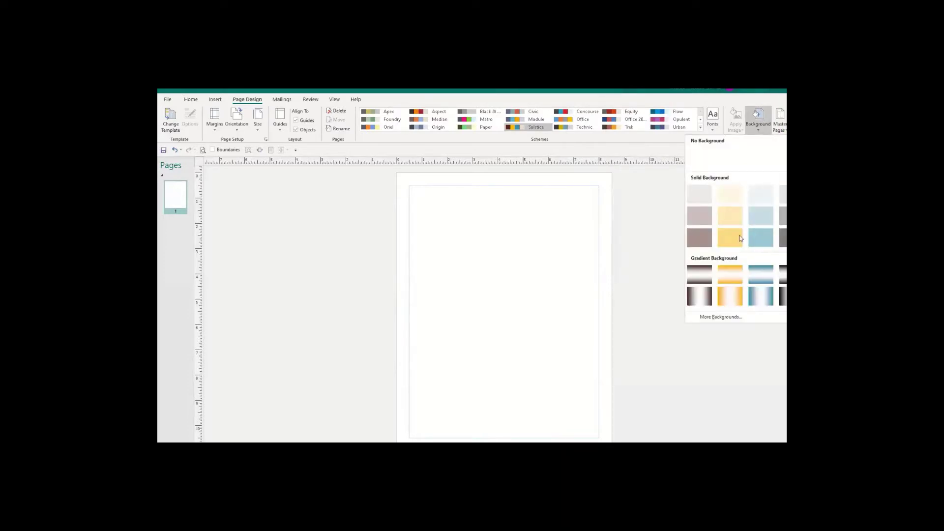
left_click(759, 132)
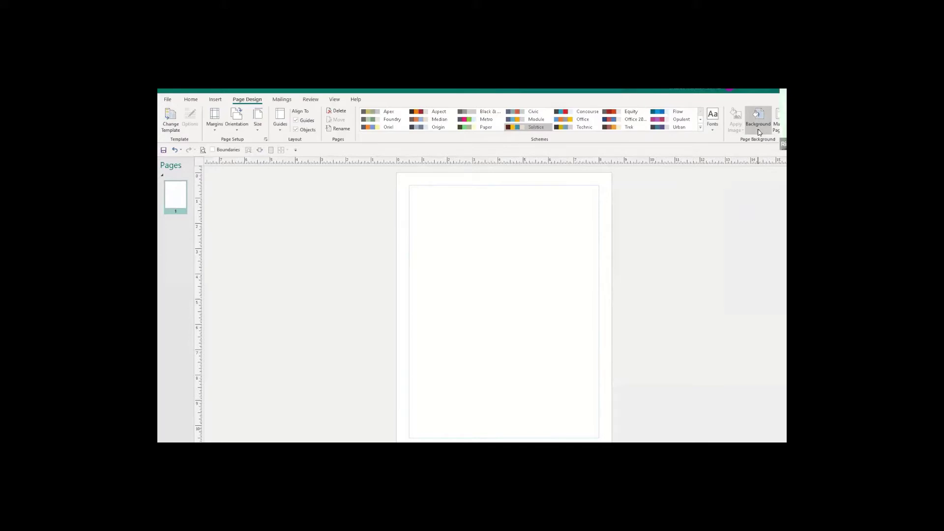
left_click(760, 132)
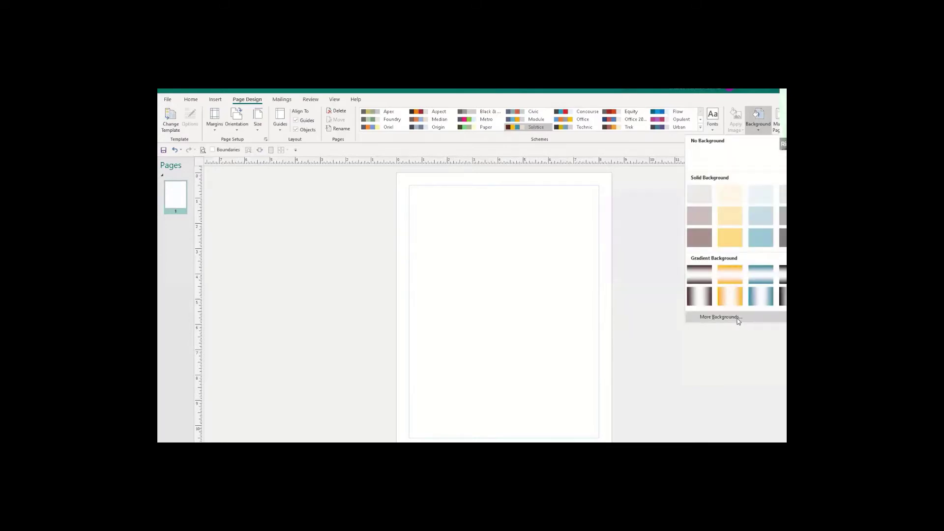
left_click(719, 317)
left_click(587, 182)
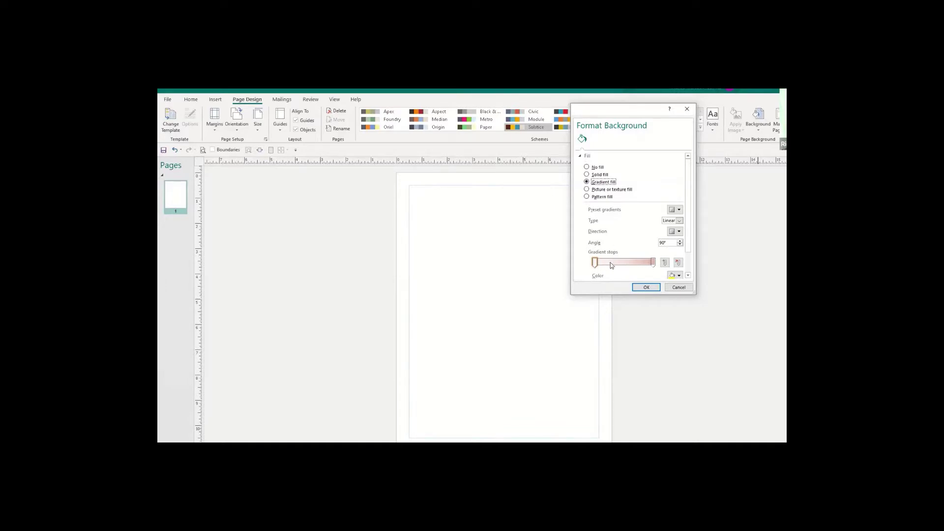
Add two gradient stops and remove them again, leaving a two-stop linear 90° gradient.
left_click(665, 262)
left_click(664, 263)
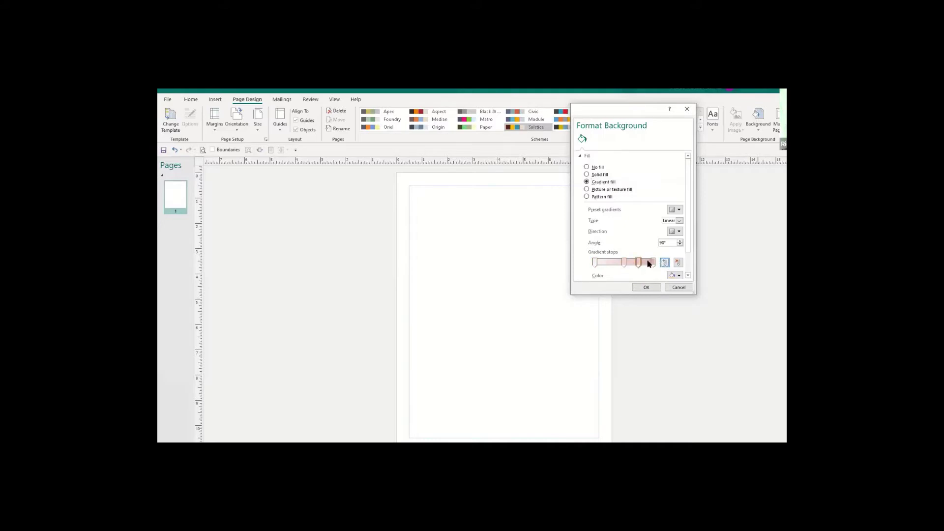
left_click(625, 265)
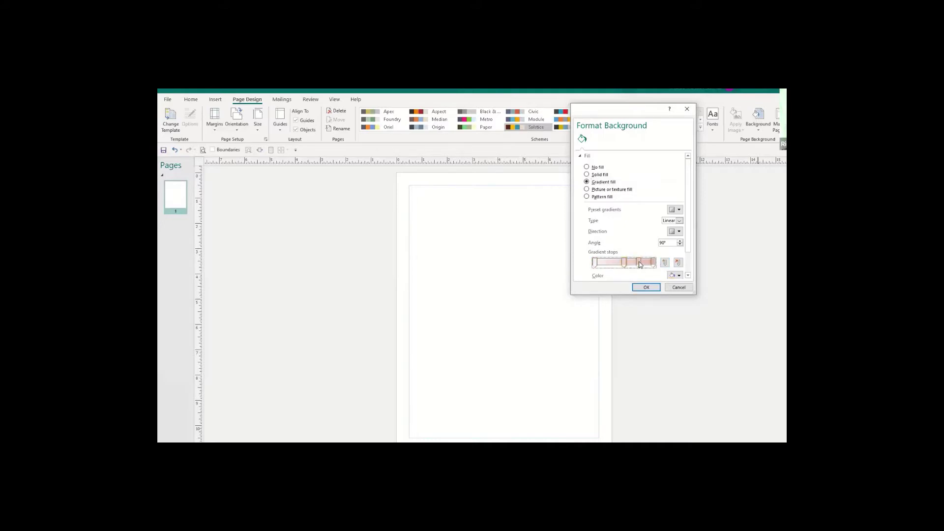
left_click(678, 263)
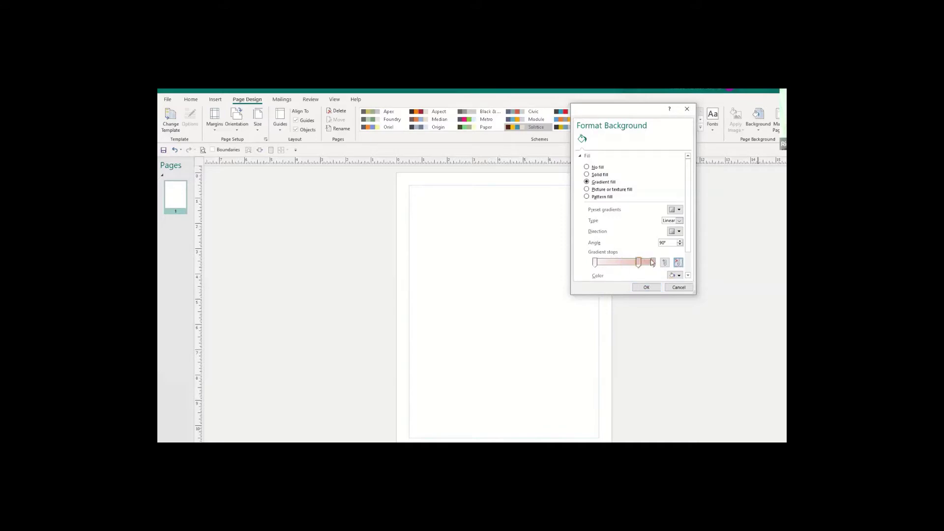
left_click(678, 264)
left_click_drag(689, 202, 694, 227)
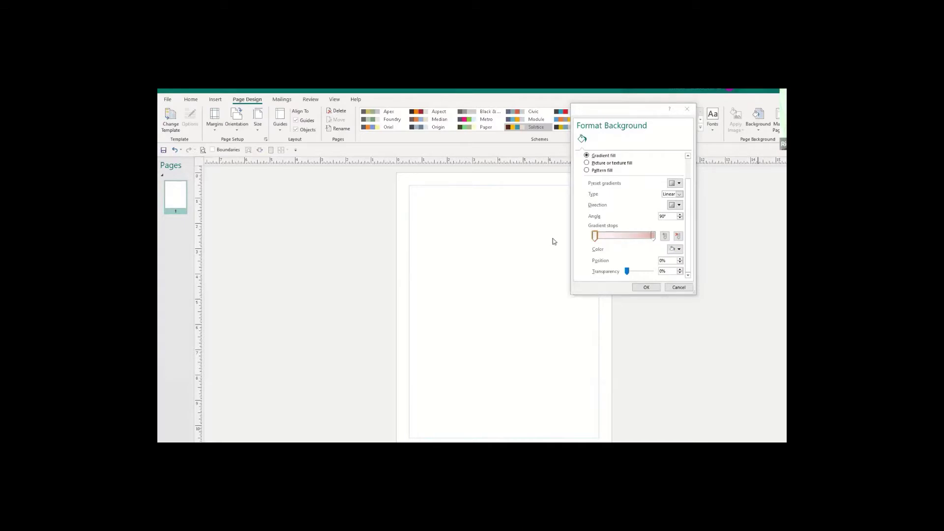
Colour the first gradient stop green and keep it at position 0%.
left_click(598, 237)
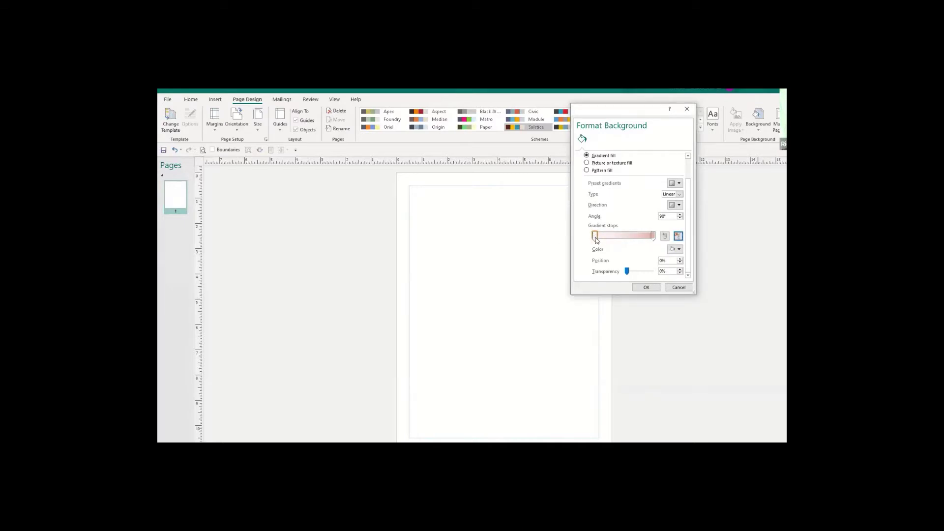
left_click(595, 237)
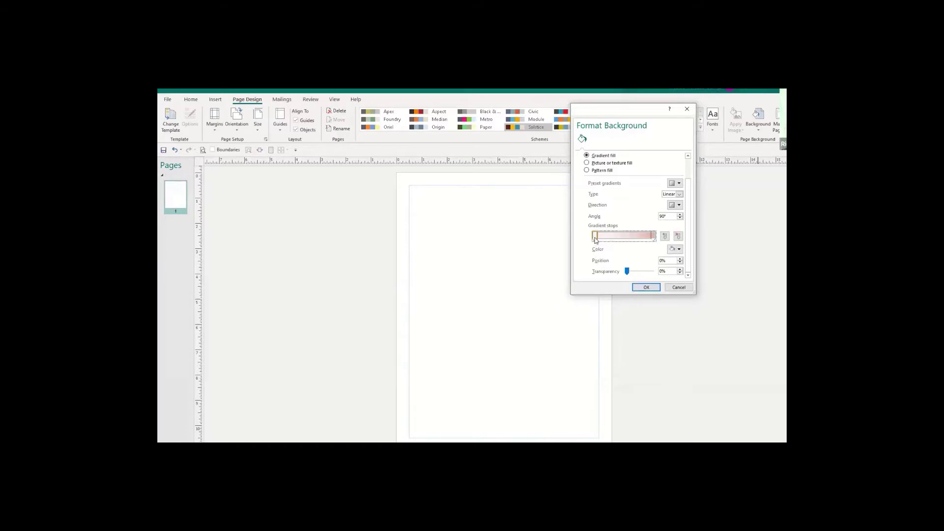
left_click(680, 250)
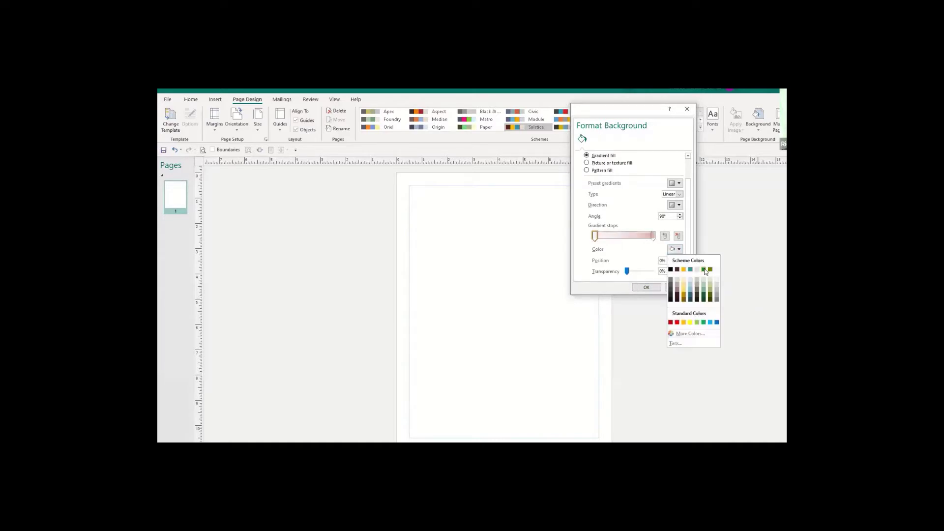
left_click(704, 270)
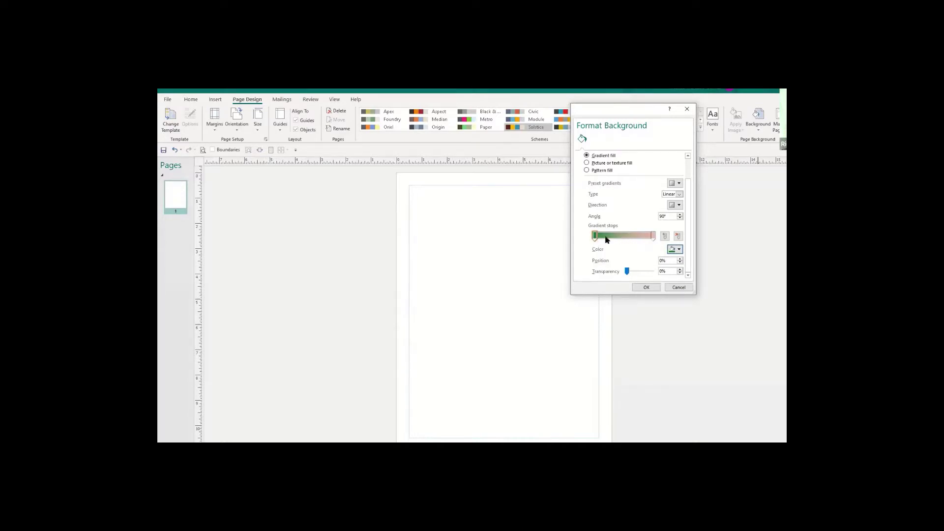
left_click(596, 237)
left_click_drag(595, 237, 596, 237)
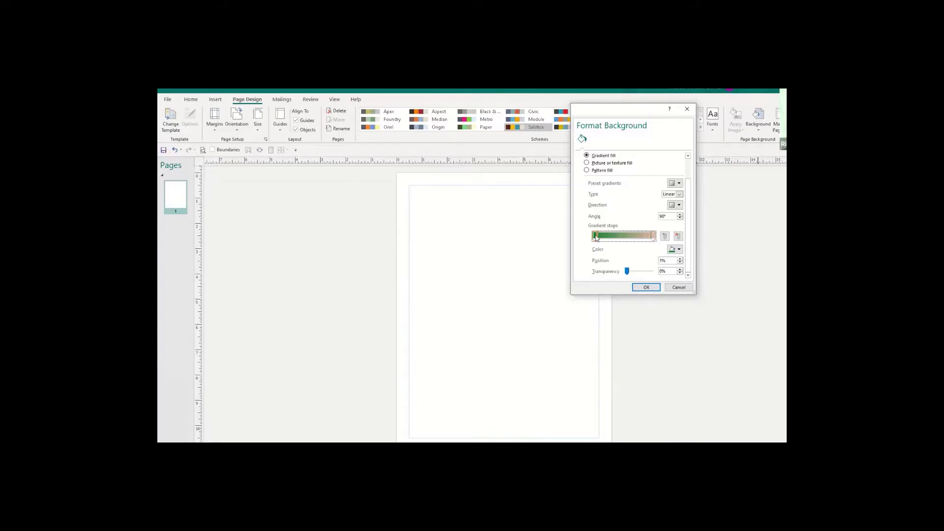
left_click_drag(595, 238, 591, 238)
Colour the right-end gradient stop a light green tint.
left_click(653, 238)
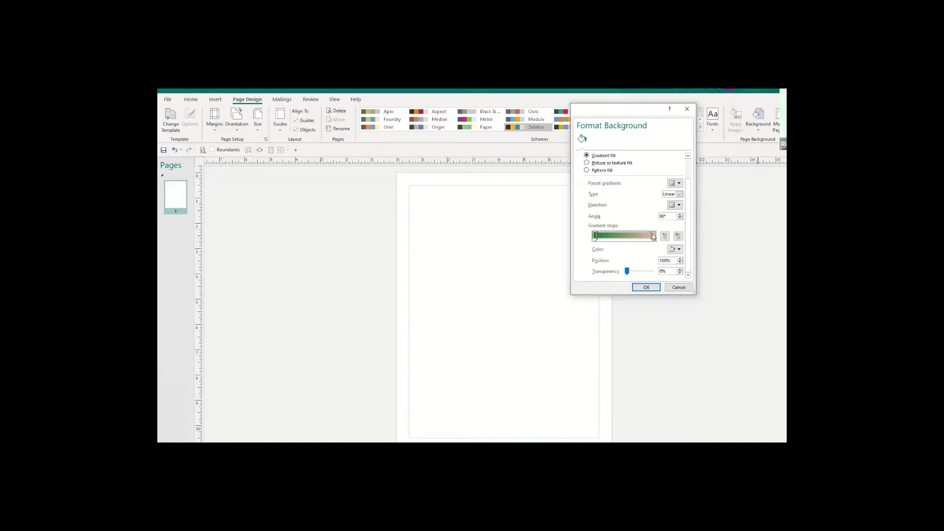
left_click(679, 250)
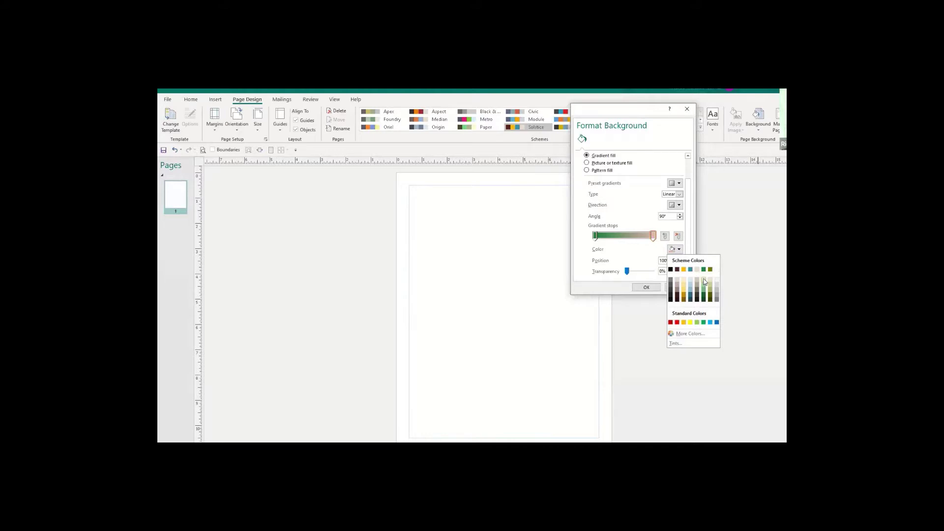
left_click(705, 282)
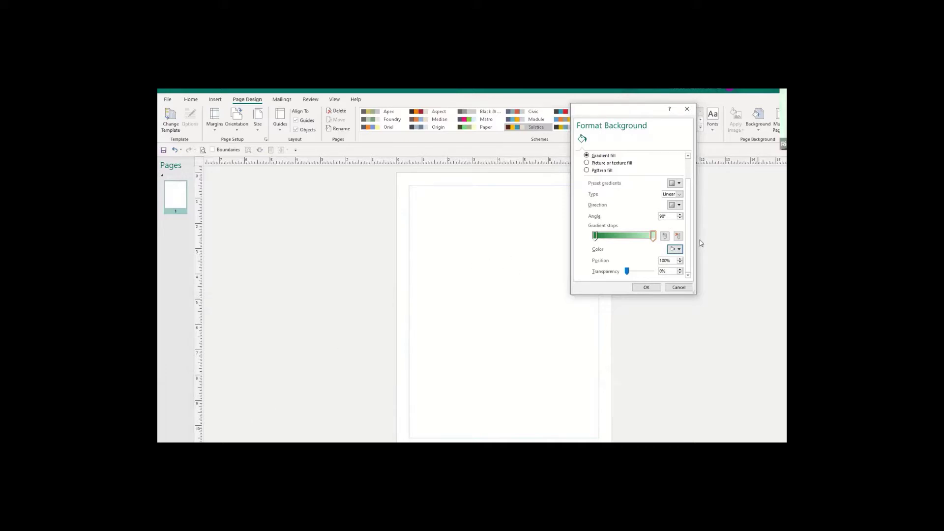
Try a red middle stop at 50%, remove it, and apply the green gradient with OK.
left_click(665, 237)
left_click(679, 250)
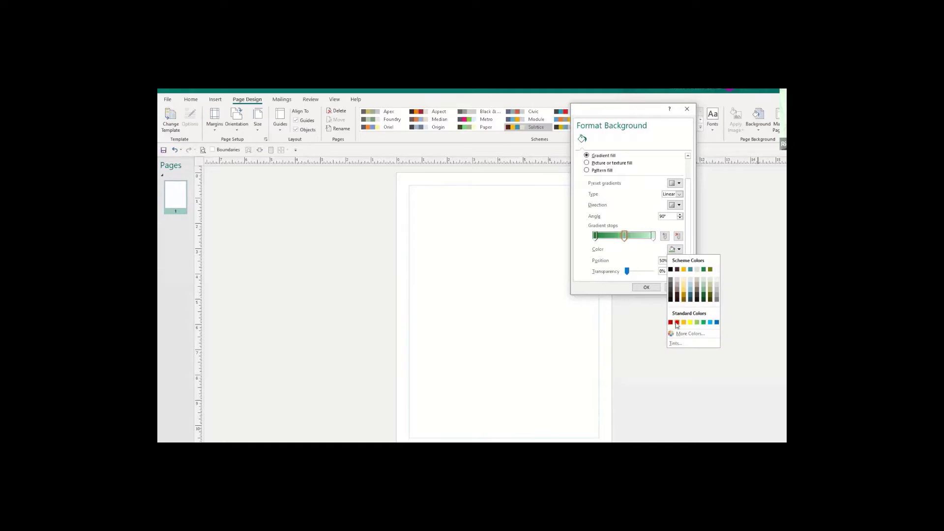
left_click(678, 323)
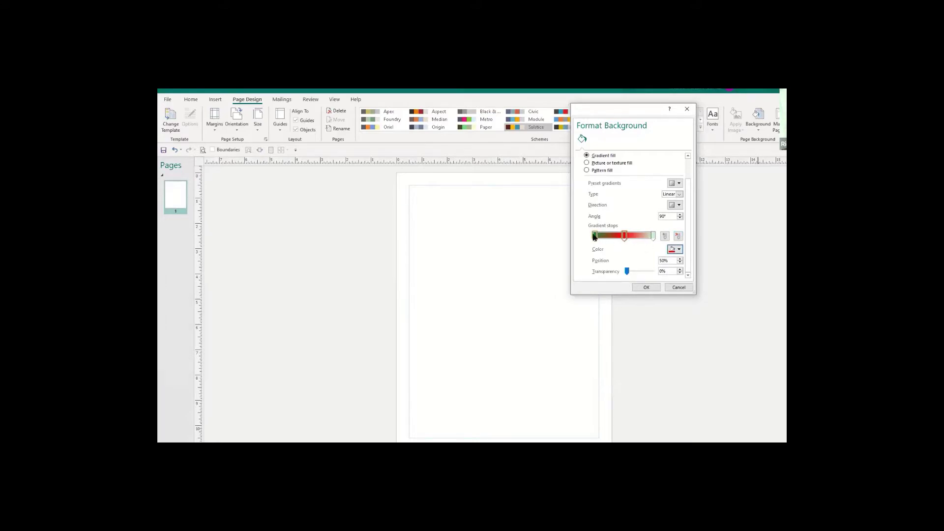
left_click(677, 237)
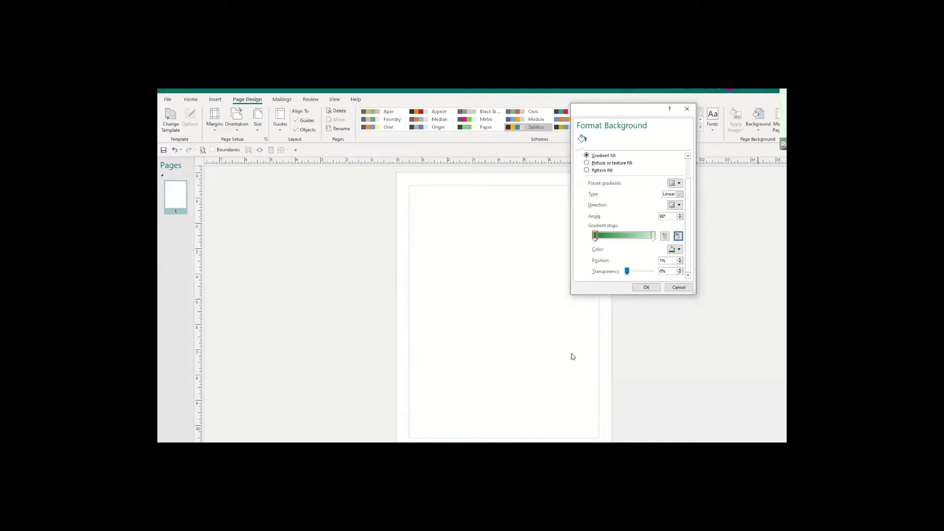
left_click(643, 287)
left_click(643, 287)
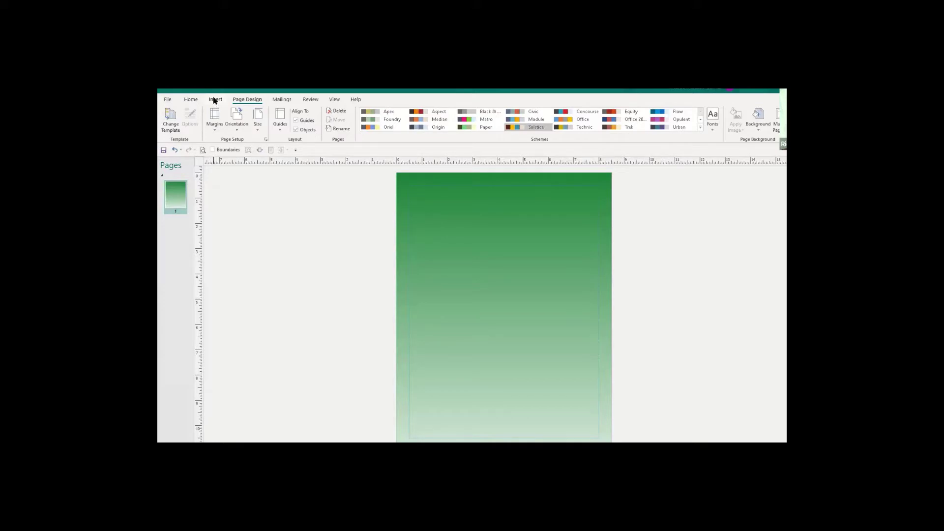
Draw a text box across the top of the page, then select and delete it.
left_click(214, 100)
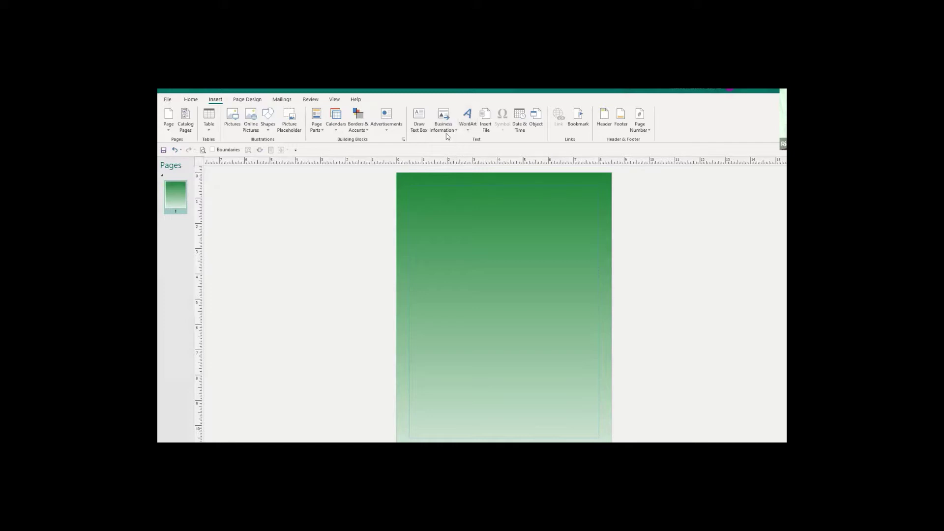
left_click(418, 123)
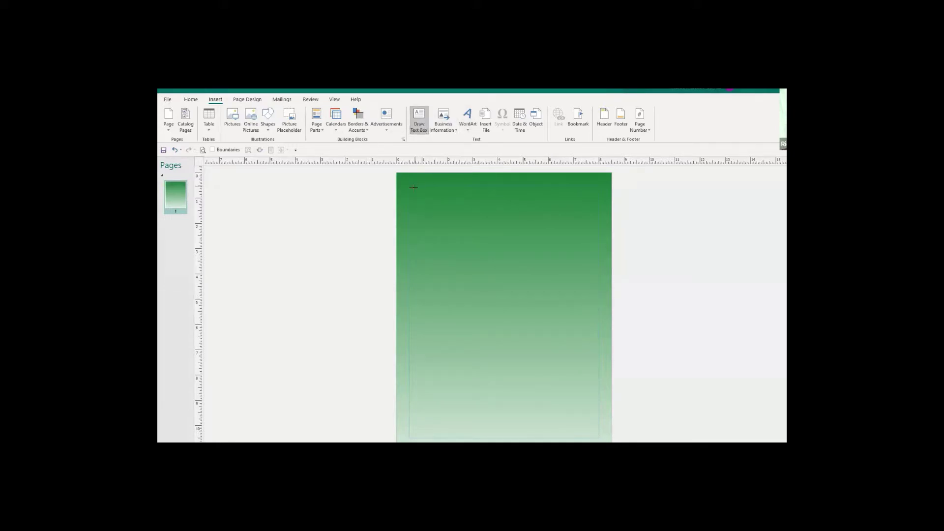
left_click_drag(410, 191, 601, 224)
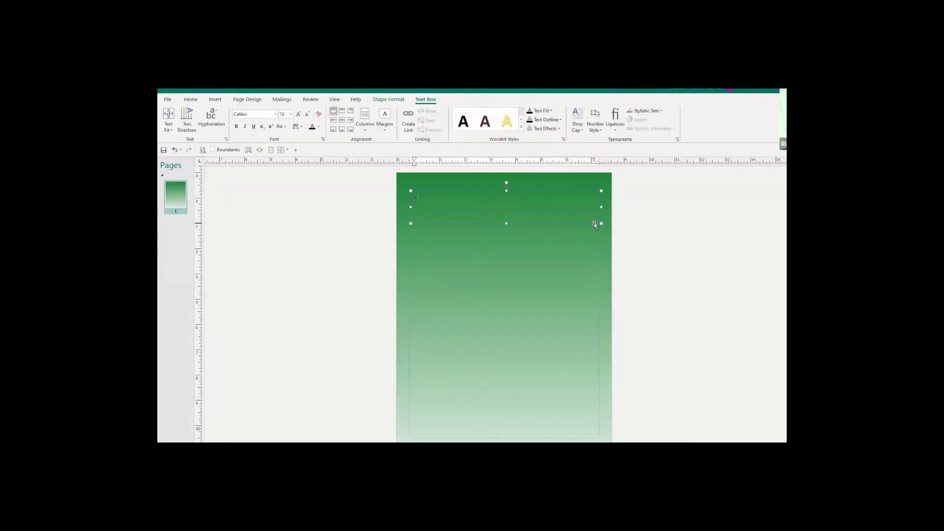
left_click(541, 222)
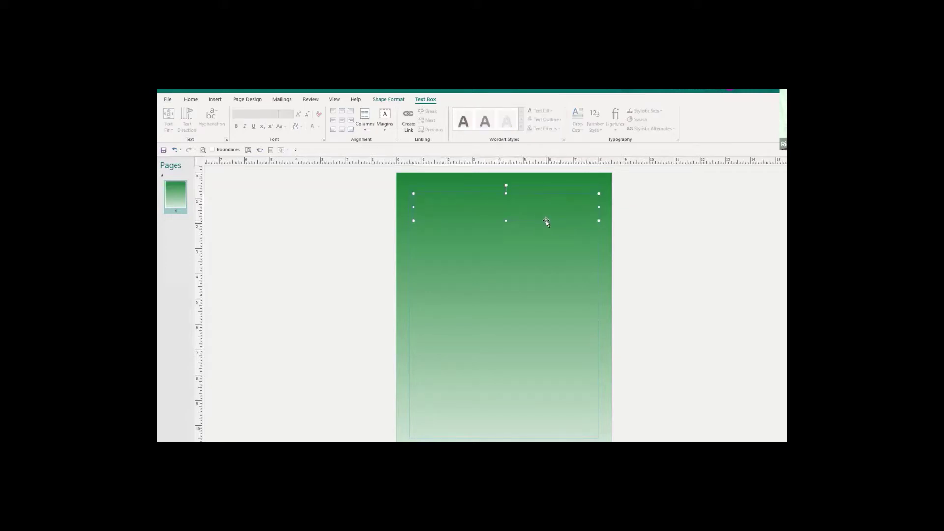
key("Delete")
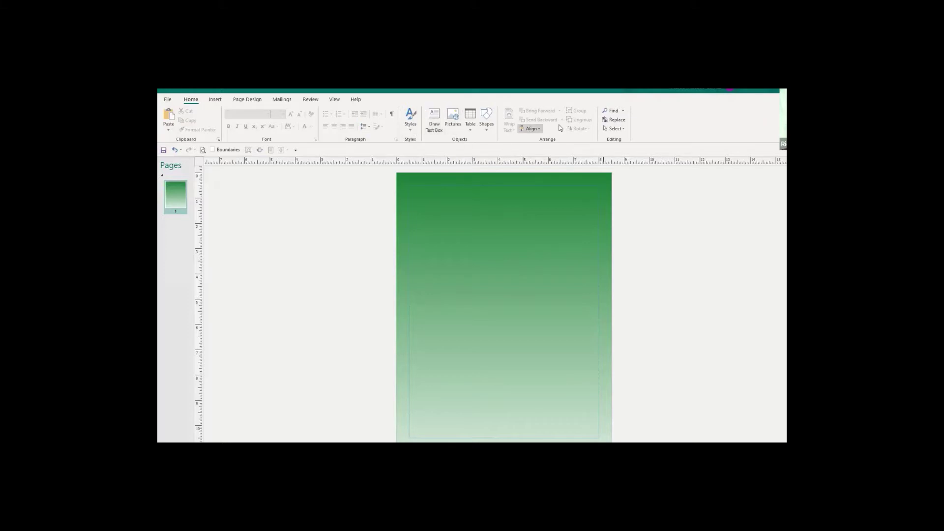
Insert WordArt in the plain 'Fill - Cream, Outline - Blue' style.
left_click(217, 101)
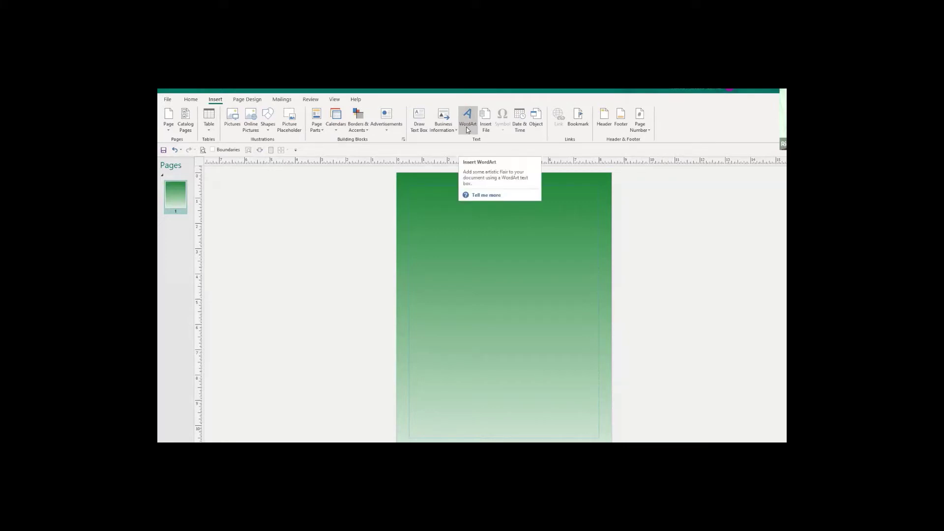
left_click(466, 127)
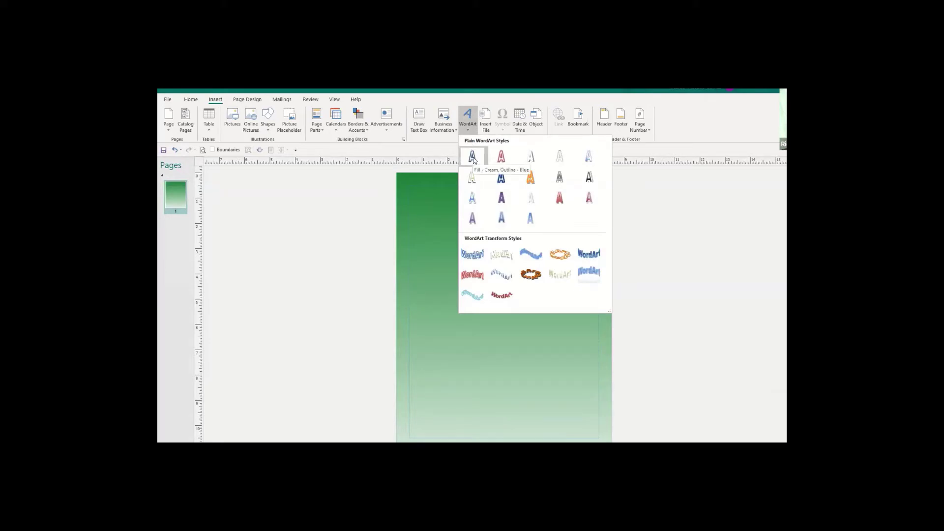
left_click(473, 158)
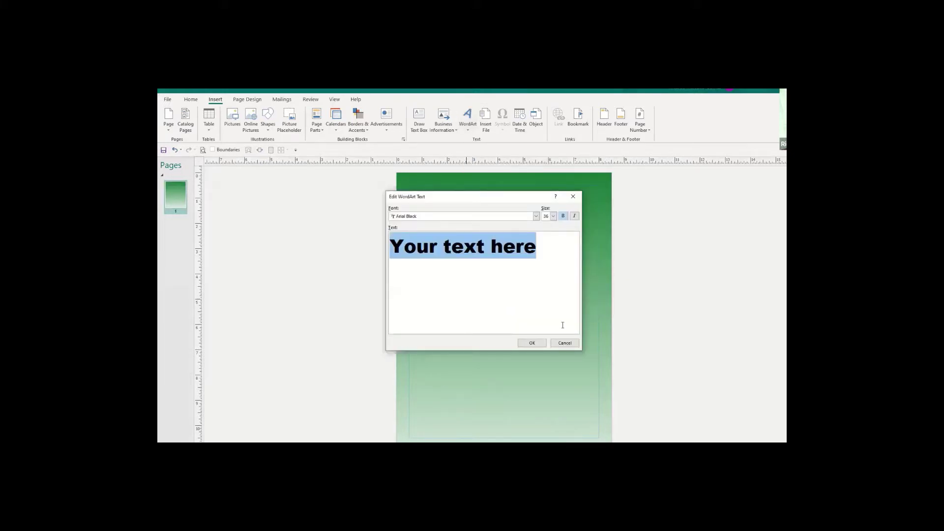
Replace the WordArt placeholder text with TUTORING in capitals, clearing the lowercase attempt.
type("t")
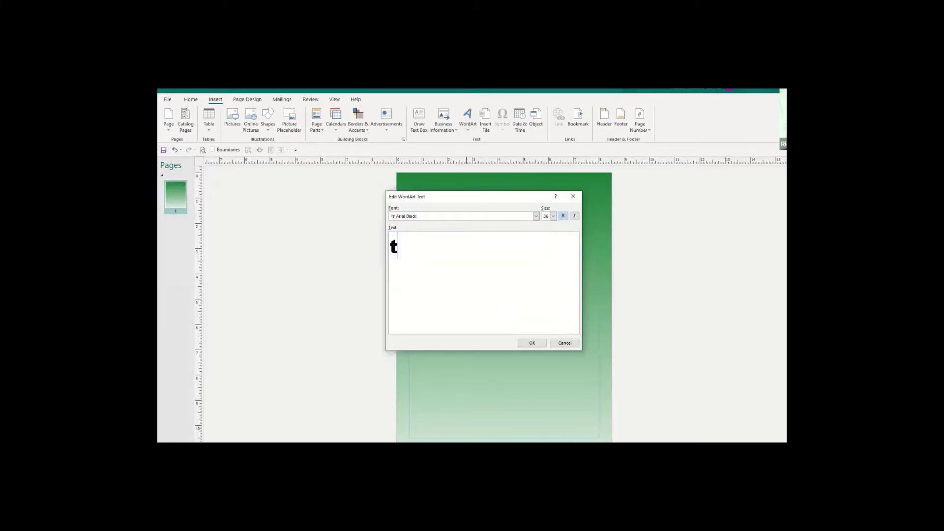
type("utoring")
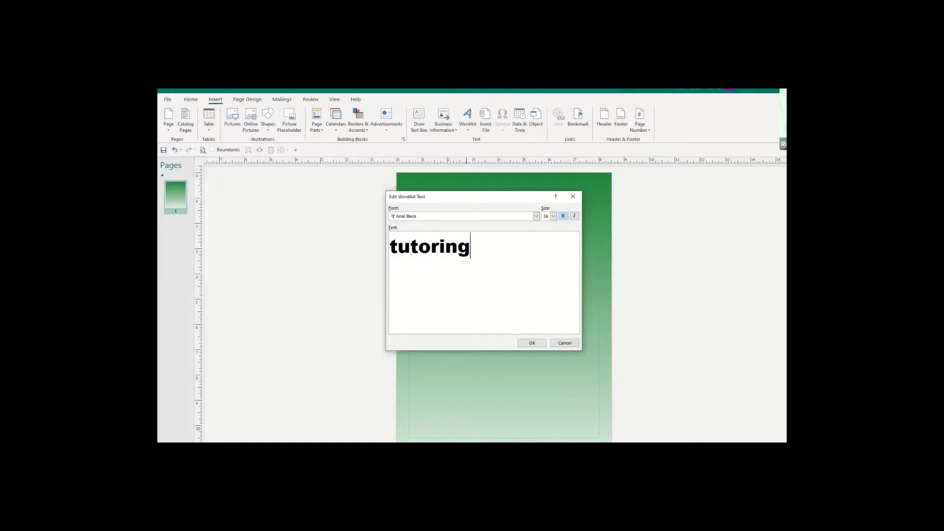
key("BackSpace")
key("BackSpace")
key("BackSpace")
key("BackSpace")
key("BackSpace")
key("BackSpace")
key("BackSpace")
key("BackSpace")
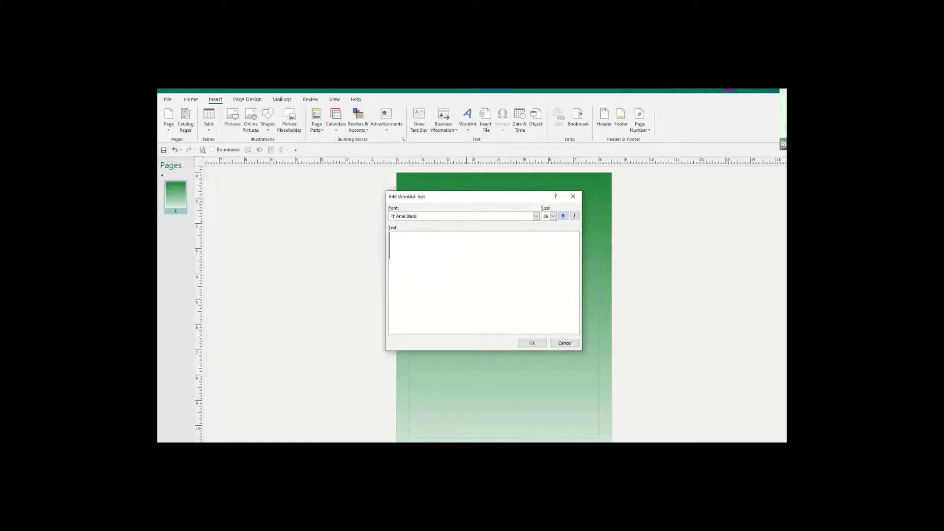
type("TUTORI")
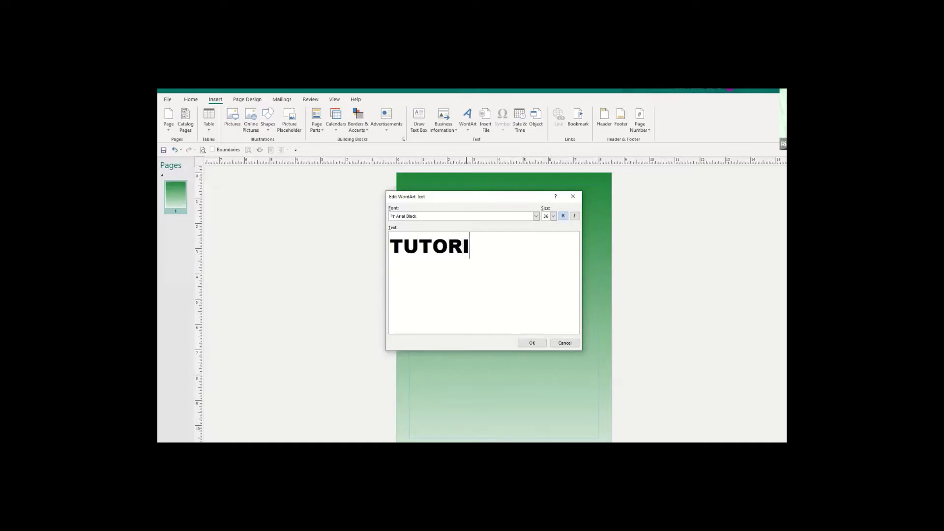
type("NG")
Switch the TUTORING WordArt font to Tahoma after trying Agency FB, and confirm.
left_click(535, 217)
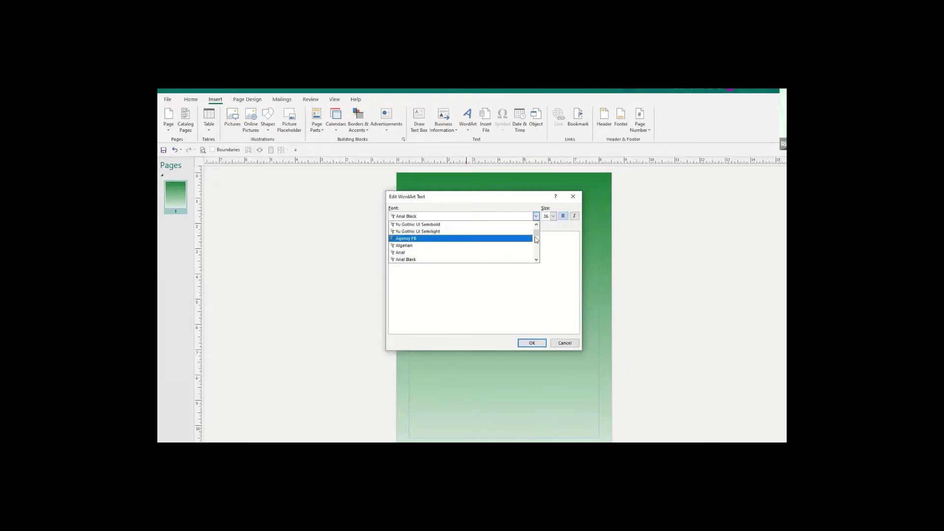
left_click_drag(535, 231, 538, 259)
left_click_drag(538, 253, 539, 253)
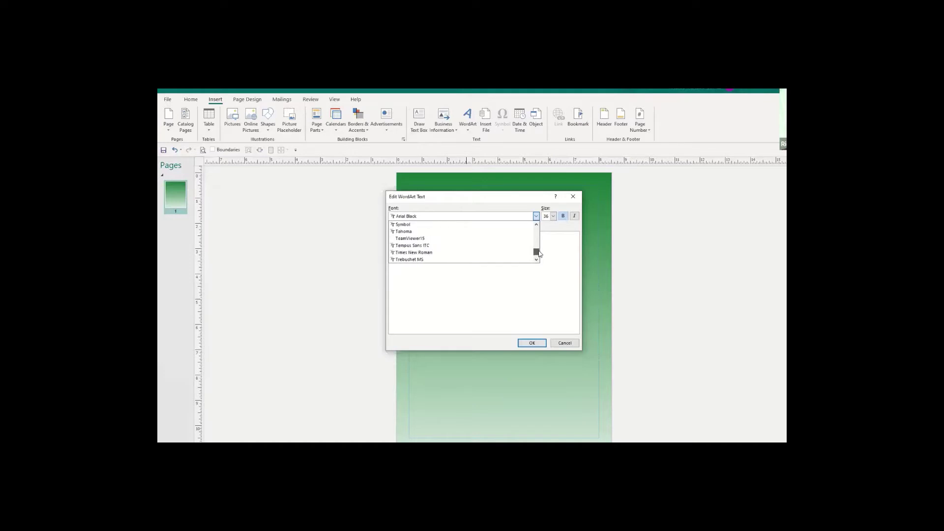
left_click(536, 217)
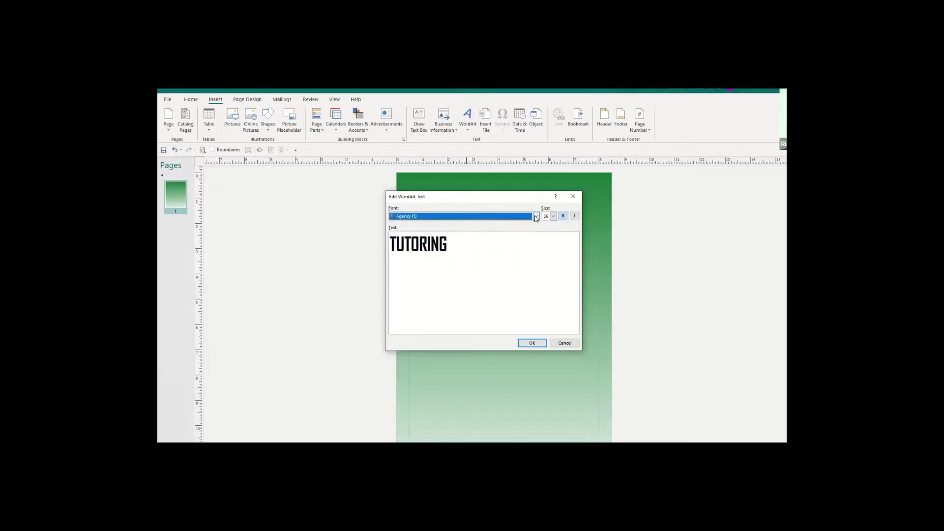
left_click(536, 217)
left_click_drag(536, 234, 537, 254)
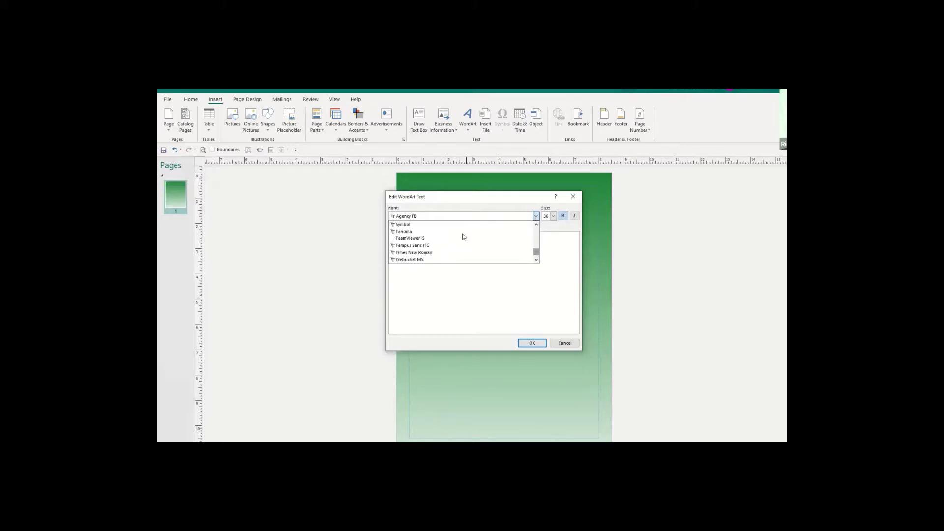
left_click(401, 232)
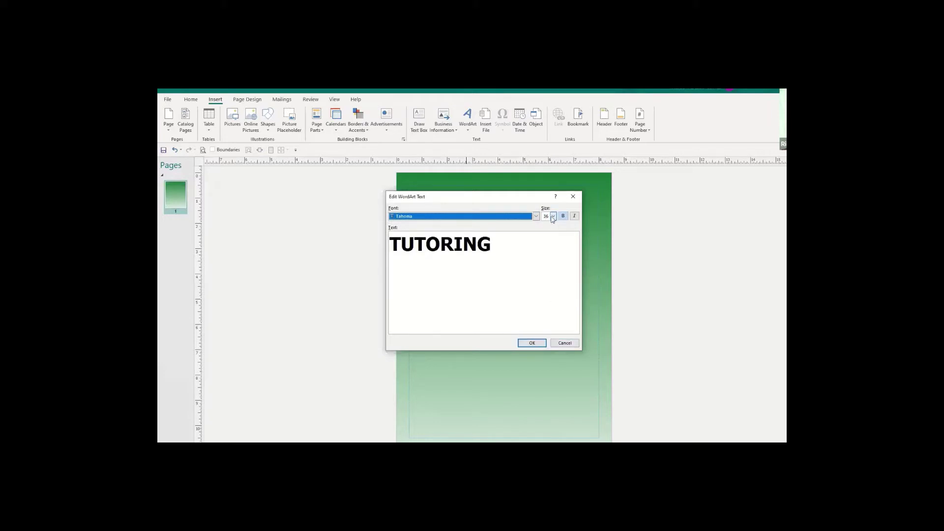
left_click(532, 344)
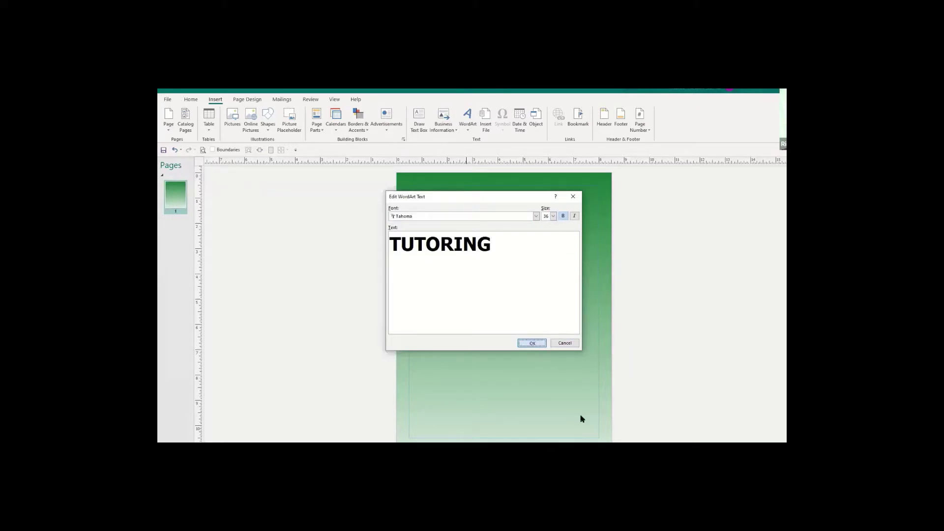
Move the TUTORING title to the top-left of the page, undoing a trial enlargement.
left_click_drag(505, 314, 443, 193)
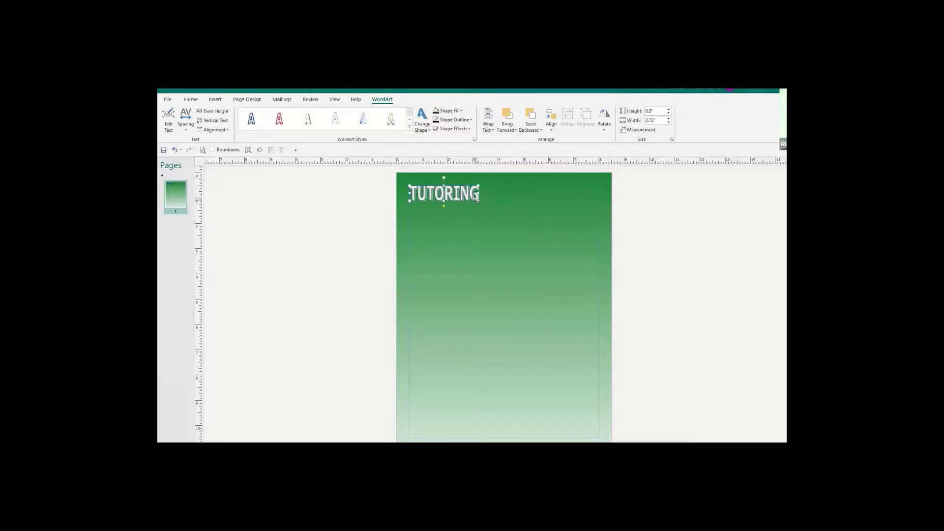
left_click_drag(477, 199, 597, 230)
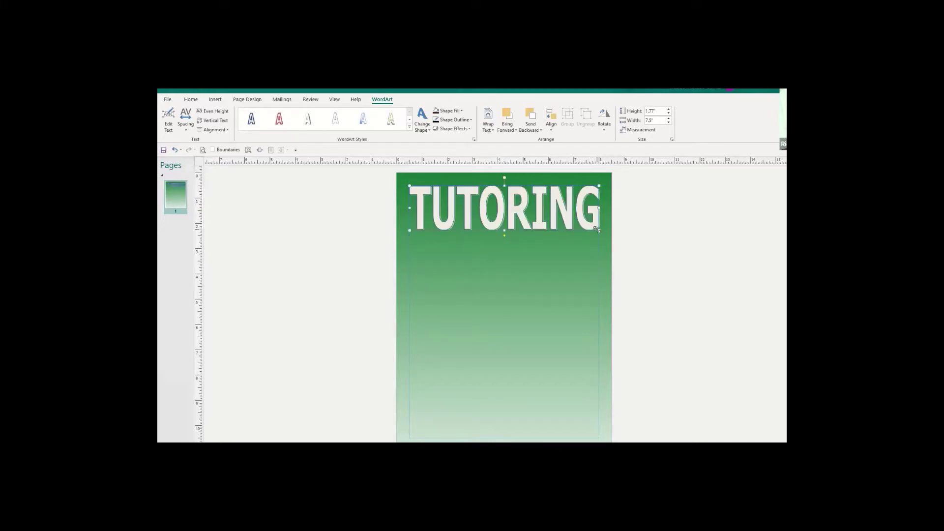
key("ctrl+z")
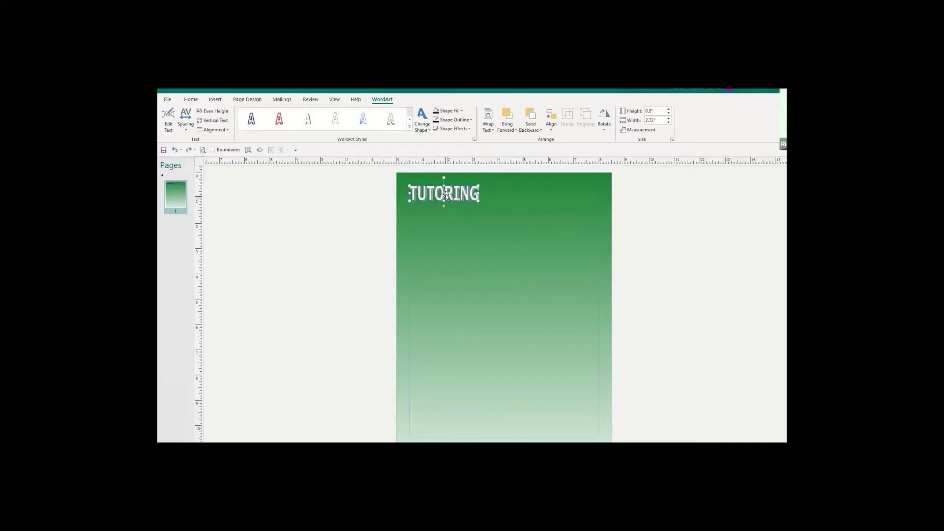
mouse_move(446, 194)
left_mouse_down()
mouse_move(497, 332)
mouse_move(447, 210)
mouse_move(459, 219)
mouse_move(446, 194)
mouse_move(470, 195)
mouse_move(447, 191)
left_mouse_up()
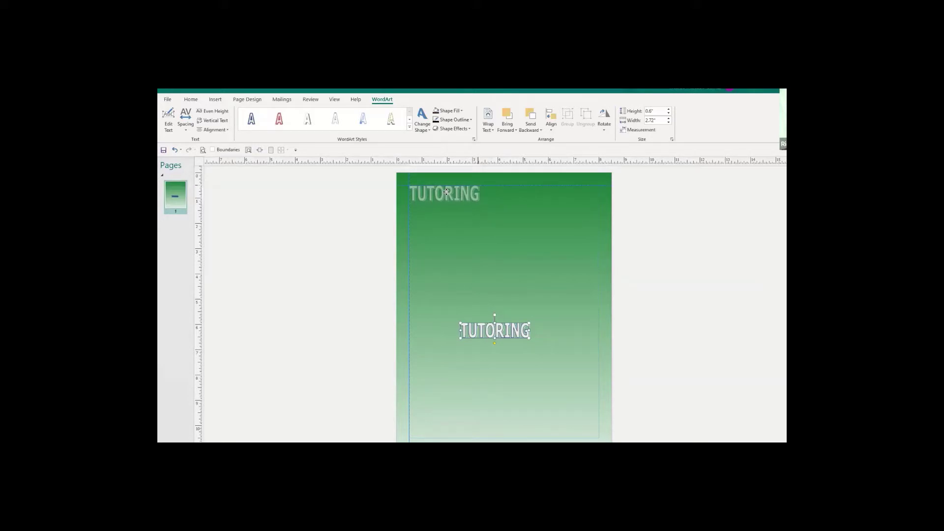
left_click_drag(446, 191, 447, 192)
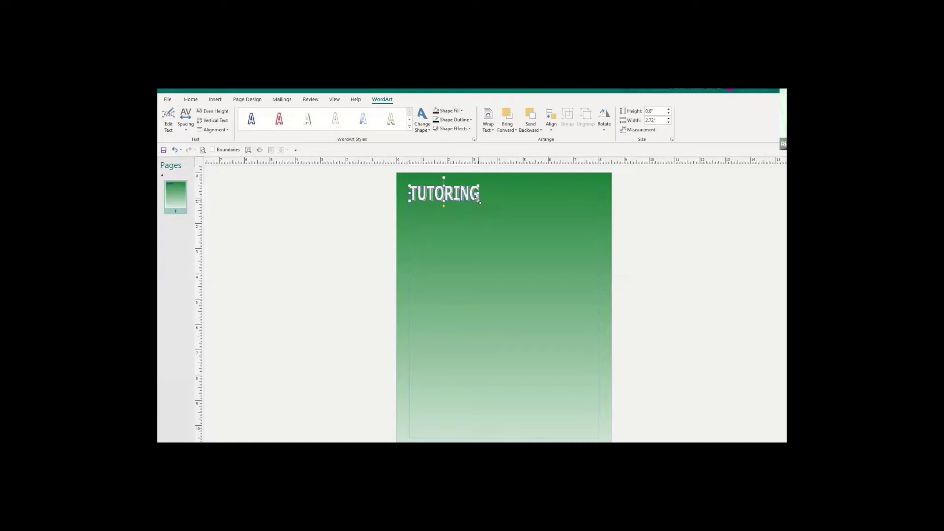
left_click_drag(478, 200, 478, 200)
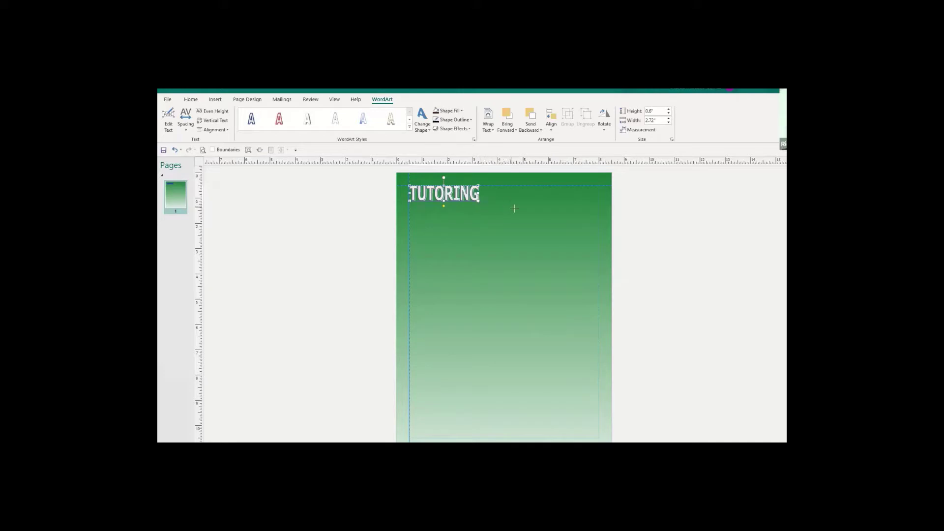
Stretch the TUTORING title across the page top to 7.5 by 1.85 inches.
left_click_drag(410, 225, 599, 232)
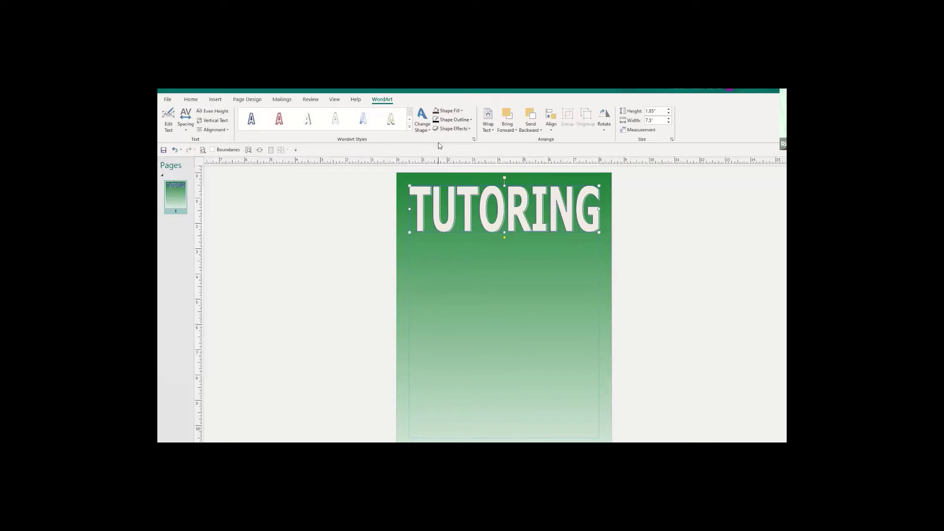
left_click(412, 128)
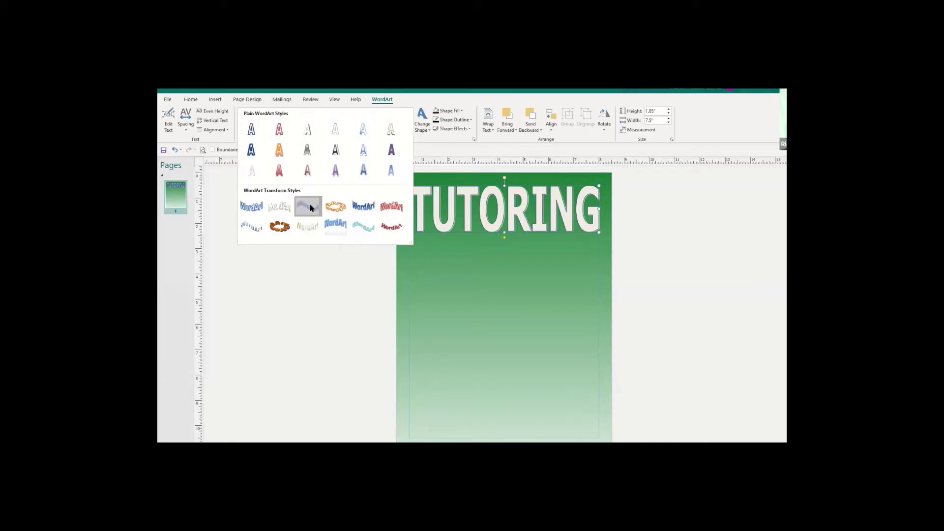
left_click(309, 207)
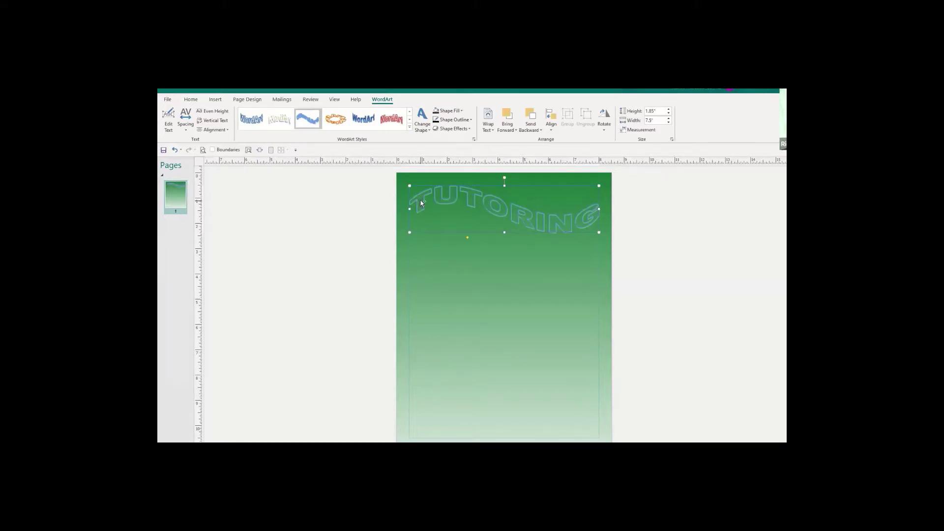
left_click(257, 122)
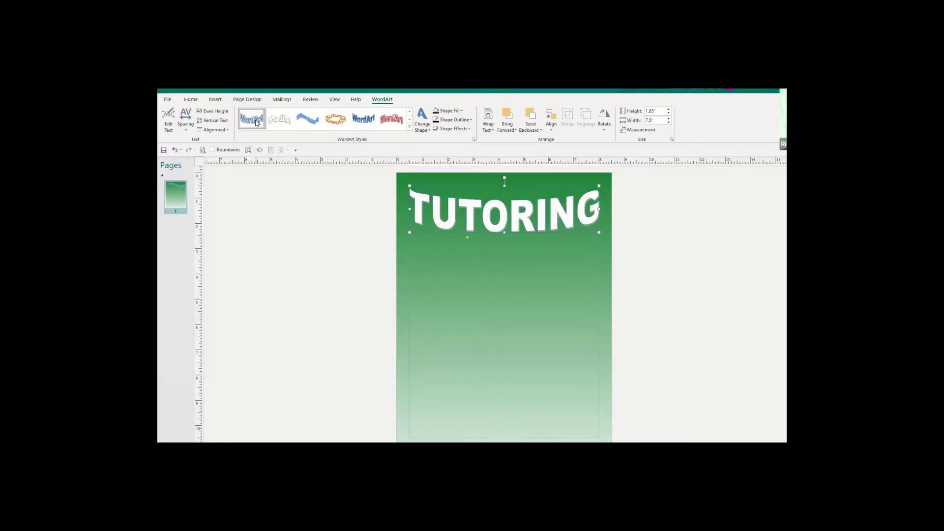
left_click(276, 122)
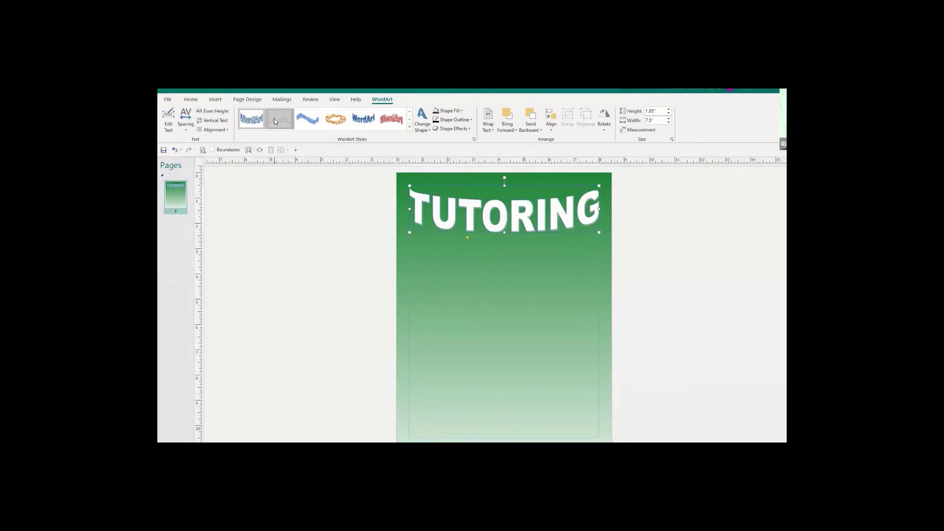
left_click(302, 119)
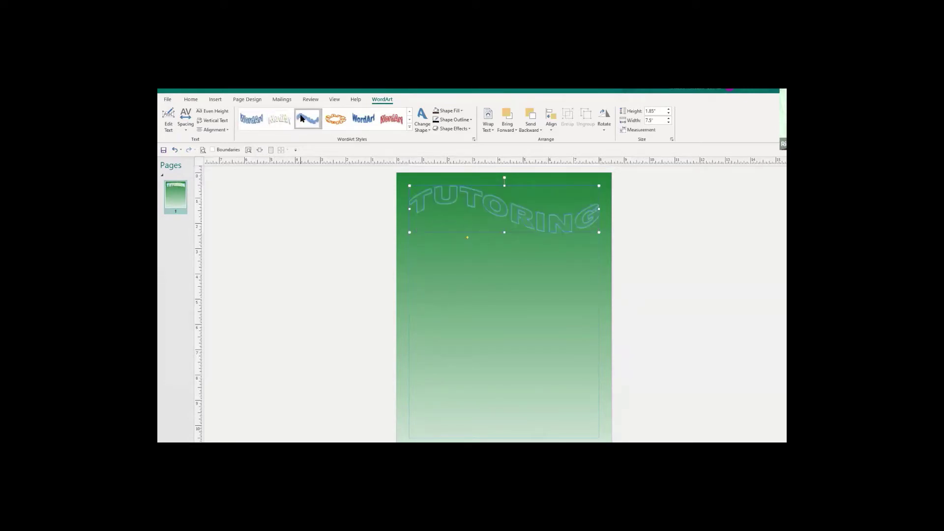
left_click(332, 120)
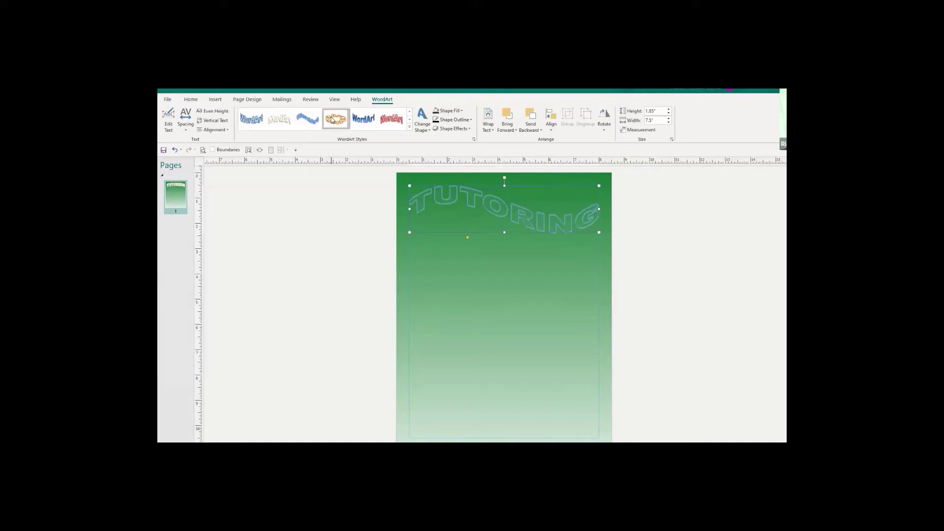
left_click(359, 121)
left_click(391, 119)
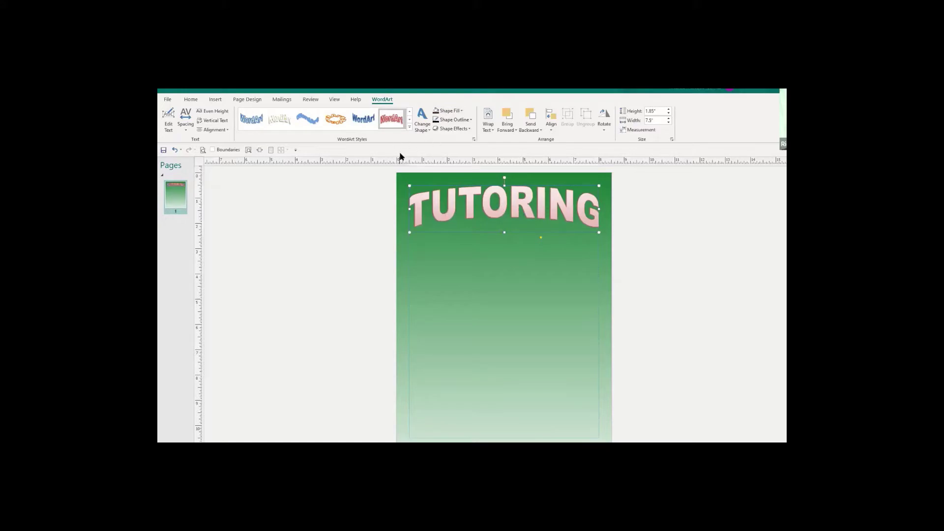
key("ctrl+z")
key("ctrl+z")
key("ctrl+z")
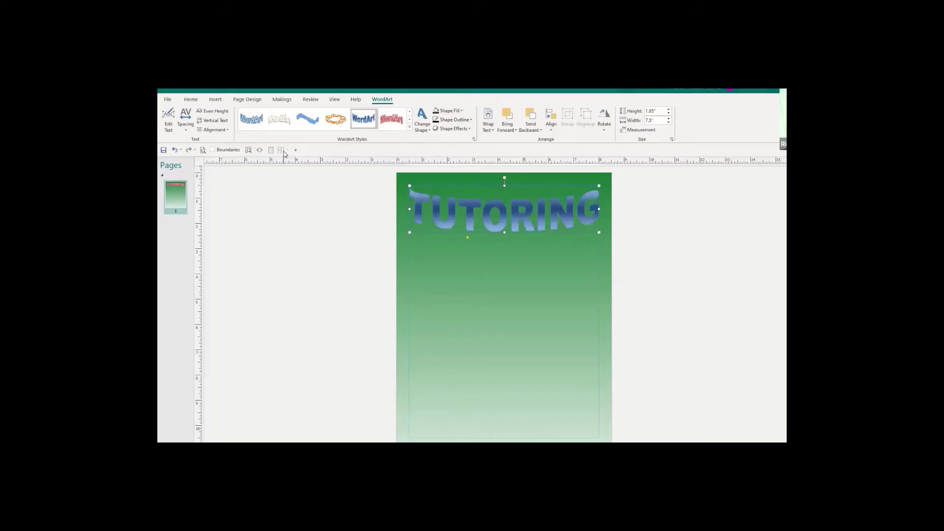
key("ctrl+z")
key("ctrl+z")
key("ctrl+z")
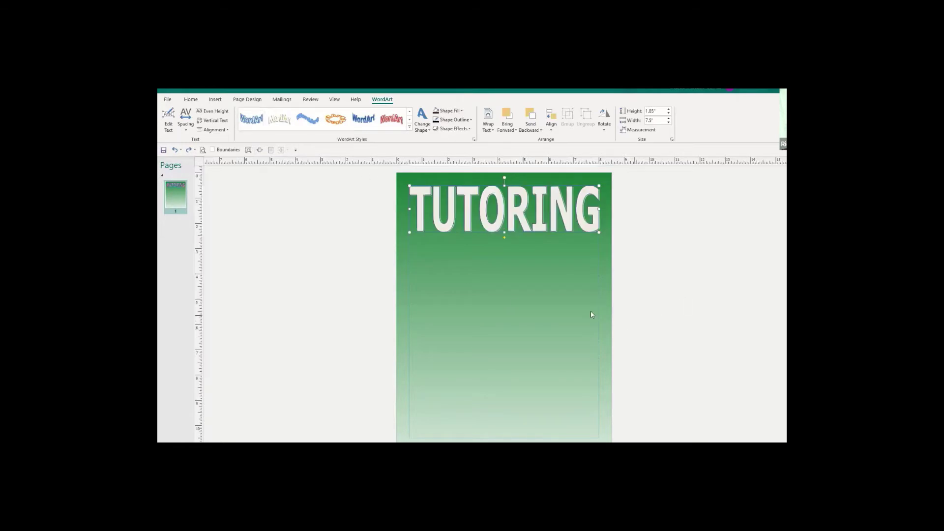
left_click(533, 316)
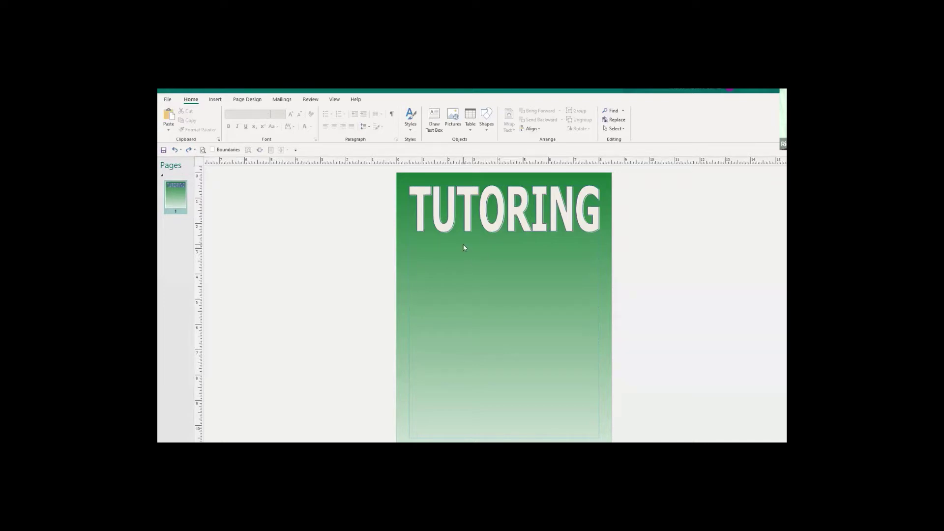
left_click(503, 211)
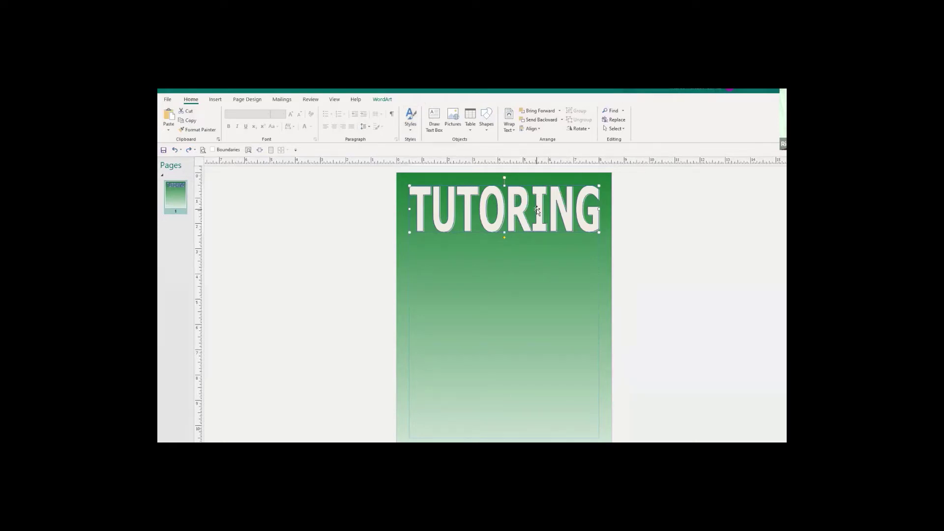
left_click(382, 99)
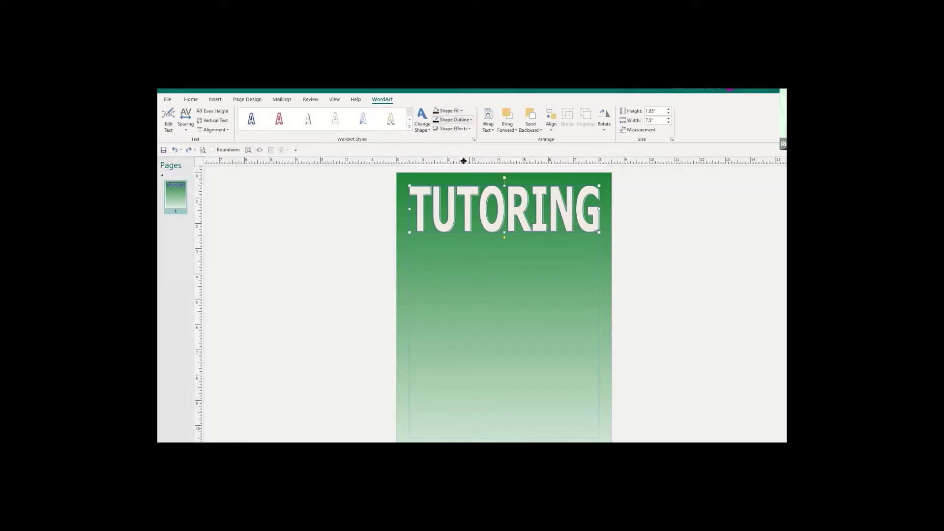
Apply a first bevel shape effect to the TUTORING title and preview it.
left_click(469, 130)
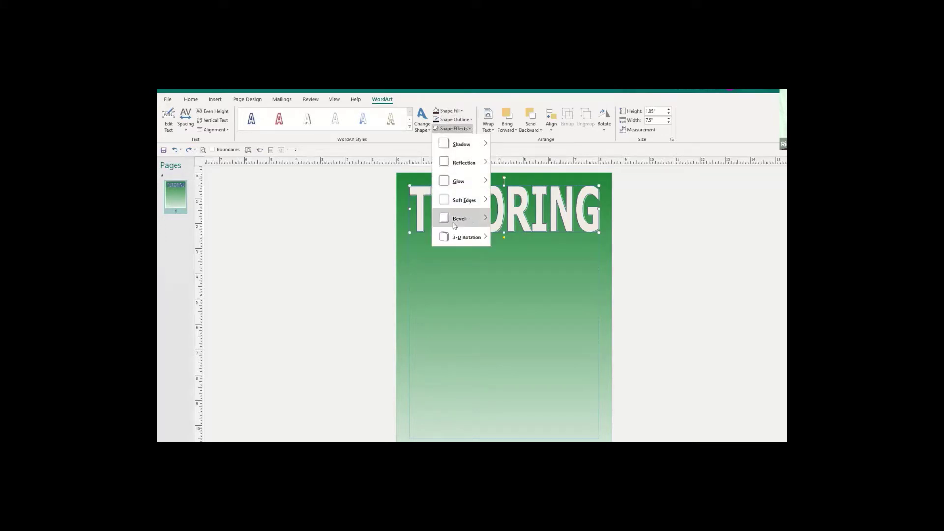
mouse_move(454, 225)
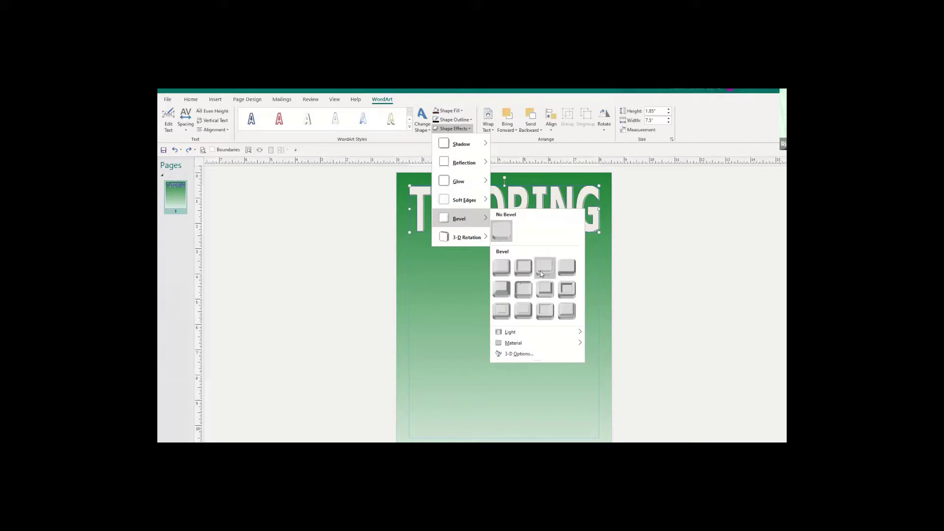
left_click(501, 268)
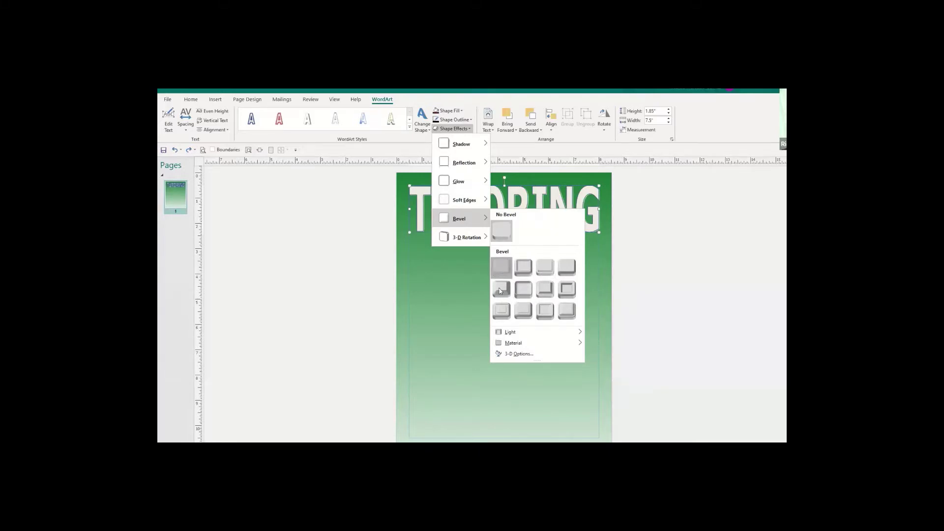
left_click(501, 269)
left_click(493, 277)
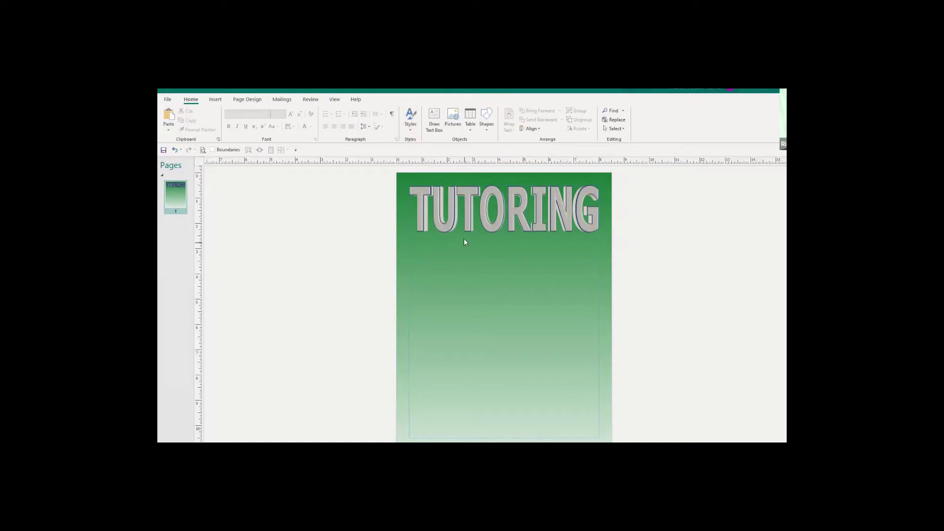
Change the TUTORING title's letter fill to a lighter tan-gray colour.
left_click(450, 214)
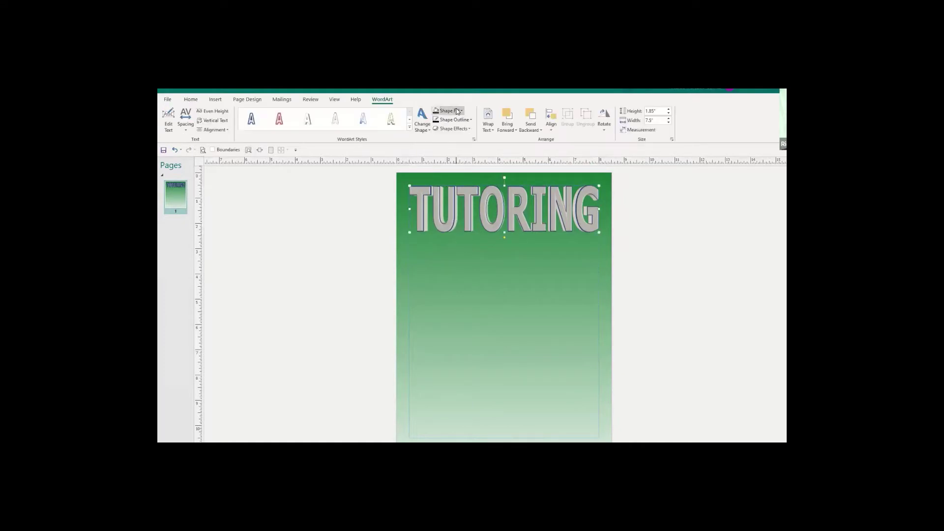
left_click(462, 113)
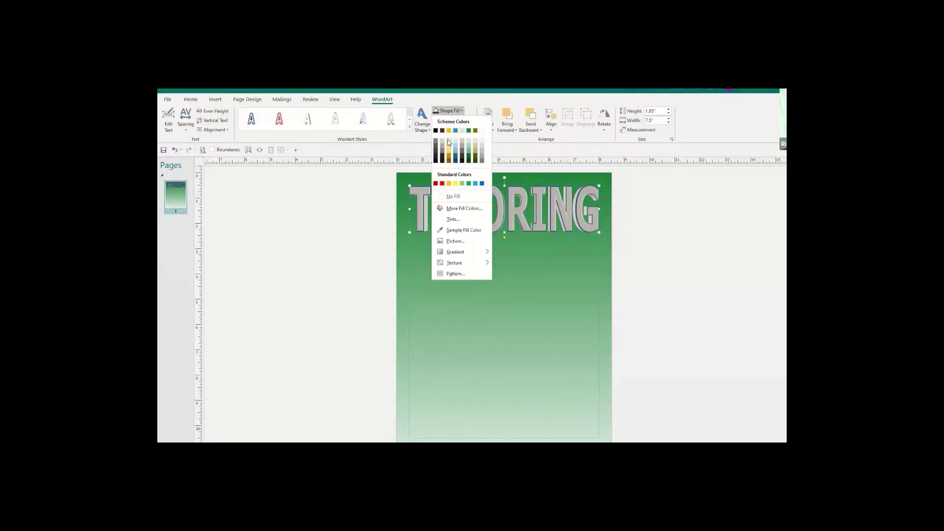
left_click(449, 146)
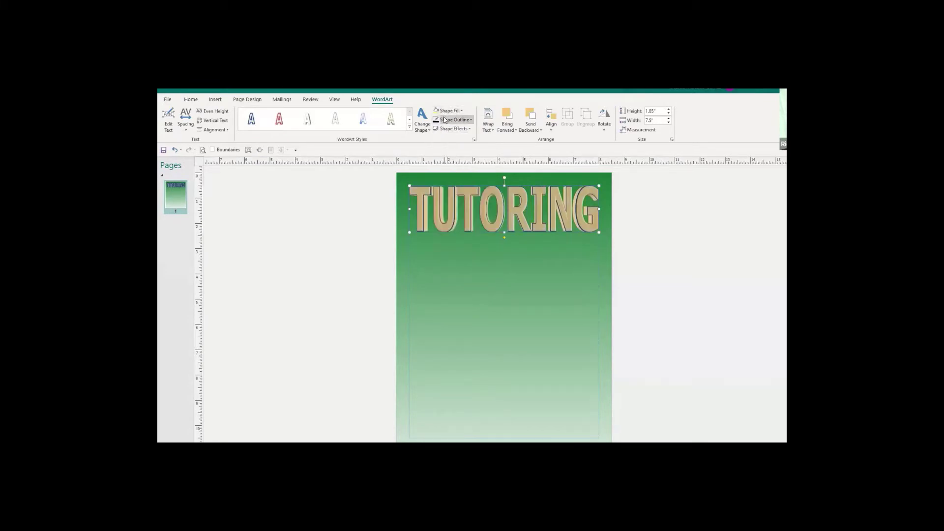
Apply the Relaxed Inset bevel to the title and check the result.
left_click(470, 130)
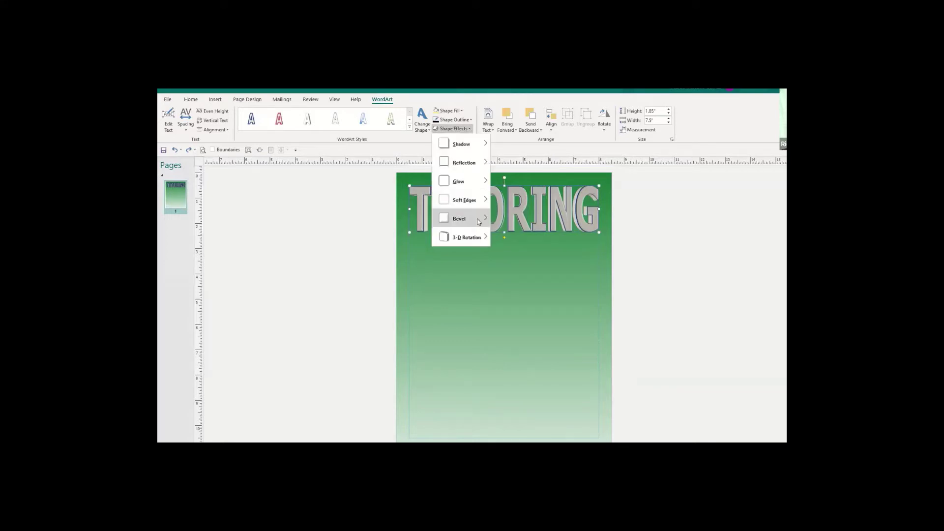
mouse_move(479, 222)
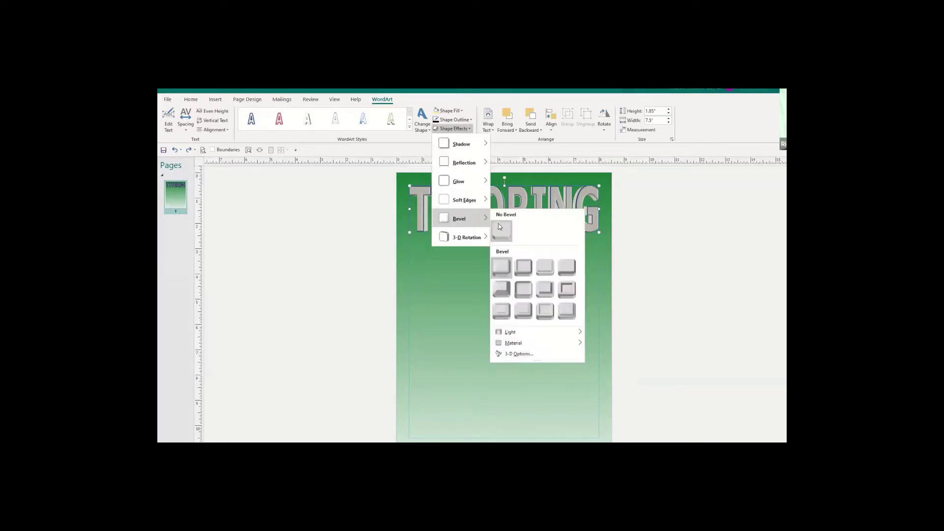
left_click(527, 270)
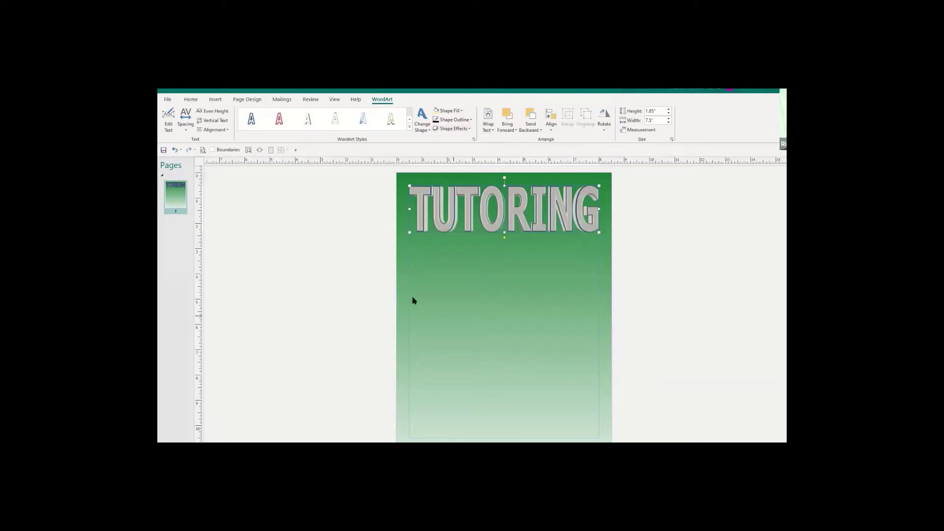
left_click(239, 348)
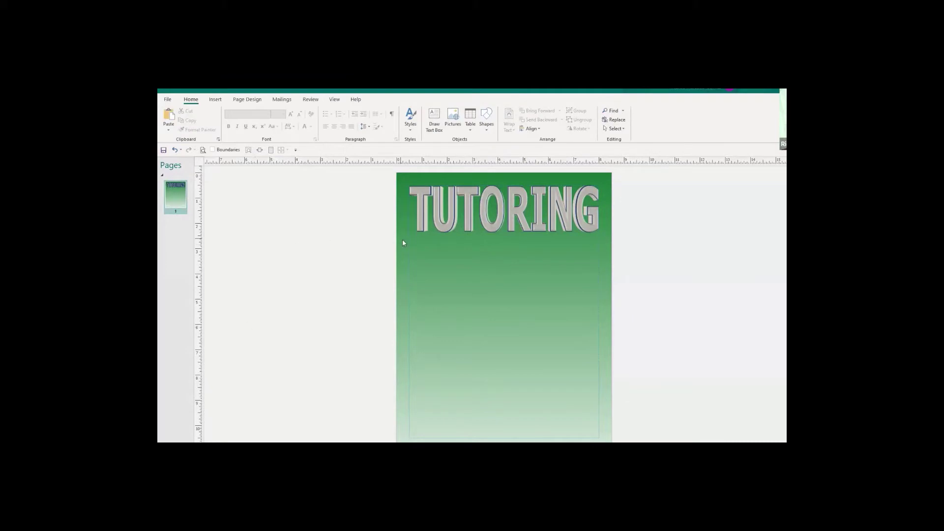
Give the TUTORING letters a black outline and a grey glow variation.
left_click(434, 203)
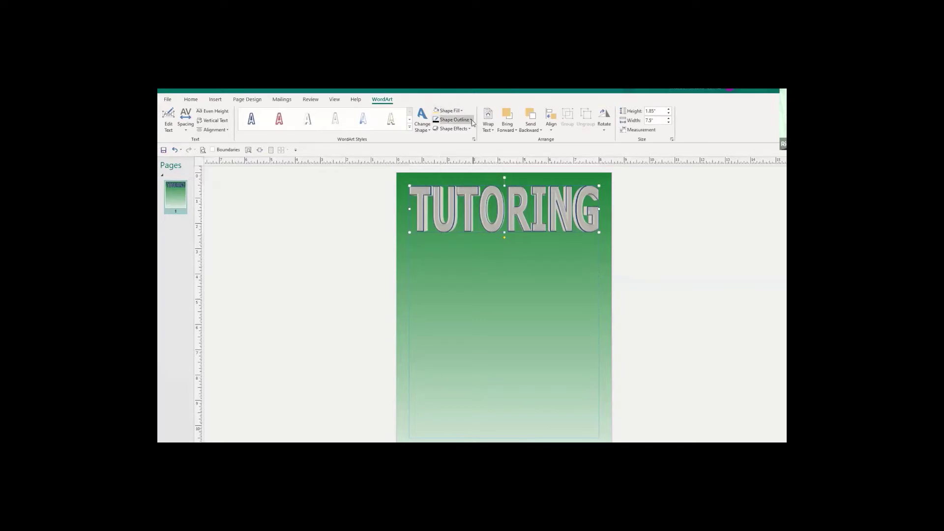
left_click(469, 121)
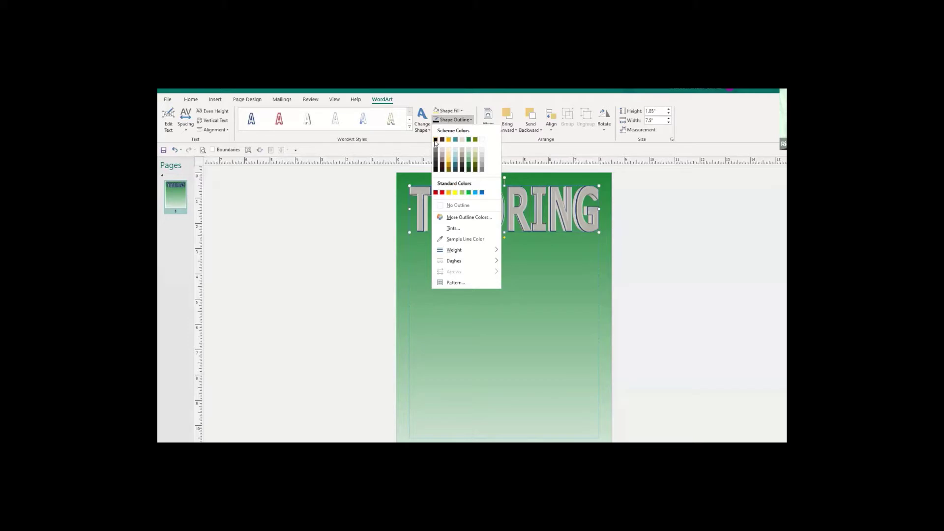
left_click(435, 141)
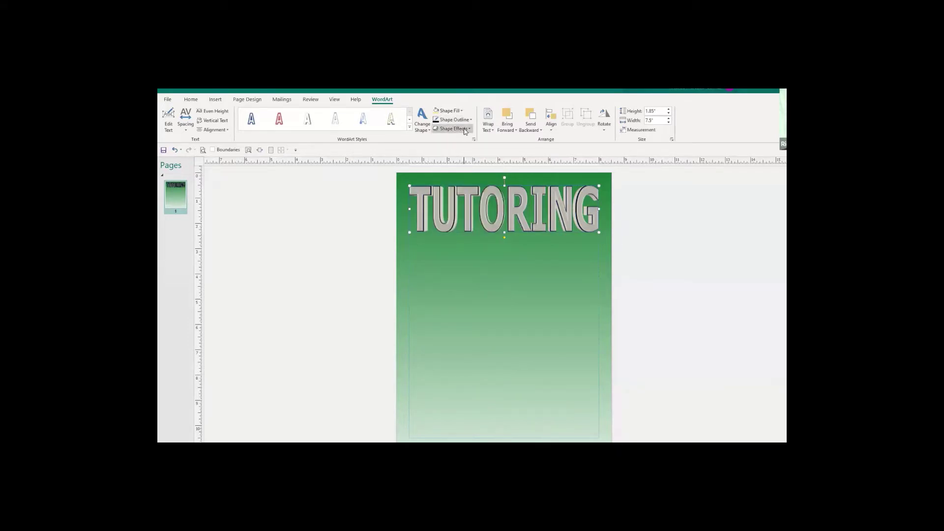
mouse_move(468, 179)
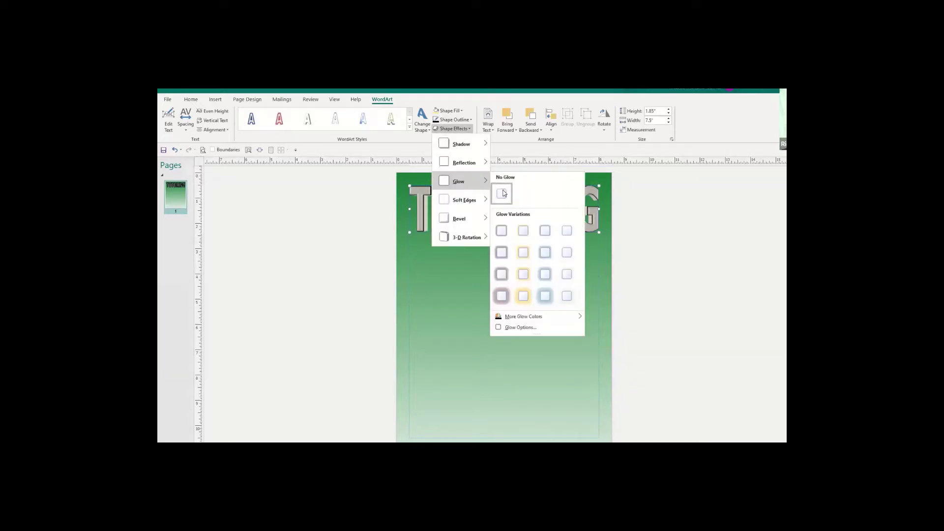
left_click(523, 274)
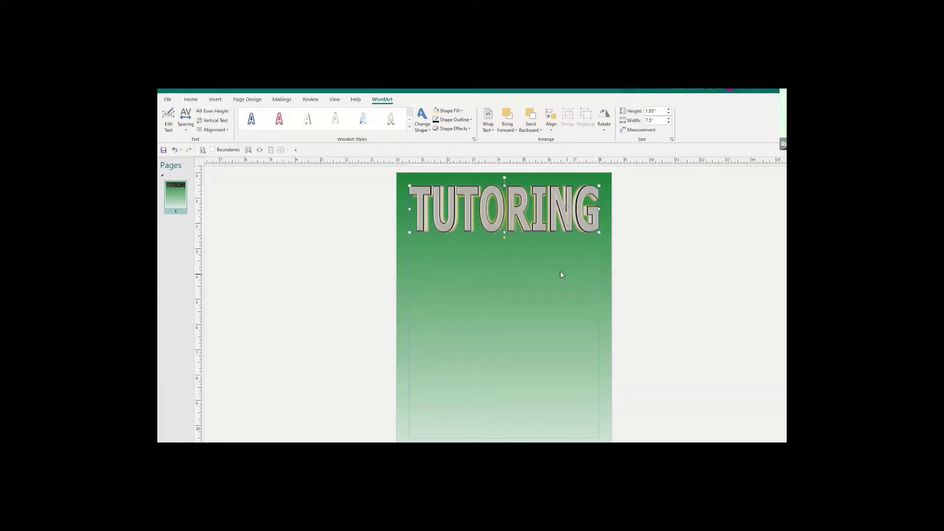
left_click(616, 315)
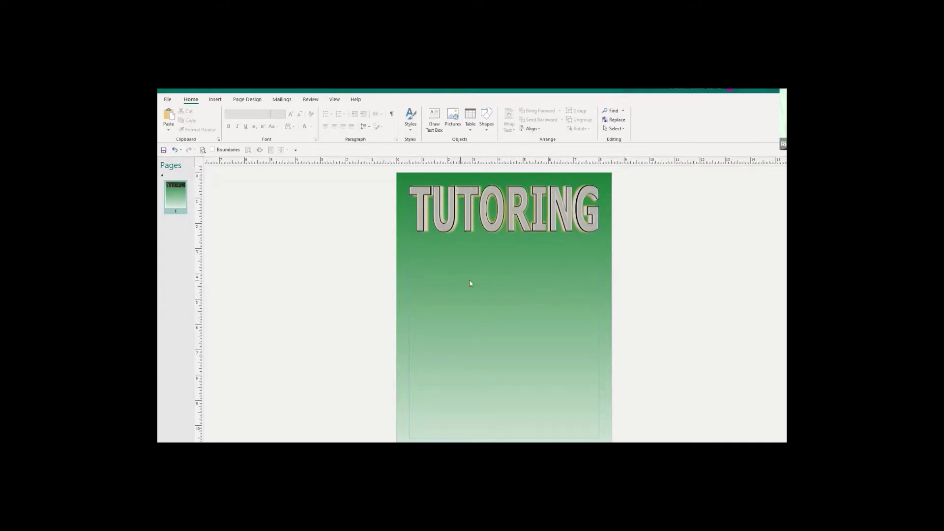
Insert a picture placeholder under the title, sized to about 2.51 inches square.
left_click(215, 101)
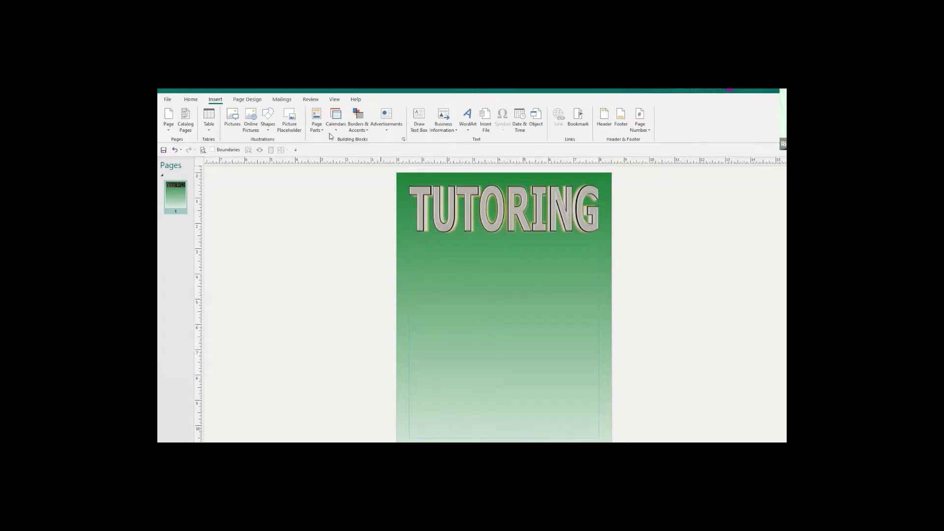
left_click(289, 117)
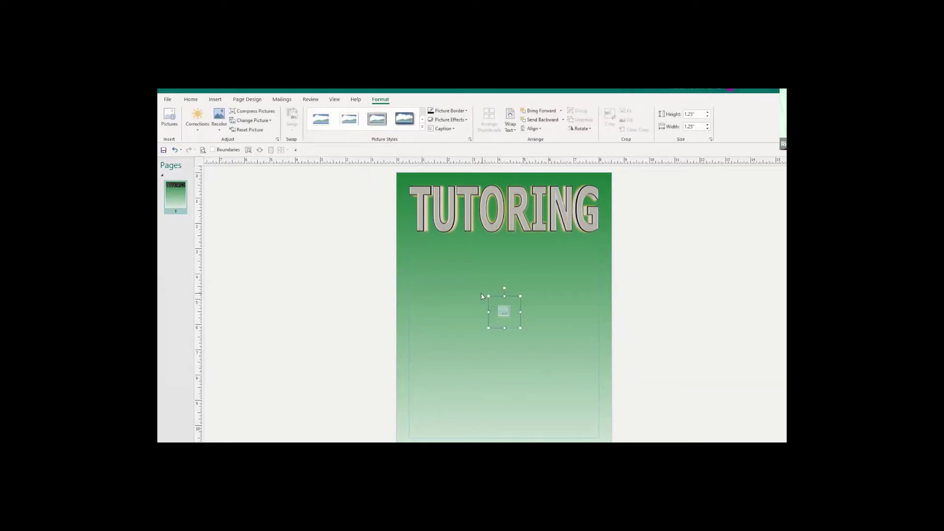
left_click_drag(509, 293, 509, 256)
mouse_move(533, 303)
left_mouse_down()
mouse_move(552, 317)
mouse_move(528, 300)
mouse_move(503, 300)
mouse_move(517, 299)
left_mouse_up()
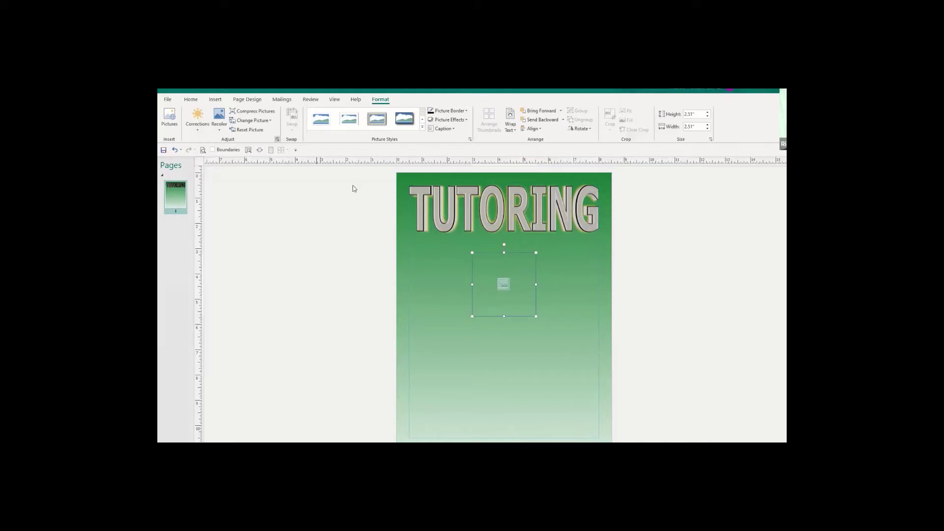
left_click(482, 378)
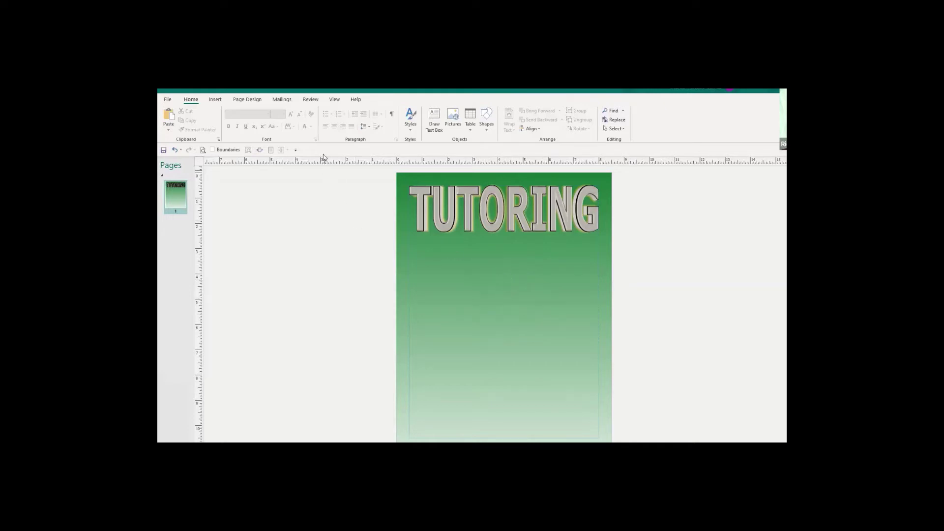
Turn on object Boundaries from the View tab so the placeholder outline shows.
left_click(335, 99)
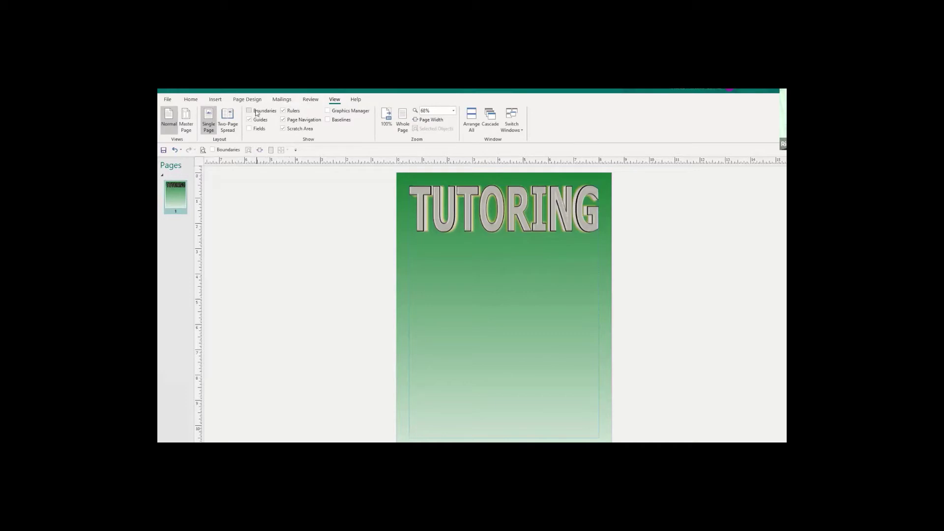
left_click(250, 112)
left_click(214, 100)
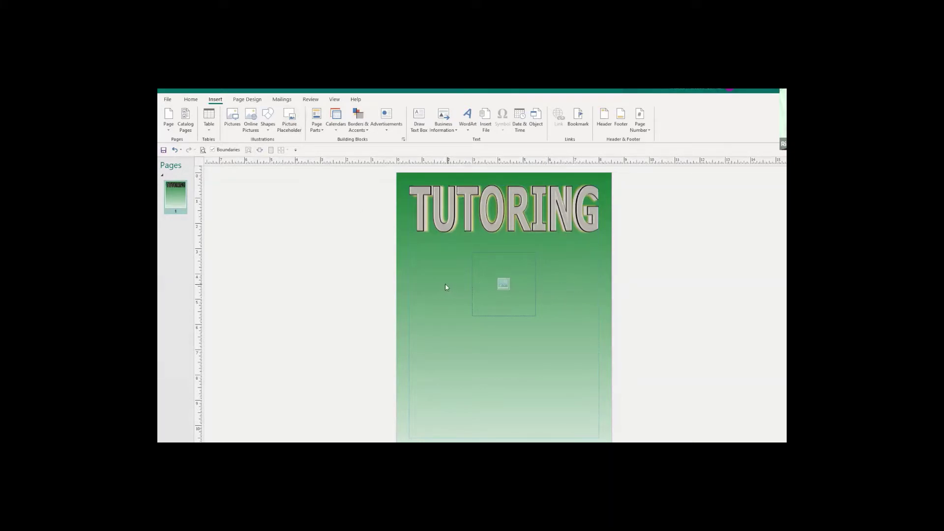
Add a second 2.19-inch square placeholder and rotate the left one into a diamond.
left_click(290, 118)
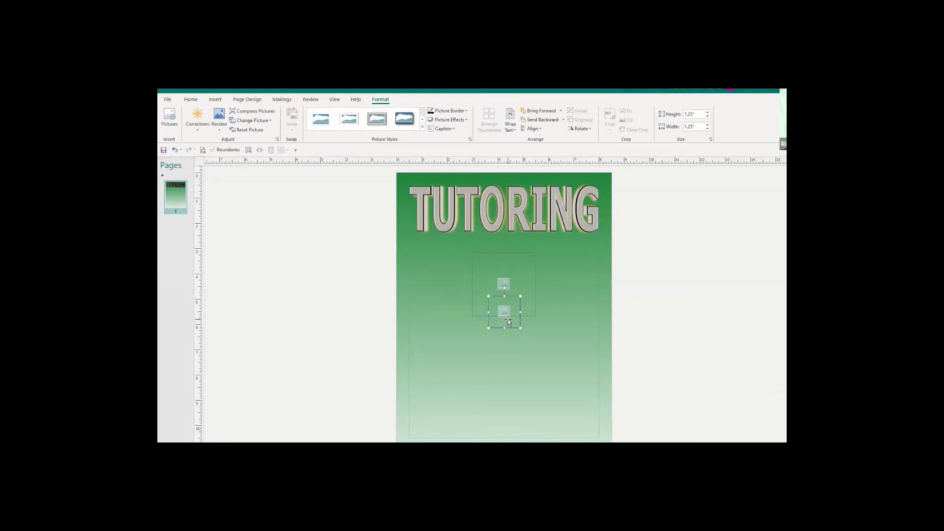
left_click_drag(514, 322, 473, 283)
left_click_drag(444, 295, 428, 313)
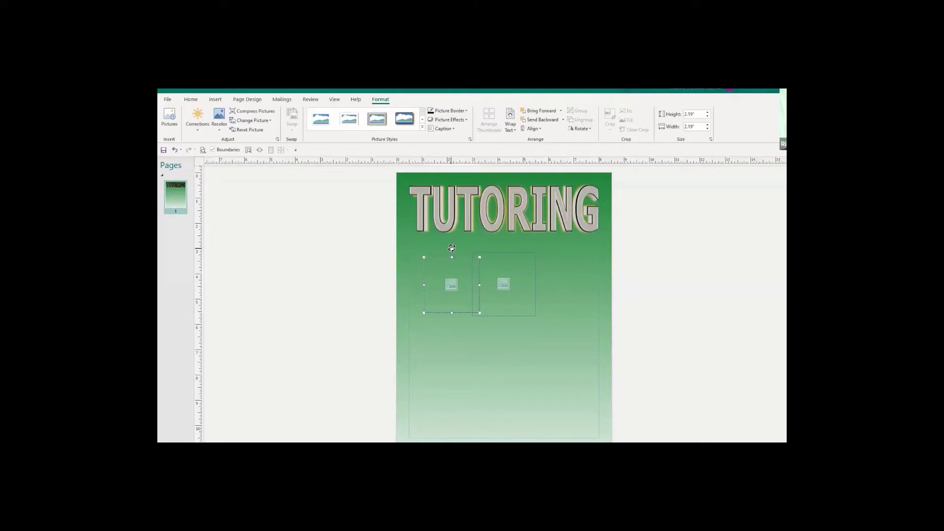
left_click_drag(451, 248, 475, 256)
Try moving the diamond placeholder to the right, undoing both attempts.
left_click_drag(569, 265, 569, 264)
key("ctrl+z")
left_click_drag(551, 288, 557, 290)
key("ctrl+z")
Paste a copy of the diamond placeholder onto the right side of the page.
right_click(443, 265)
left_click(572, 303)
right_click(571, 301)
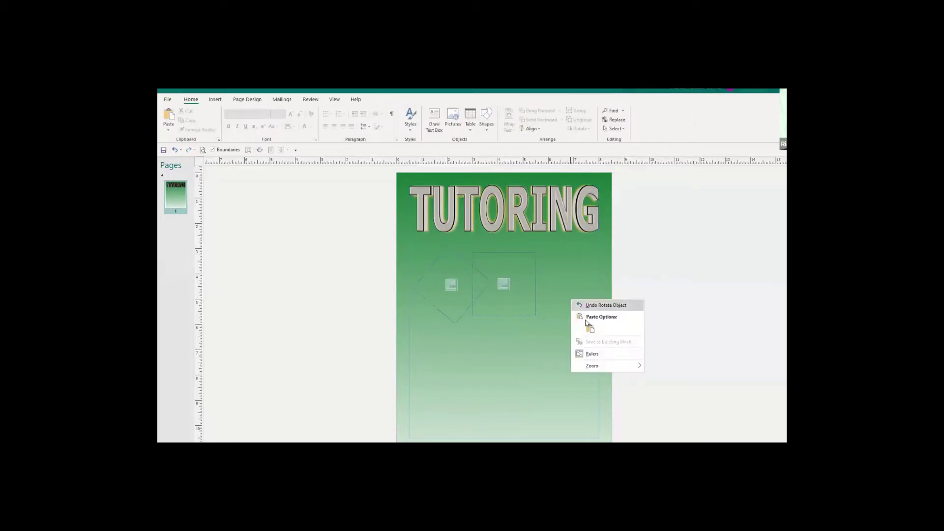
left_click(590, 329)
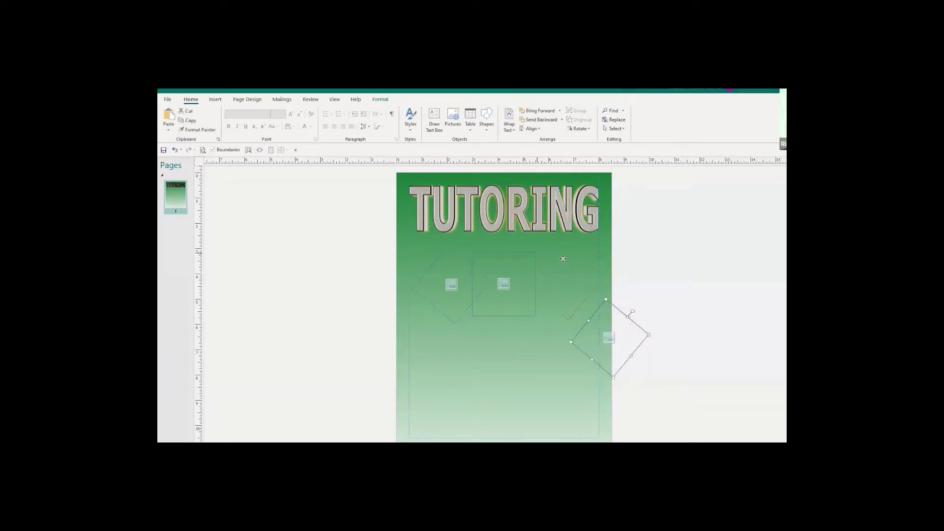
Align the pasted diamond right of the square and resize the left diamond to match the row.
left_click_drag(610, 338, 569, 328)
left_click(561, 379)
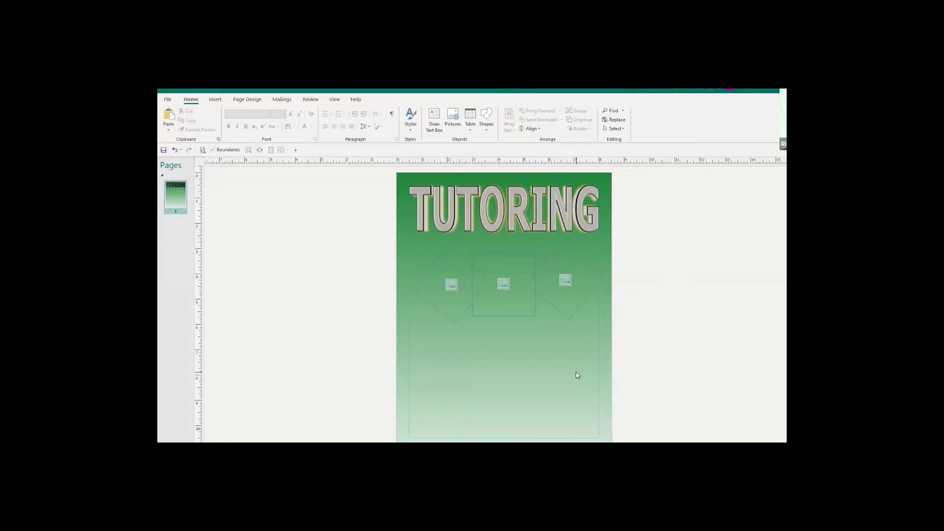
left_click(476, 283)
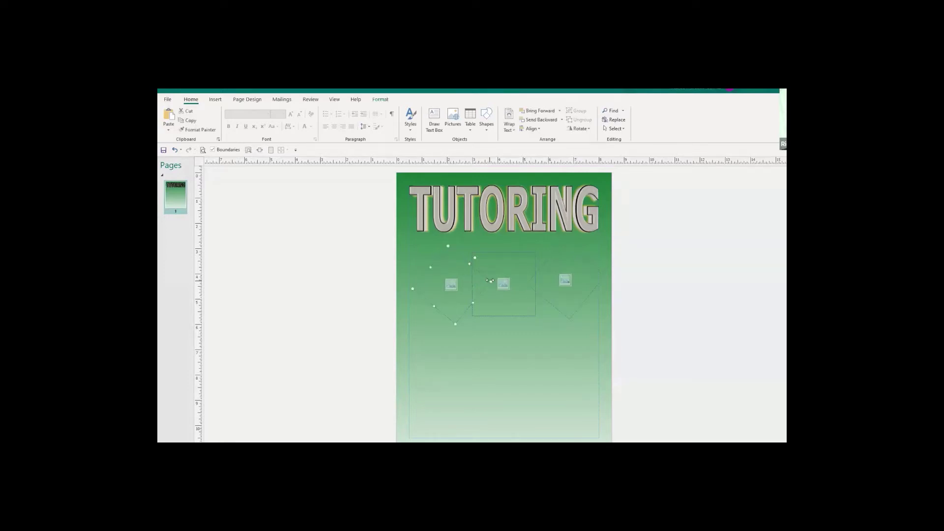
left_click_drag(491, 280, 532, 285)
left_click_drag(588, 279, 585, 282)
left_click(512, 403)
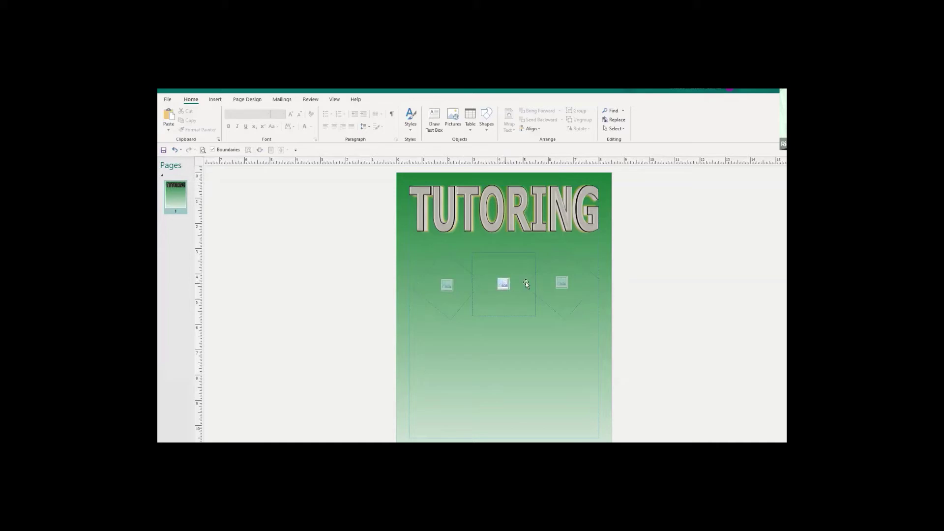
left_click(445, 285)
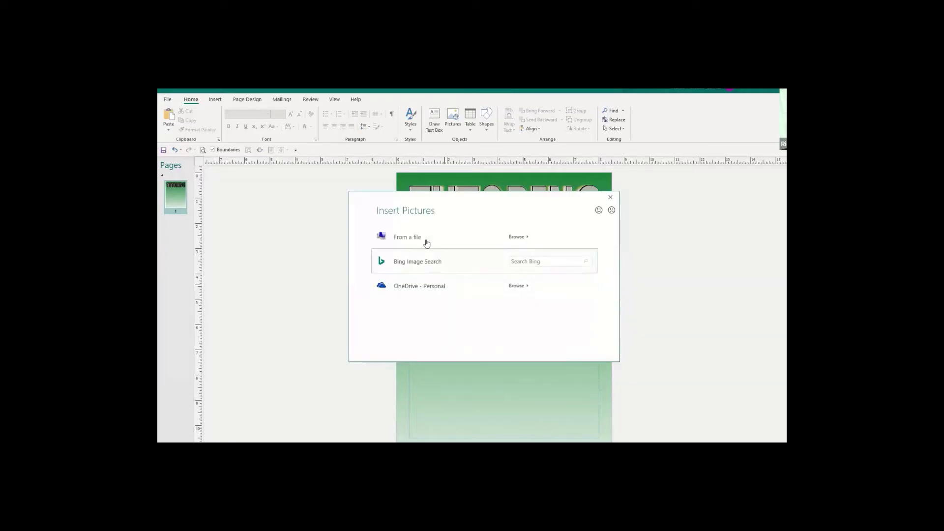
left_click(519, 261)
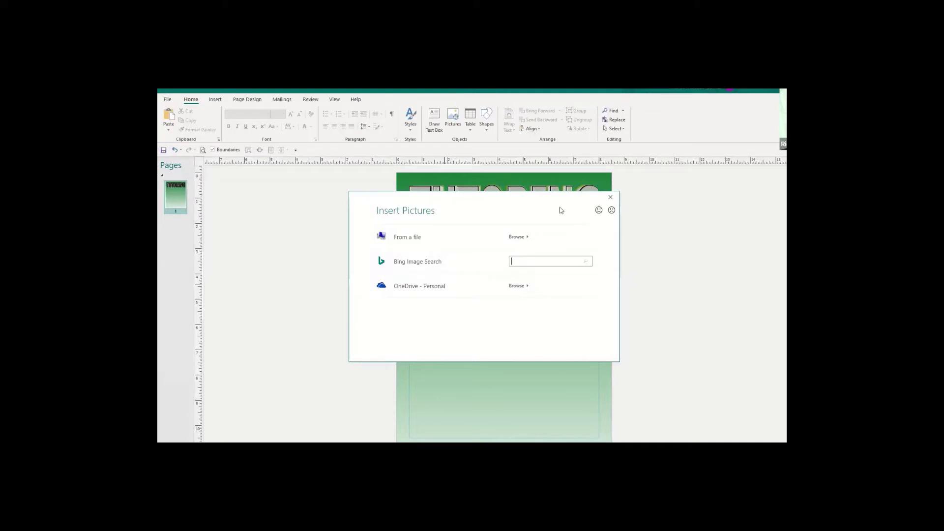
left_click(511, 261)
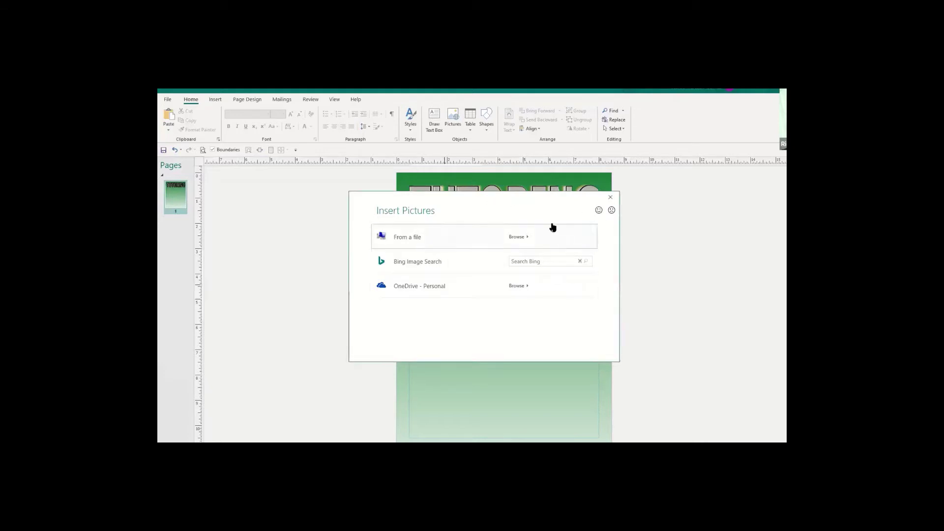
left_click(610, 197)
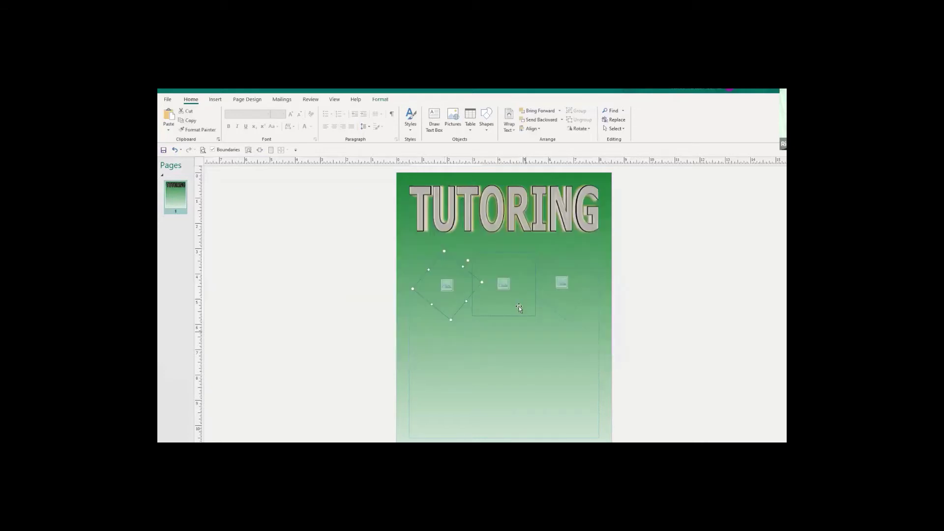
Search Bing for 'BOOKS' and insert the colourful row-of-books image into the centre square.
left_click(505, 261)
left_click(503, 285)
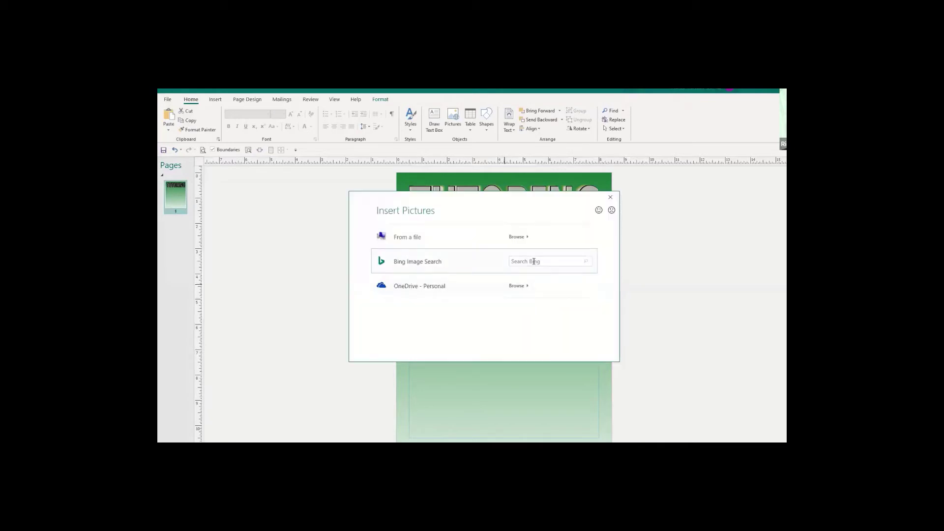
type("BOOKS")
key("Return")
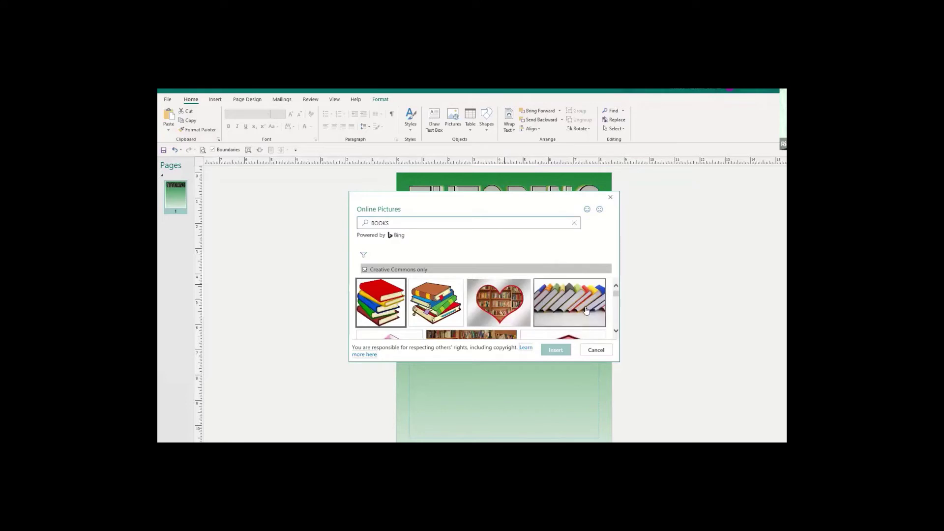
left_click(572, 301)
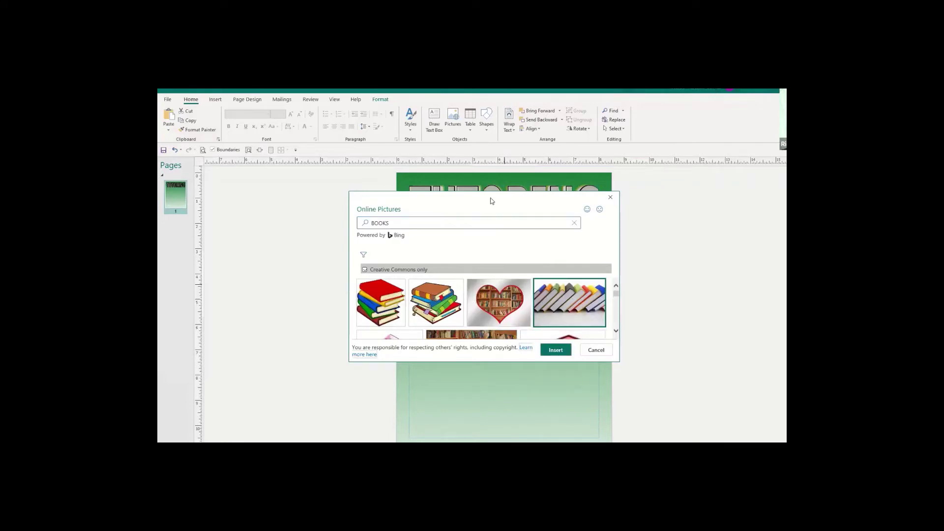
left_click_drag(491, 197, 309, 260)
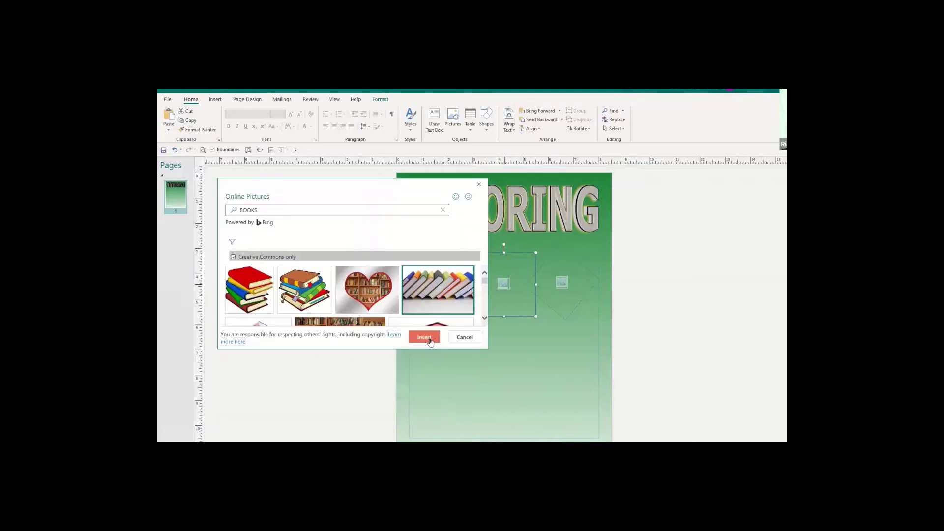
left_click(428, 339)
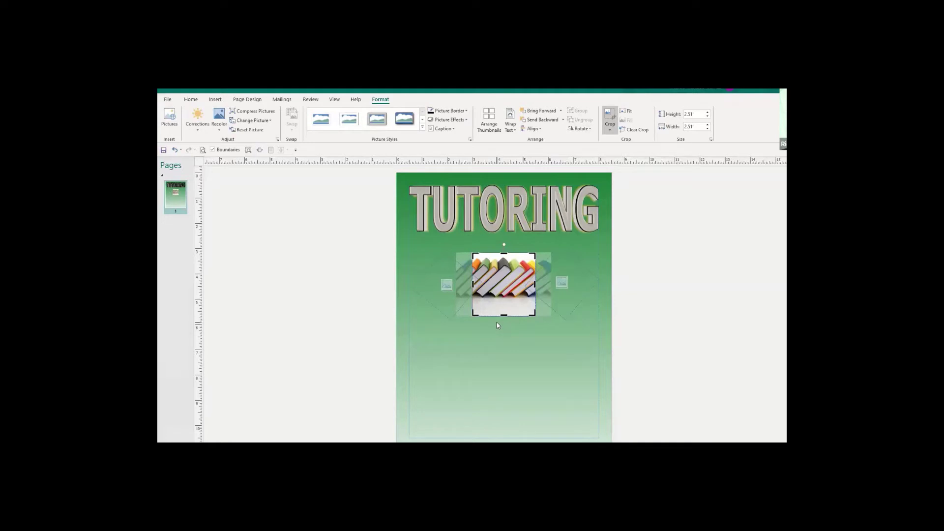
Search Bing for 'laptop' and insert the silver laptop photo into the right diamond.
left_click(561, 283)
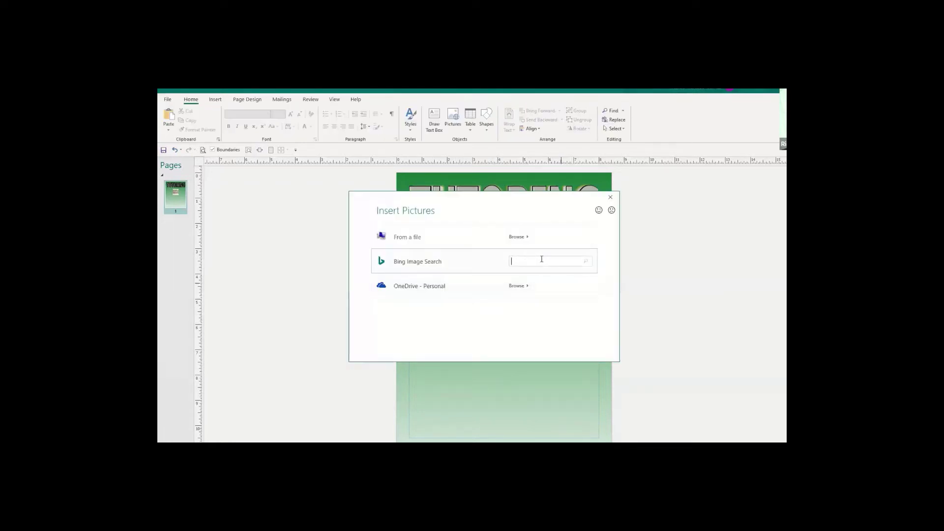
type("lAPTOP")
key("BackSpace")
key("BackSpace")
key("BackSpace")
key("BackSpace")
key("BackSpace")
key("BackSpace")
type("laptop")
key("Return")
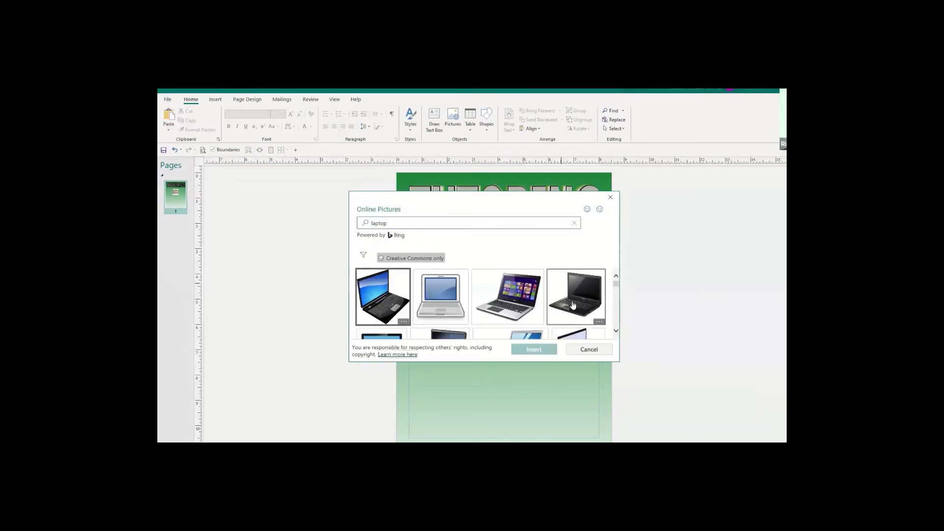
left_click(527, 300)
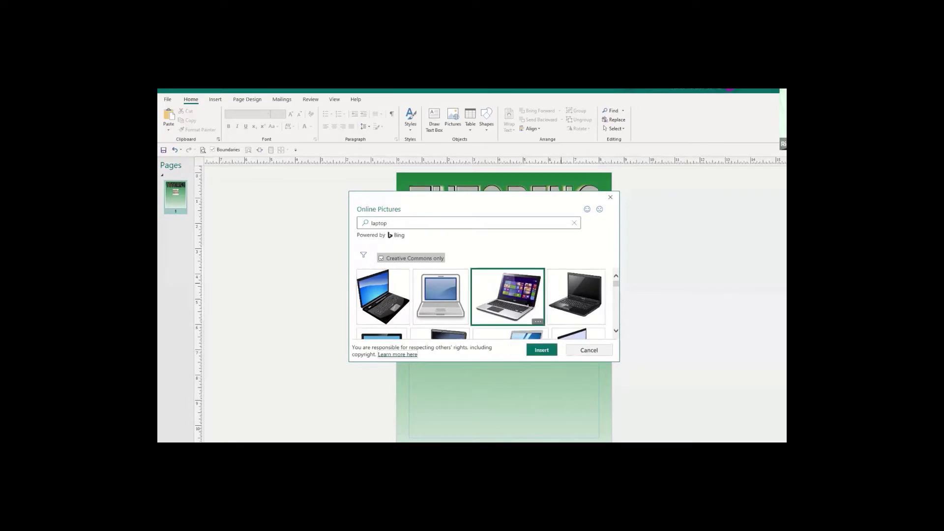
left_click(546, 350)
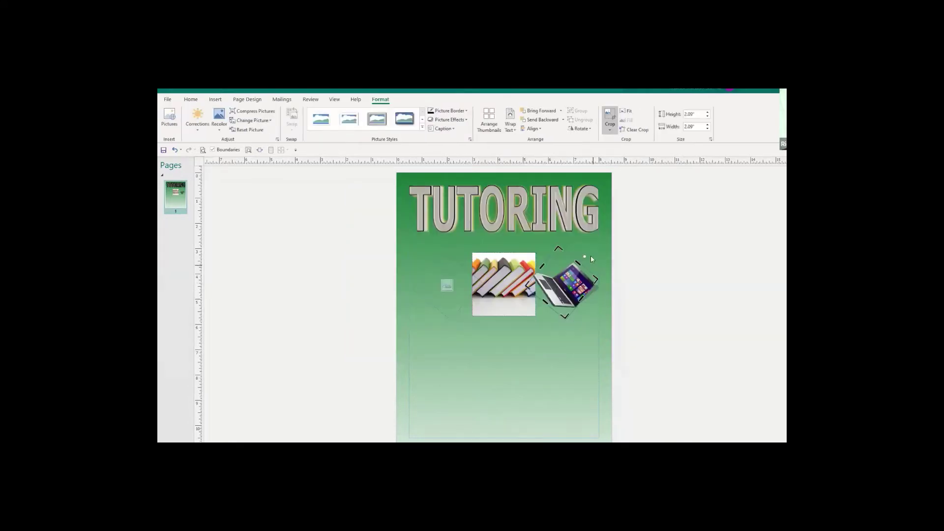
Rotate the laptop picture until it sits nearly upright.
mouse_move(585, 256)
left_mouse_down()
mouse_move(556, 248)
mouse_move(539, 256)
mouse_move(555, 249)
mouse_move(573, 260)
left_mouse_up()
left_click(563, 390)
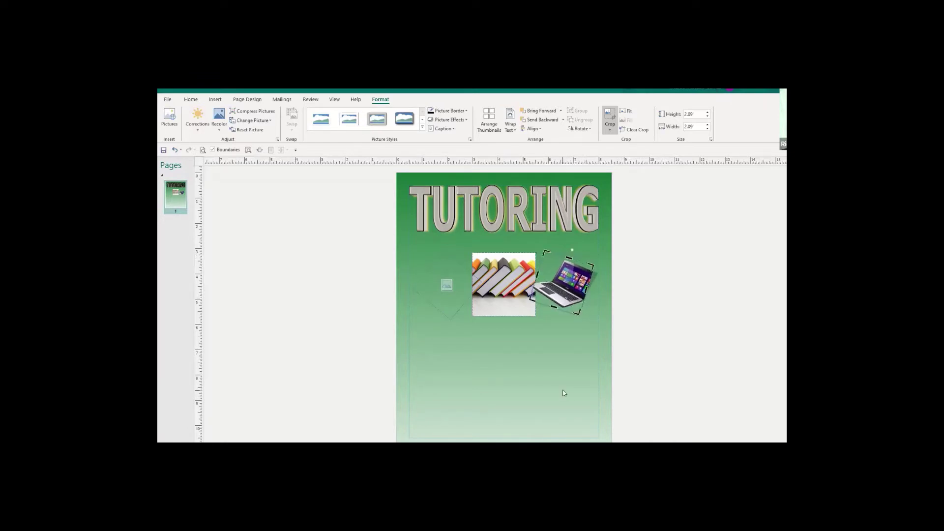
left_click_drag(449, 290, 444, 290)
Insert the first Bing 'A+' result into the left diamond and tilt it slightly.
left_click(446, 287)
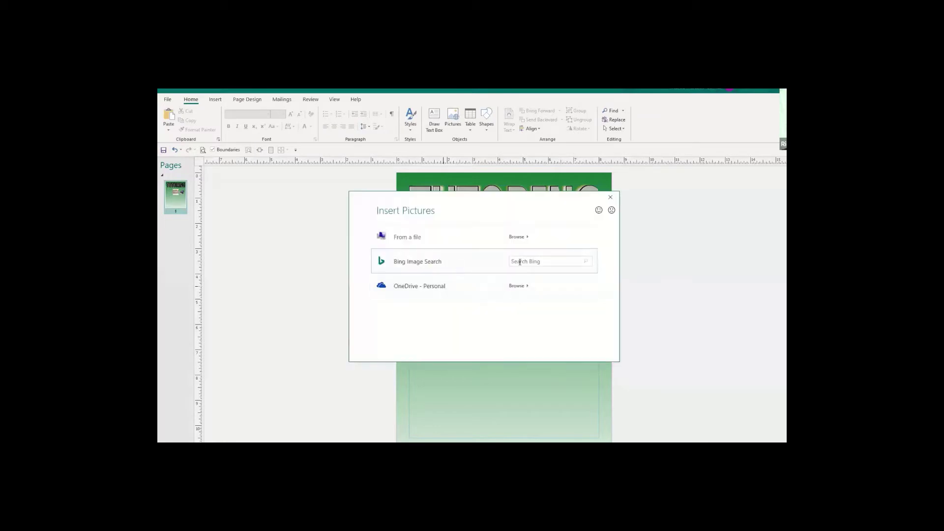
type("A+")
key("Return")
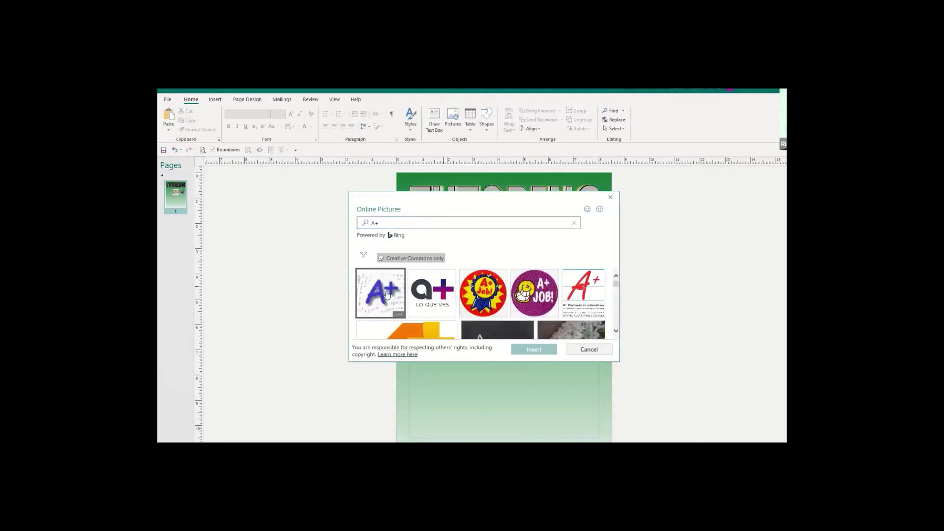
left_click(388, 296)
left_click(541, 351)
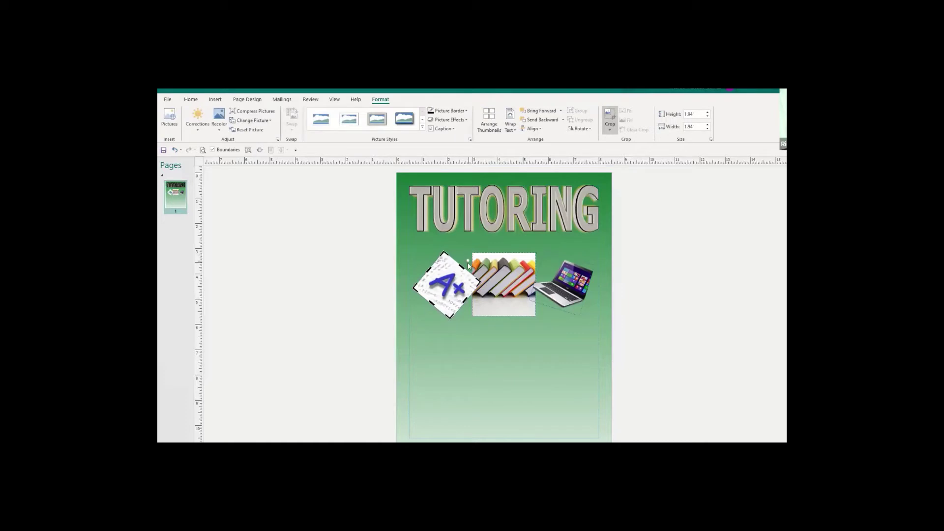
left_click_drag(468, 260, 431, 266)
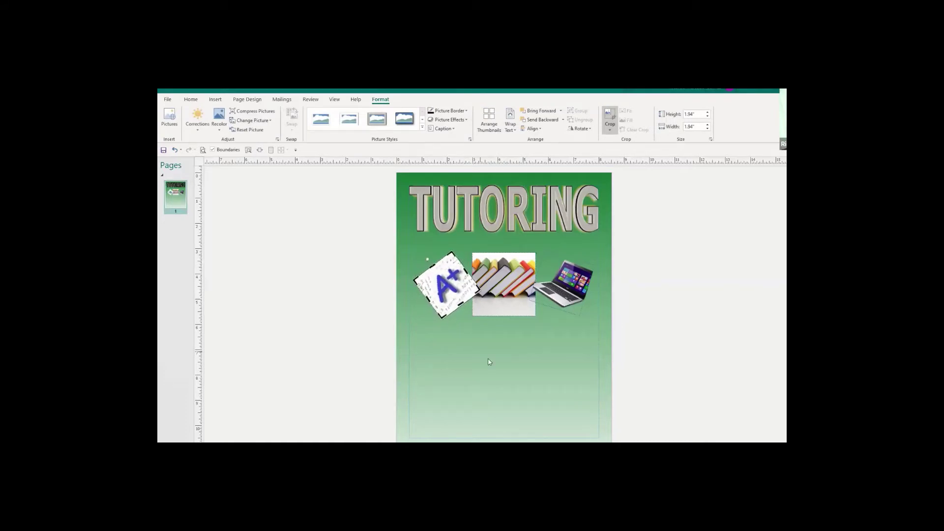
left_click(491, 358)
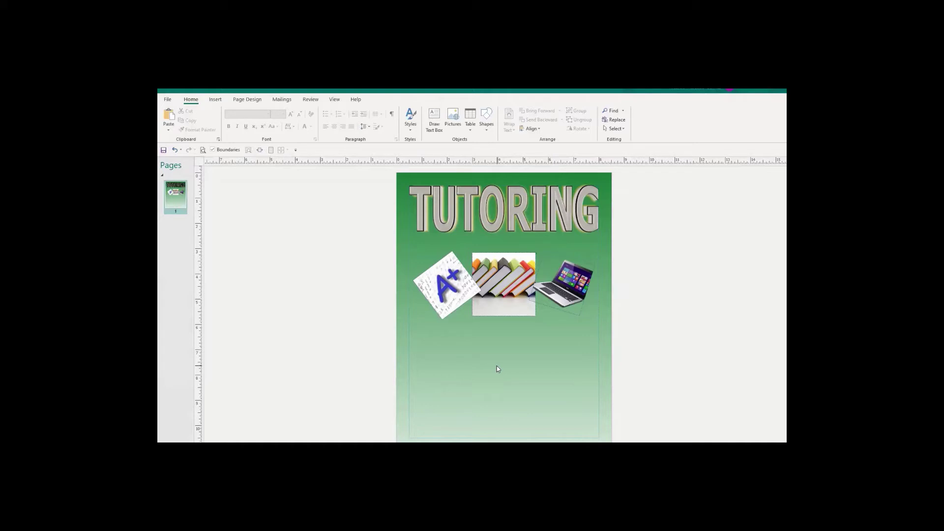
Rotate the laptop picture in two small turns to reduce its tilt, then select the A+ and books pictures.
left_click(566, 267)
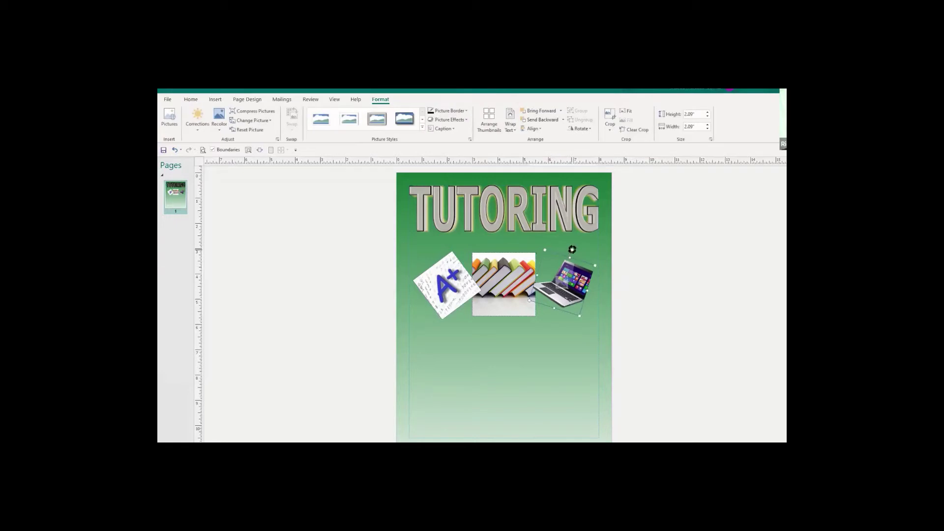
mouse_move(570, 248)
left_mouse_down()
mouse_move(532, 253)
mouse_move(566, 246)
left_mouse_up()
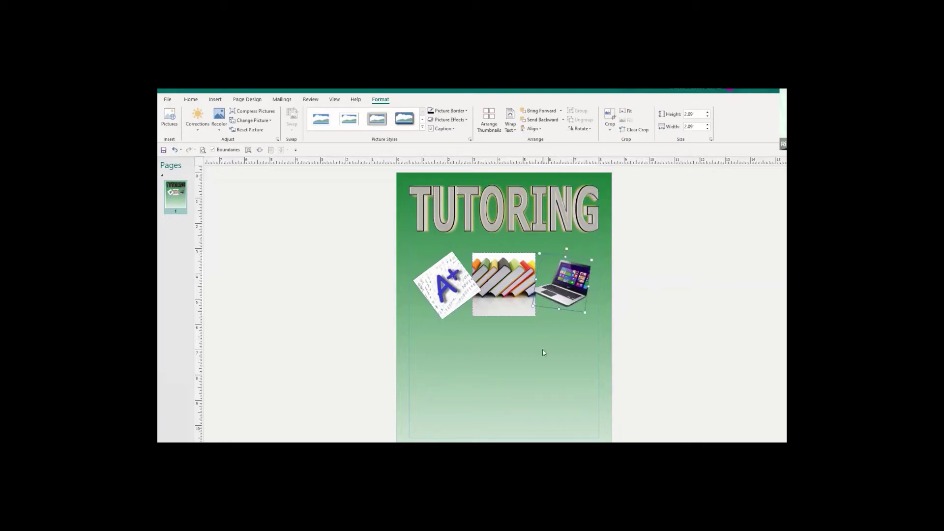
left_click(543, 351)
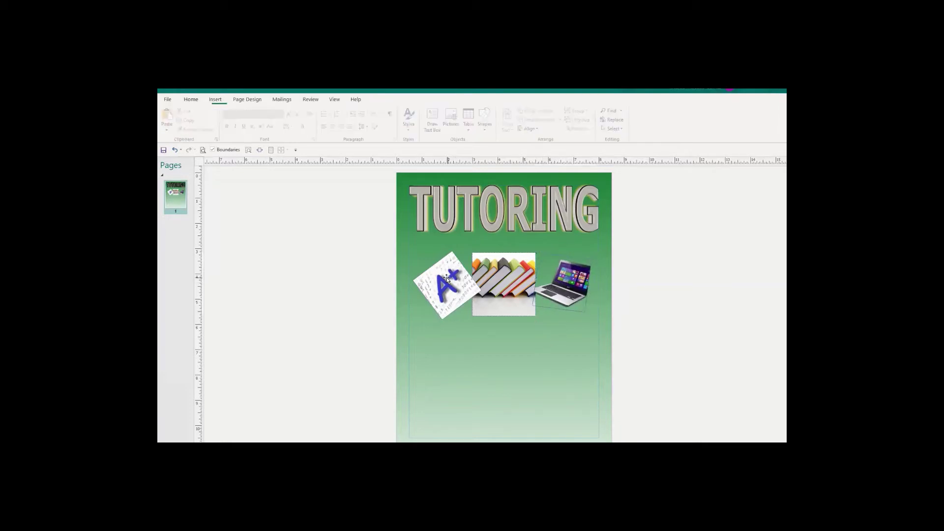
left_click(566, 264)
left_click_drag(563, 251, 565, 243)
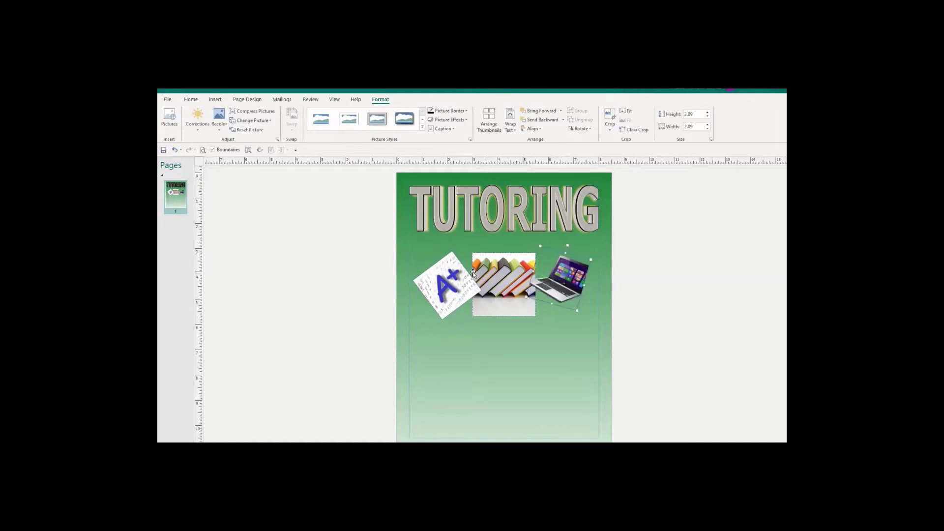
left_click(446, 254)
left_click(499, 265)
Bring the books picture forward in front of the neighbouring pictures.
right_click(507, 262)
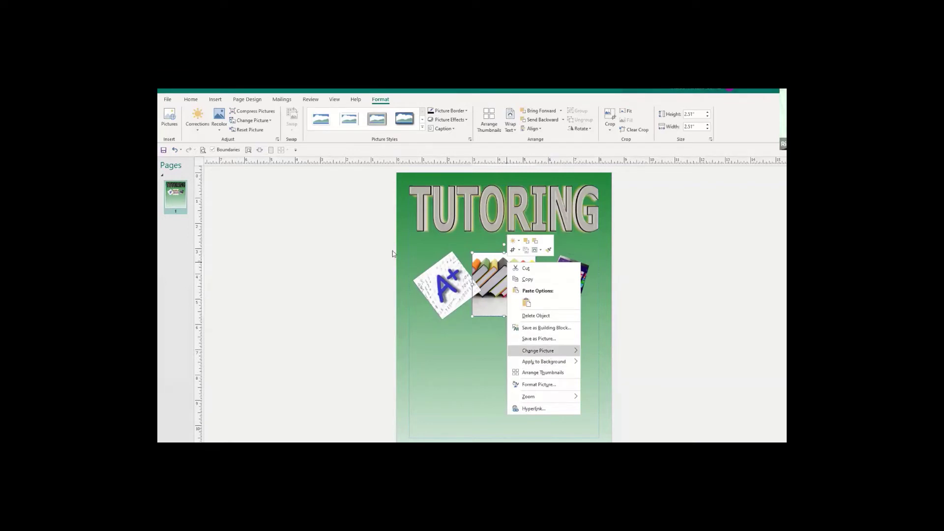
left_click(502, 271)
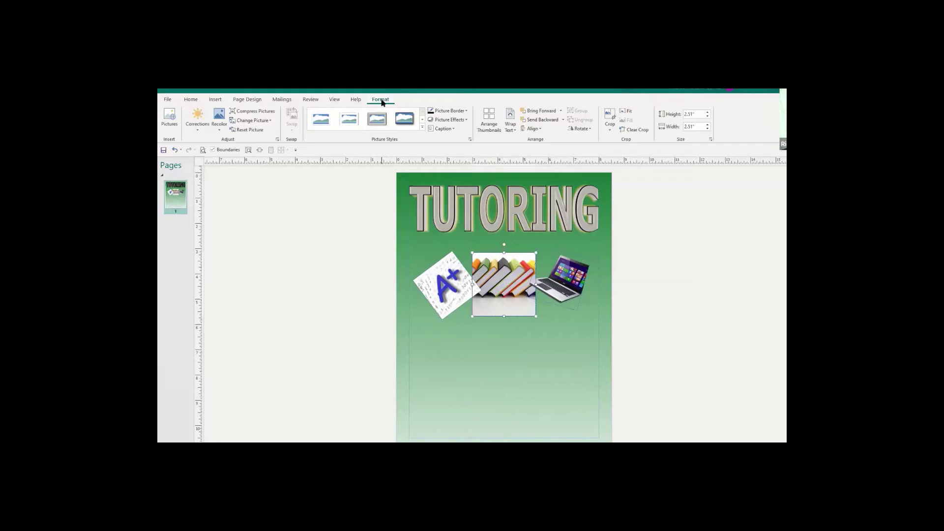
left_click(532, 112)
left_click(640, 332)
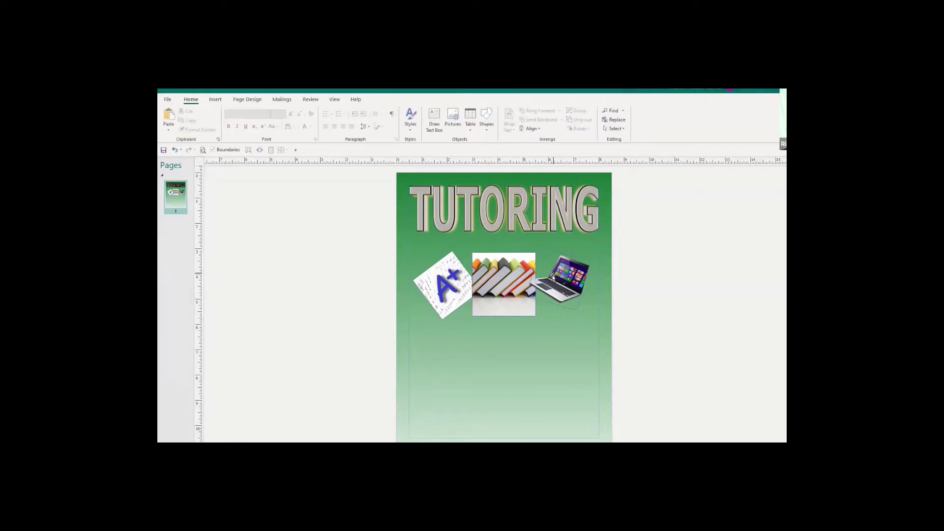
left_click(518, 279)
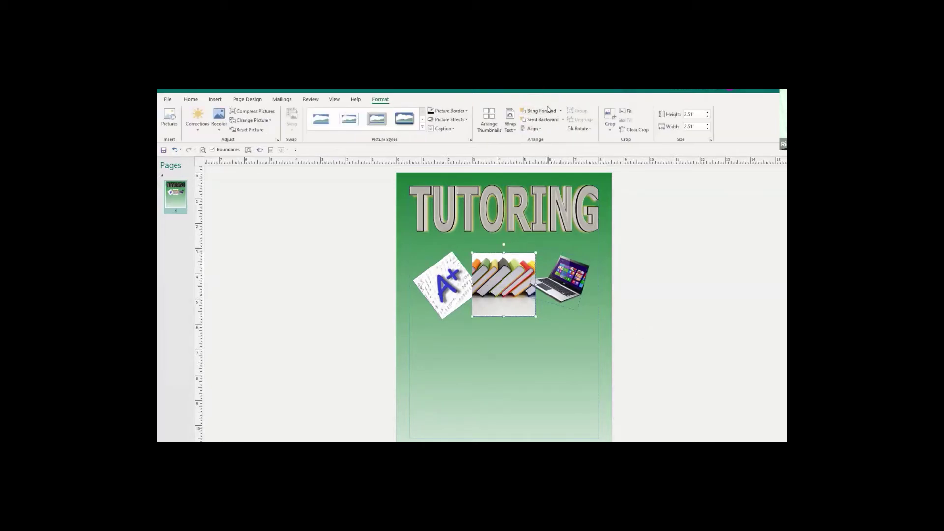
left_click(563, 365)
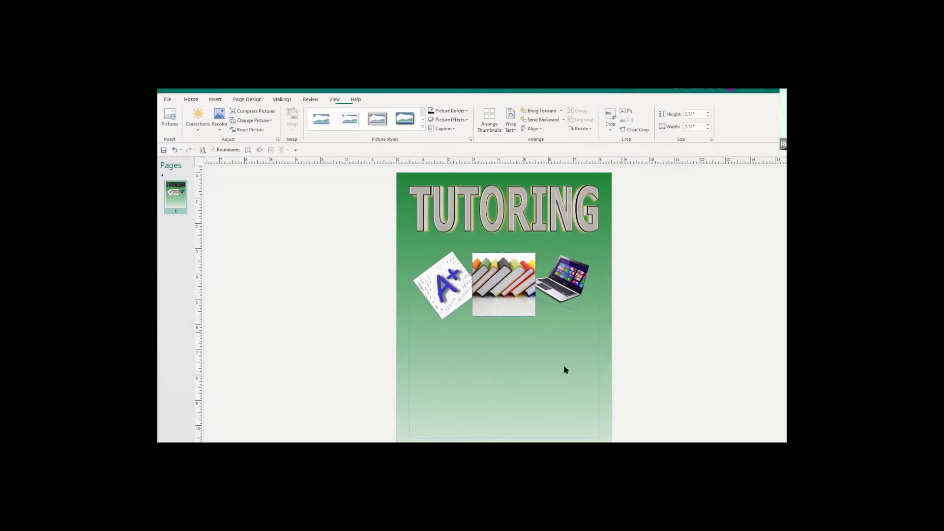
left_click(492, 264)
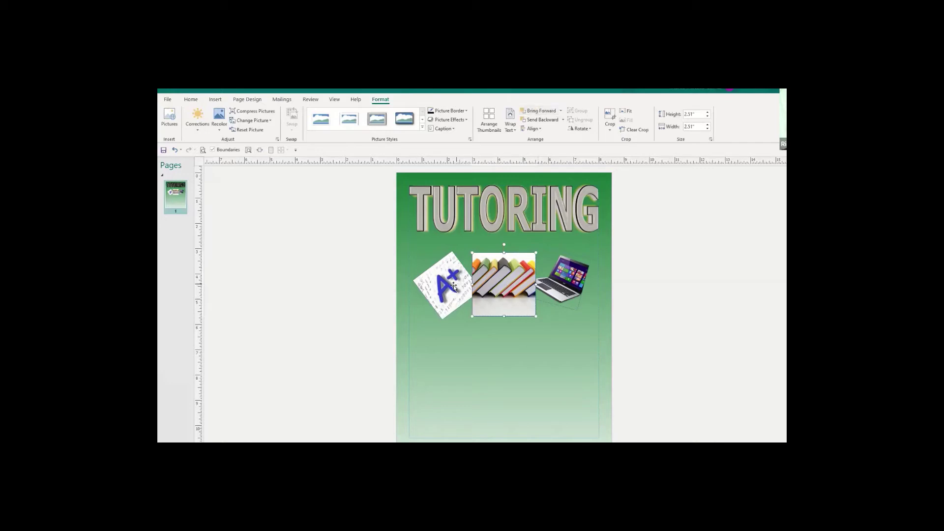
left_click(637, 317)
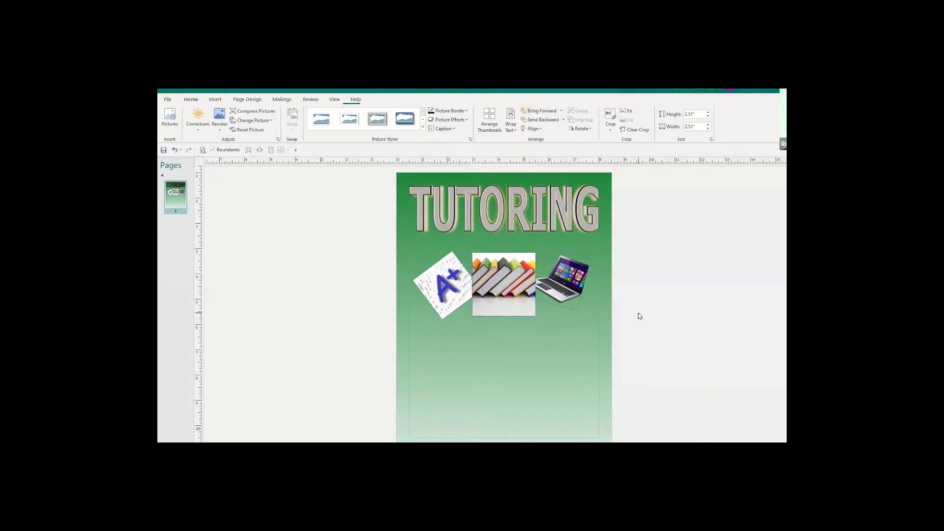
Nudge the laptop slightly left-down and the A+ picture slightly right-up beside the books.
mouse_move(562, 281)
left_mouse_down()
mouse_move(551, 279)
mouse_move(578, 272)
mouse_move(566, 281)
left_mouse_up()
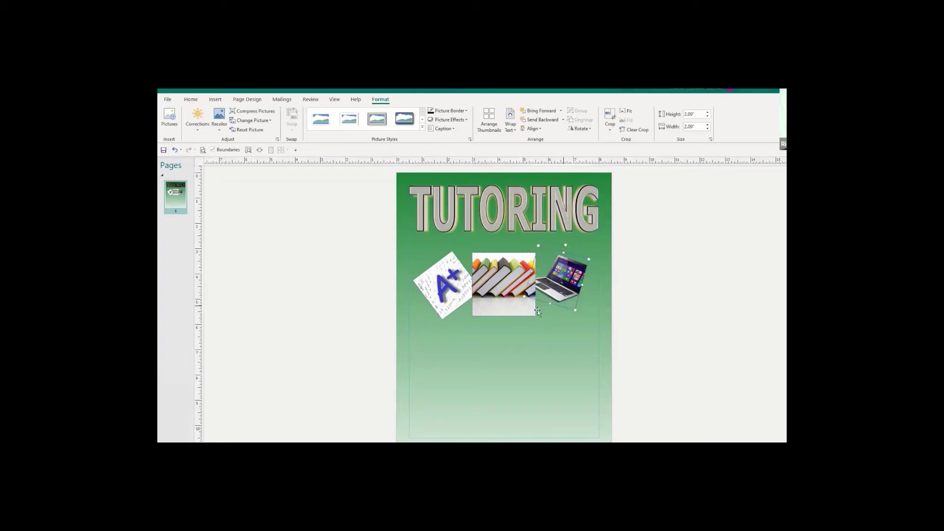
left_click_drag(445, 278, 450, 276)
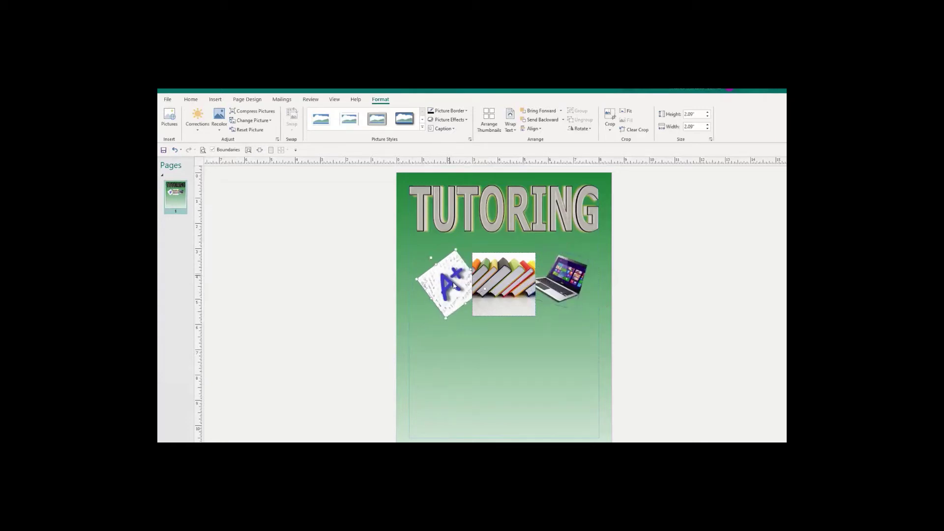
left_click(653, 339)
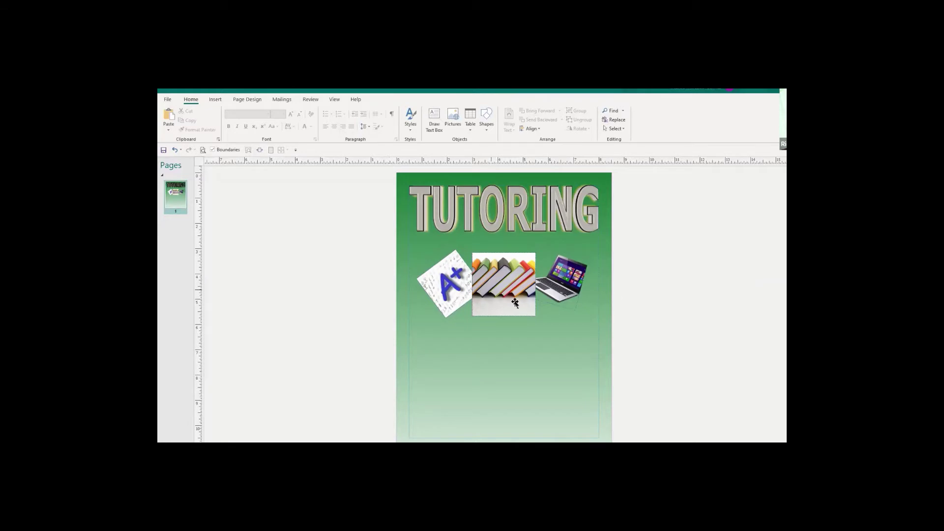
left_click(504, 279)
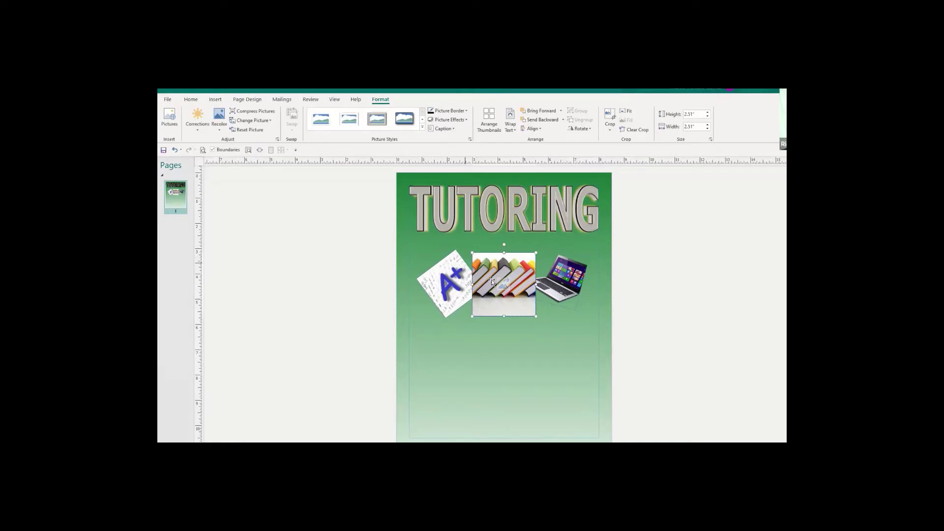
left_click(482, 352)
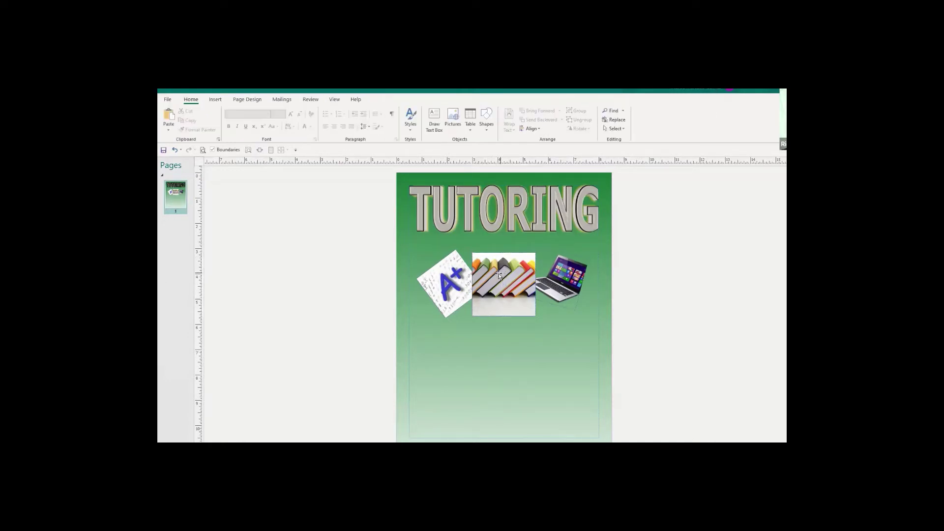
left_click(214, 100)
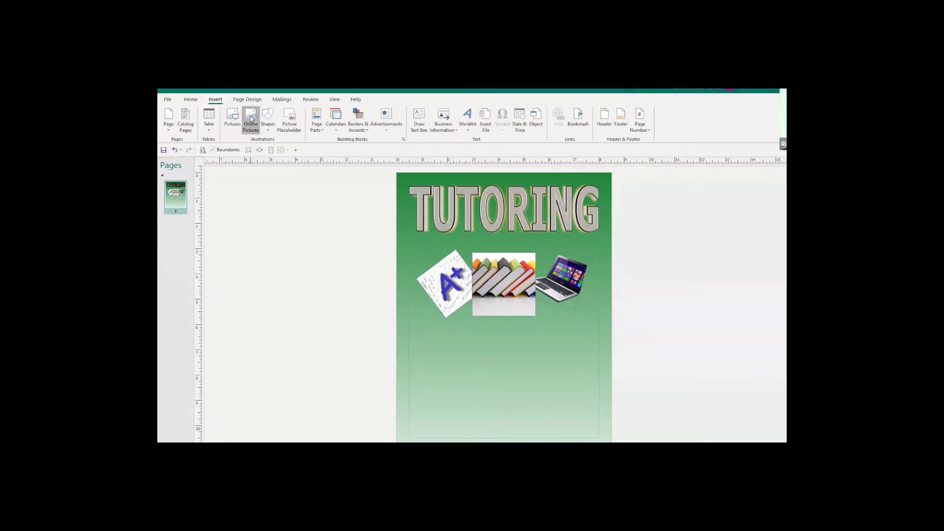
left_click(250, 119)
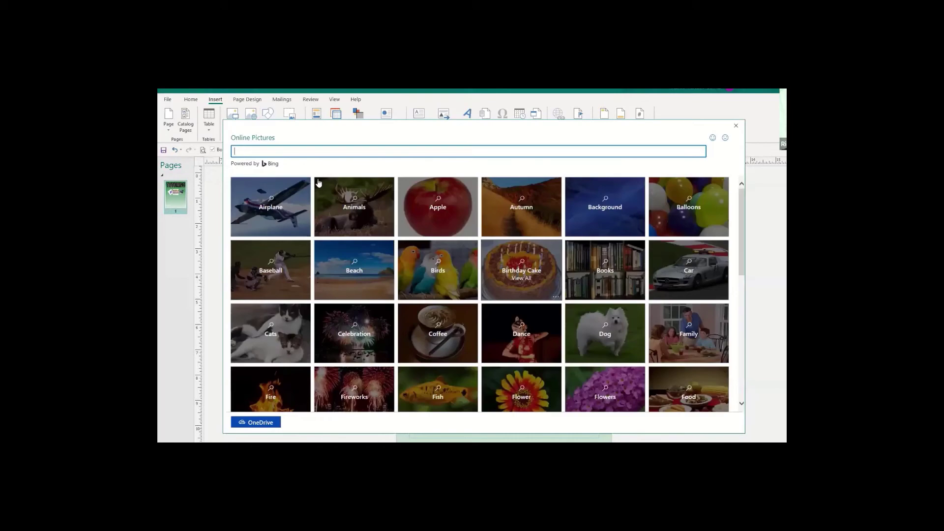
type("books")
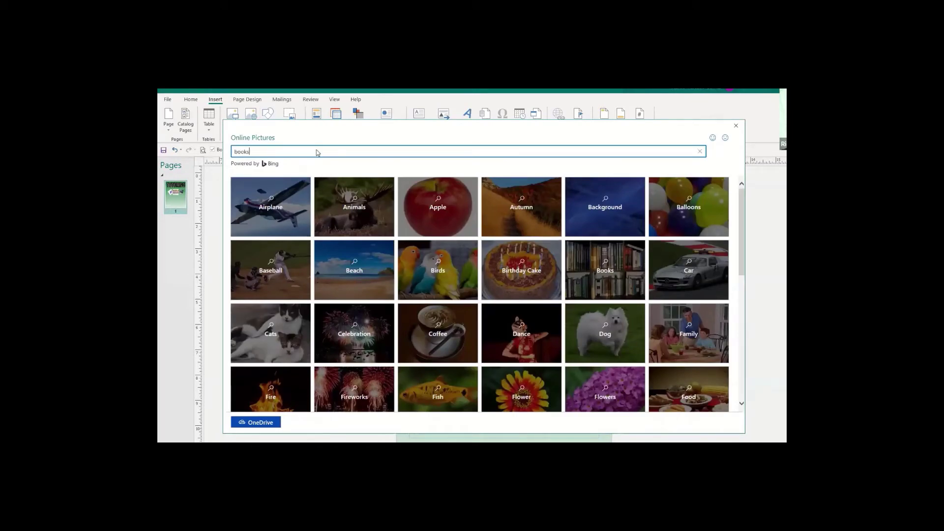
key("Return")
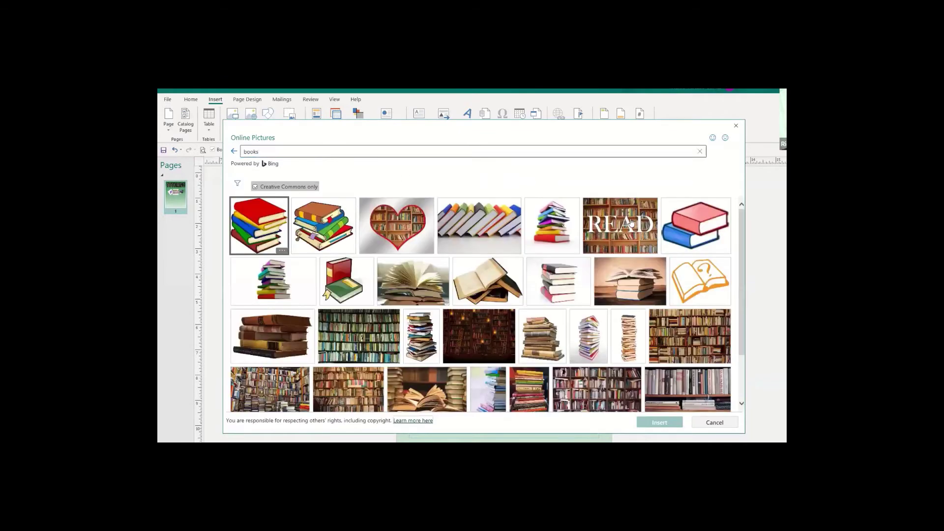
left_click(465, 234)
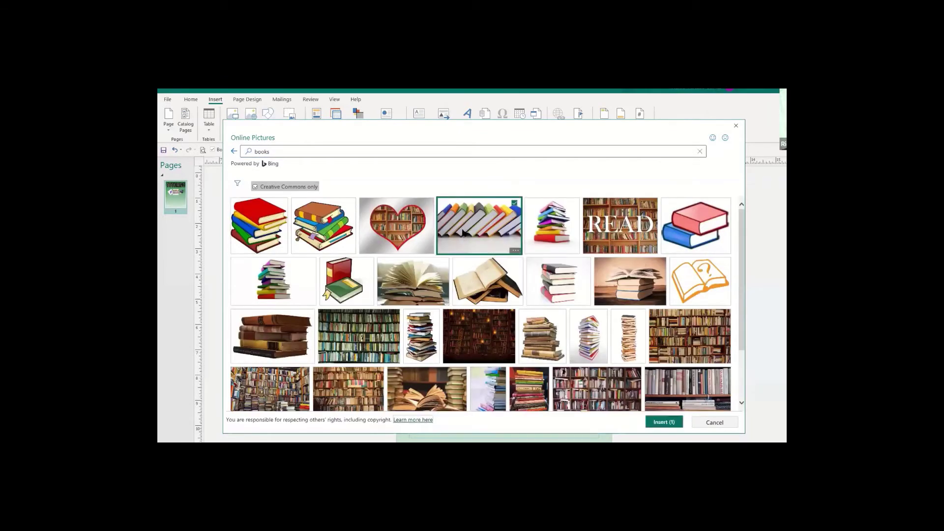
left_click(657, 424)
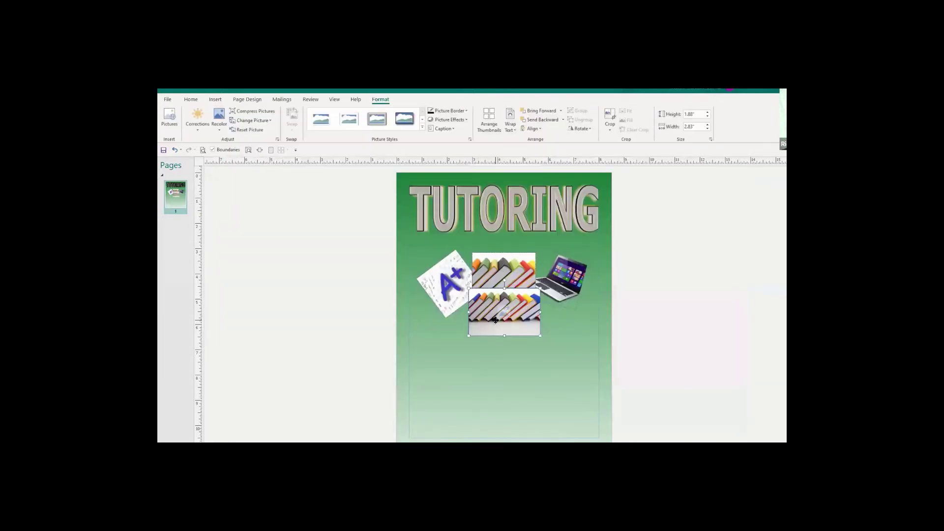
left_click_drag(496, 323, 415, 383)
left_click_drag(524, 384, 586, 425)
mouse_move(515, 332)
left_mouse_down()
mouse_move(519, 316)
mouse_move(530, 334)
left_mouse_up()
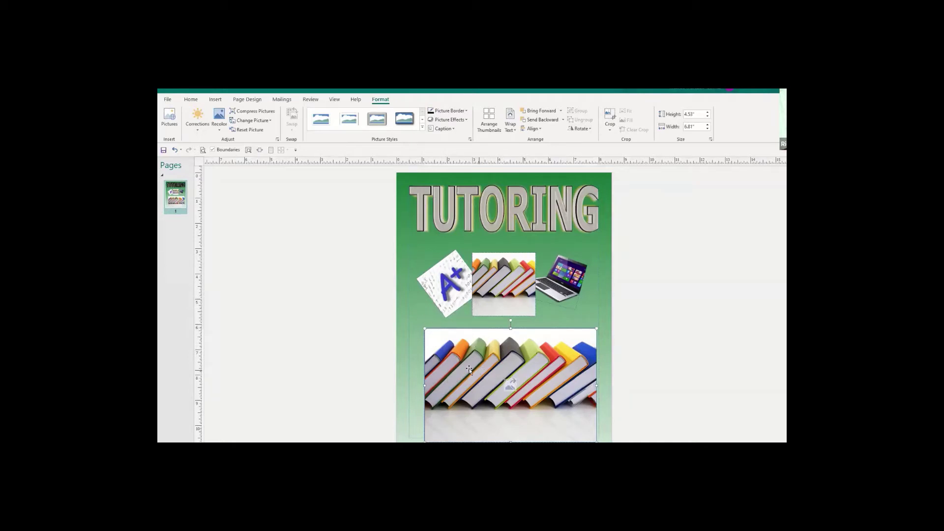
key("Delete")
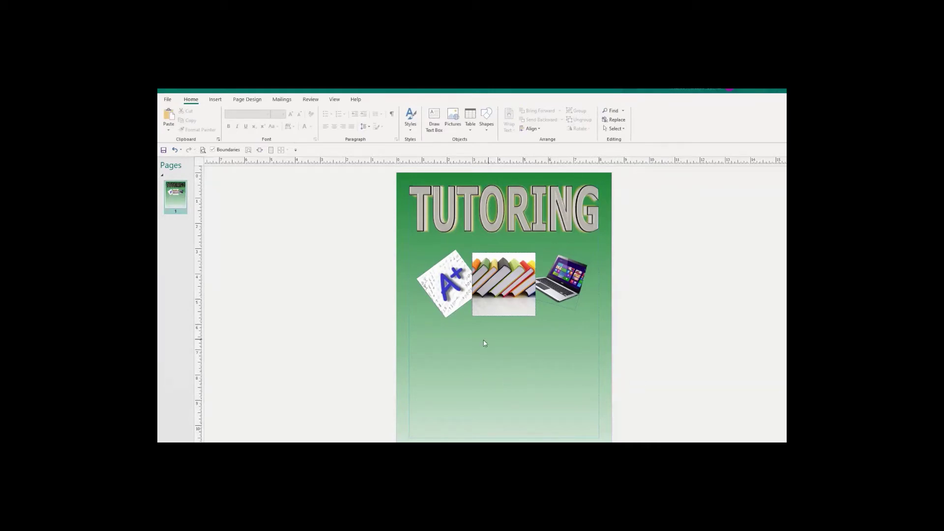
Show the Insert ribbon, look at the View ribbon briefly, then return to Insert.
left_click(215, 99)
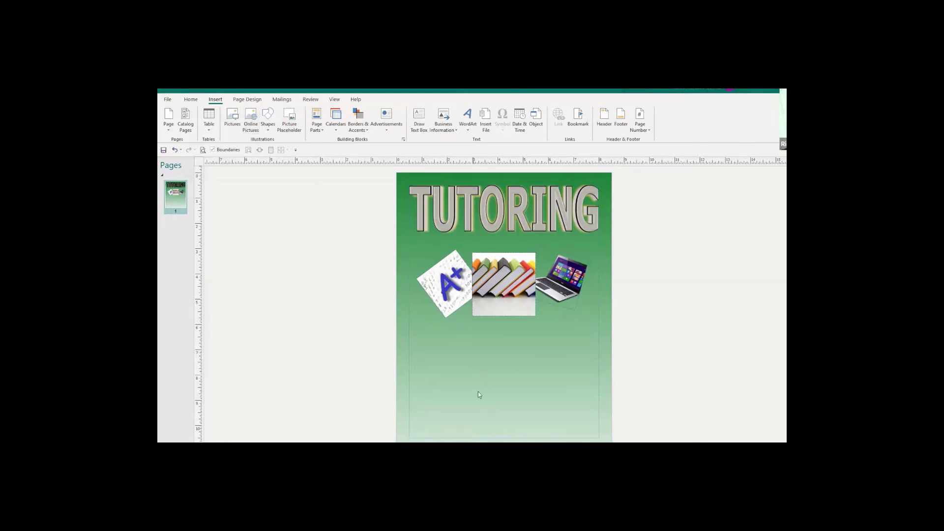
key("alt+w")
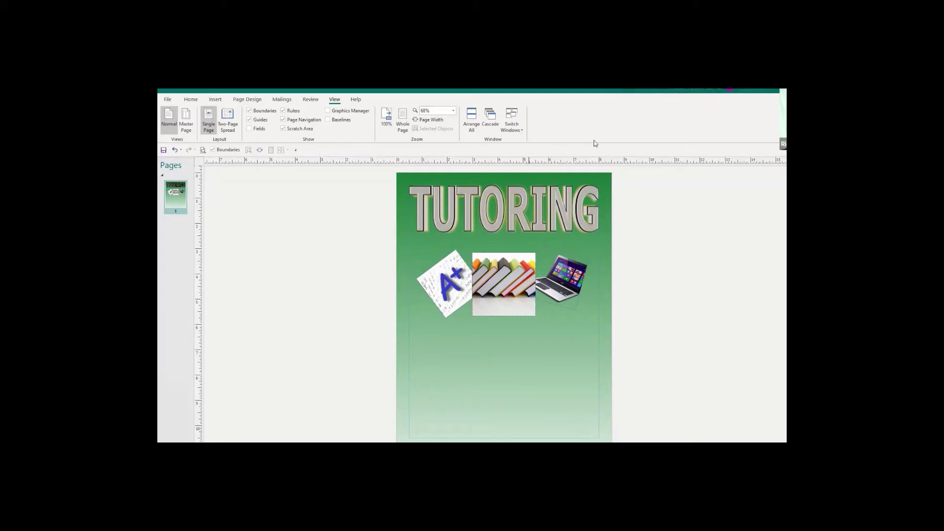
left_click(215, 100)
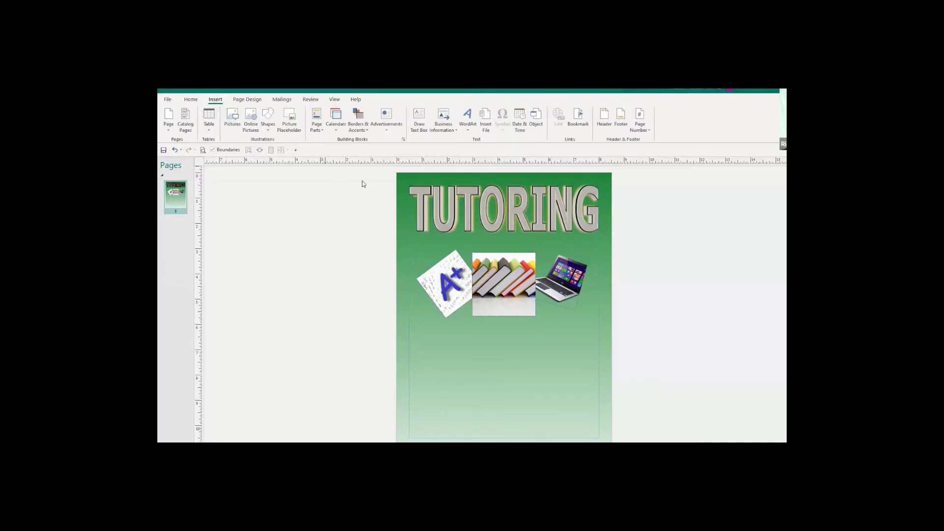
Draw an empty text box on the lower page below the pictures.
left_click(419, 126)
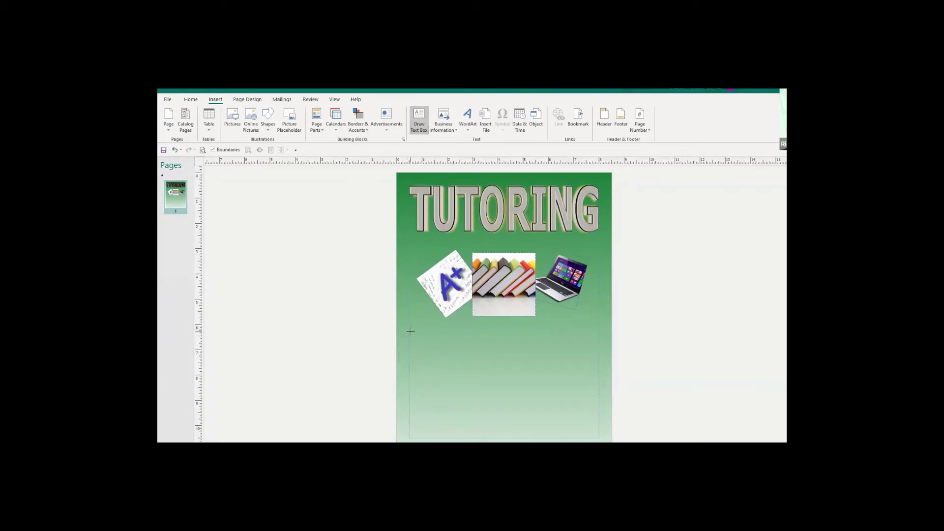
mouse_move(412, 331)
left_mouse_down()
mouse_move(426, 347)
mouse_move(518, 351)
mouse_move(501, 352)
left_mouse_up()
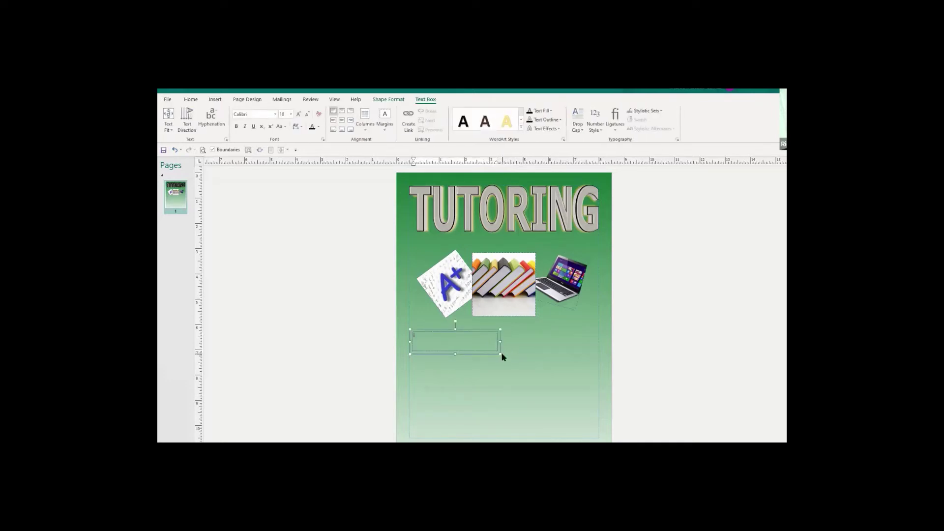
left_click(492, 383)
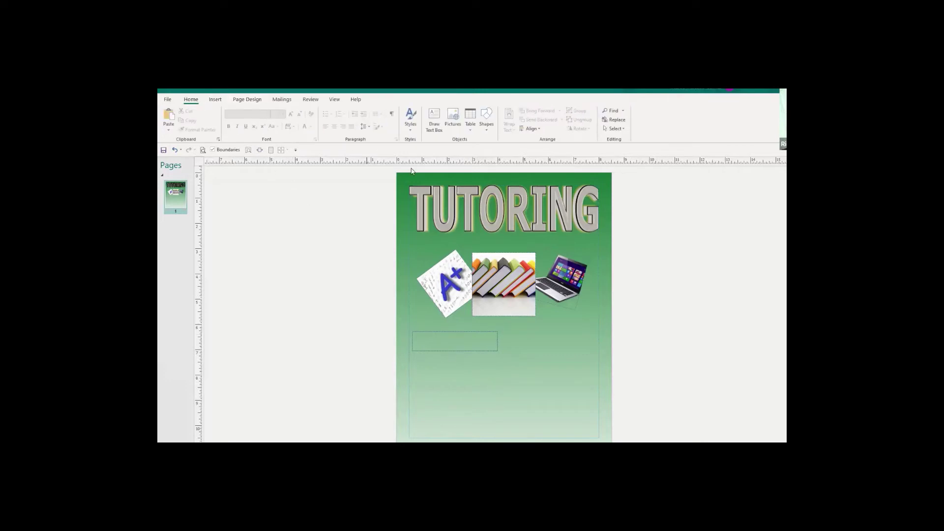
Copy the empty text box and bring up paste options on a blank spot.
left_click(471, 350)
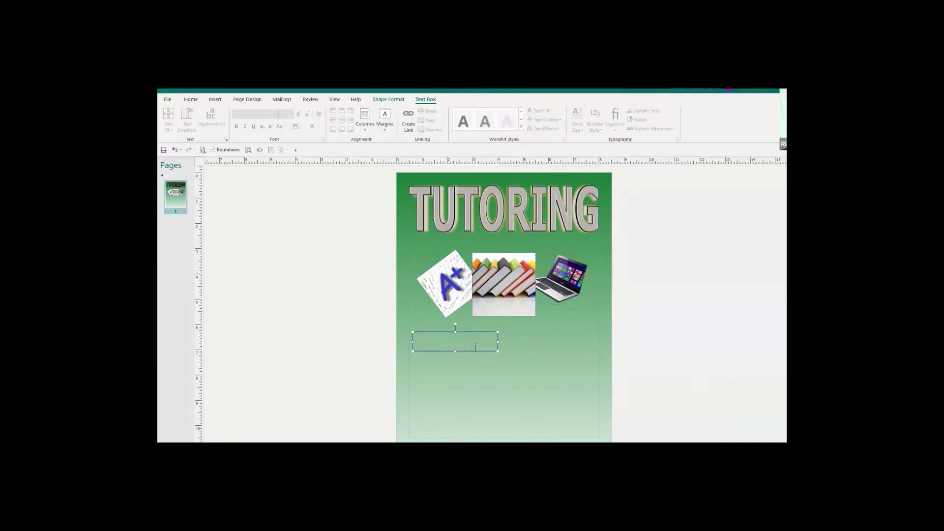
right_click(475, 348)
left_click(497, 203)
left_click(483, 379)
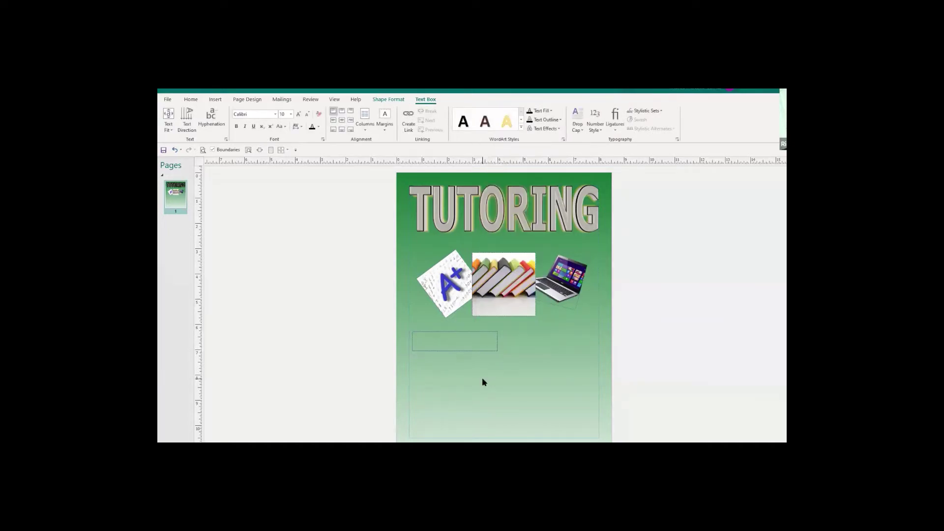
right_click(481, 377)
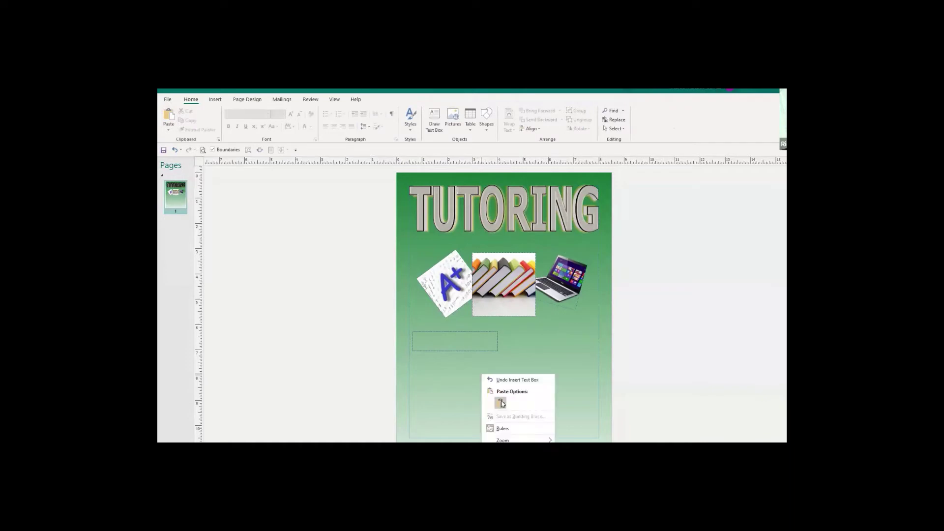
Paste a second box under the first, then try a copy to the right and delete it.
left_click(501, 404)
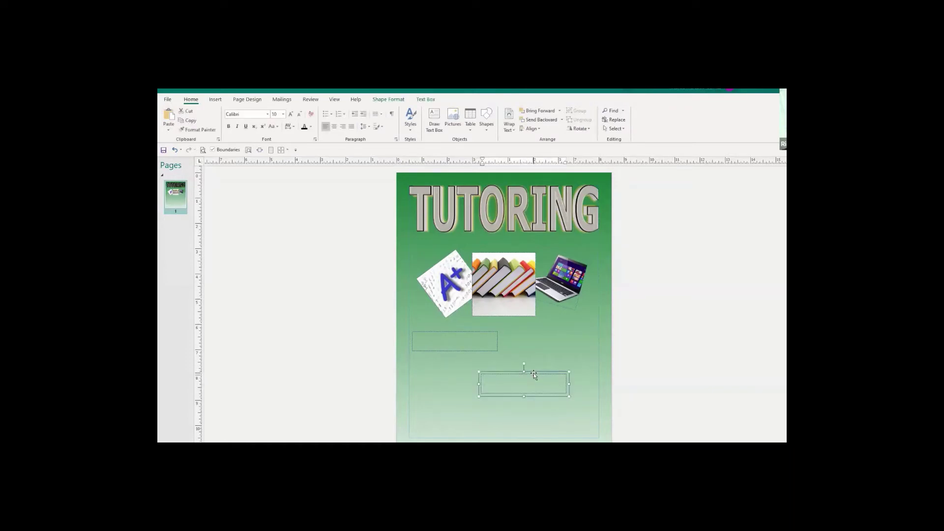
left_click_drag(533, 372, 465, 361)
left_click(553, 393)
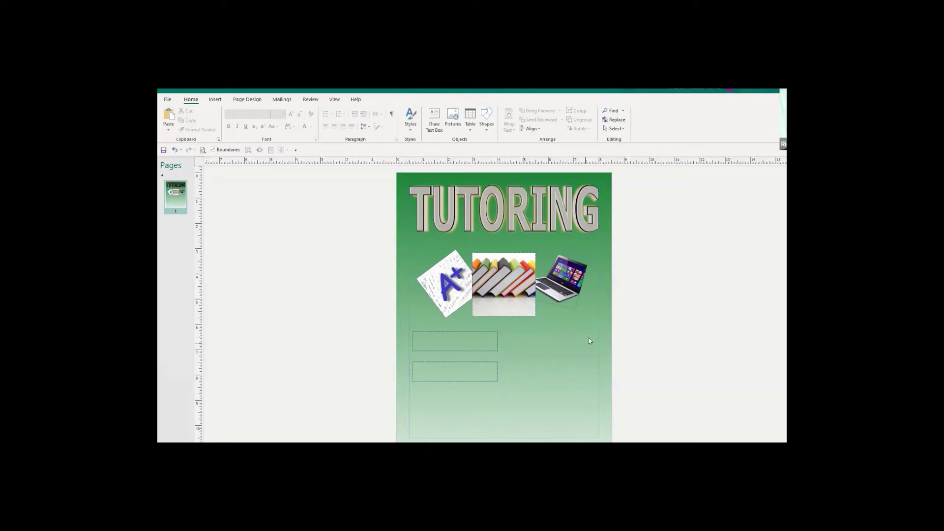
left_click(449, 334)
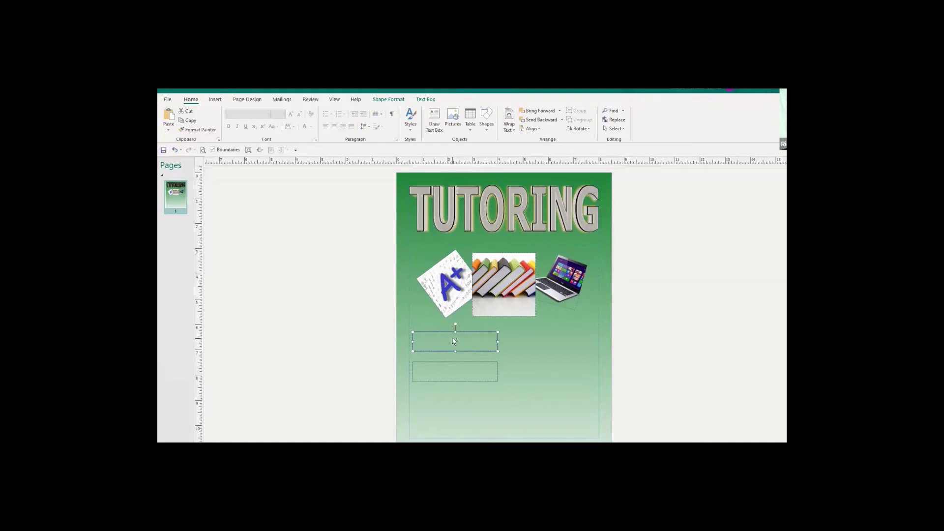
left_click_drag(453, 340, 479, 341)
left_click_drag(544, 338, 549, 336)
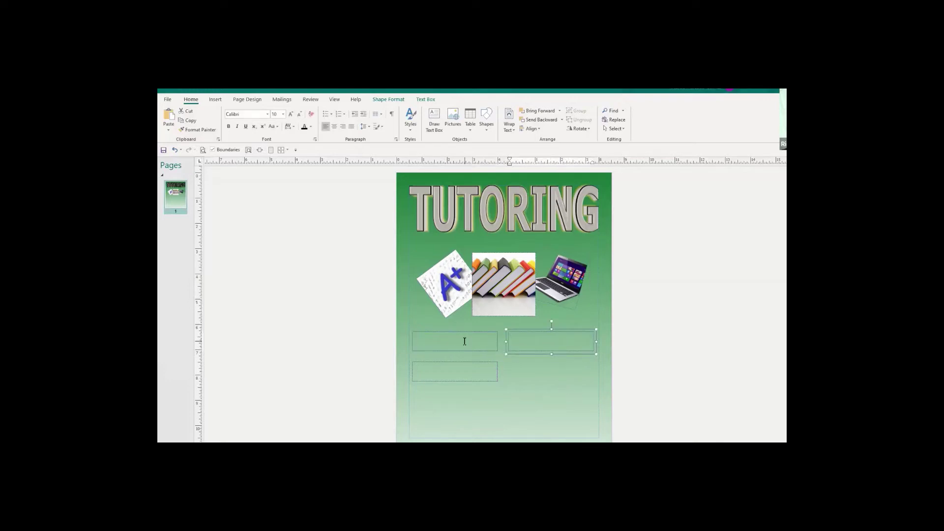
left_click(537, 368)
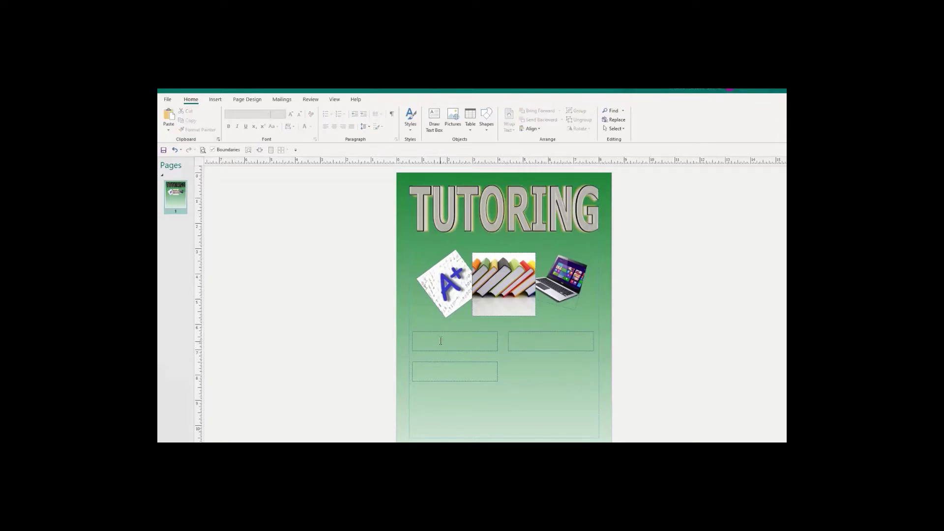
left_click(547, 332)
key("Delete")
Place copies beside the upper-left and lower-left boxes to complete the 2×2 grid.
left_click(453, 332)
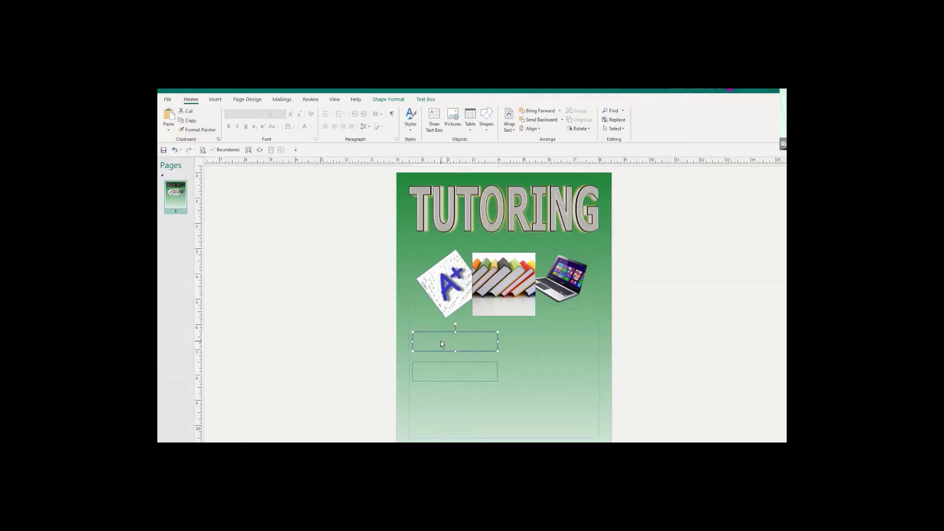
left_click_drag(441, 344, 455, 343)
left_click_drag(541, 339, 541, 339)
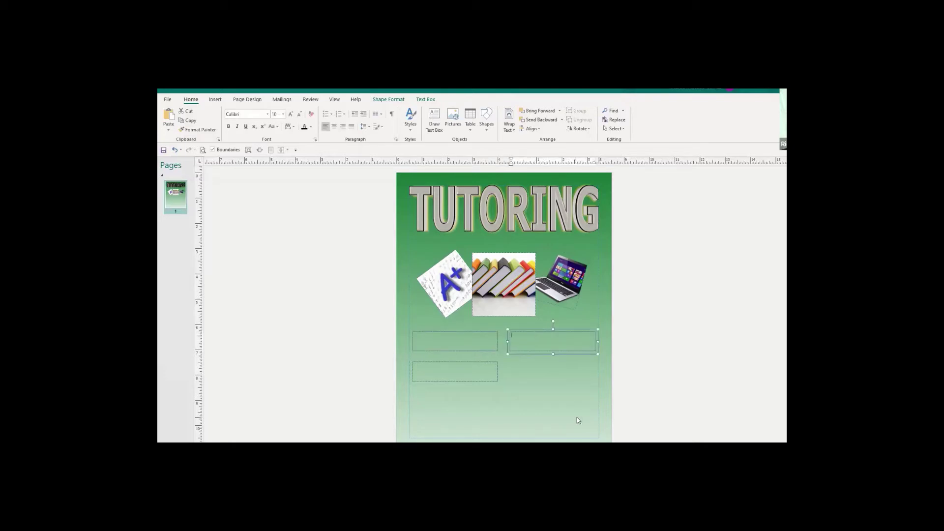
left_click(571, 402)
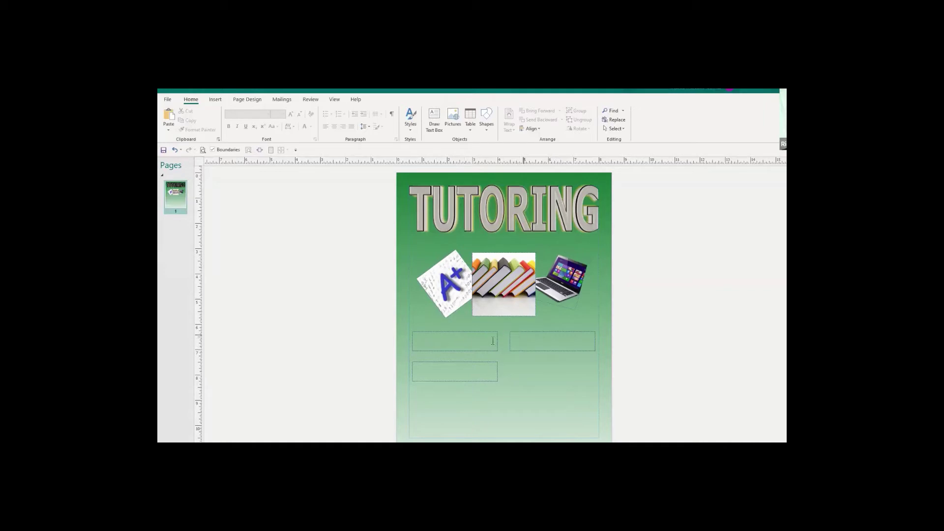
left_click(444, 363)
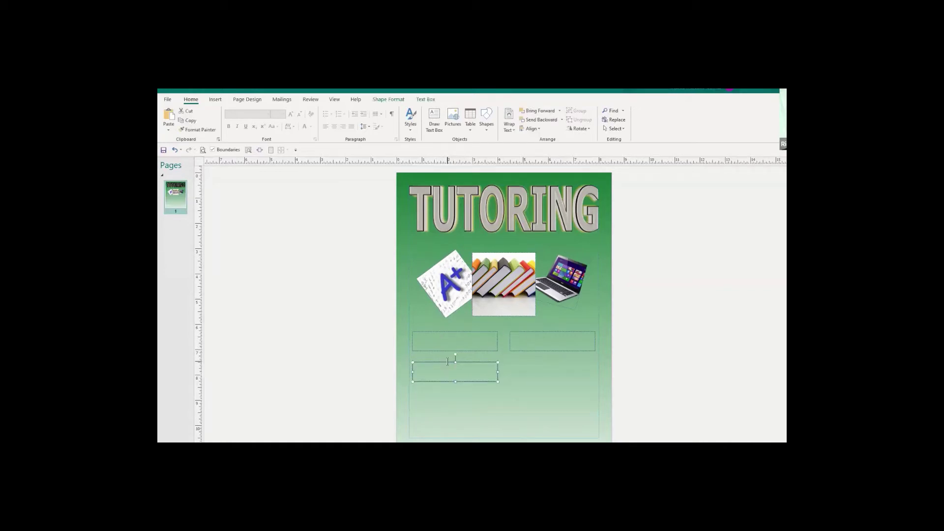
left_click(534, 366)
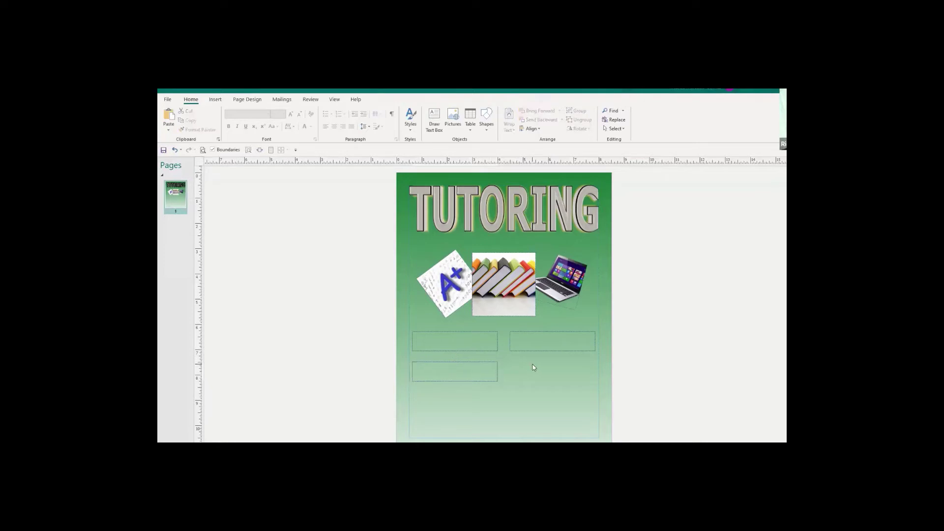
key("ctrl+v")
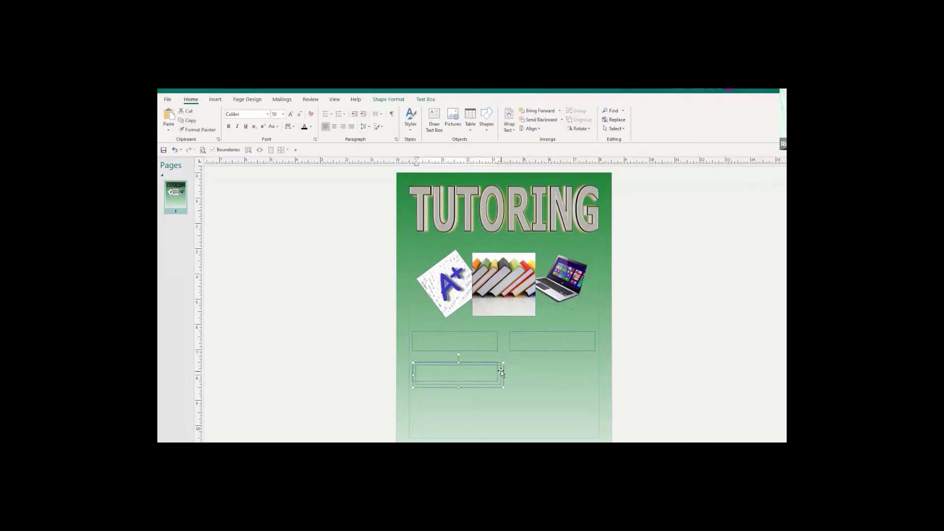
left_click_drag(499, 369, 595, 368)
left_click(576, 401)
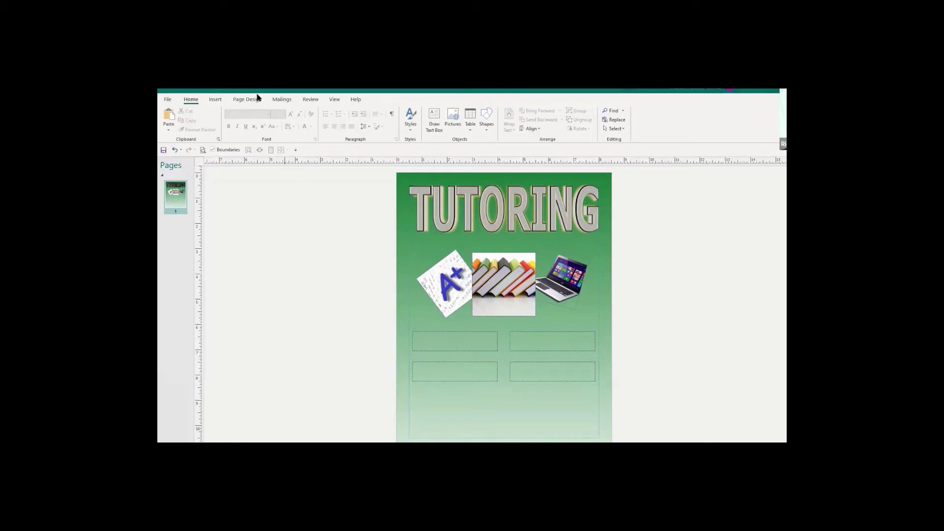
left_click(216, 101)
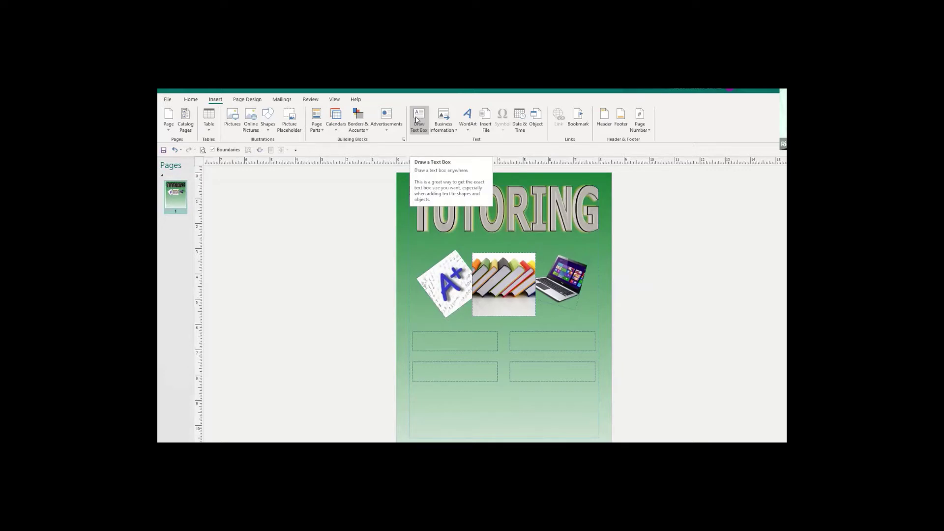
left_click(417, 120)
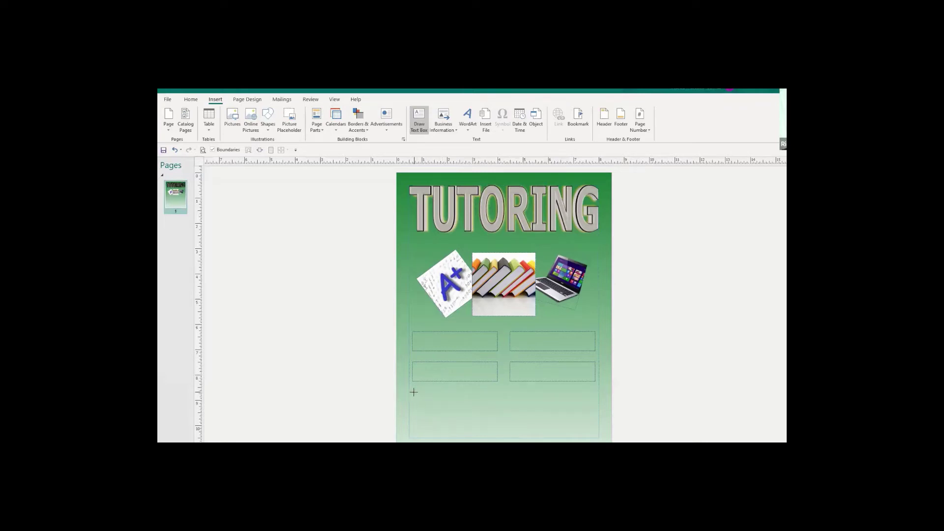
mouse_move(413, 392)
left_mouse_down()
mouse_move(419, 416)
mouse_move(498, 413)
left_mouse_up()
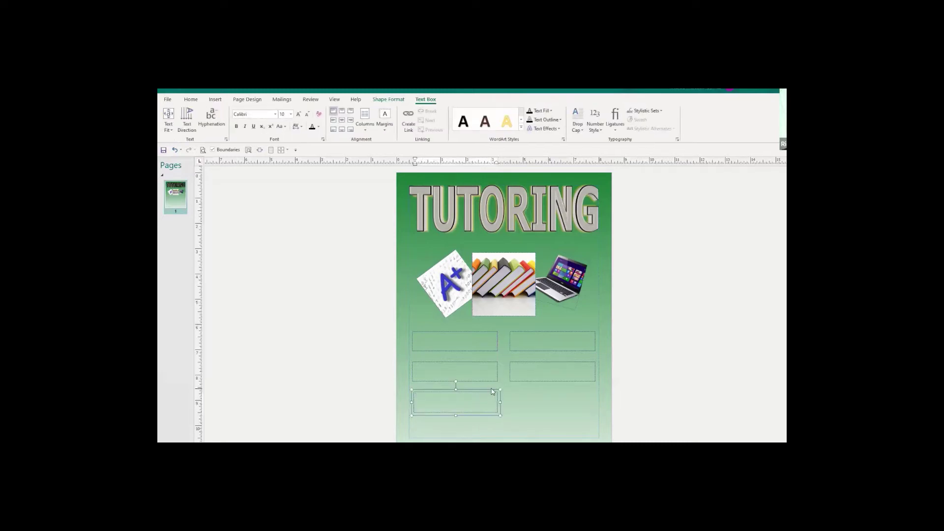
left_click(491, 391)
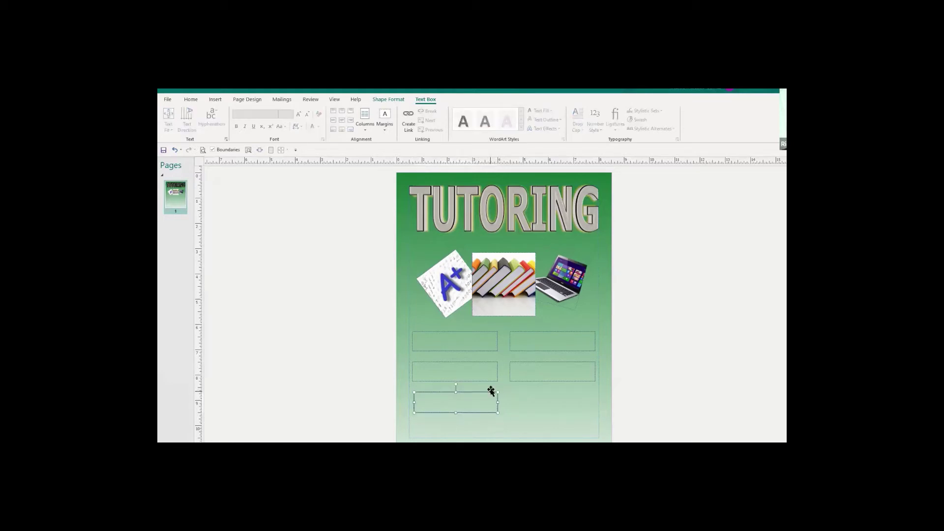
key("Delete")
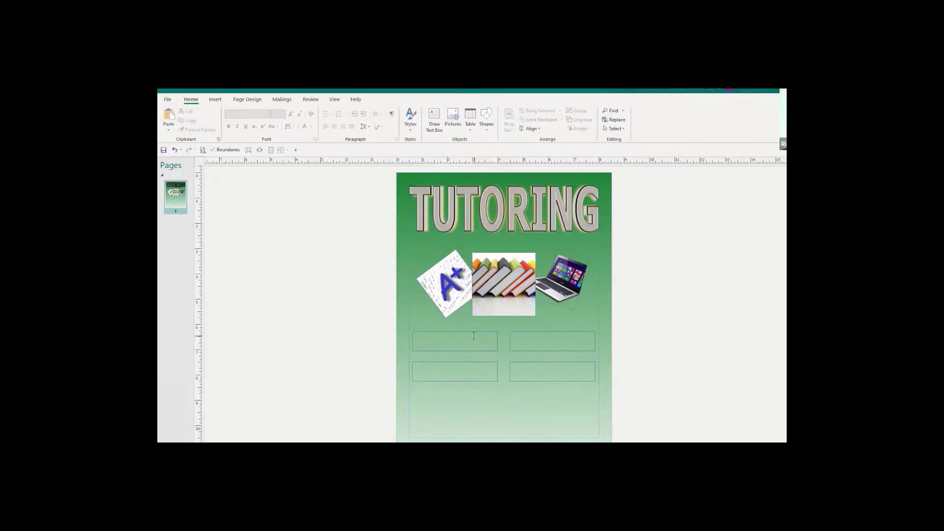
left_click(473, 333)
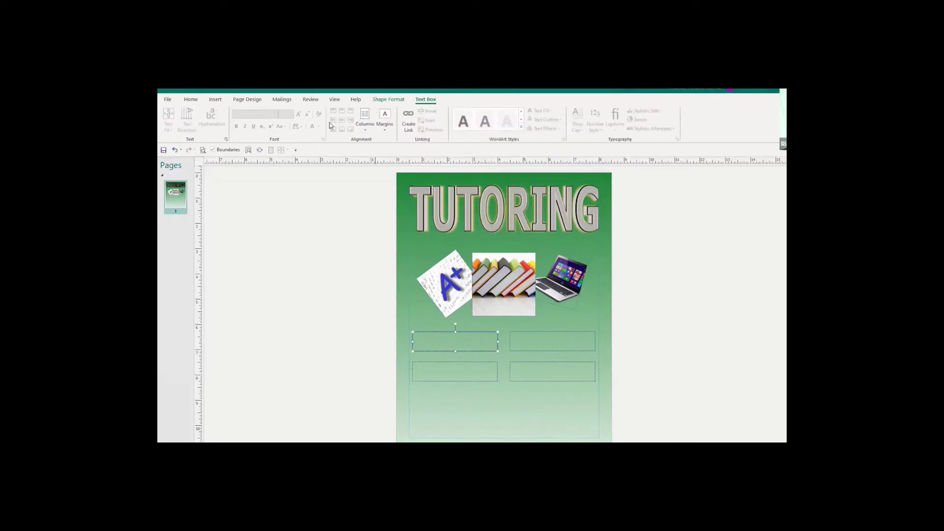
Size the upper-left text box to 0.7" high by 3.5" wide.
left_click(388, 99)
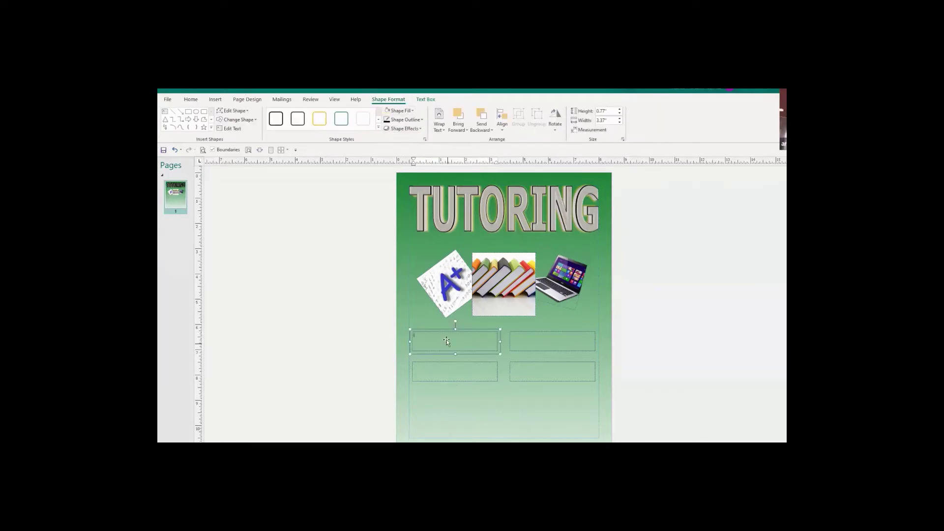
left_click(518, 423)
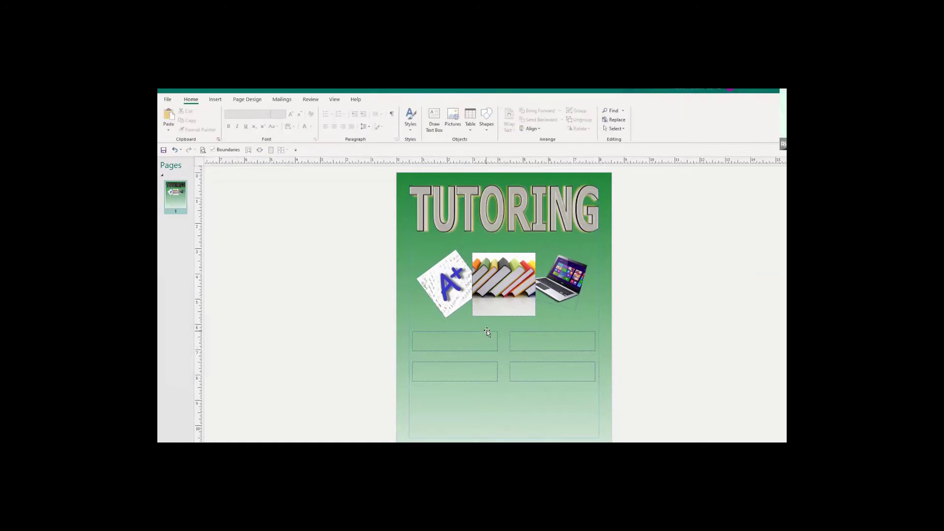
left_click(485, 332)
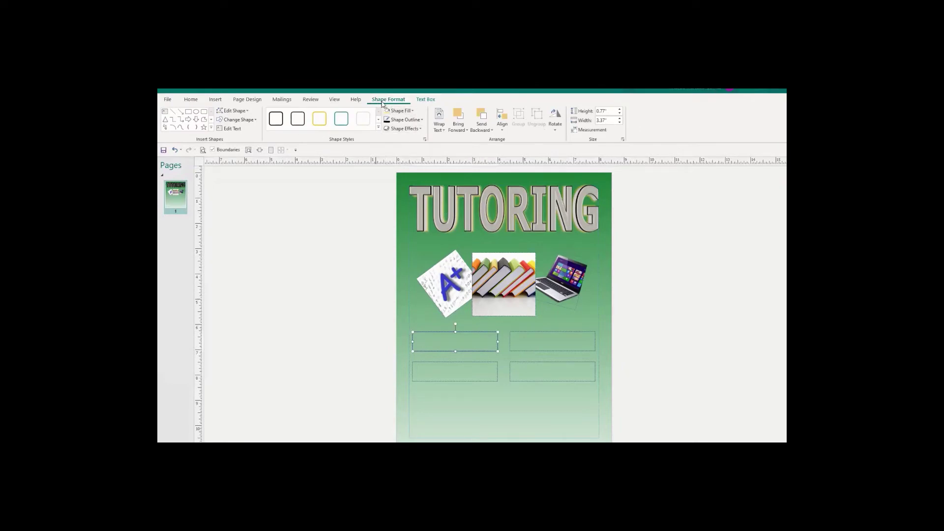
left_click(611, 111)
type("1")
left_click(611, 120)
type("3")
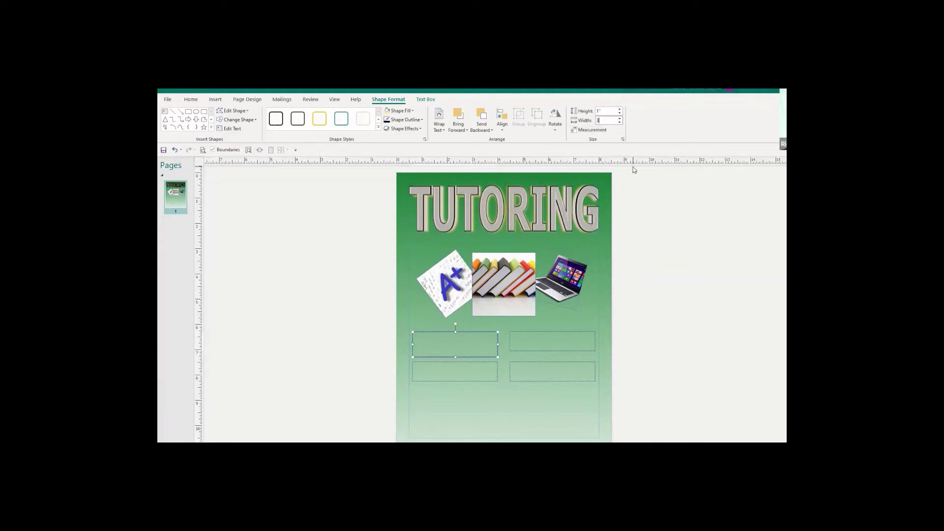
key("Return")
left_click(619, 120)
left_click(620, 119)
left_click(620, 119)
left_click(620, 119)
left_click(620, 119)
left_click(620, 119)
left_click(620, 123)
left_click(620, 114)
left_click(619, 113)
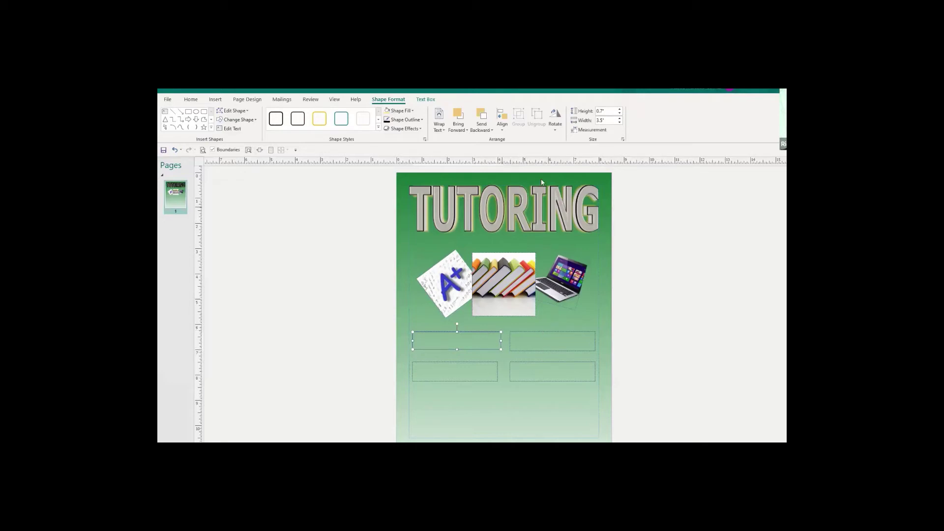
Set the lower-left and upper-right boxes to 0.7" high and 3.5" wide.
left_click(471, 362)
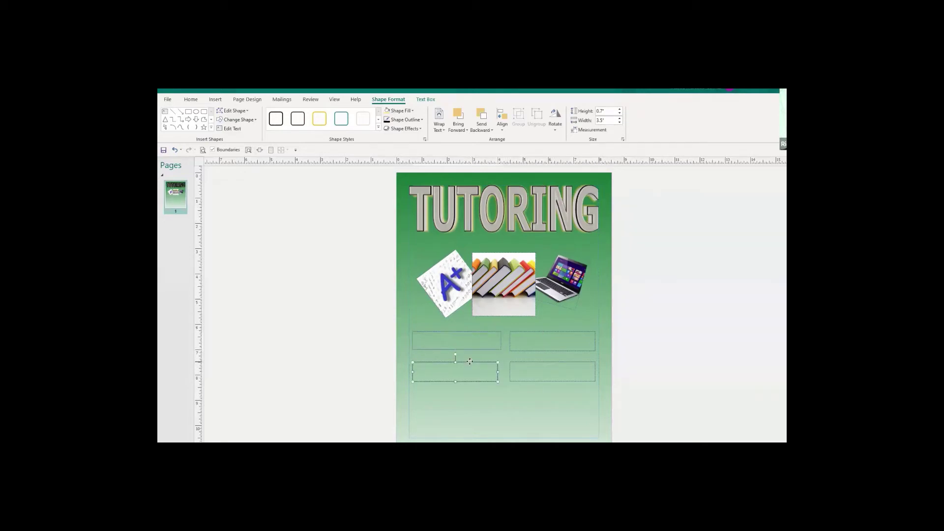
left_click(603, 112)
type("0.7")
key("Tab")
type("3.5")
key("Return")
left_click(522, 336)
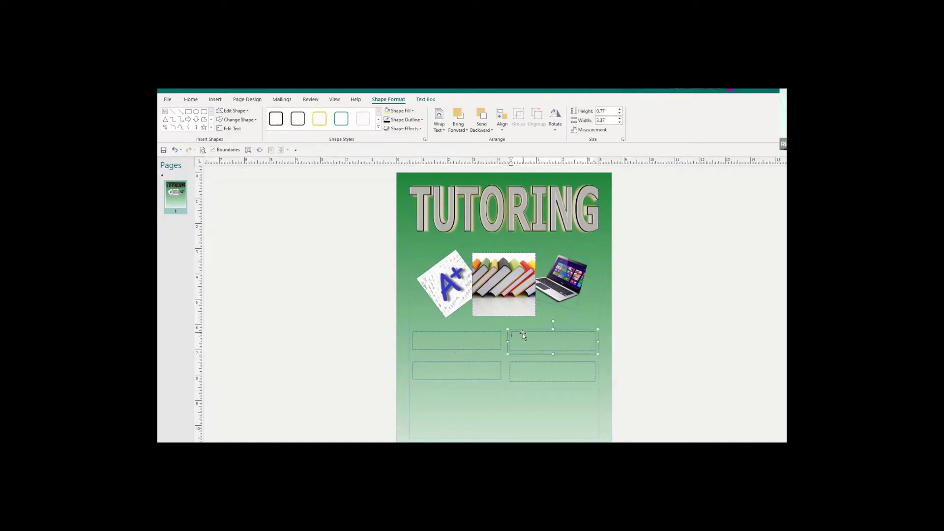
left_click(604, 112)
left_click(620, 115)
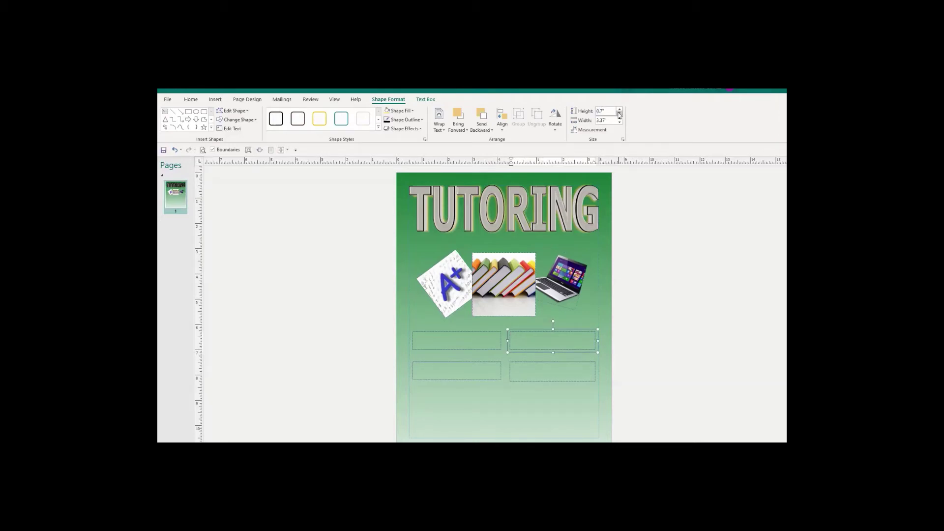
left_click(611, 121)
type("3.5")
key("Return")
Resize the lower-right box to 0.7" high and 3.5" wide.
left_click(553, 363)
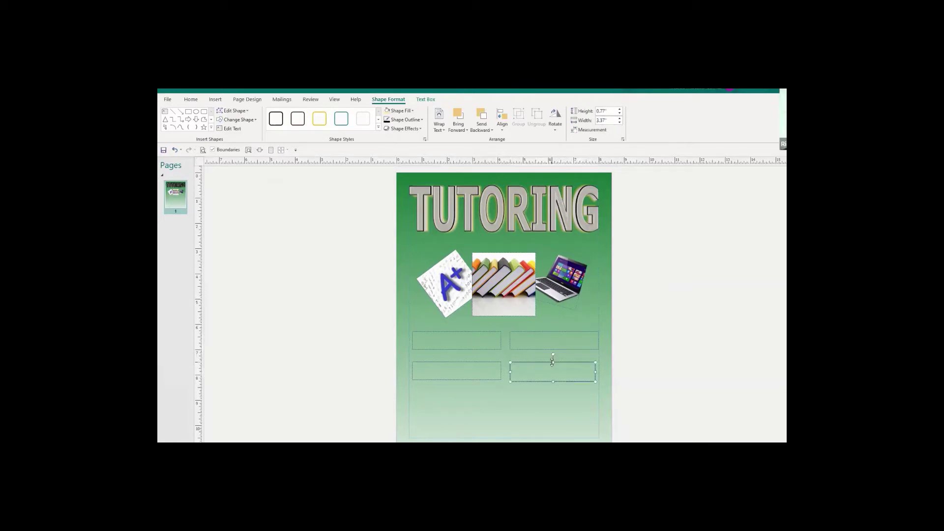
left_click(611, 110)
key("BackSpace")
key("Tab")
type("3.5")
key("Return")
left_click(551, 410)
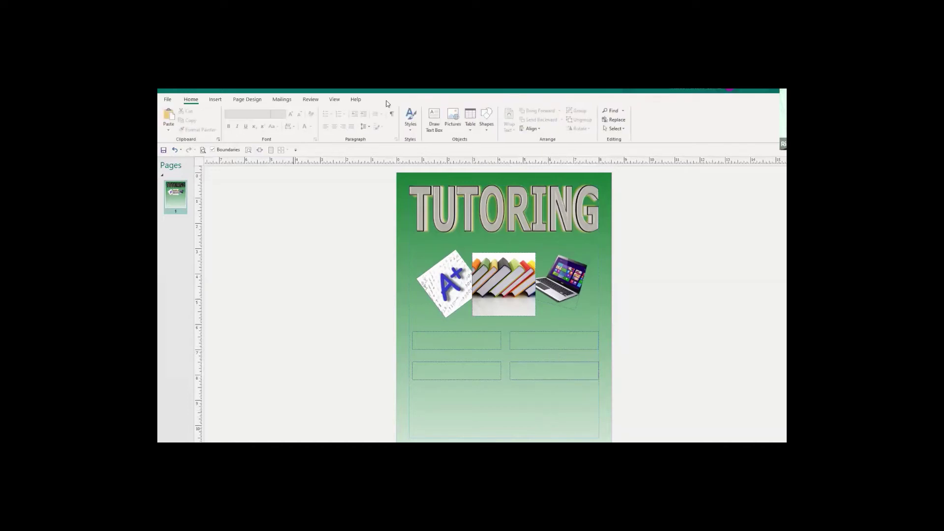
Type 'Computer Concepts' in the top-left box and make it 28 pt bold.
left_click(426, 340)
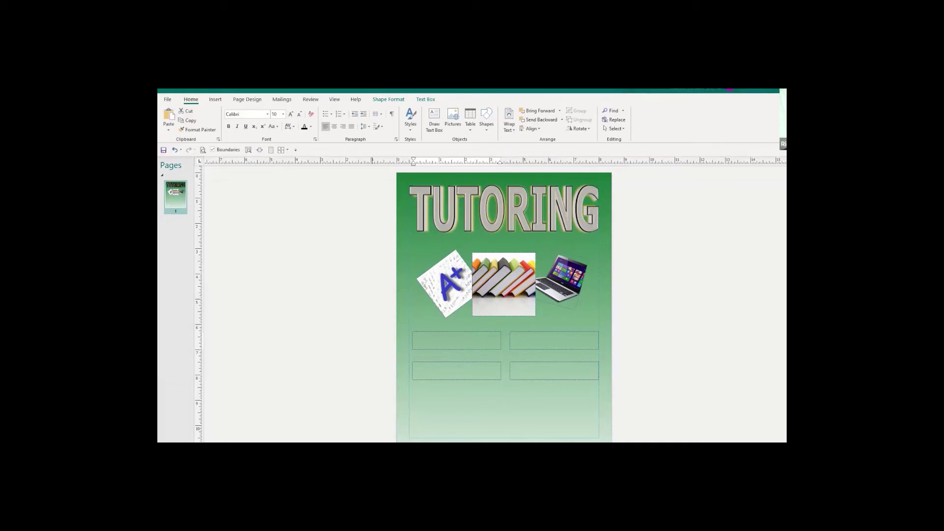
left_click(454, 337)
left_click_drag(443, 336, 417, 336)
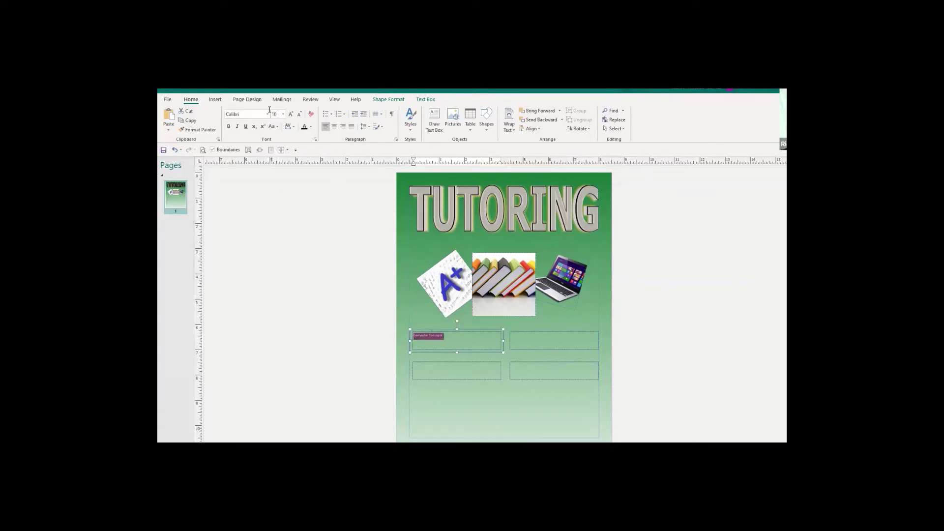
left_click(291, 115)
left_click(291, 114)
left_click(290, 115)
left_click(290, 114)
left_click(291, 114)
left_click(291, 114)
left_click(291, 114)
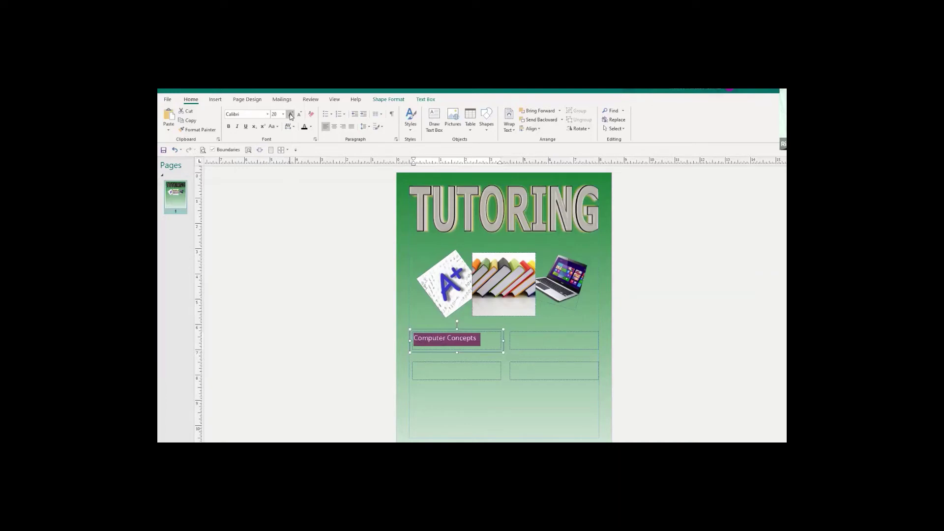
left_click(290, 115)
left_click(291, 114)
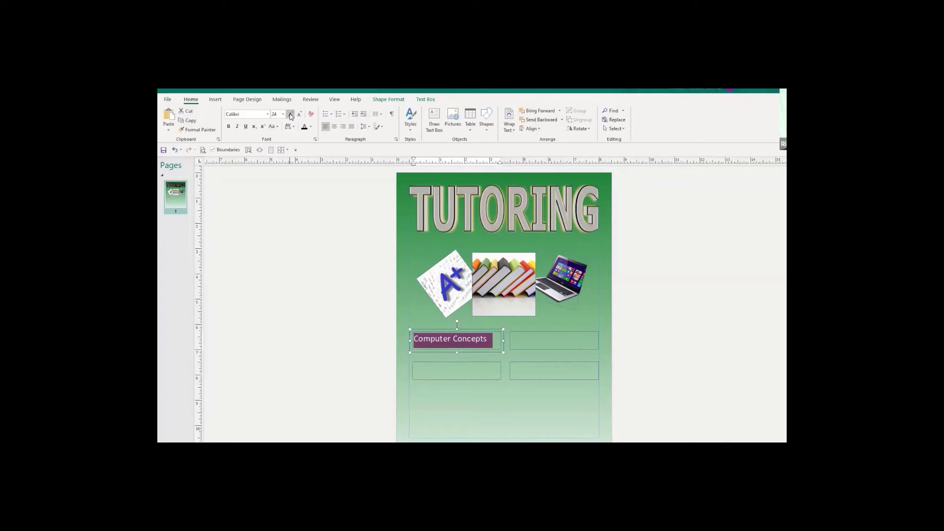
left_click(291, 115)
left_click(290, 115)
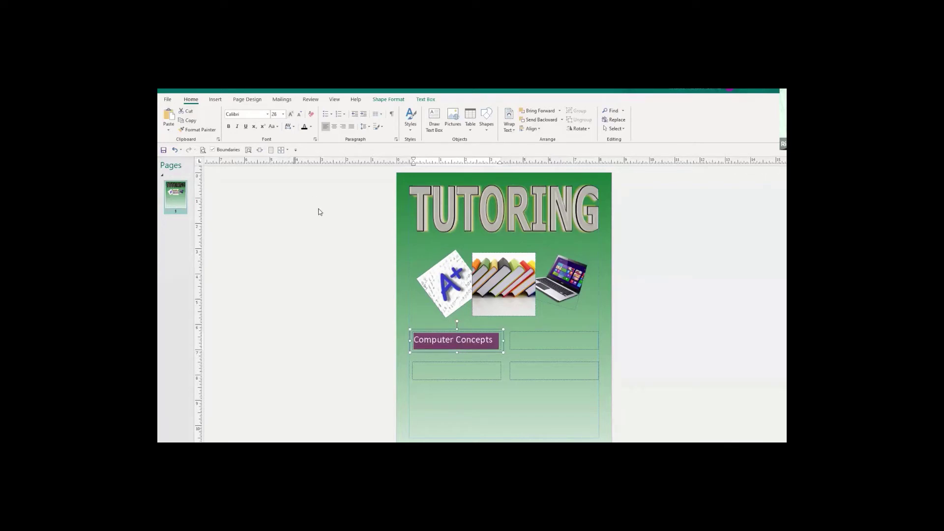
left_click(229, 127)
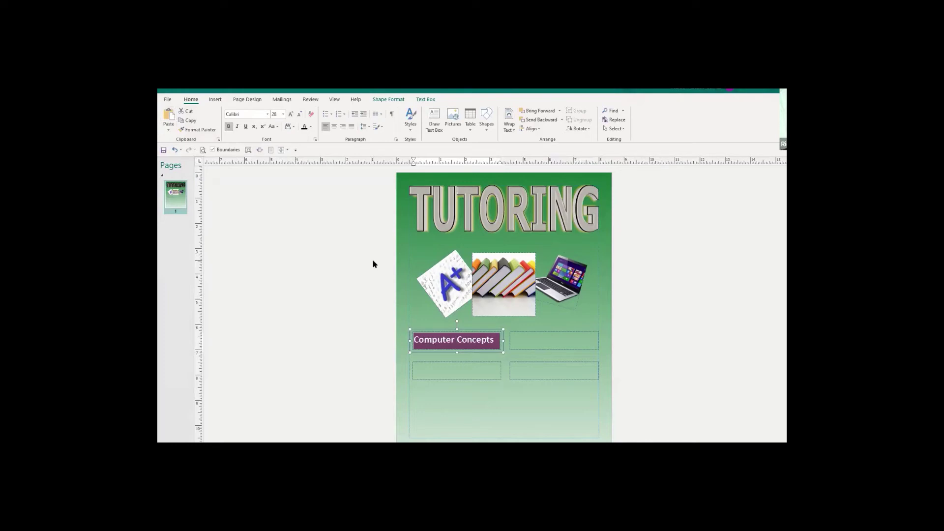
Check the Computer Concepts formatting by moving between boxes and reselecting its text.
left_click(517, 343)
left_click(473, 342)
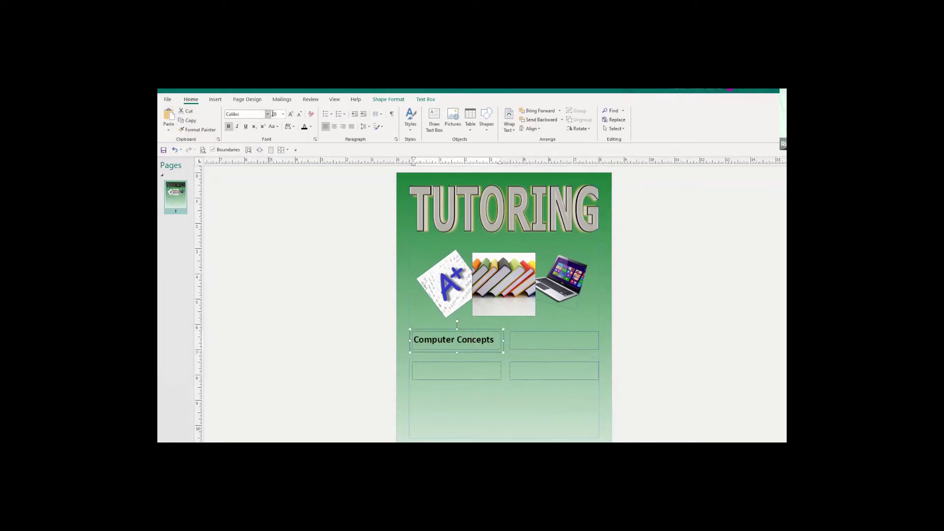
left_click(443, 370)
left_click(427, 339)
mouse_move(488, 341)
left_mouse_down()
mouse_move(434, 343)
mouse_move(495, 341)
left_mouse_up()
left_click(523, 340)
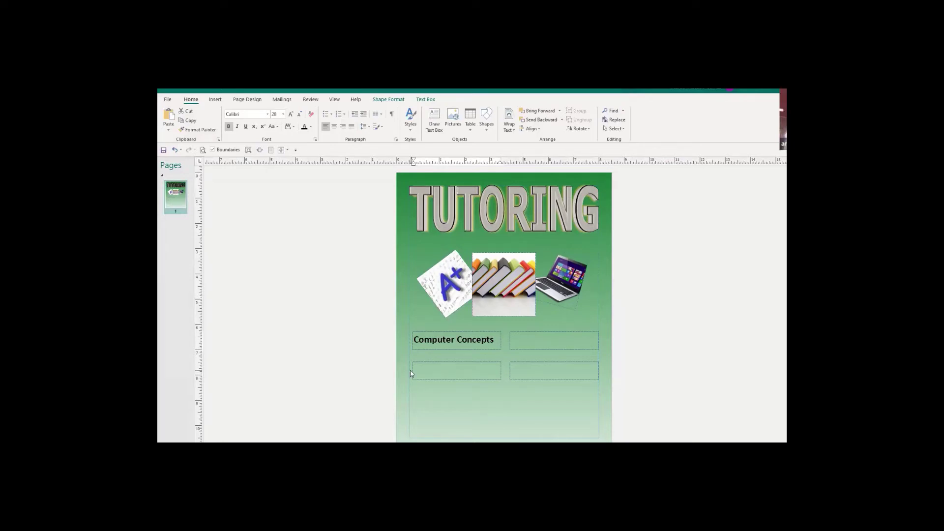
Enter 'Desktop Publishing' in the upper-right box at 28 pt bold.
left_click(517, 339)
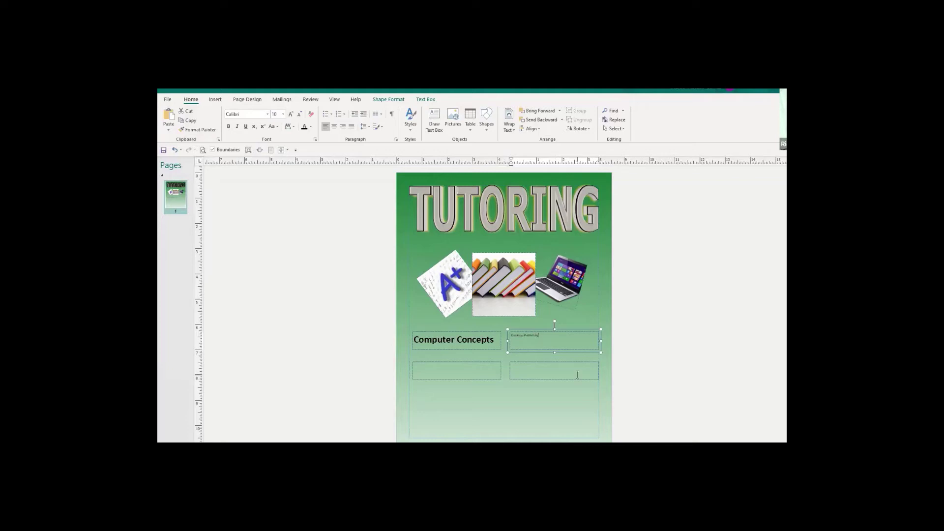
key("ctrl+a")
left_click(279, 114)
type("28")
left_click(229, 126)
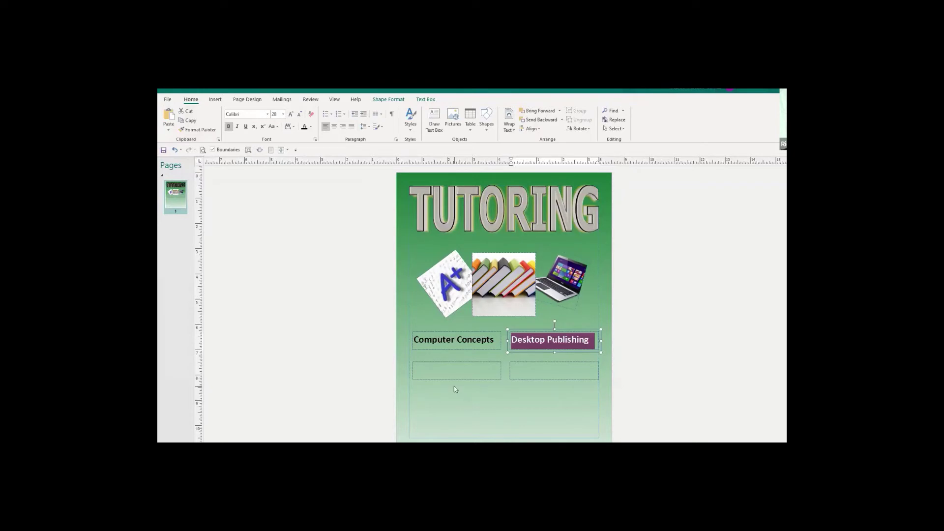
Type 'Intro to Databases' in the lower-left box and make it 28 pt bold.
left_click(444, 372)
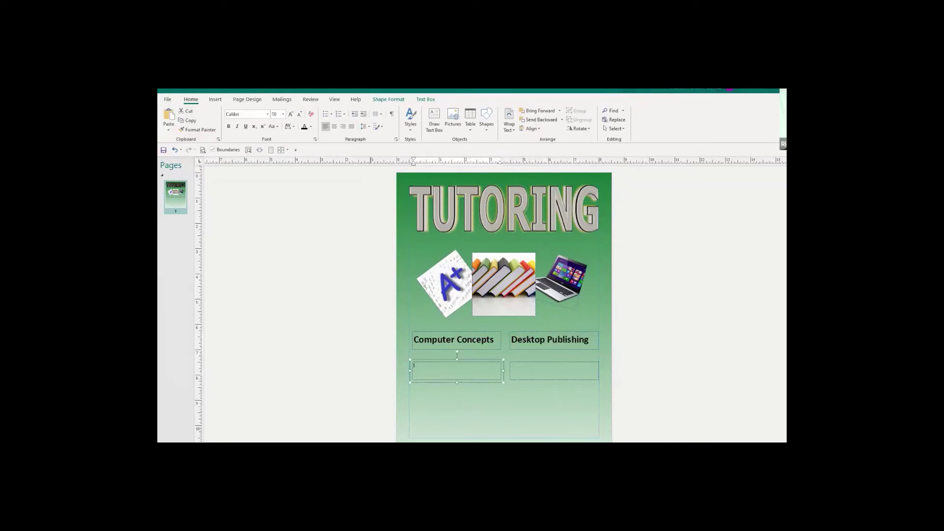
left_click(431, 371)
type("Intro to Exc")
left_click_drag(433, 372, 407, 355)
left_click(283, 114)
left_click(278, 267)
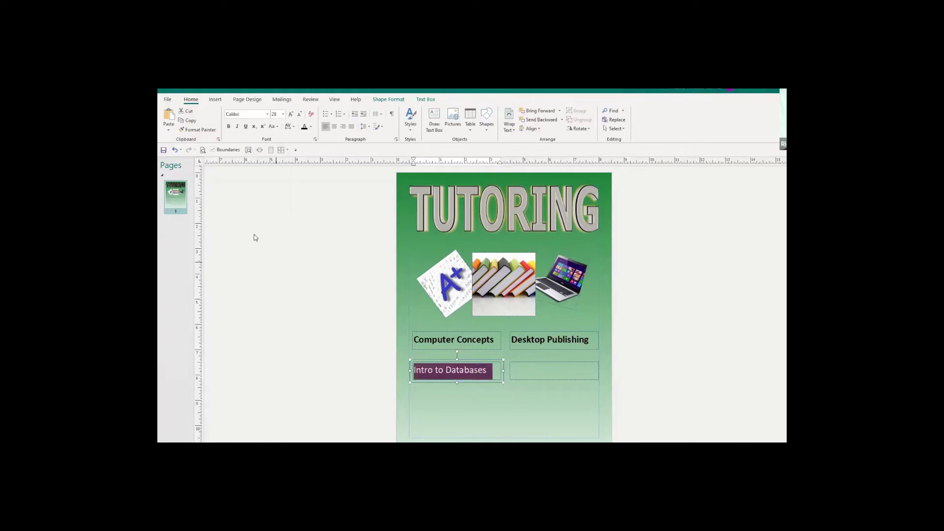
left_click(228, 126)
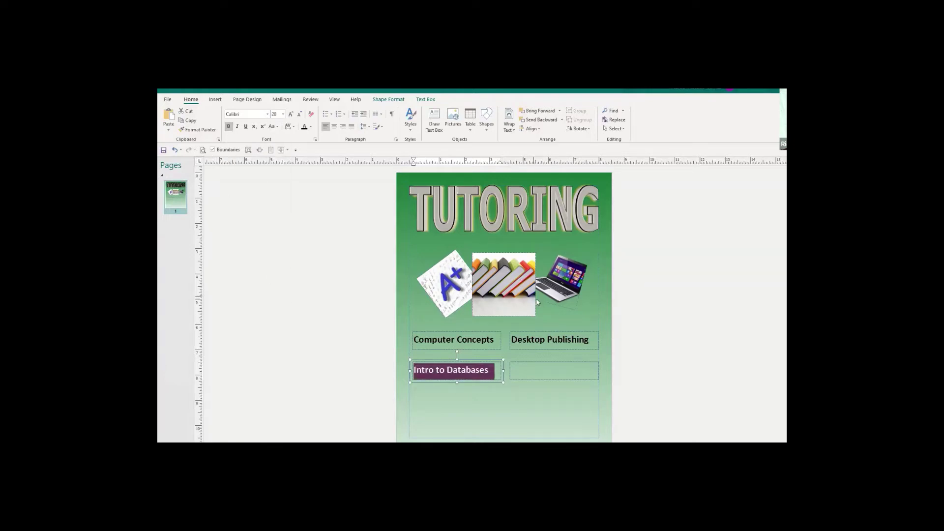
left_click(551, 405)
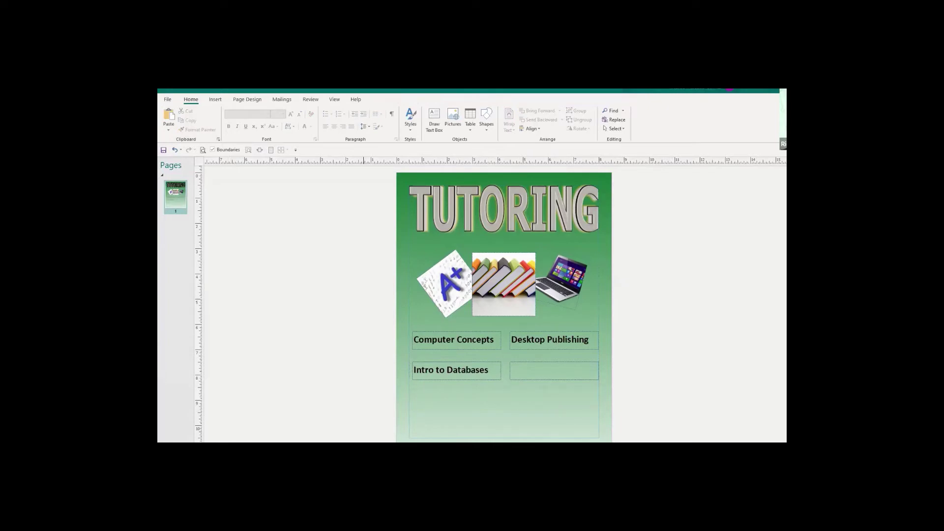
Type 'Office Publications' in the fourth box and set it to 28 pt.
left_click(521, 368)
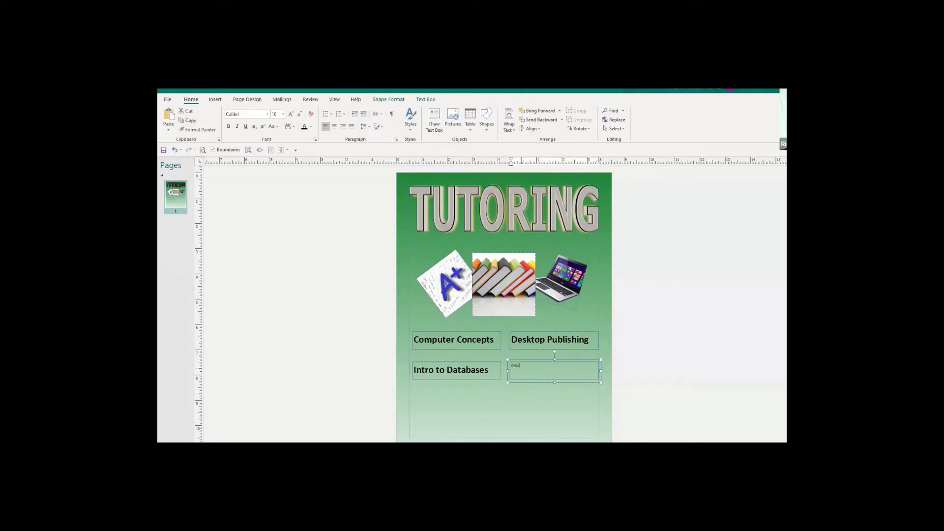
type("Office Publications")
key("ctrl+a")
left_click(282, 115)
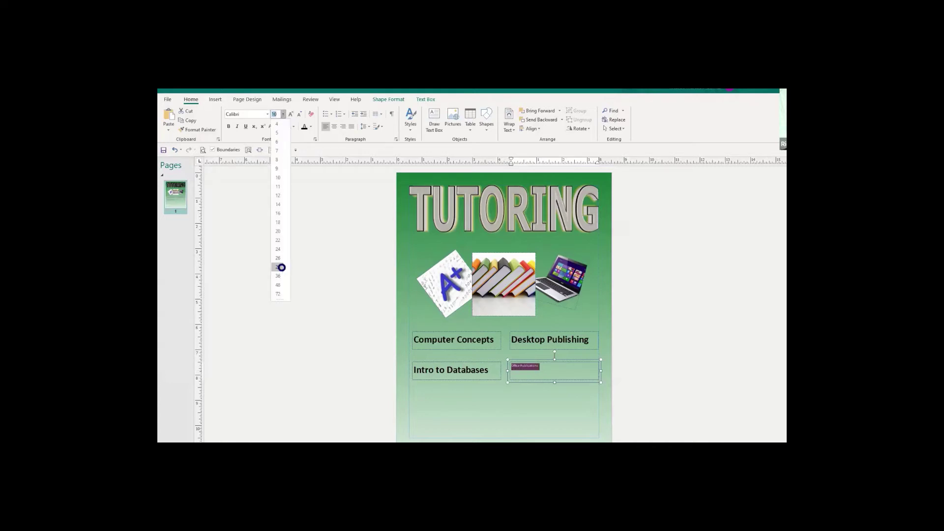
left_click(278, 267)
left_click(229, 126)
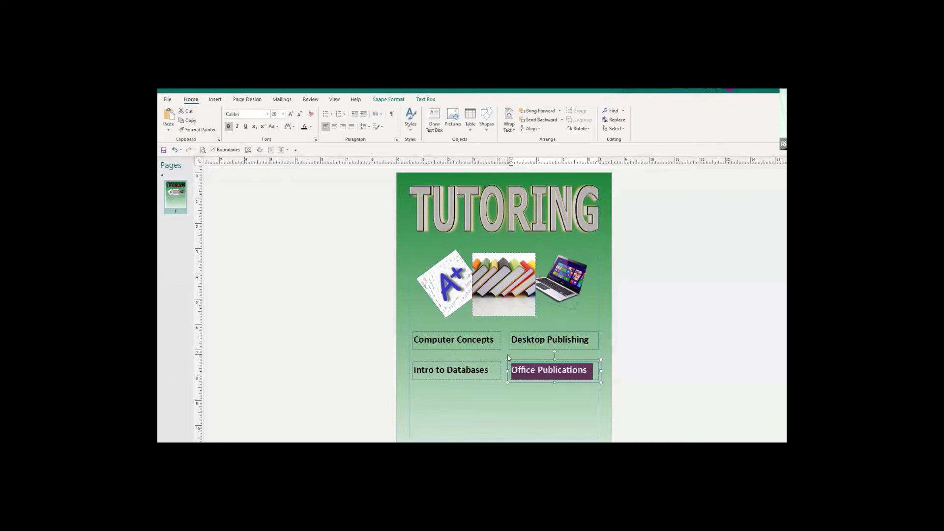
left_click(532, 399)
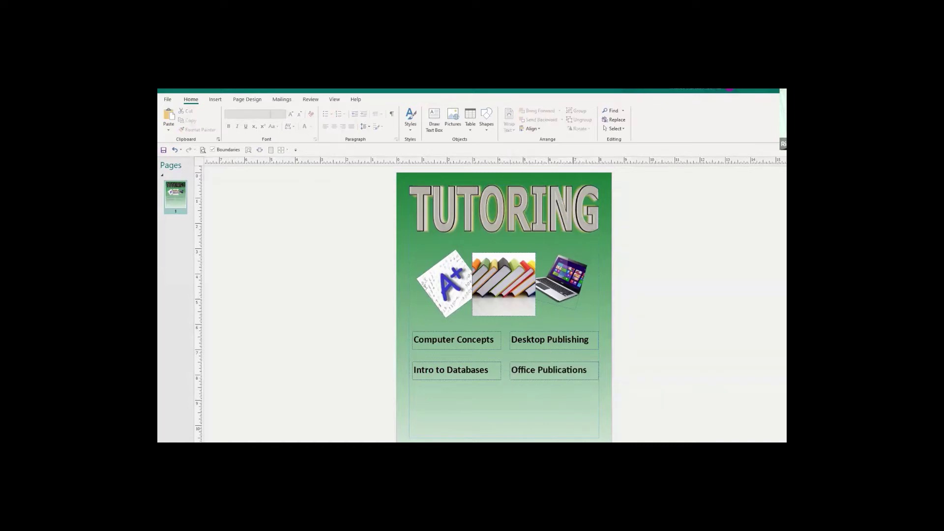
left_click(497, 362)
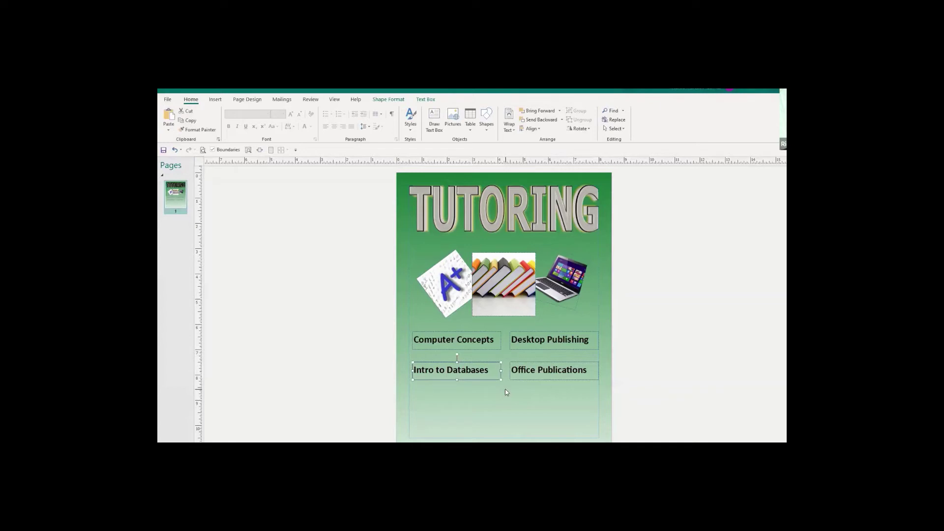
key("Up")
key("Up")
key("Up")
key("Up")
key("Up")
key("Up")
key("Up")
key("Up")
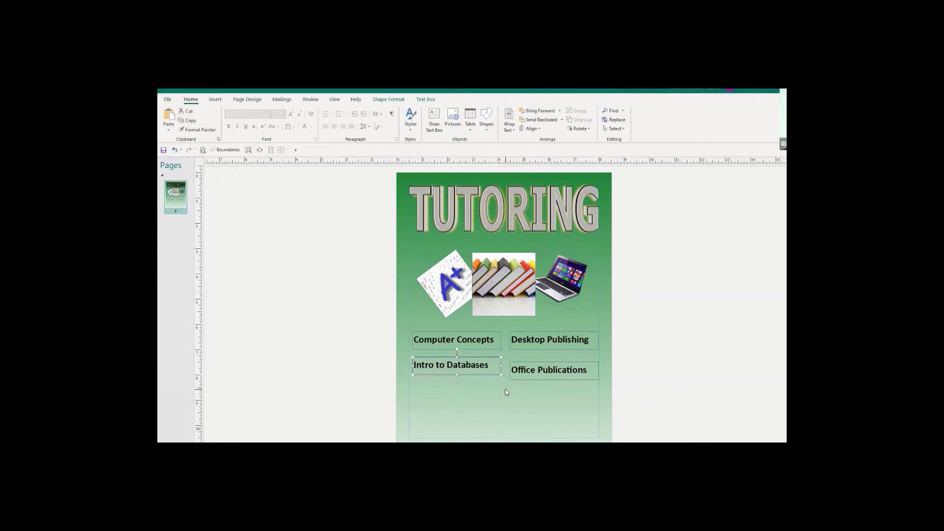
left_click(537, 363)
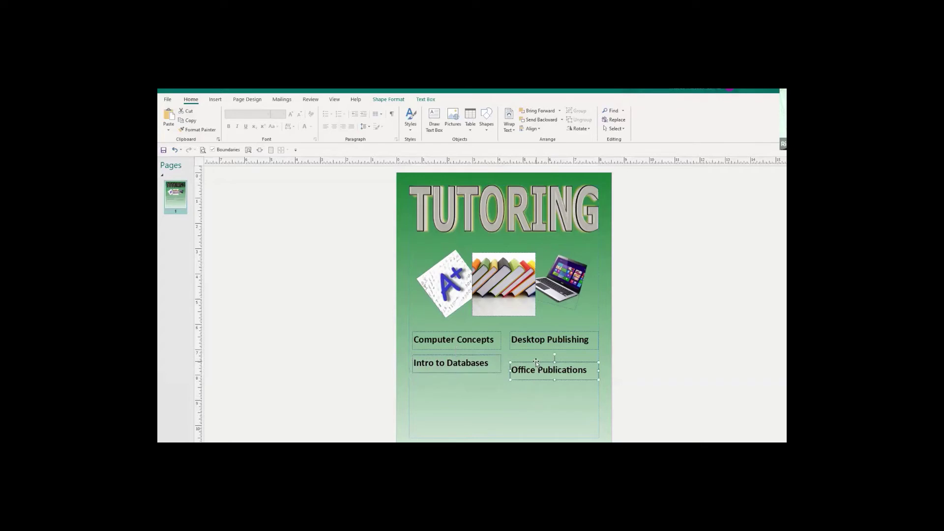
key("Up")
key("Up")
key("Up")
key("Up")
key("Up")
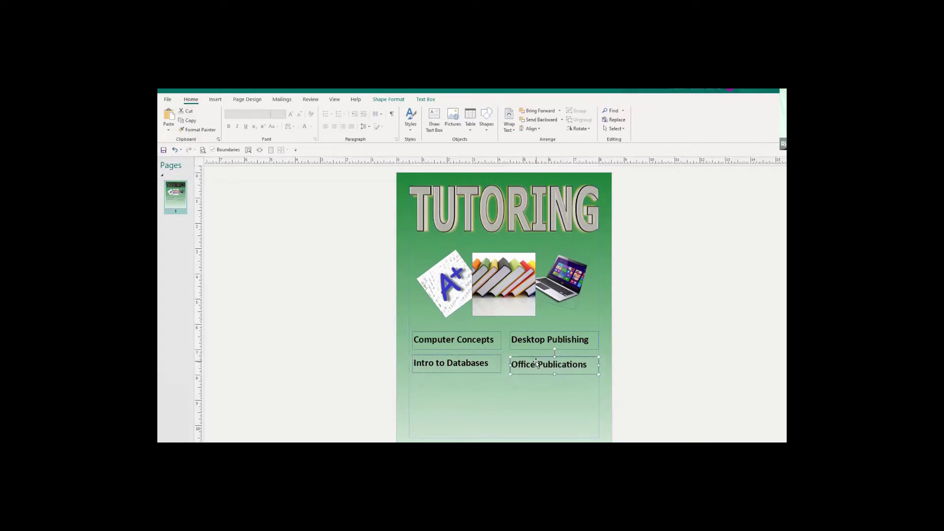
key("Up")
key("Up")
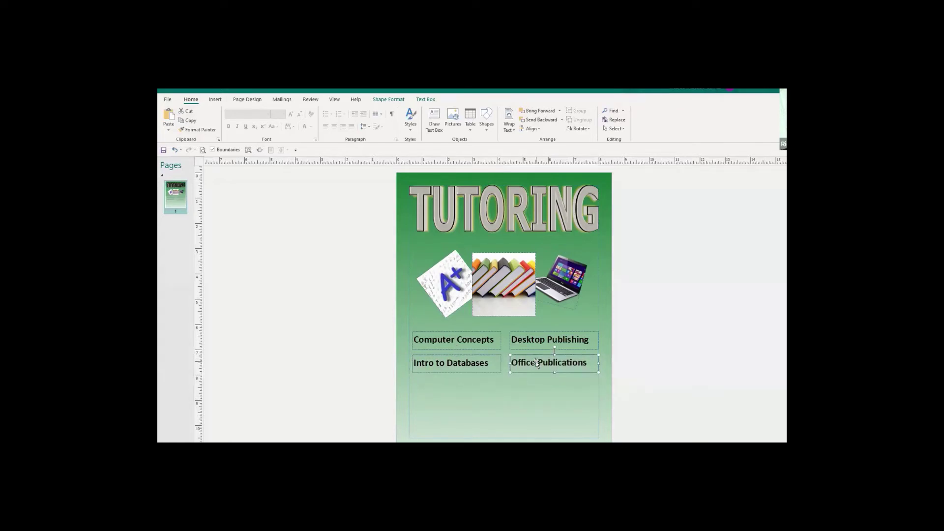
left_click(553, 405)
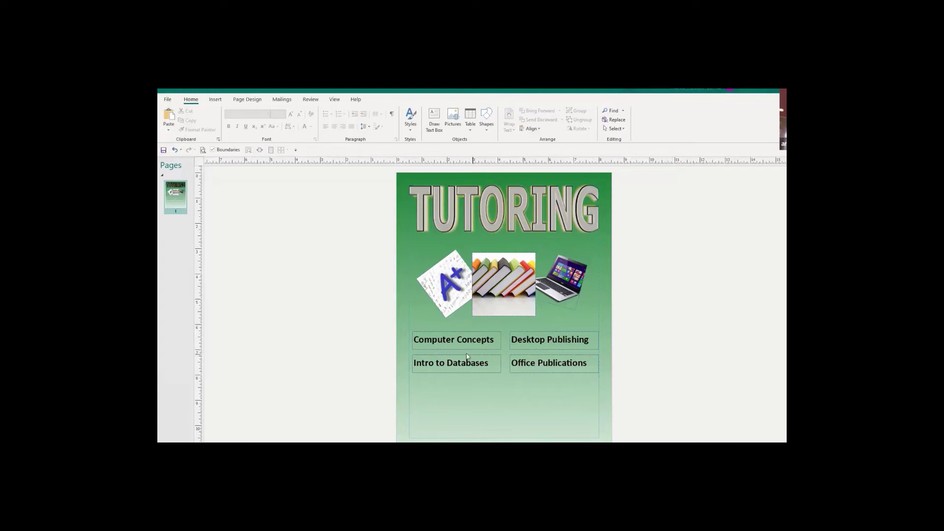
left_click(530, 331)
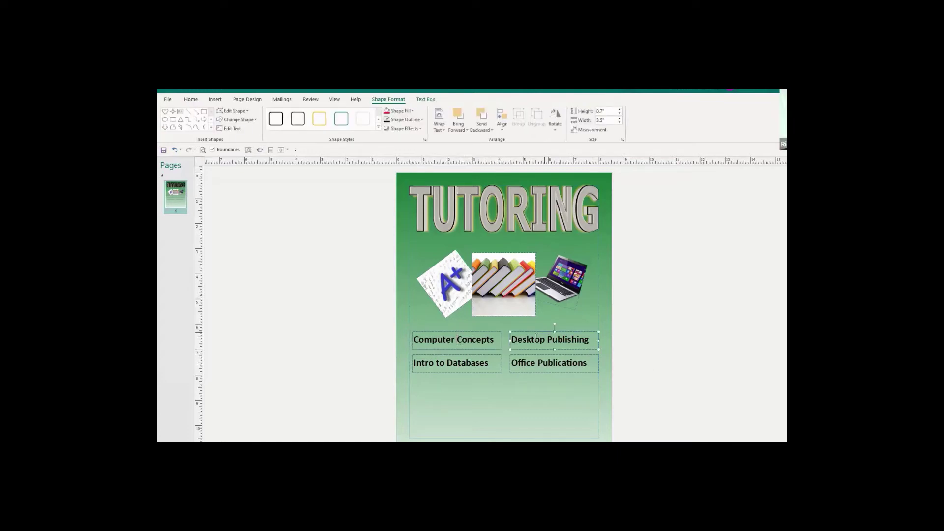
left_click(481, 363)
left_click(536, 363)
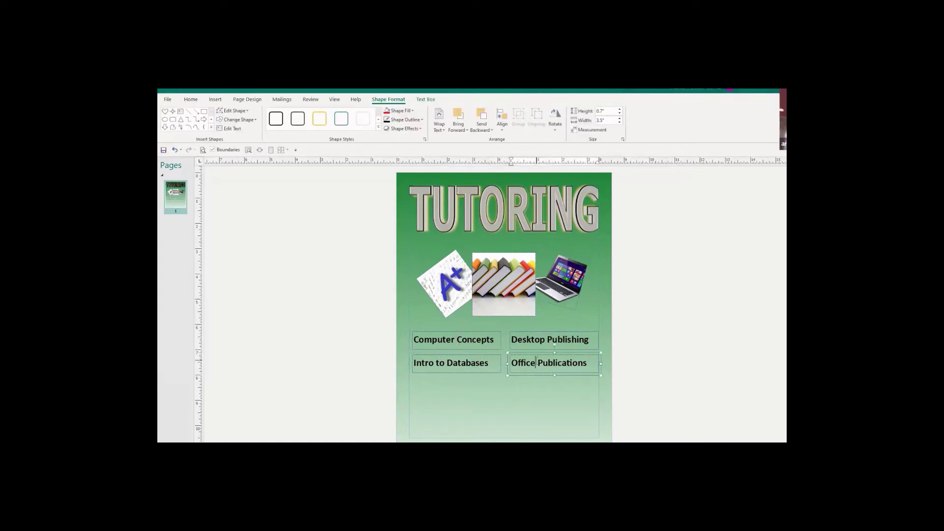
left_click(578, 431)
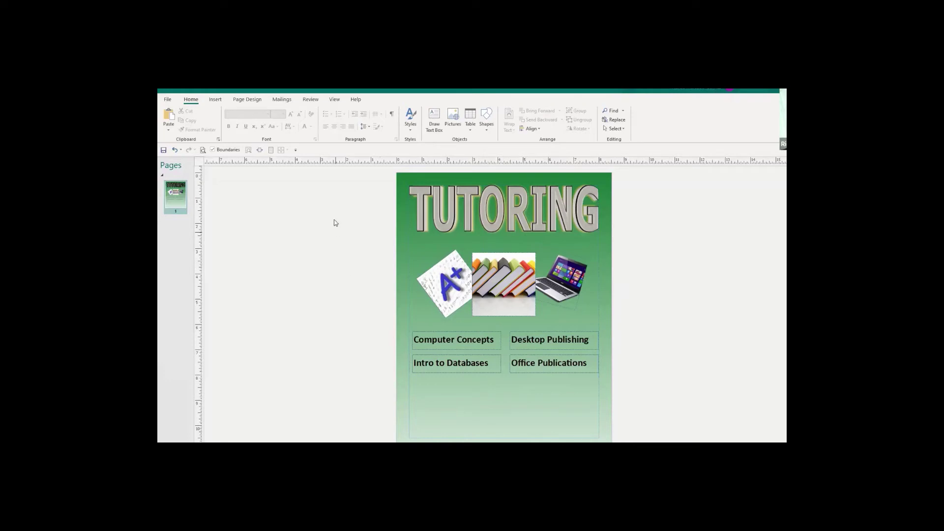
left_click(214, 100)
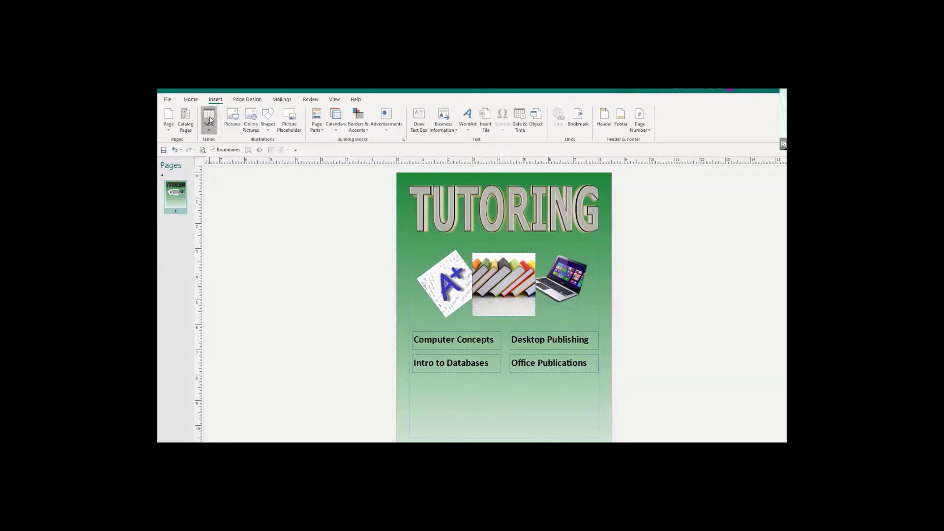
left_click(210, 121)
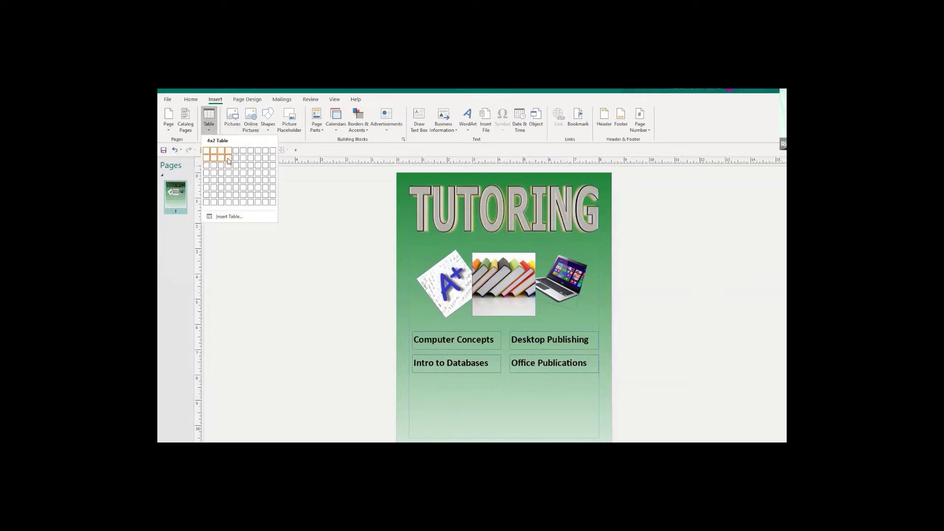
left_click(228, 159)
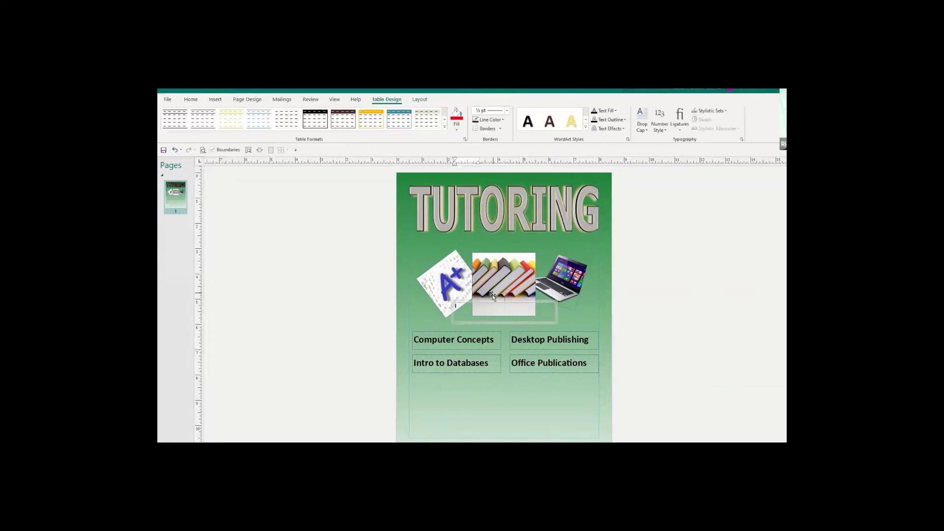
left_click_drag(491, 301, 450, 396)
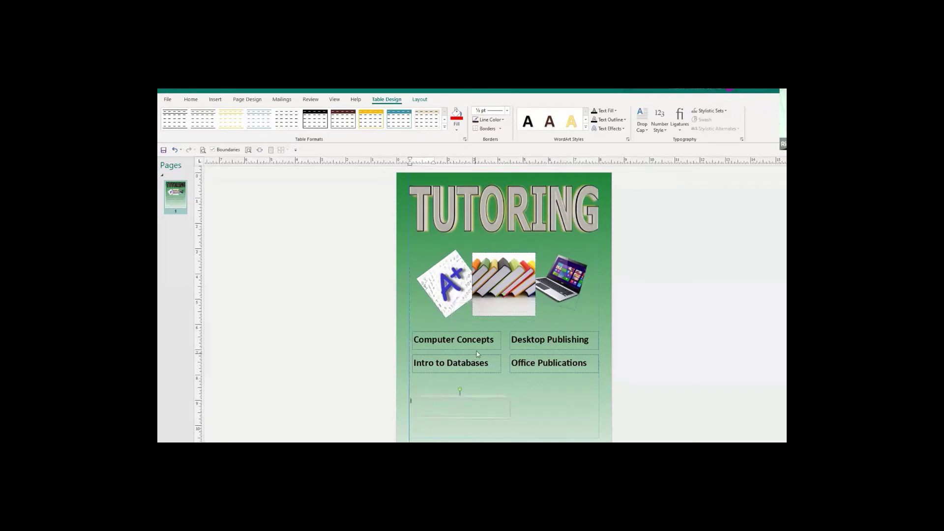
left_click(420, 404)
type("vasdvgsdvgsd")
left_click(470, 395)
key("Delete")
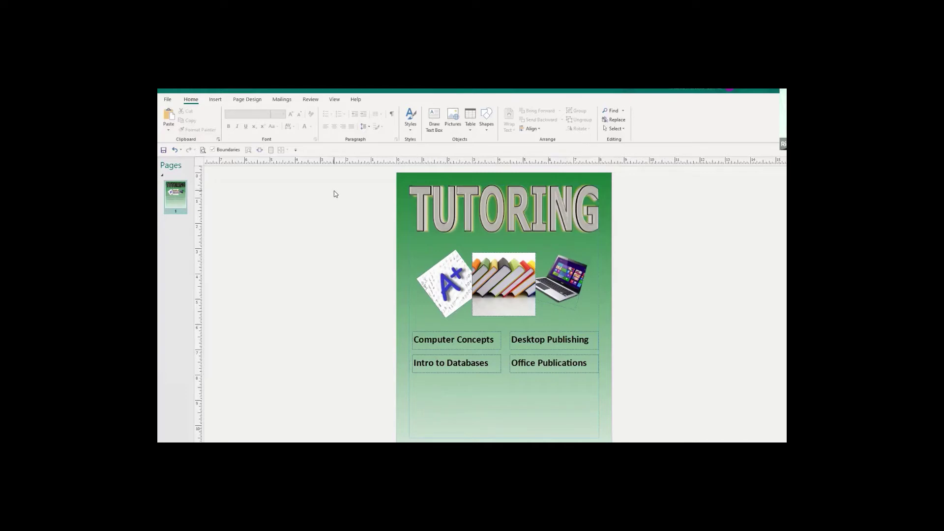
Insert a Phone Tear-Off from Business Information and drag it beneath the course boxes.
left_click(216, 100)
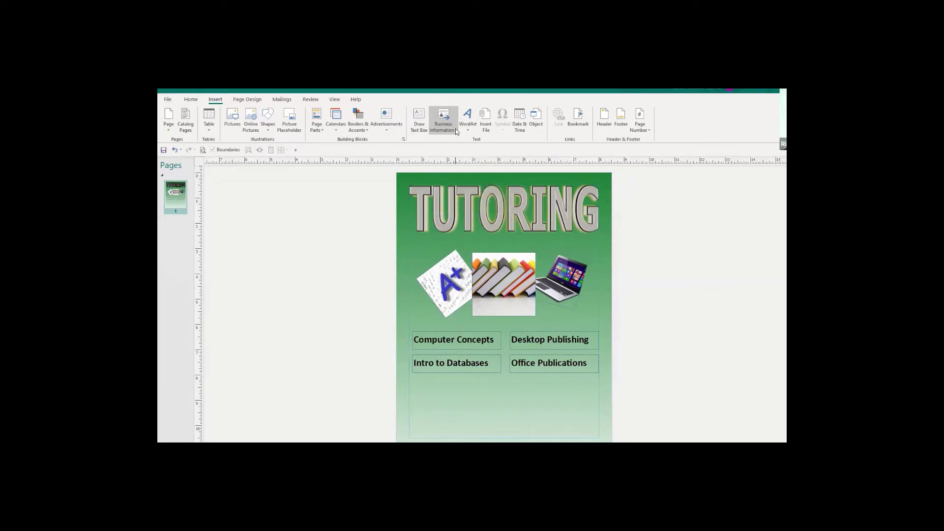
left_click(456, 128)
scroll(502, 169, "down", 5)
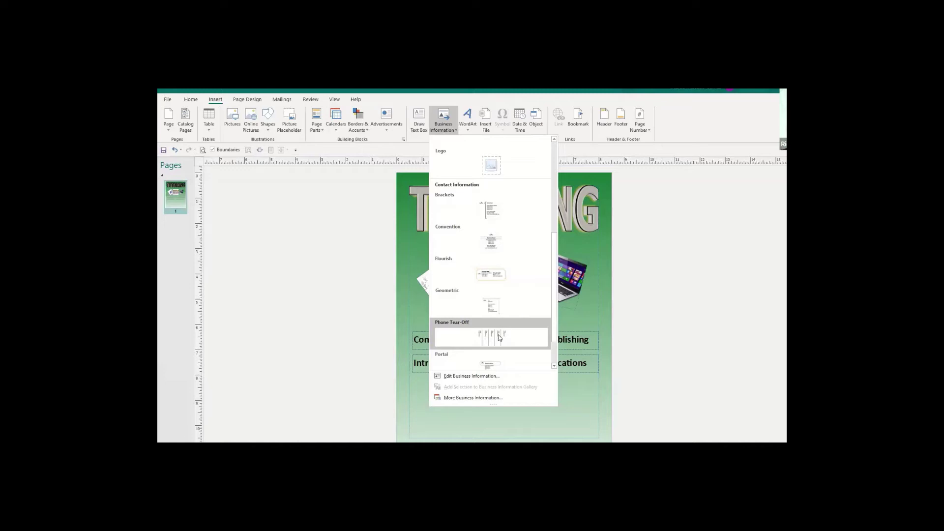
left_click(498, 335)
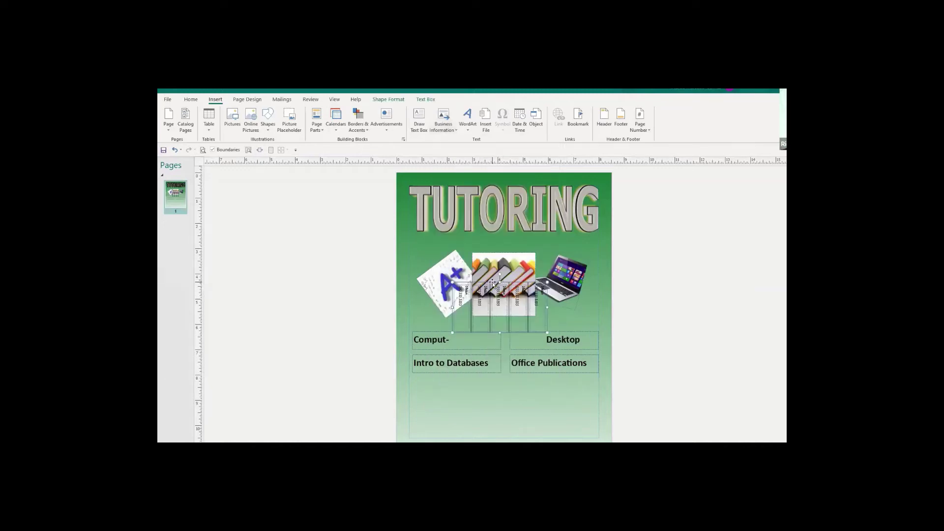
left_click_drag(492, 285, 452, 383)
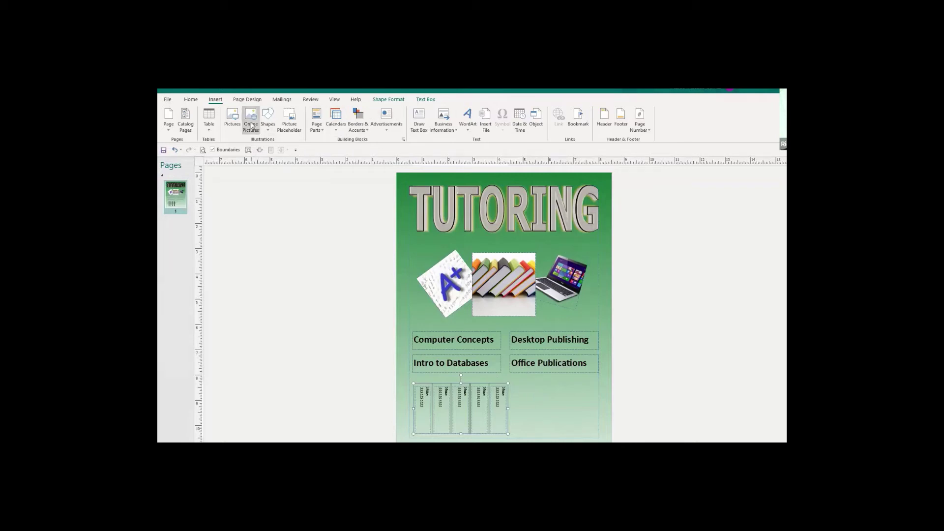
left_click(208, 130)
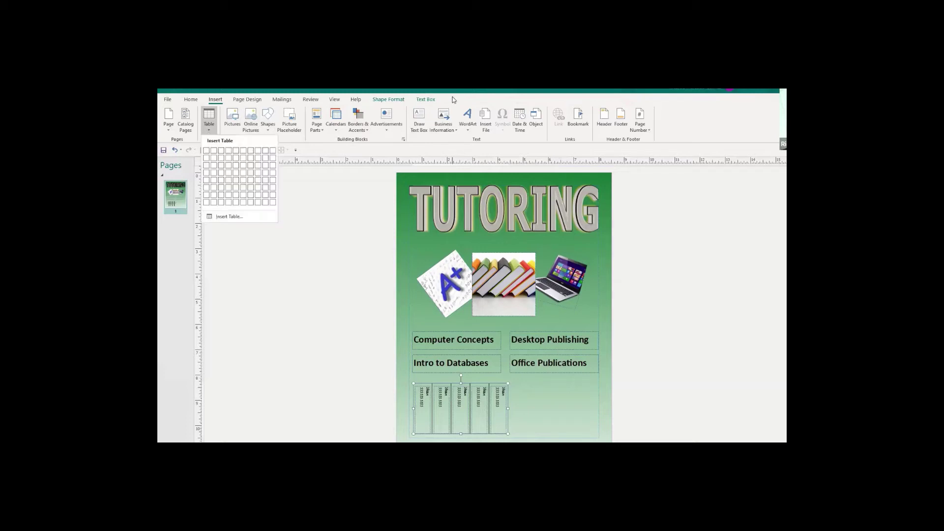
left_click(577, 349)
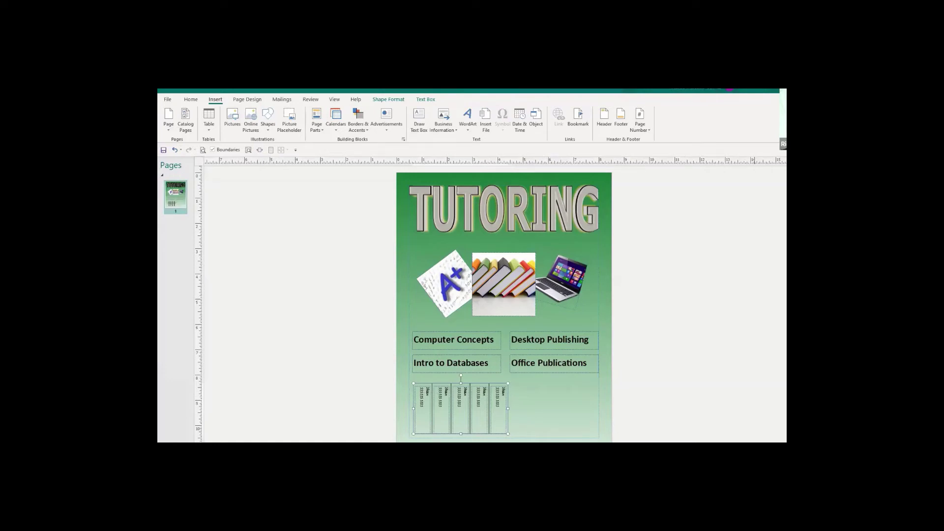
scroll(422, 408, "up", 5)
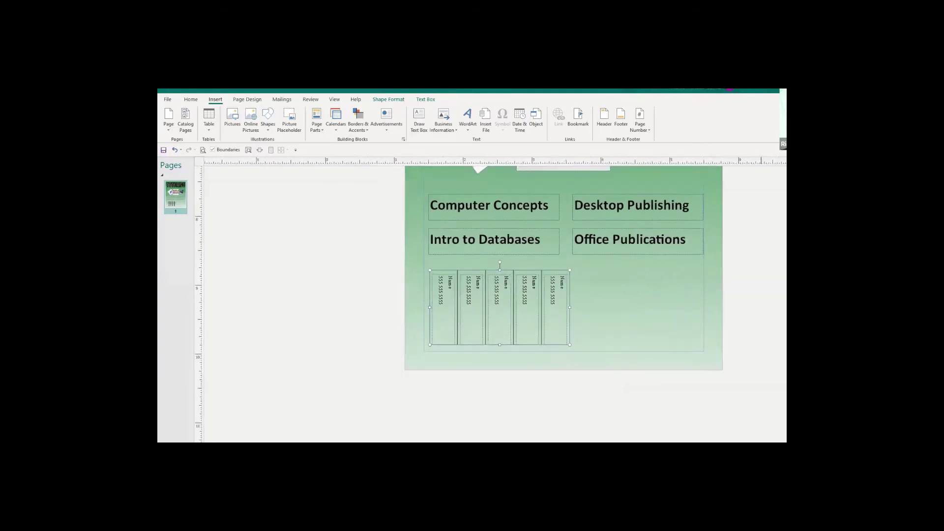
scroll(500, 307, "down", 5)
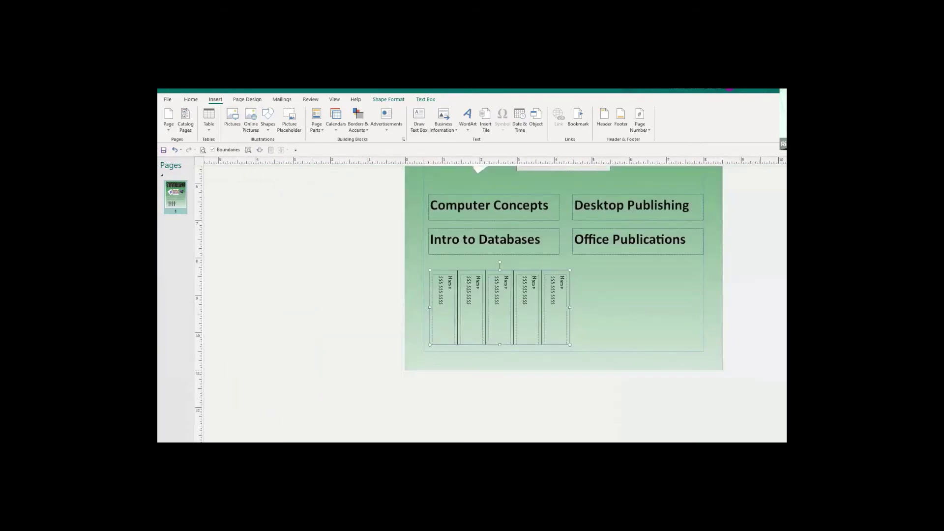
left_click(451, 280)
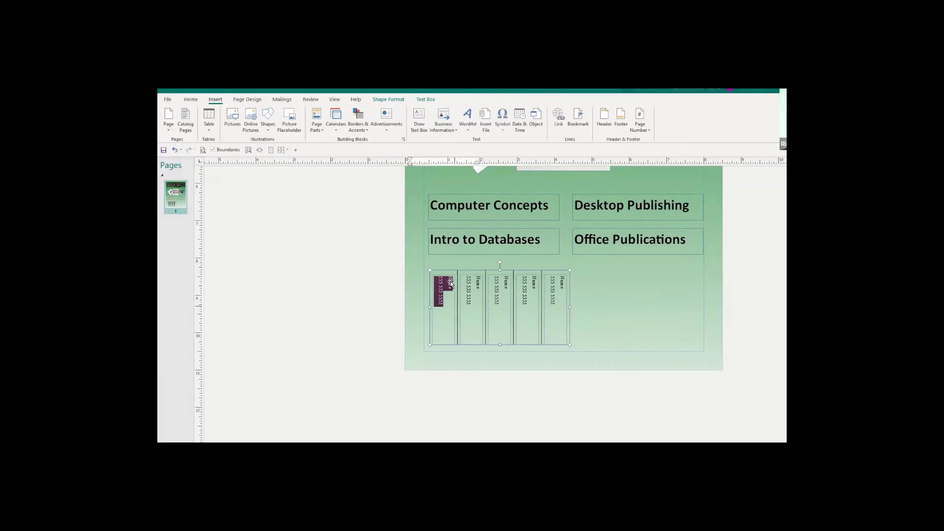
scroll(451, 284, "down", 3)
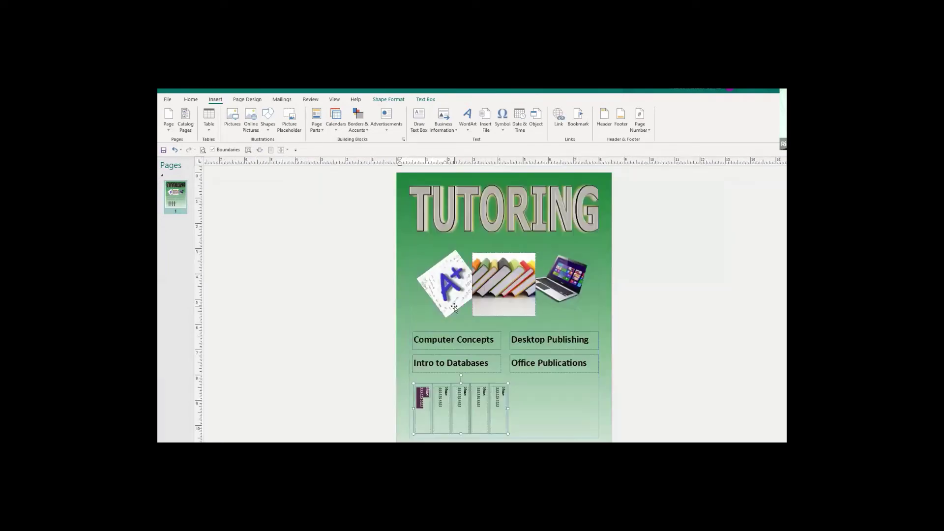
scroll(456, 309, "up", 3)
scroll(456, 309, "down", 2)
key("F9")
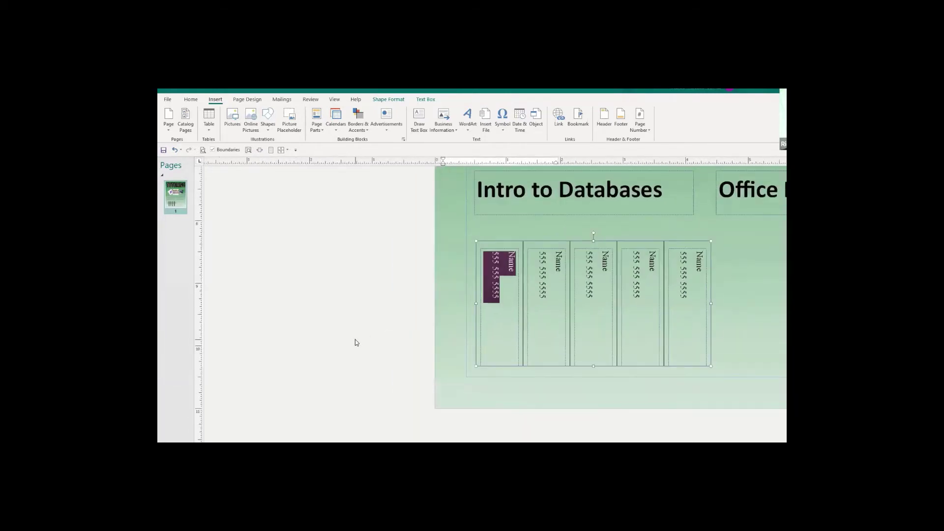
scroll(356, 343, "up", 2)
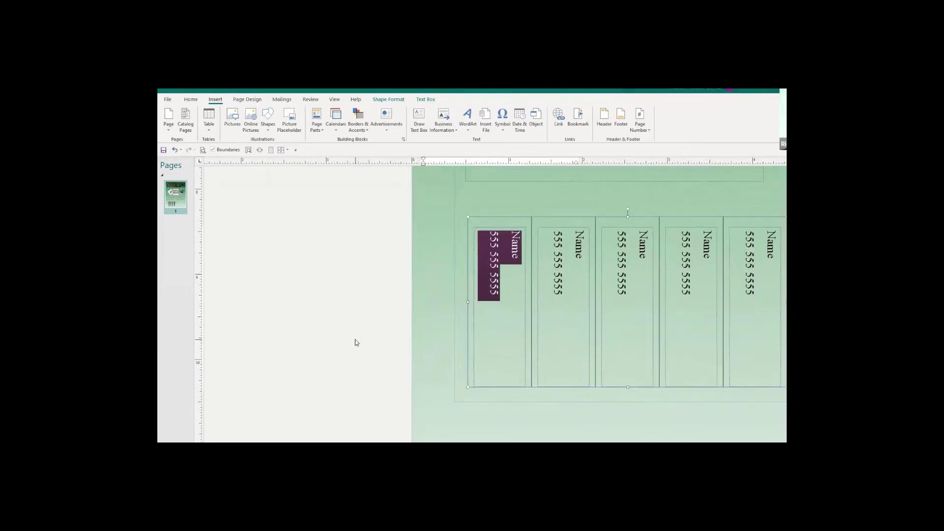
scroll(356, 343, "down", 3)
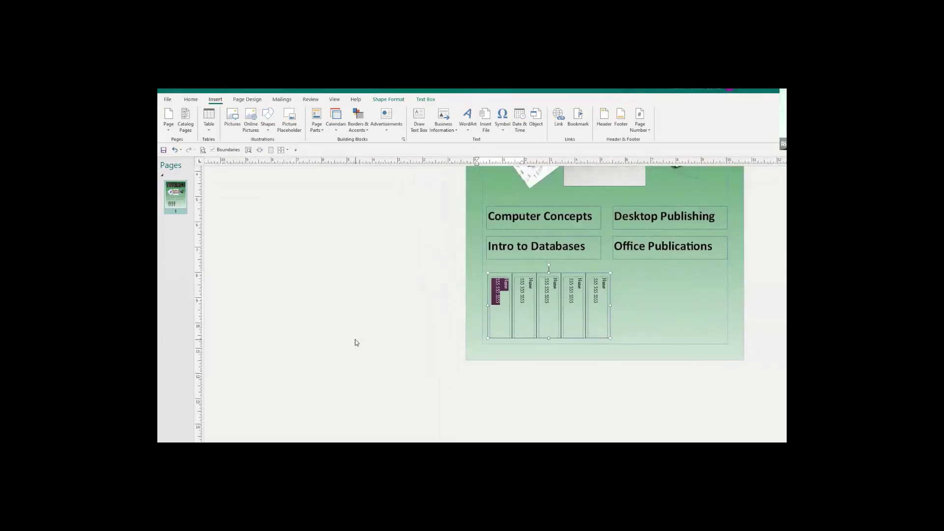
scroll(357, 343, "down", 1)
scroll(357, 343, "up", 2)
scroll(357, 343, "up", 2)
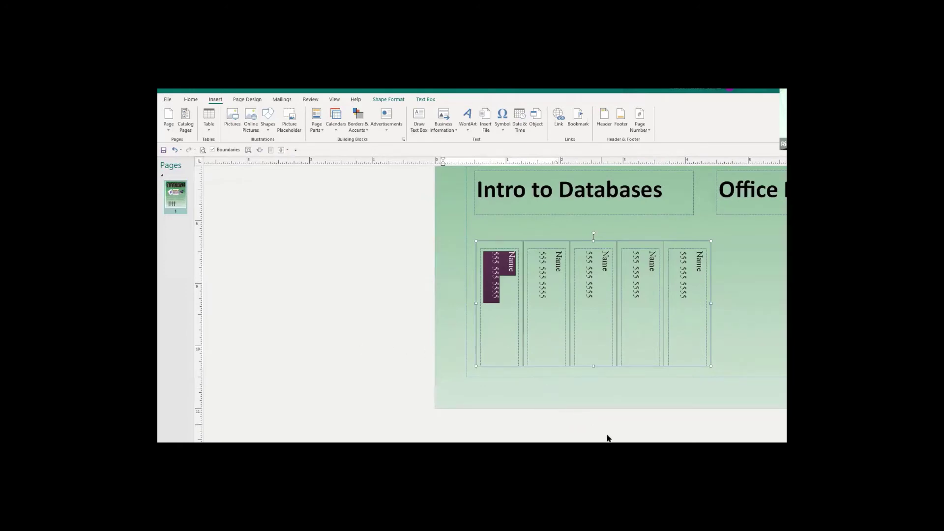
scroll(575, 433, "right", 3)
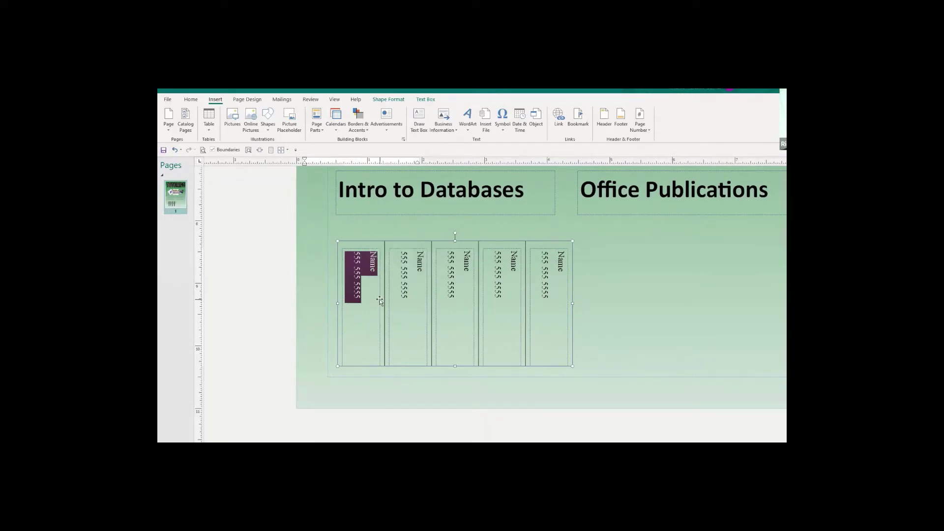
Type 'Call' with the contact's name, phone number and 'for more info', fixing typos.
type("Call")
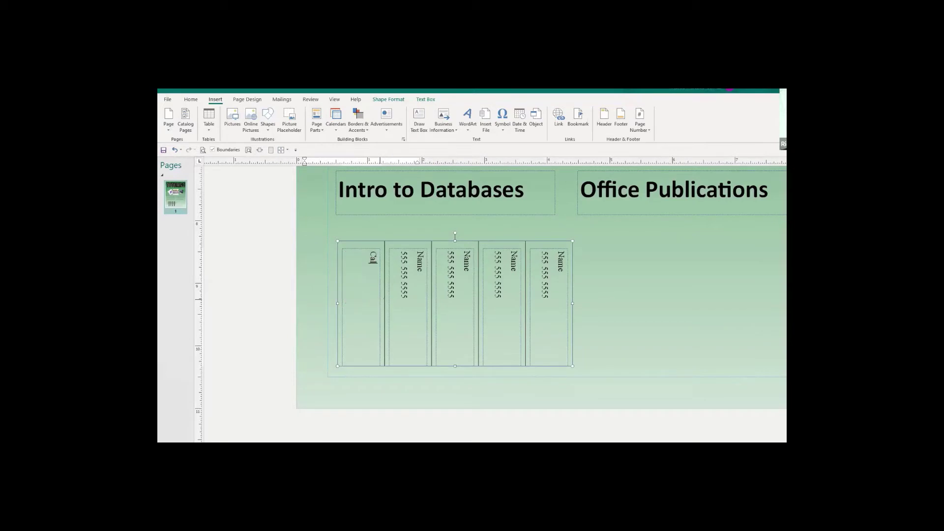
type(" Ricardo")
type(" for m")
type("or inf")
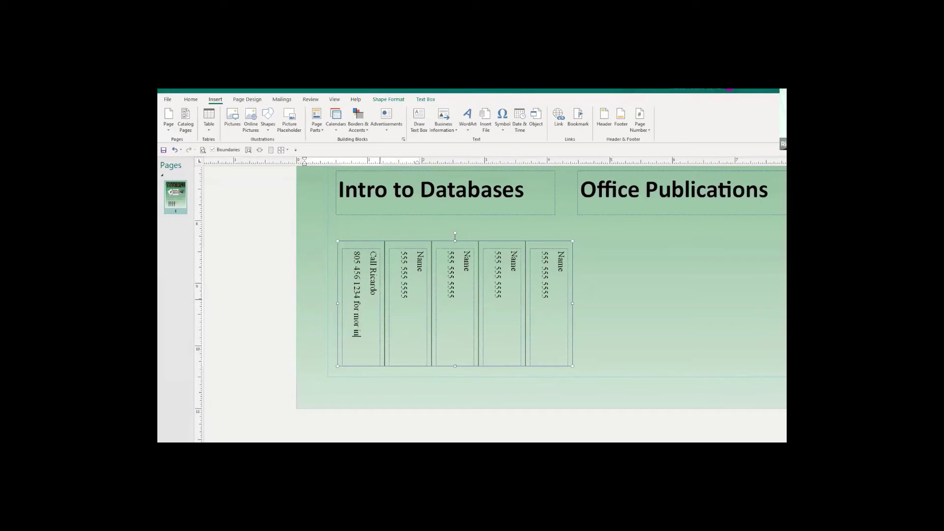
type("ormati")
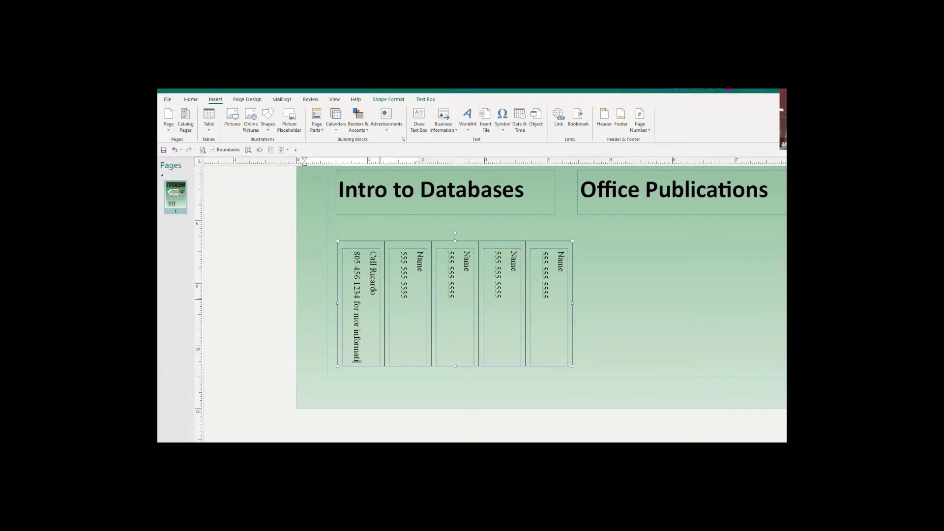
key("BackSpace")
key("BackSpace")
key("BackSpace")
key("BackSpace")
key("BackSpace")
key("BackSpace")
key("BackSpace")
key("BackSpace")
key("BackSpace")
key("BackSpace")
key("BackSpace")
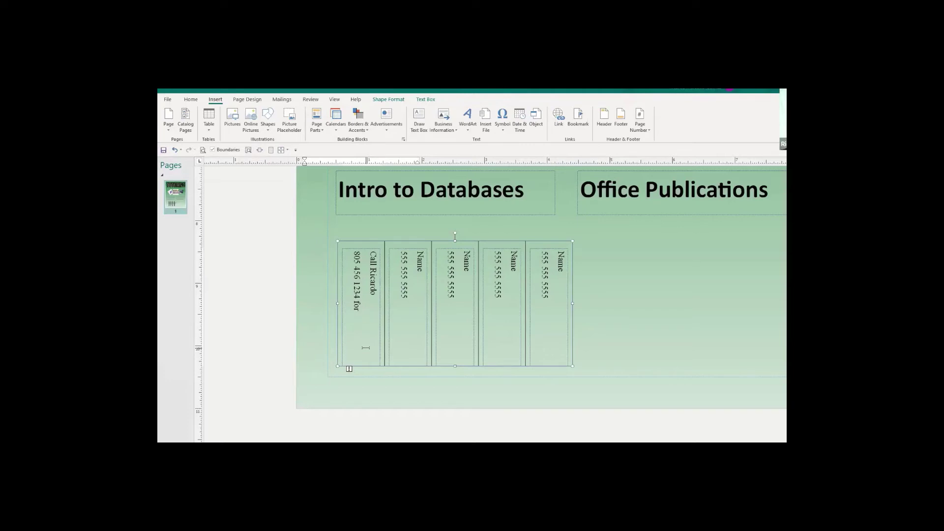
type("ninformation")
key("BackSpace")
key("BackSpace")
key("BackSpace")
key("BackSpace")
key("BackSpace")
key("Up")
left_click(356, 320)
key("BackSpace")
type("more info")
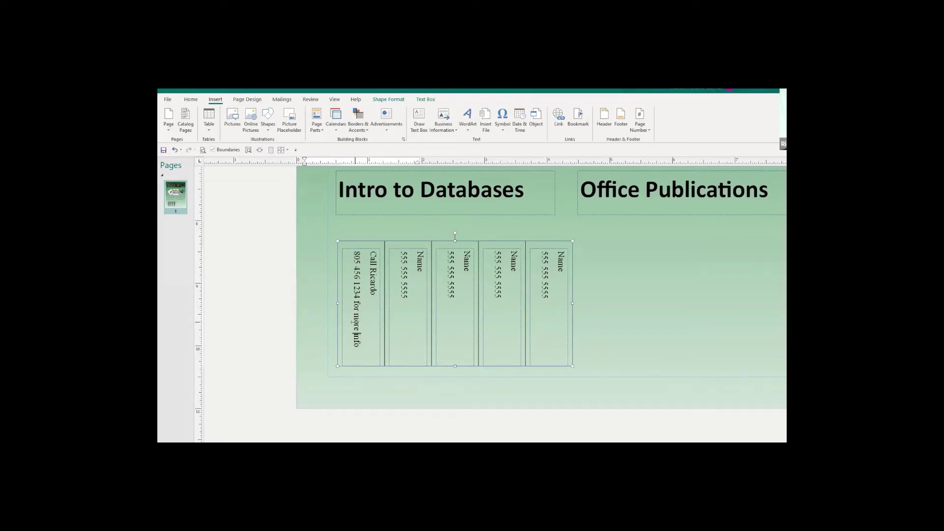
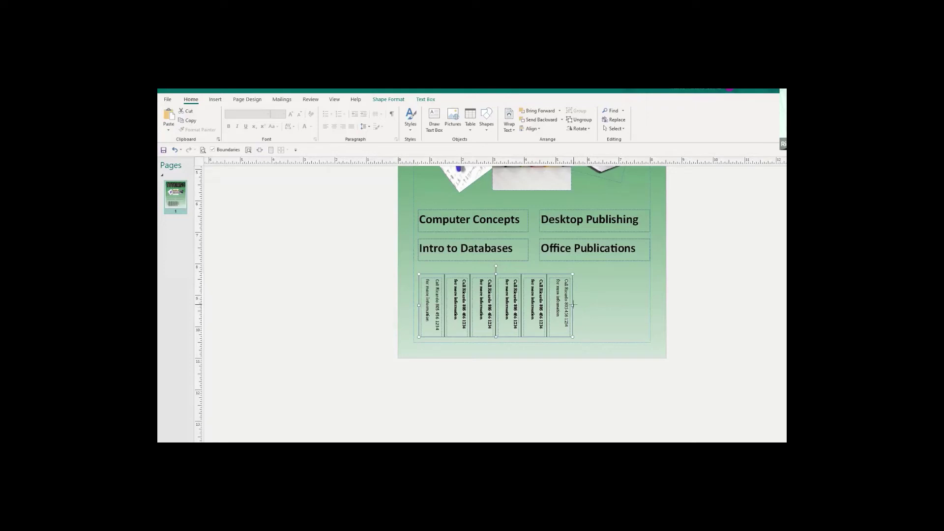
Resize the tear-off strip by its right handle to hold six tabs, undoing the final drag.
left_click_drag(573, 305, 600, 304)
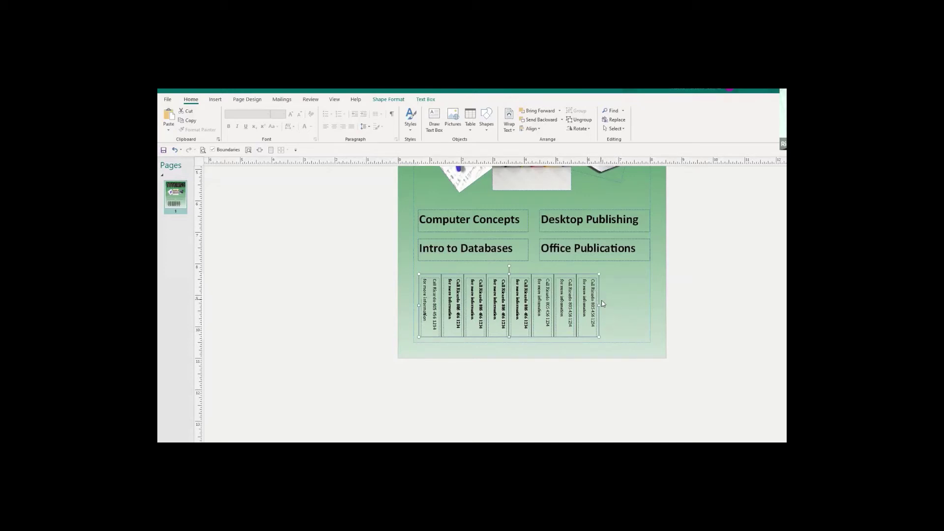
left_click_drag(600, 305, 573, 308)
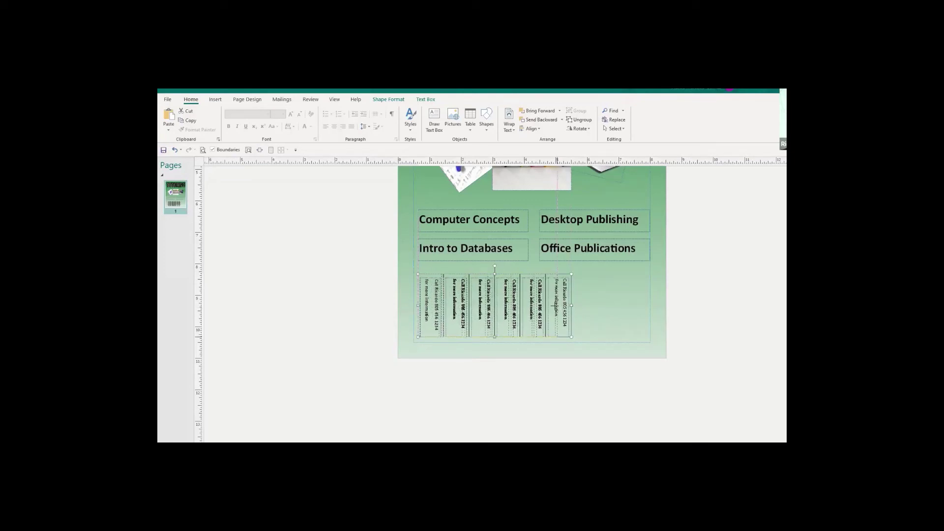
left_click_drag(546, 306, 546, 306)
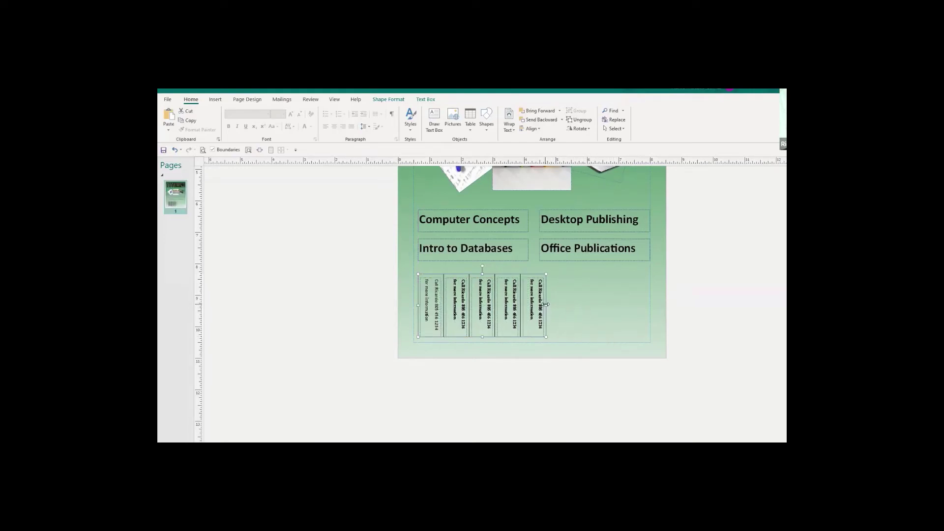
left_click_drag(546, 305, 640, 303)
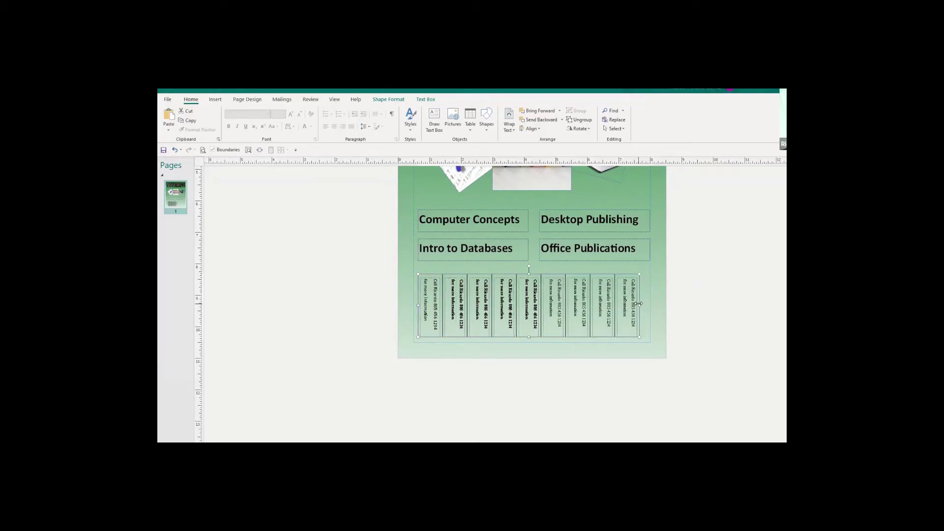
left_click_drag(564, 306, 567, 307)
key("ctrl+z")
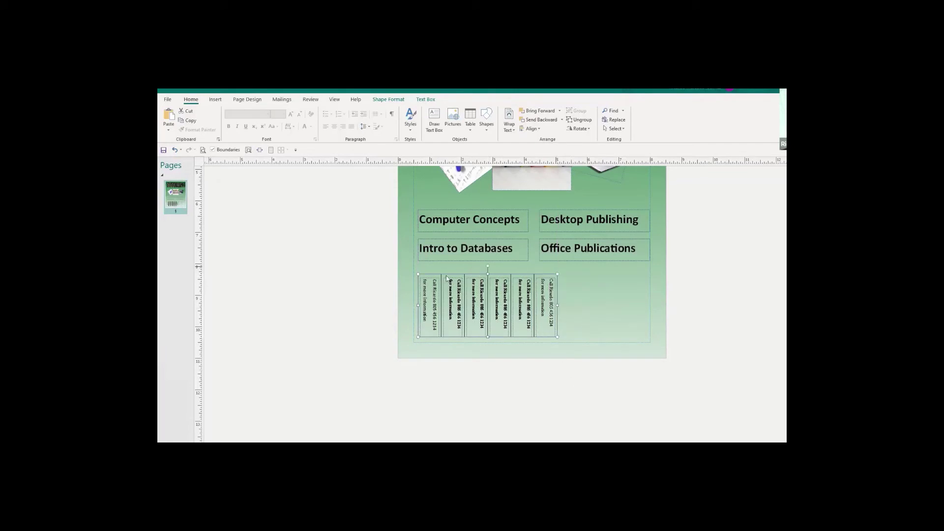
Deselect the tear-off strip and zoom out to show the whole TUTORING flyer page.
left_click(592, 308)
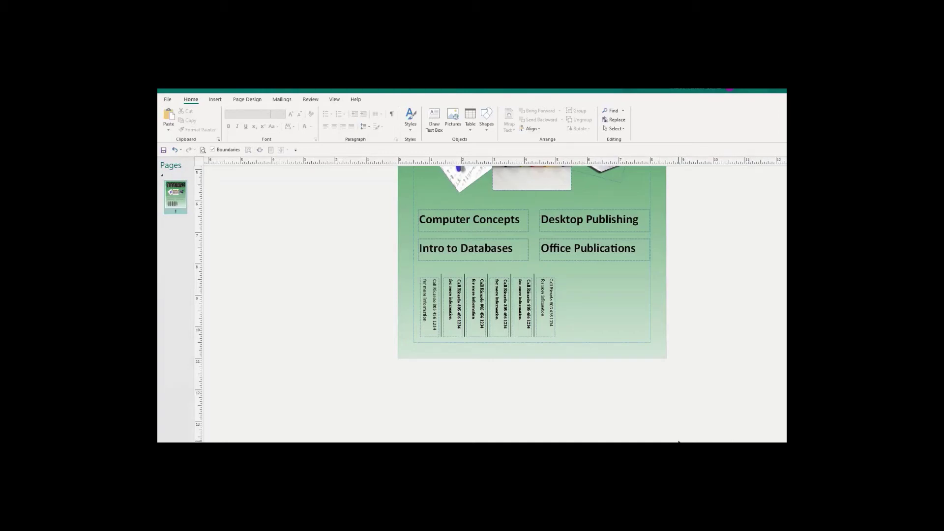
scroll(679, 441, "down", 2)
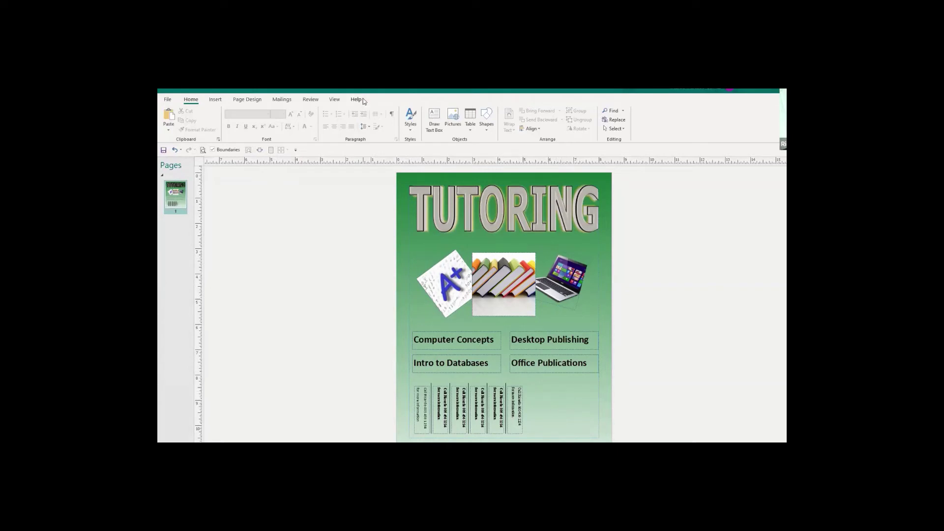
Search Online Pictures for 'QR Code' images, then close the search window.
left_click(215, 100)
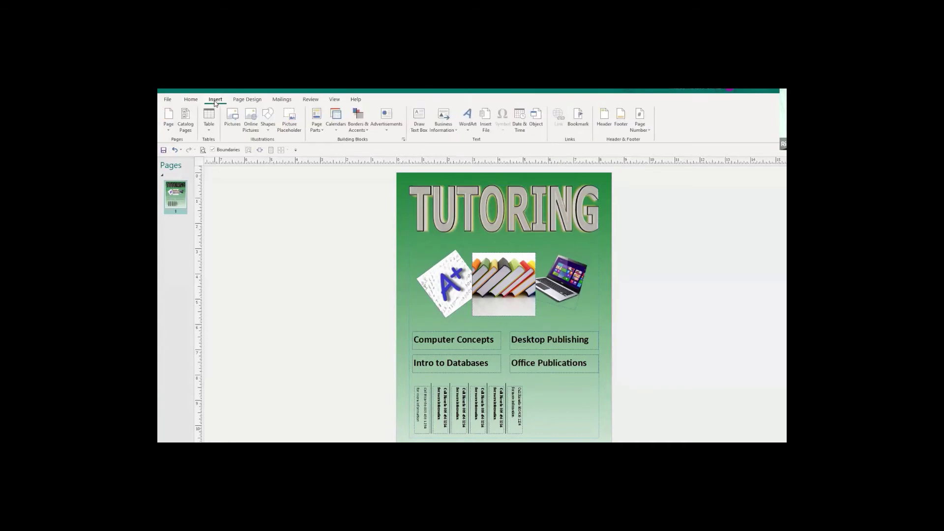
left_click(250, 121)
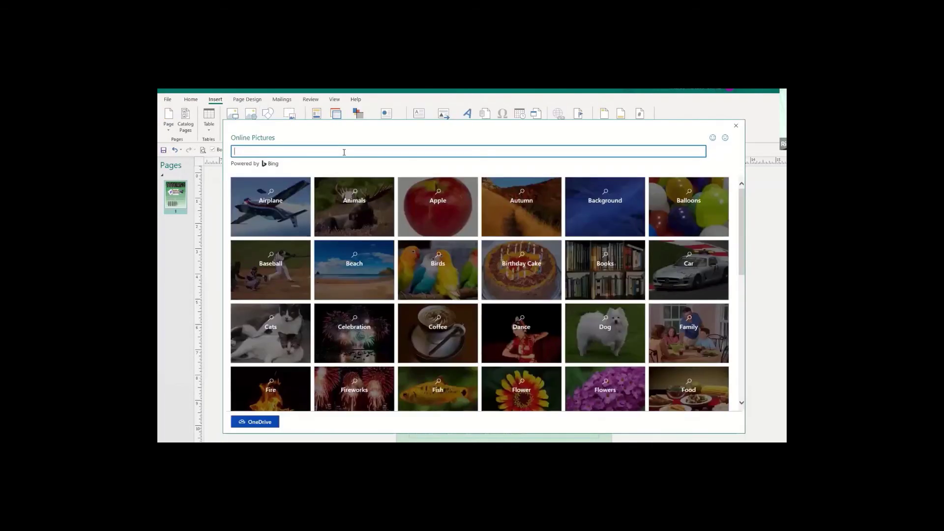
type("QR Code")
key("Return")
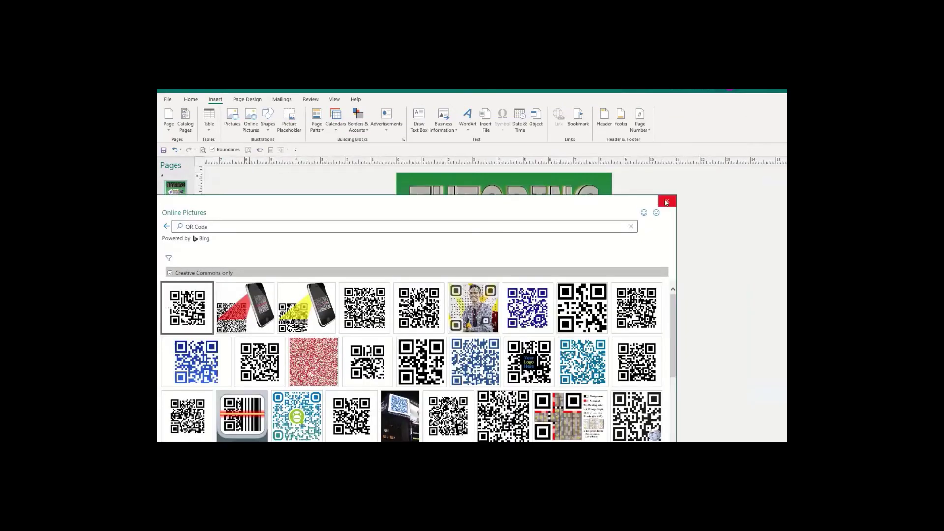
left_click(667, 201)
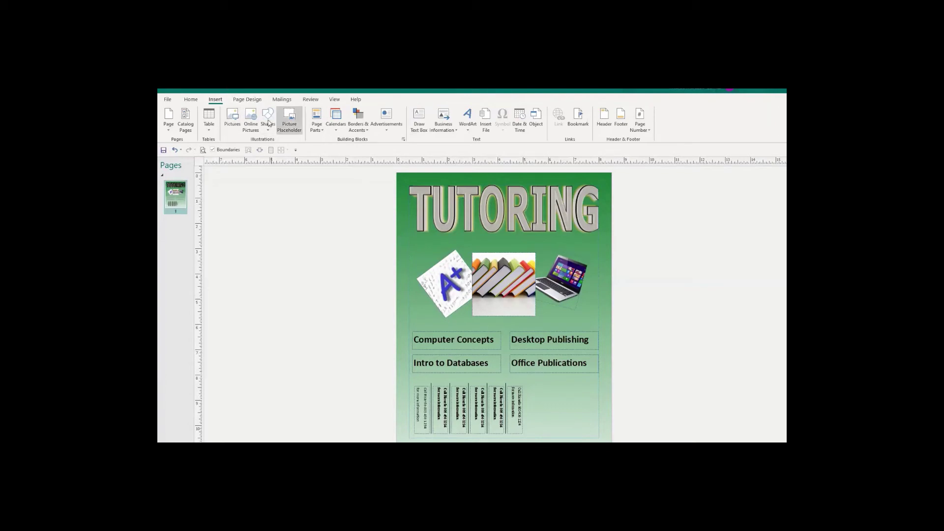
Search Online Pictures for 'QR Code' again and insert the blue QR code image.
left_click(252, 121)
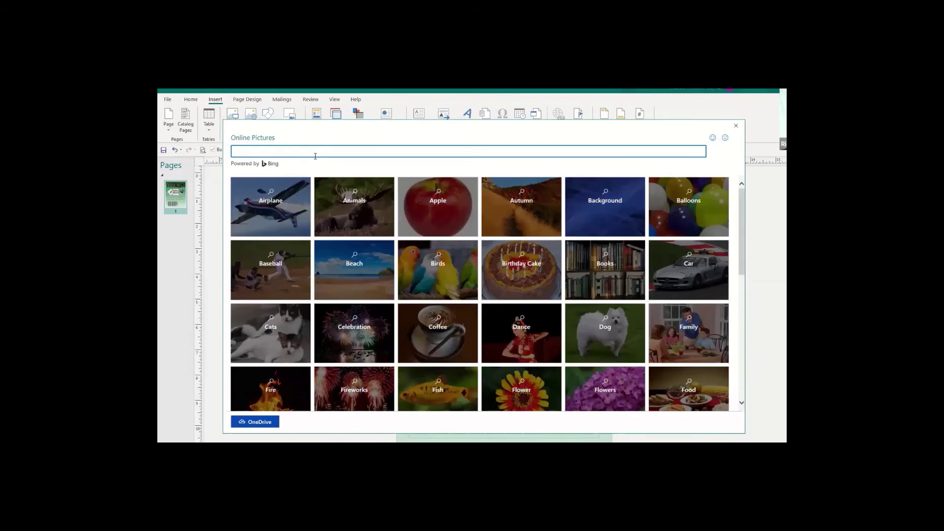
type("QR Code")
key("Return")
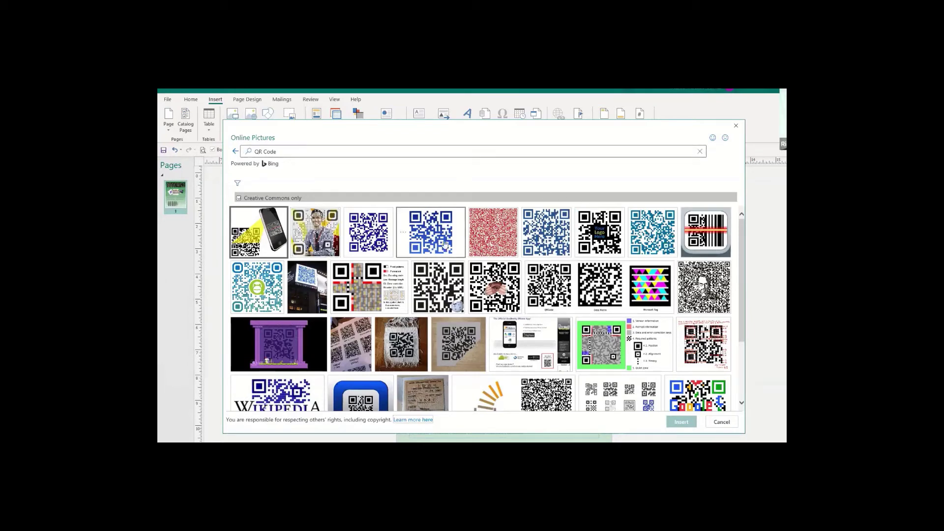
left_click(364, 231)
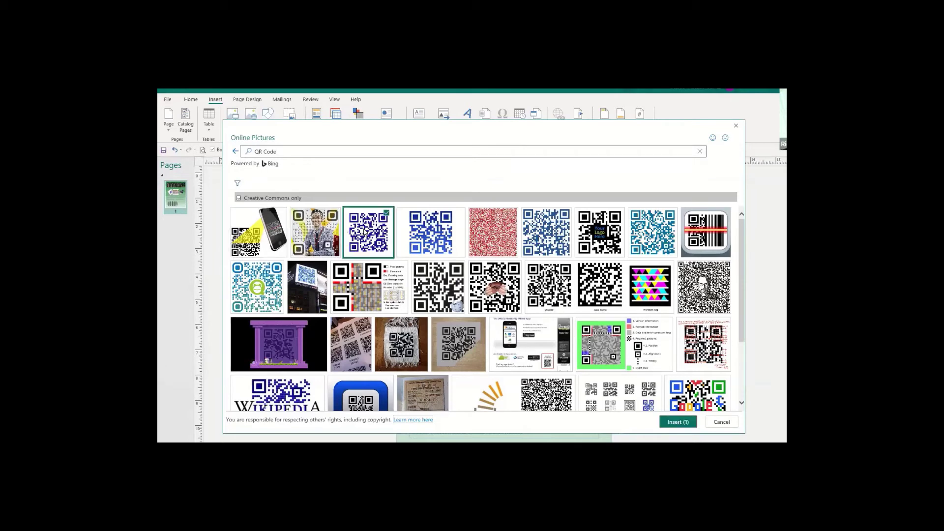
left_click(686, 424)
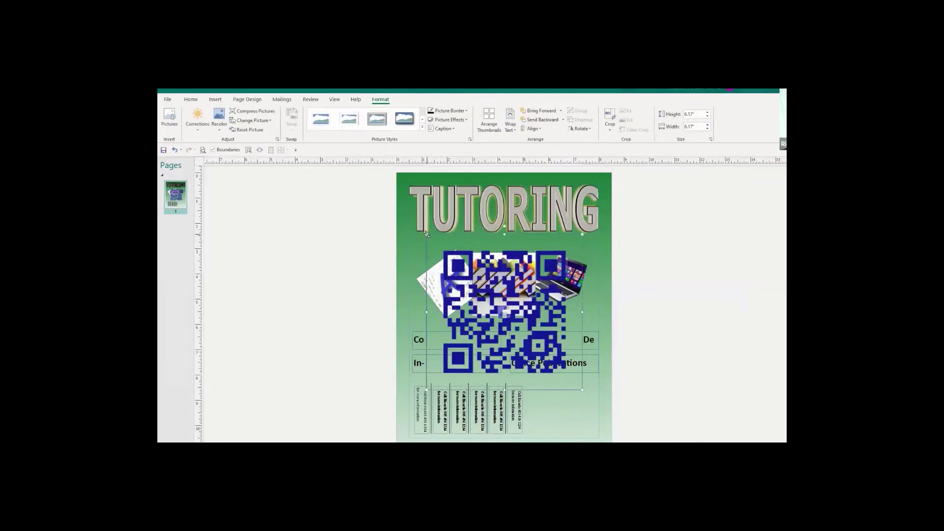
Move the QR code to the lower-right corner beside the tear-off tabs and shrink it to 2.28 inches.
left_click_drag(493, 298, 509, 316)
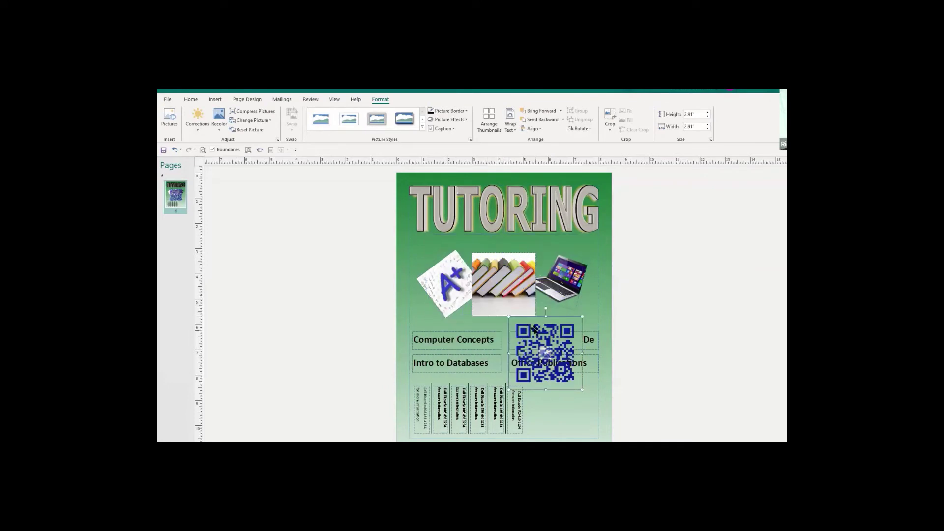
left_click_drag(545, 347, 562, 397)
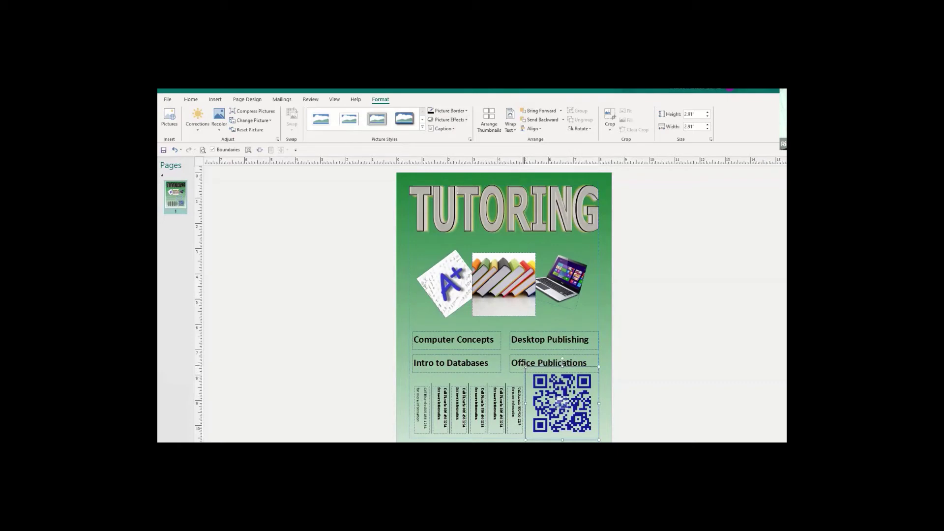
left_click_drag(526, 367, 534, 373)
left_click_drag(526, 366, 556, 390)
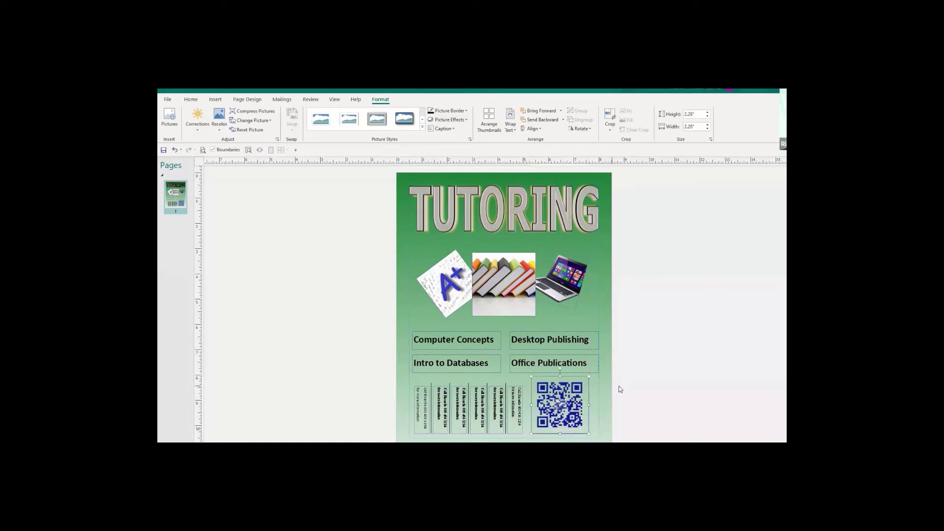
left_click(684, 406)
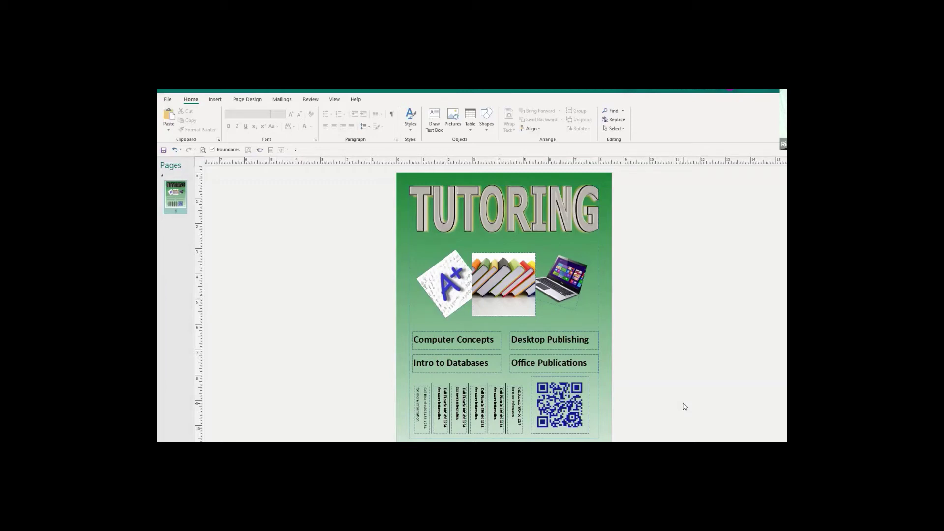
left_click(569, 412)
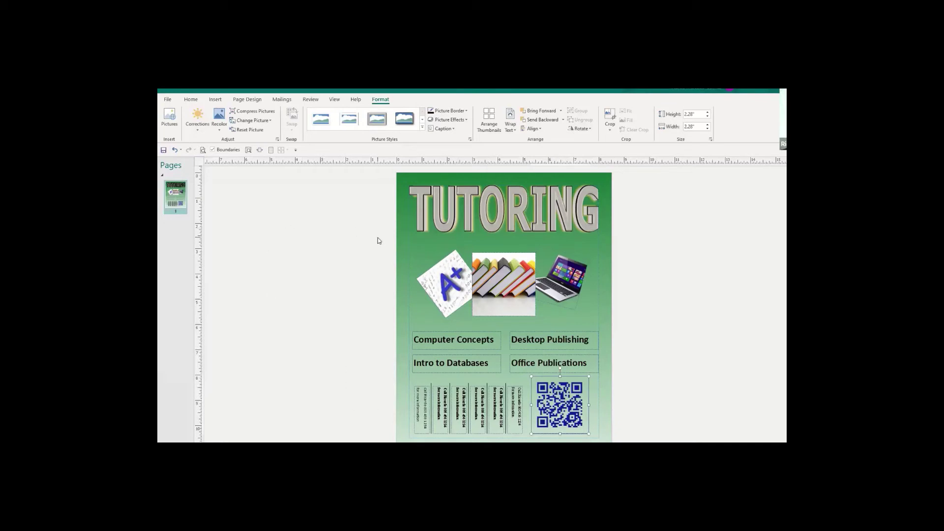
Open Save As and choose the Documents folder as the save location.
left_click(168, 101)
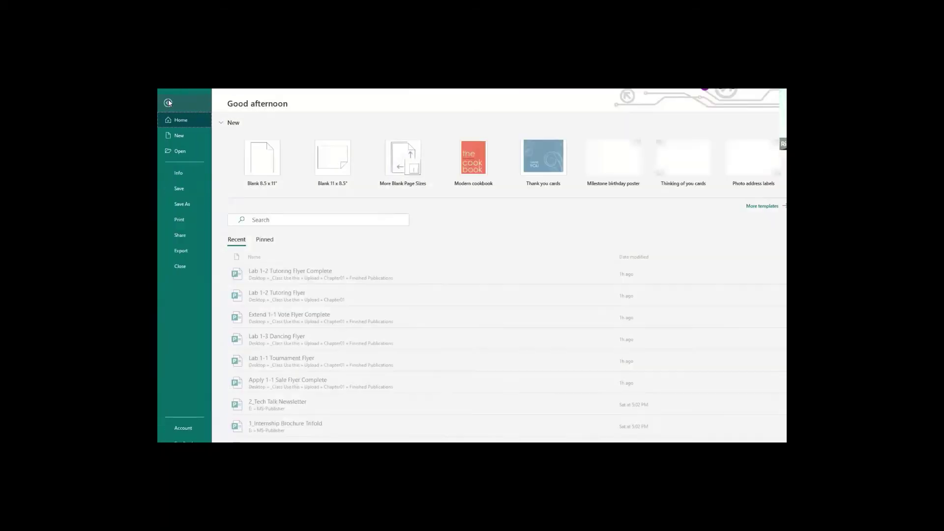
left_click(184, 206)
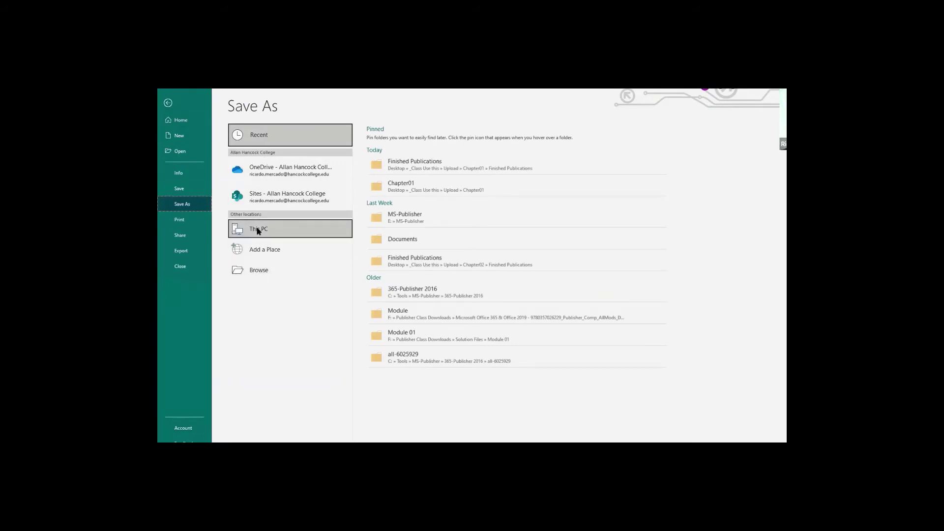
left_click(259, 272)
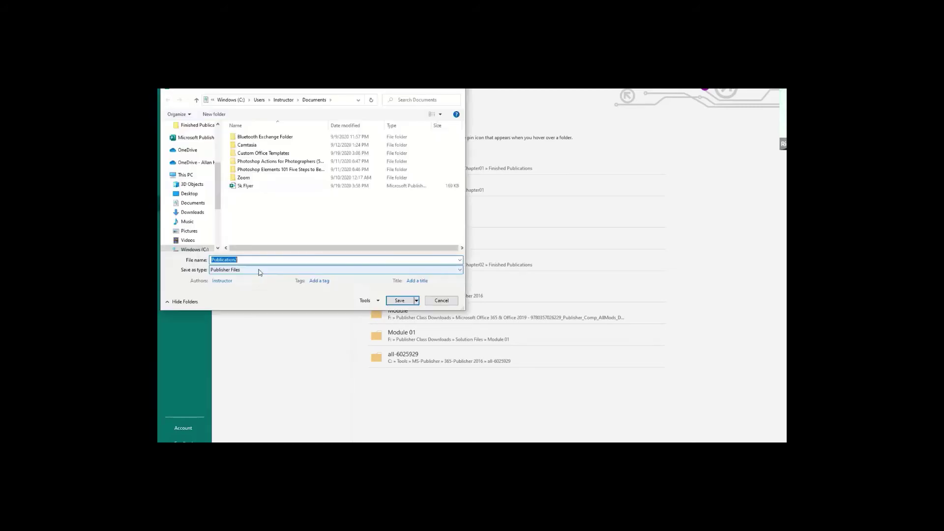
left_click(202, 205)
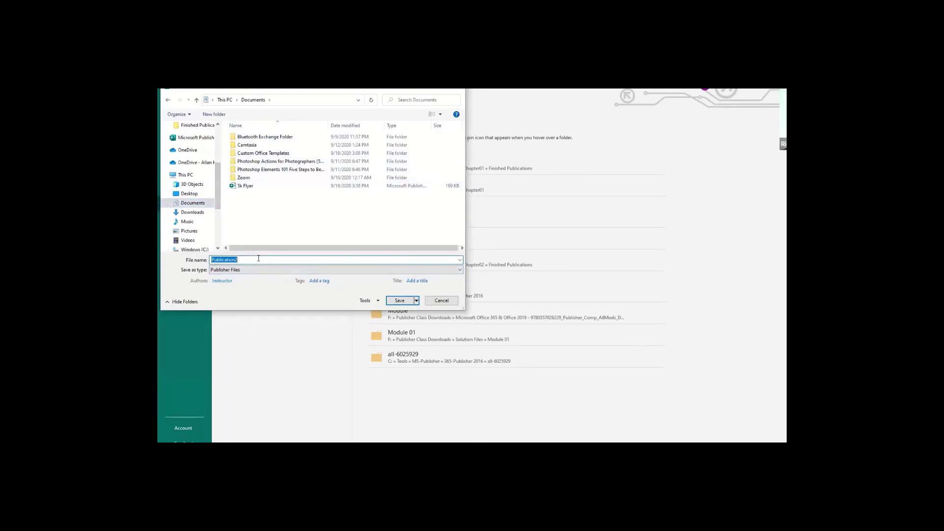
Enter 'Lab 2 Tutoring Flyer' as the file name.
type("Le")
type("b 2 Tutoring")
scroll(220, 193, "down", 1)
scroll(220, 193, "up", 3)
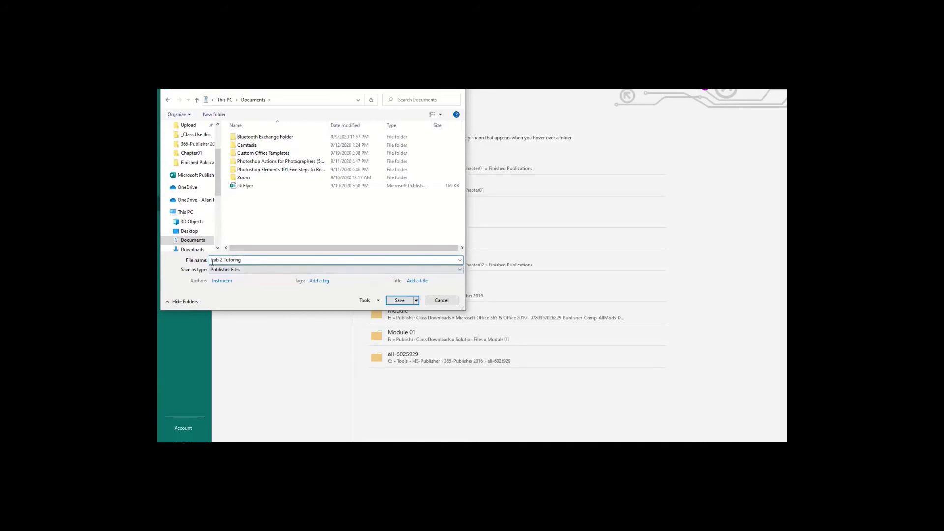
left_click(263, 259)
type("Flyer")
Save the flyer as Lab 2 Tutoring Flyer and bring up the 'business card' image results in Chrome.
left_click(402, 303)
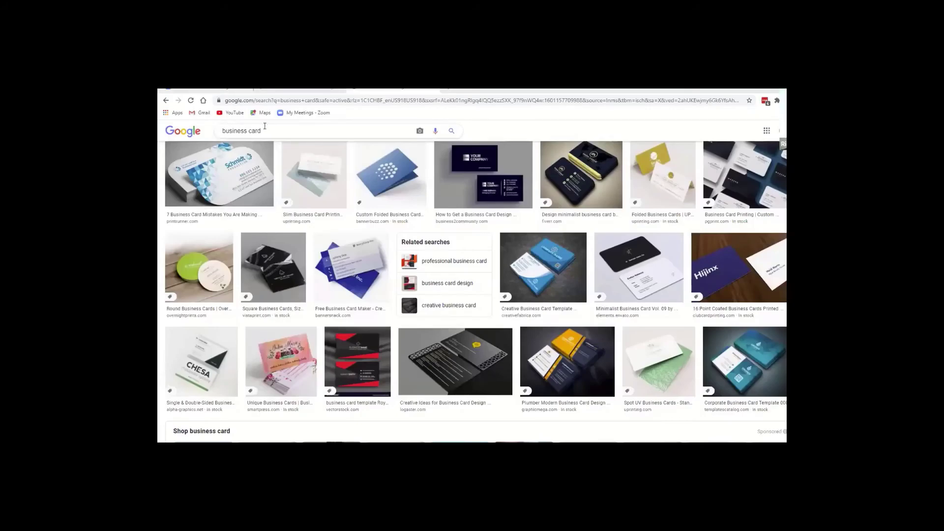
left_click(265, 130)
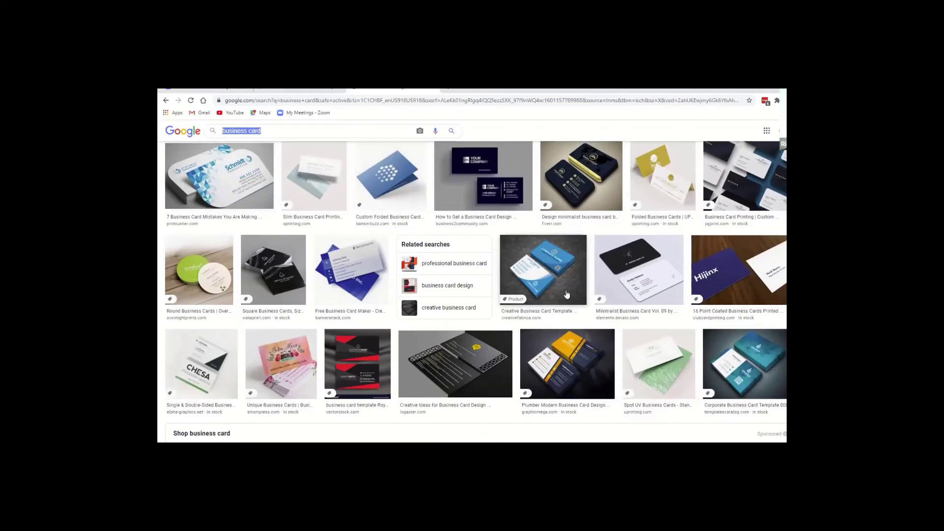
scroll(567, 294, "up", 1)
scroll(567, 294, "down", 5)
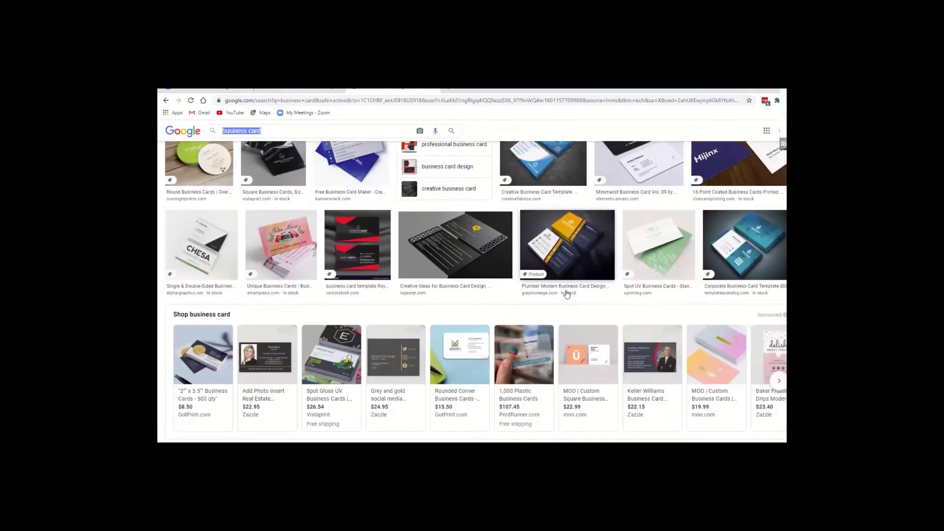
mouse_move(567, 294)
Browse the business card image grid and shopping carousel, then select the search box.
scroll(566, 294, "down", 1)
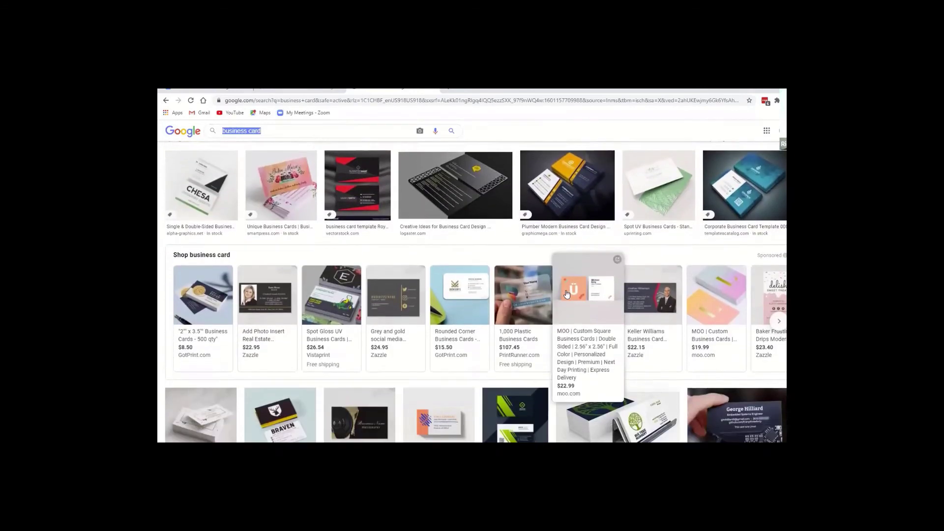
scroll(566, 294, "up", 2)
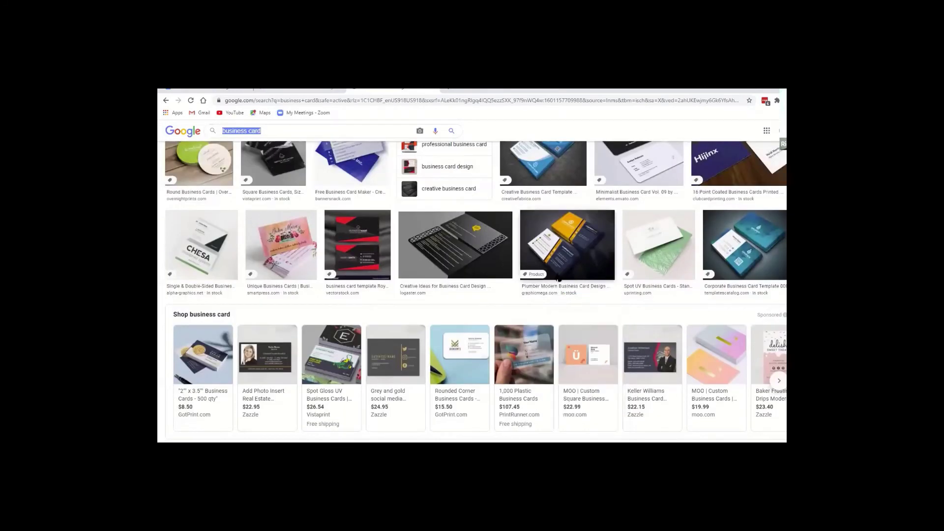
scroll(555, 276, "down", 1)
scroll(553, 276, "down", 5)
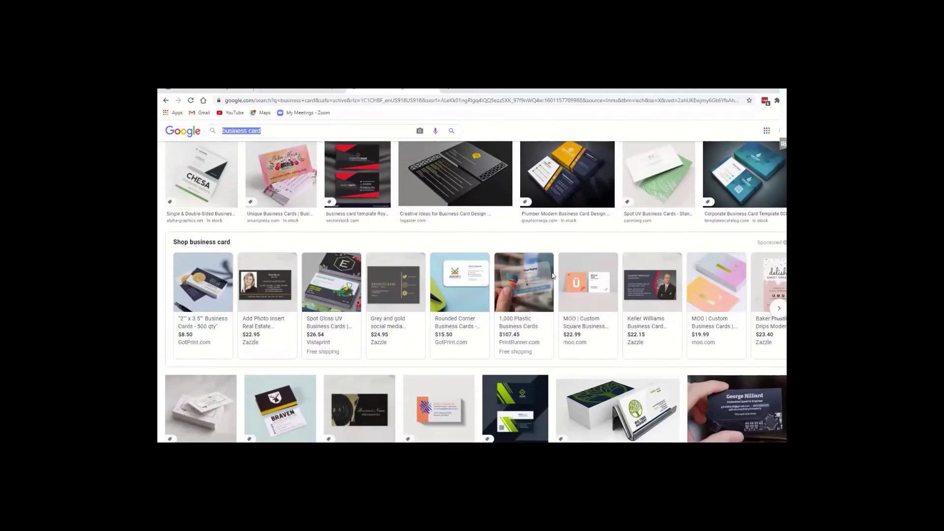
scroll(553, 275, "down", 3)
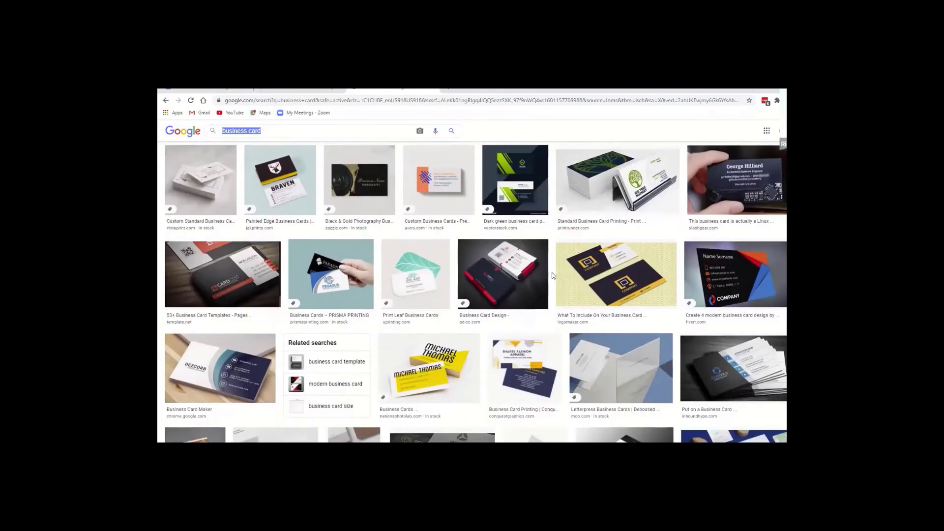
scroll(553, 276, "up", 5)
scroll(265, 203, "up", 6)
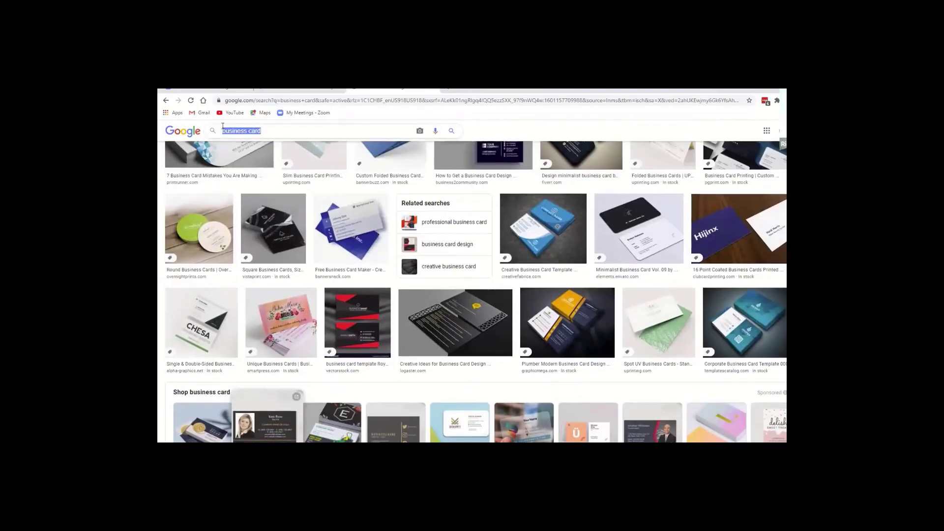
left_click(223, 129)
Change the query to 'photography business card' and view the image results.
type("lad")
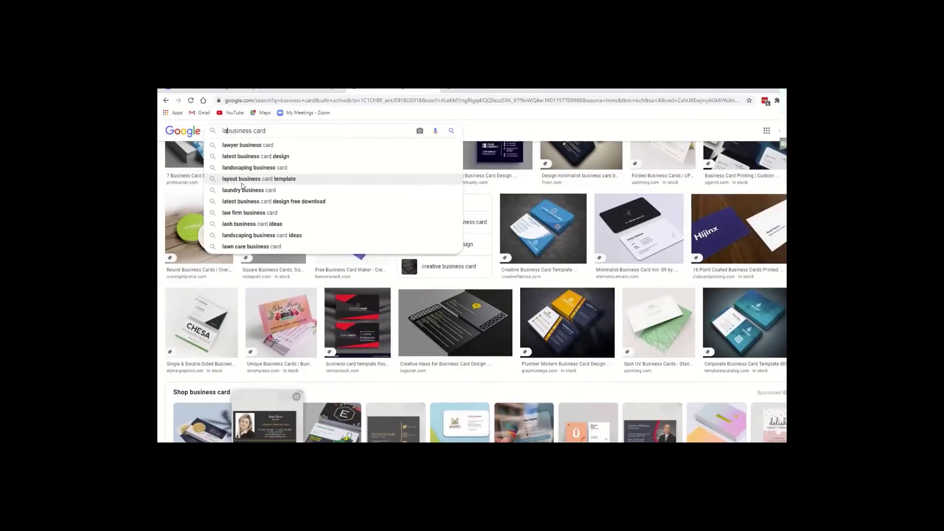
key("BackSpace")
key("BackSpace")
key("BackSpace")
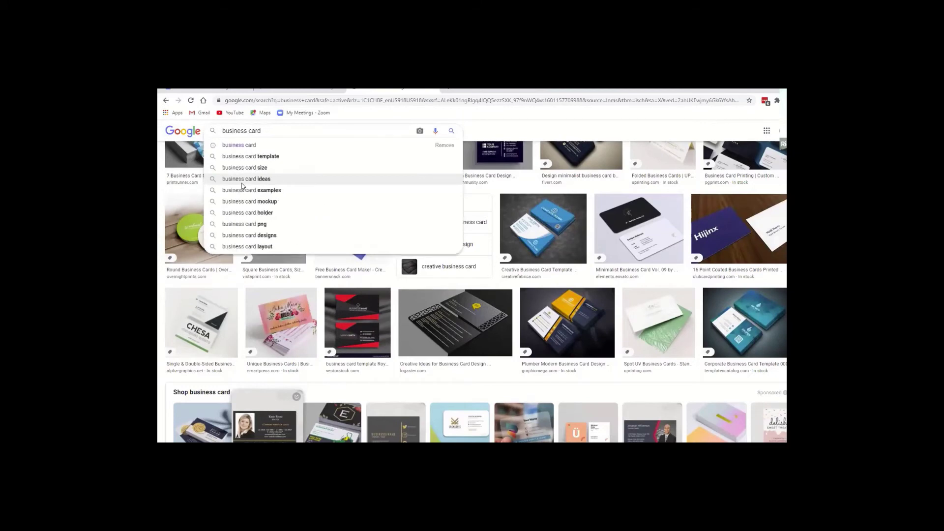
type("photography")
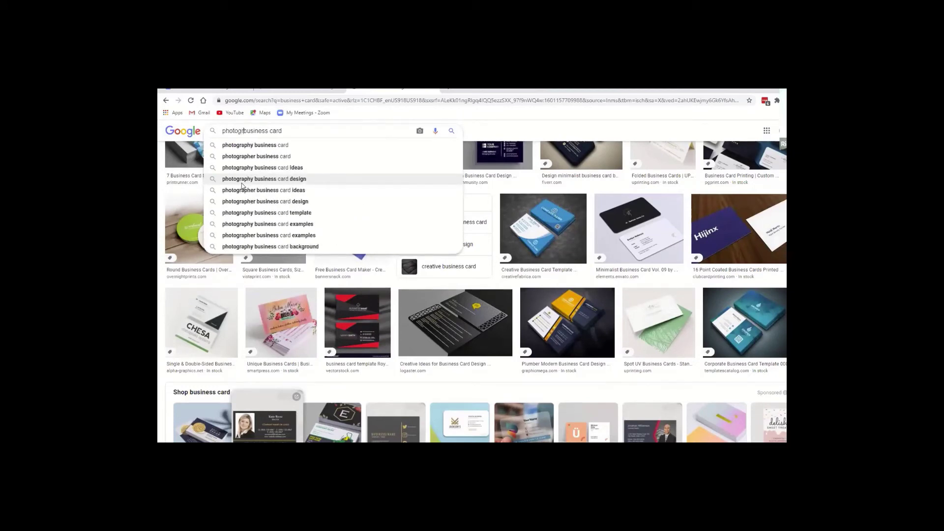
key("Return")
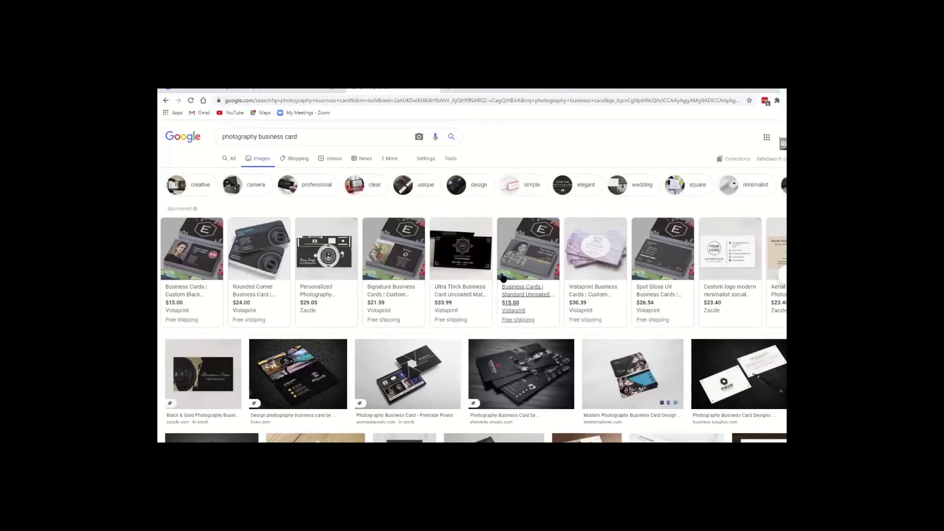
scroll(354, 378, "down", 3)
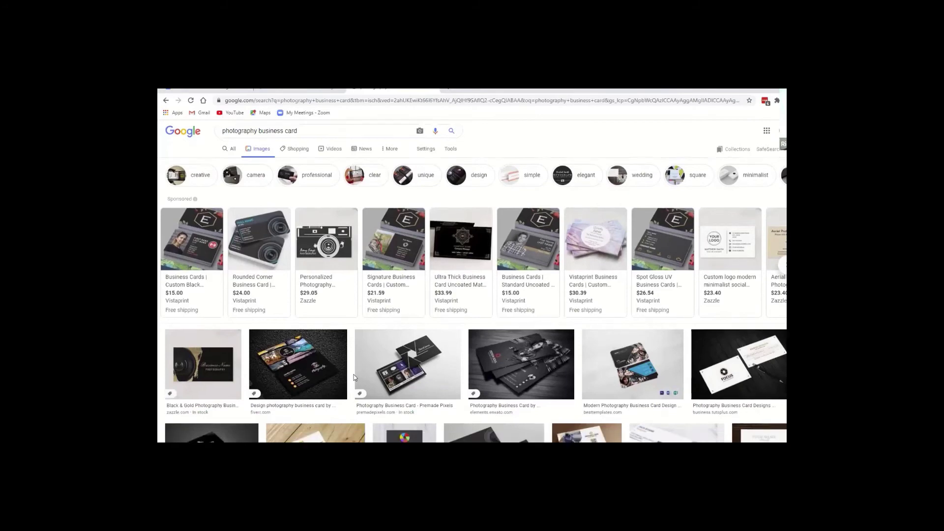
scroll(353, 376, "up", 3)
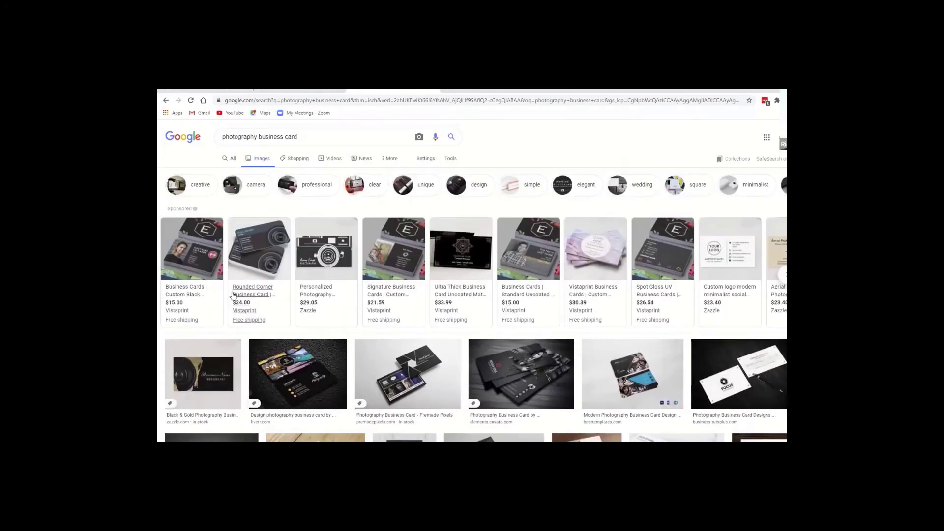
Open the sponsored Vistaprint listing and look over its business cards page and free-shipping offer.
left_click(184, 253)
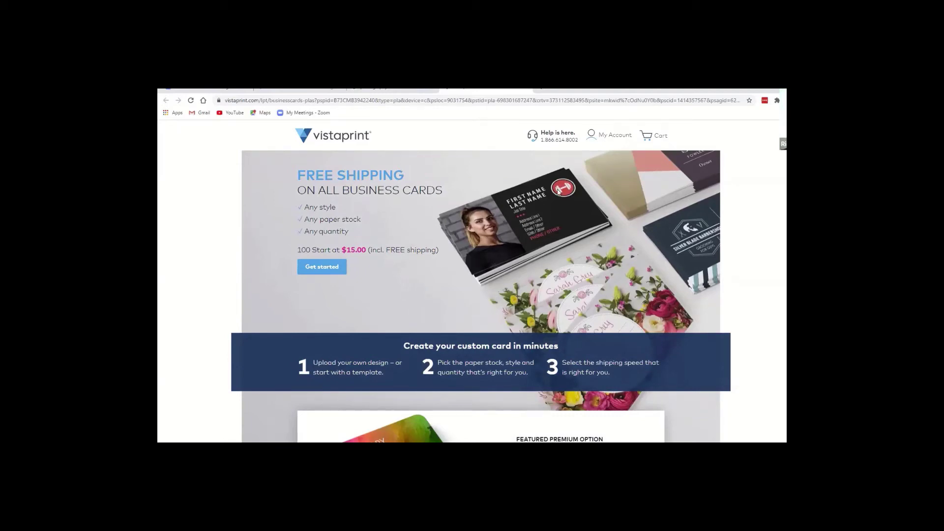
scroll(465, 437, "down", 3)
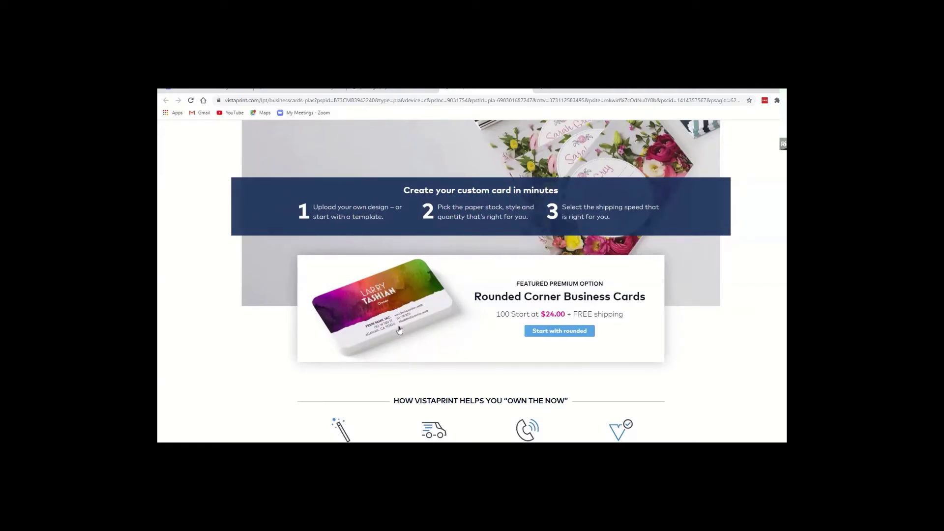
scroll(417, 318, "up", 3)
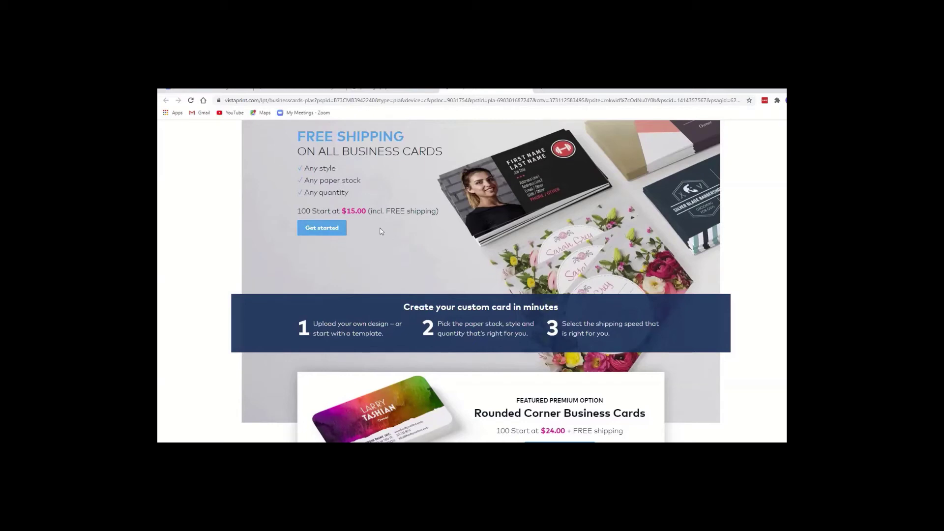
scroll(235, 215, "up", 1)
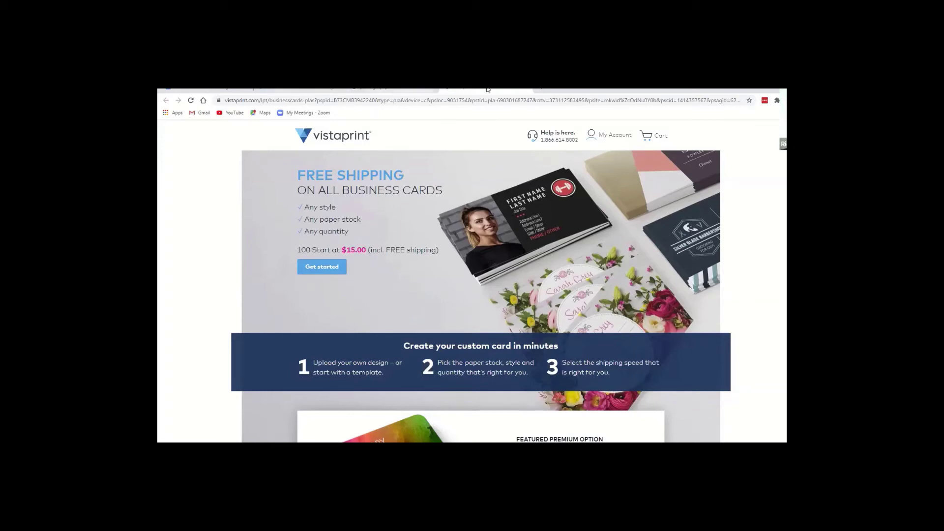
Load pexels.com in a new Chrome tab.
left_click(543, 89)
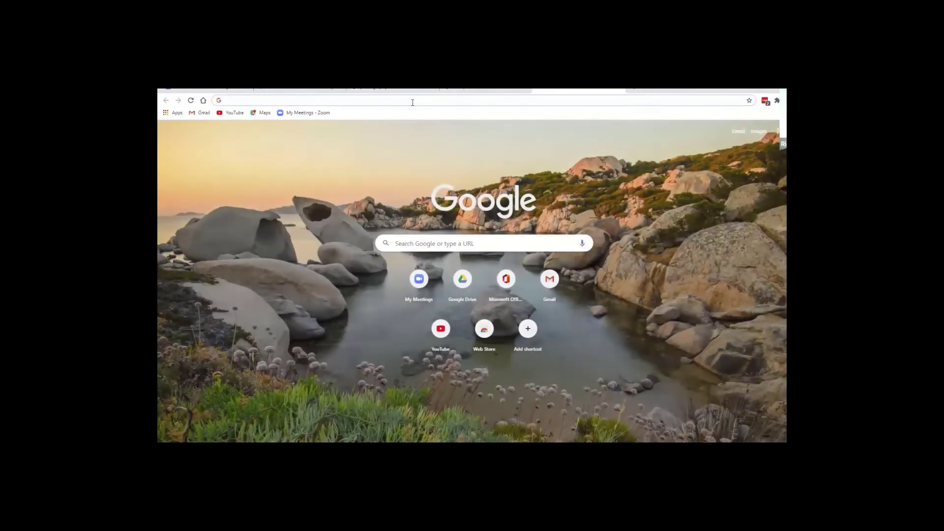
left_click(413, 102)
type("pexe")
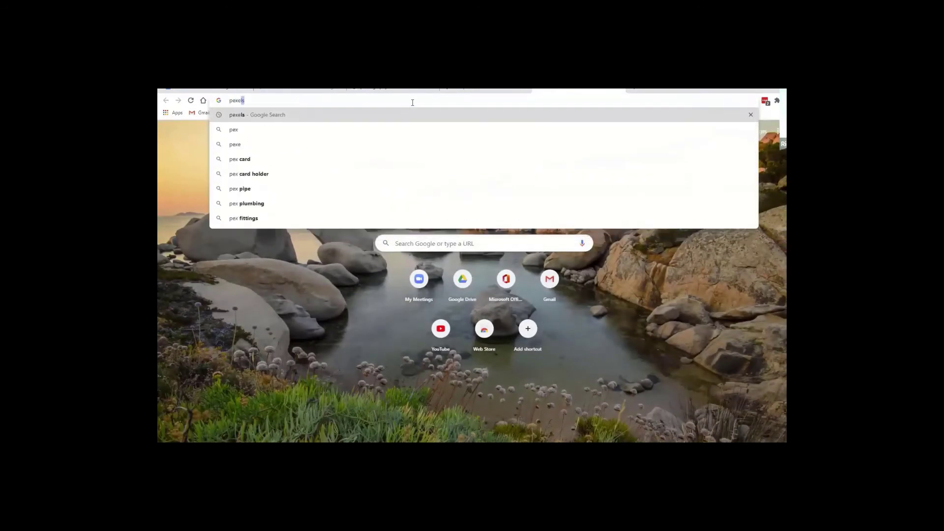
type("ls.com")
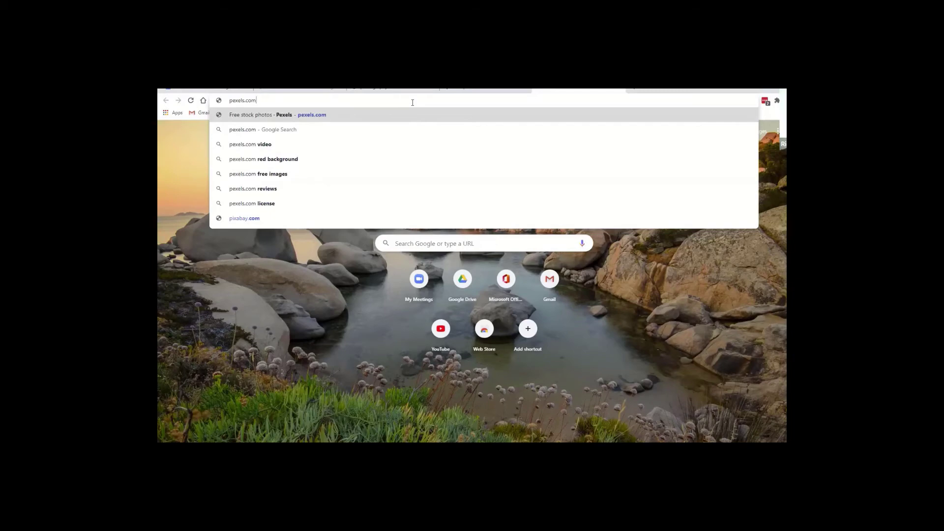
key("Return")
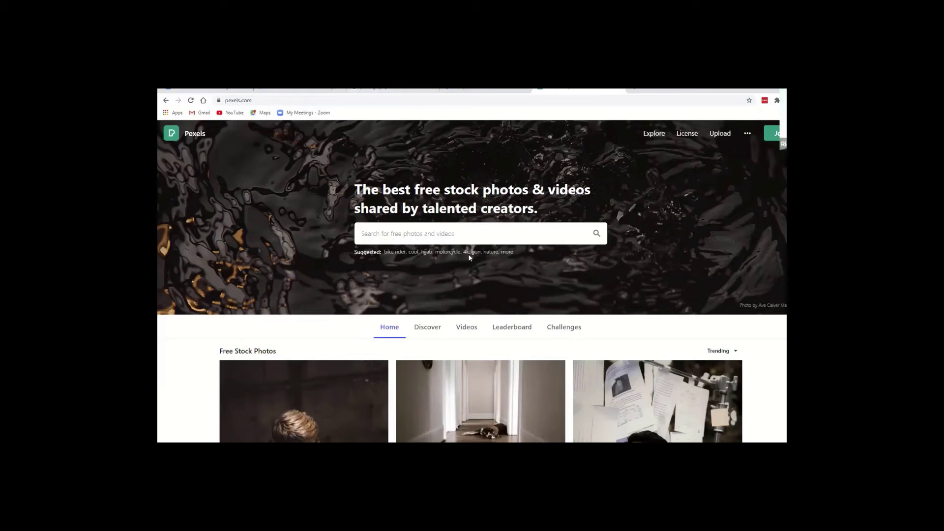
left_click(380, 234)
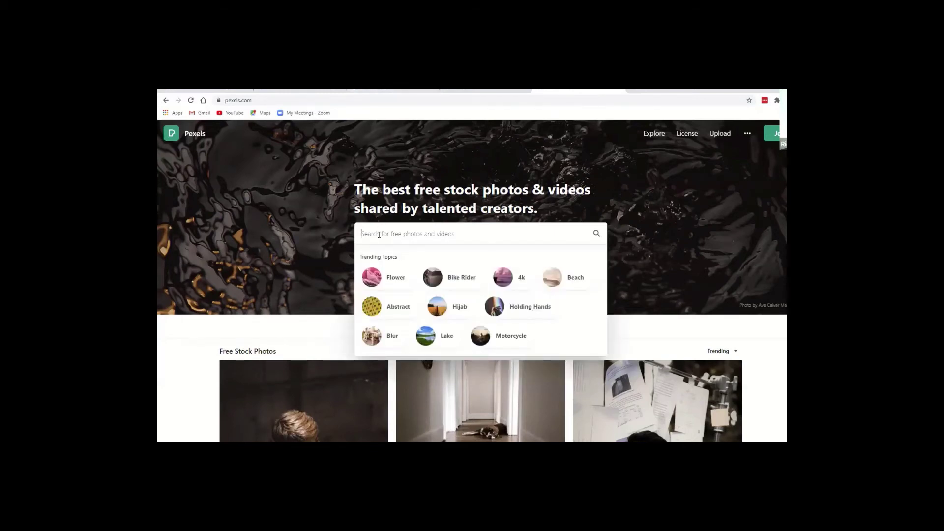
type("landsca")
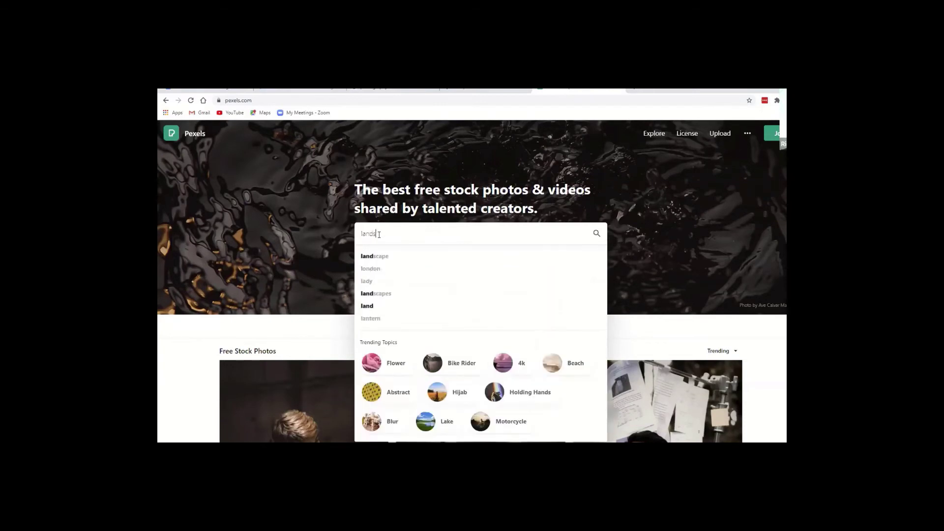
type("pe")
key("Return")
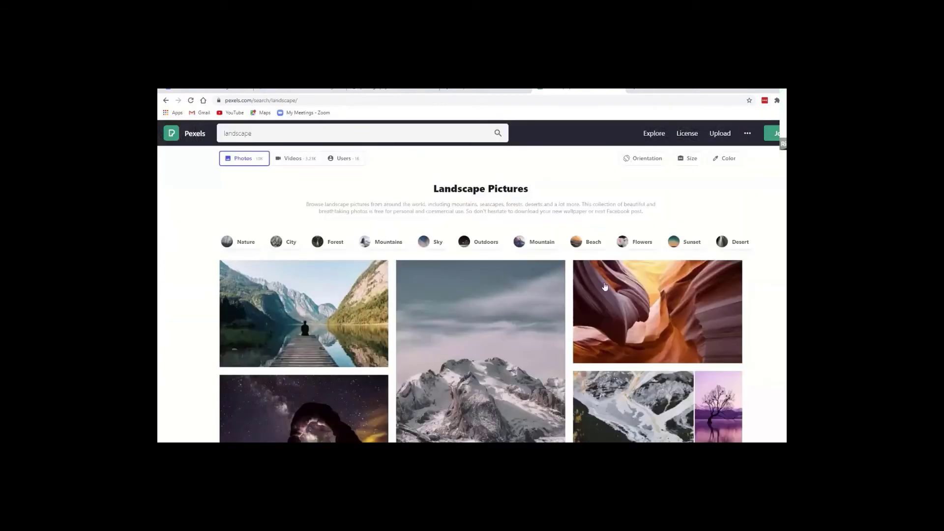
scroll(653, 303, "down", 3)
scroll(653, 303, "down", 5)
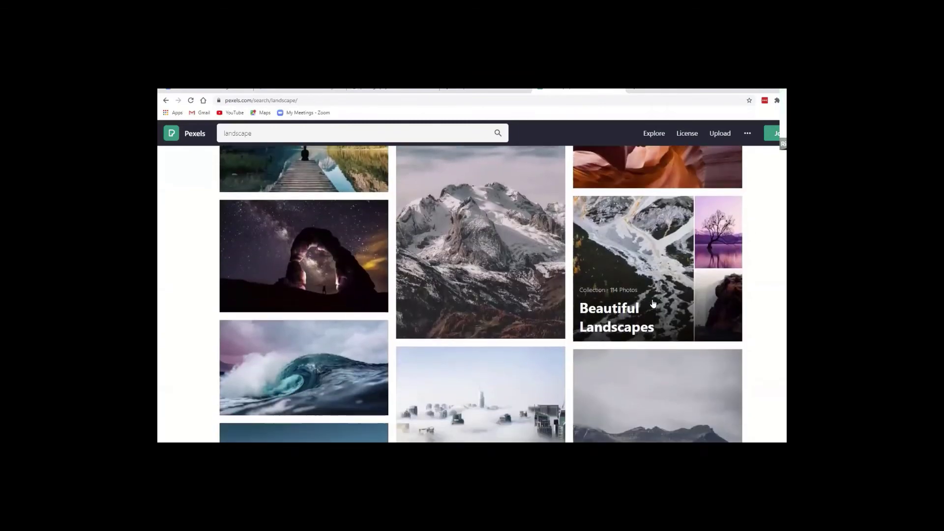
scroll(653, 303, "down", 4)
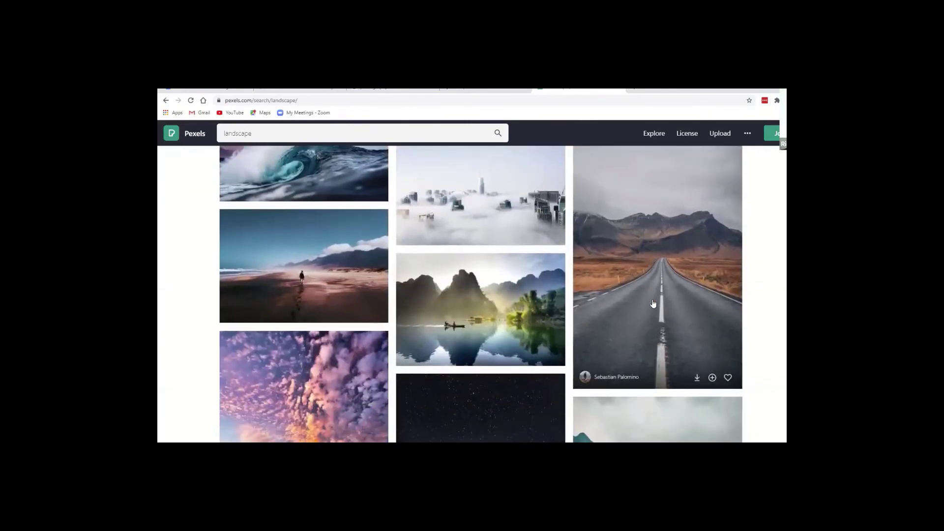
scroll(654, 303, "down", 5)
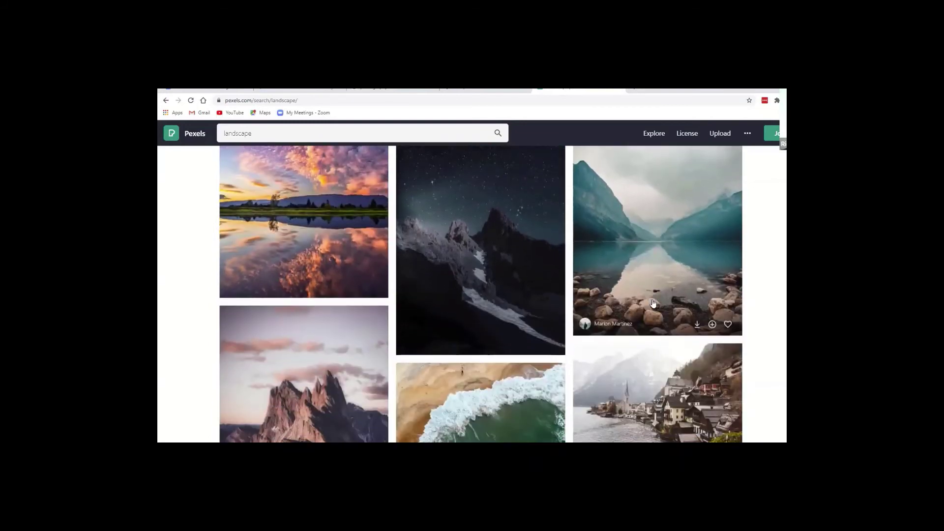
scroll(653, 303, "down", 5)
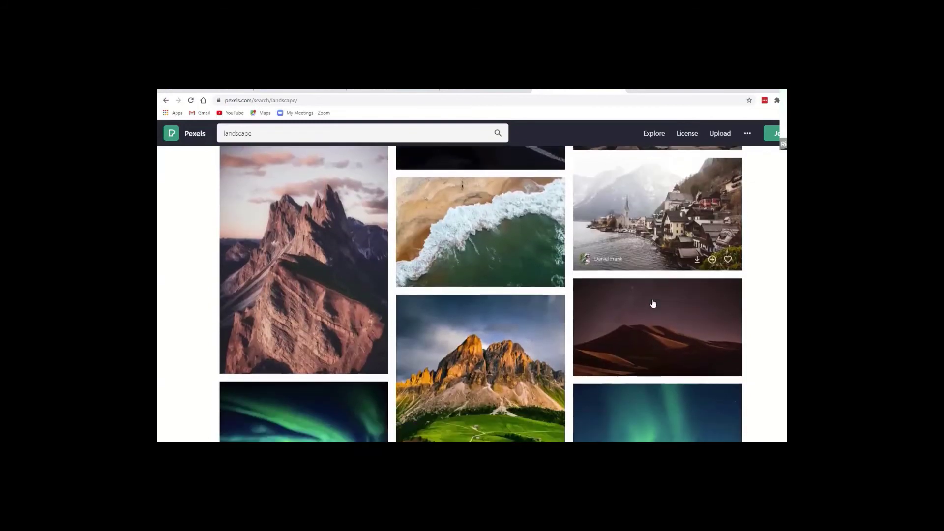
scroll(653, 303, "down", 4)
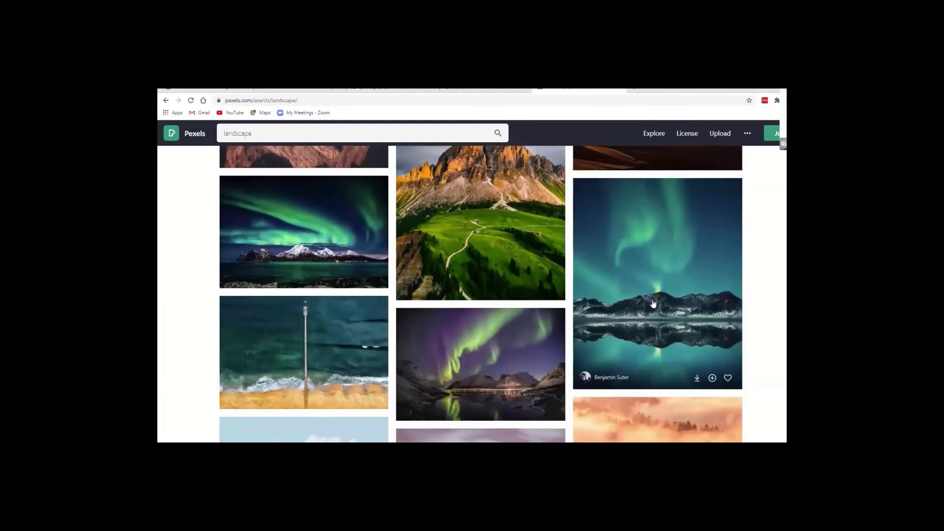
scroll(653, 303, "down", 3)
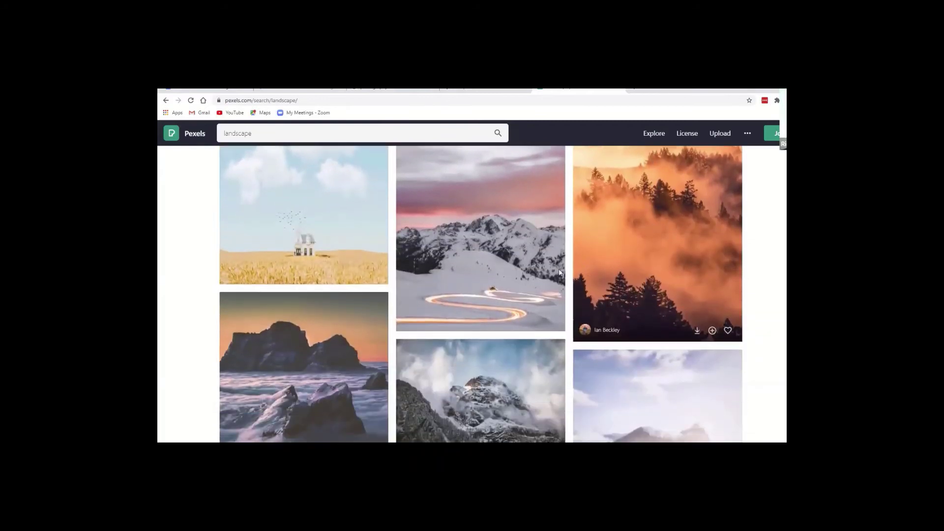
scroll(516, 301, "down", 6)
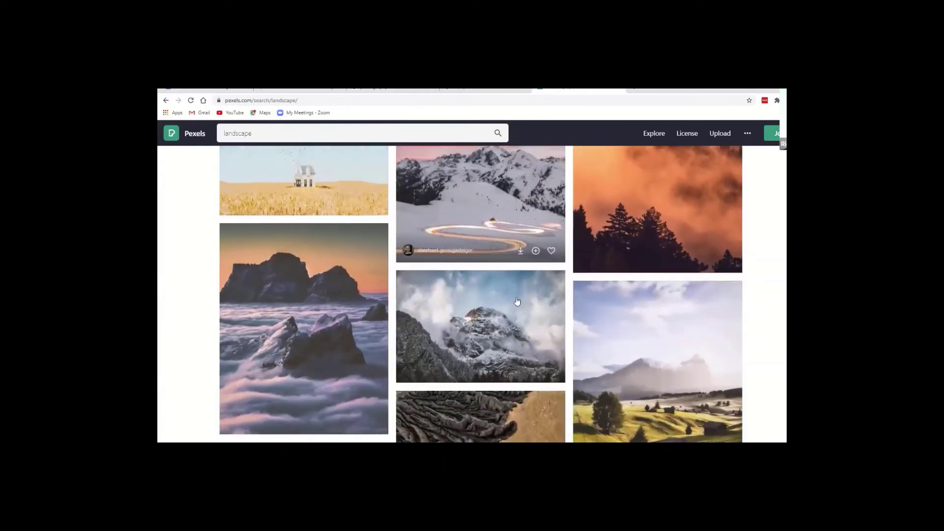
scroll(517, 300, "down", 4)
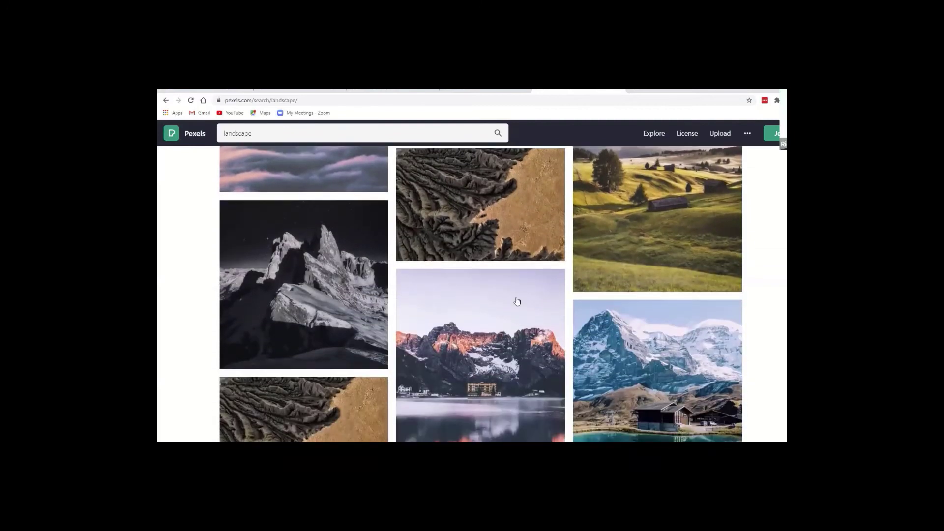
scroll(517, 301, "down", 2)
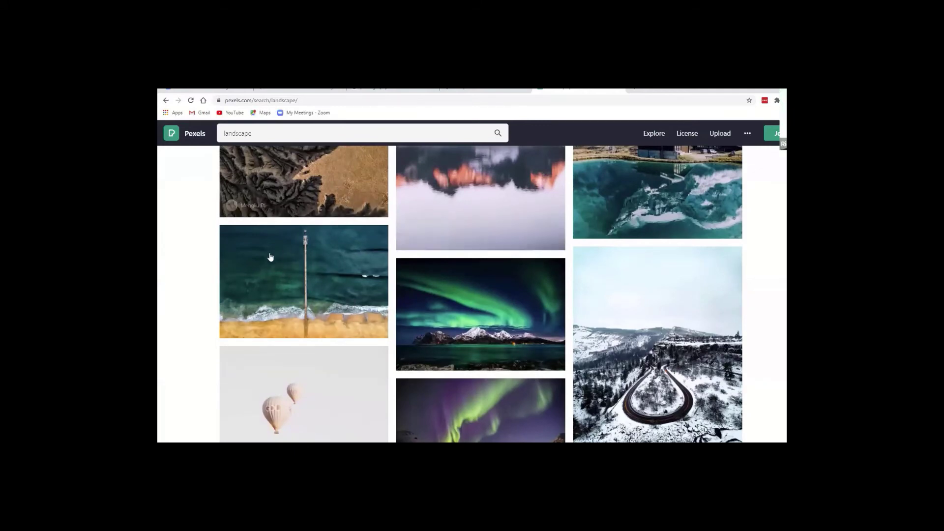
scroll(398, 288, "down", 6)
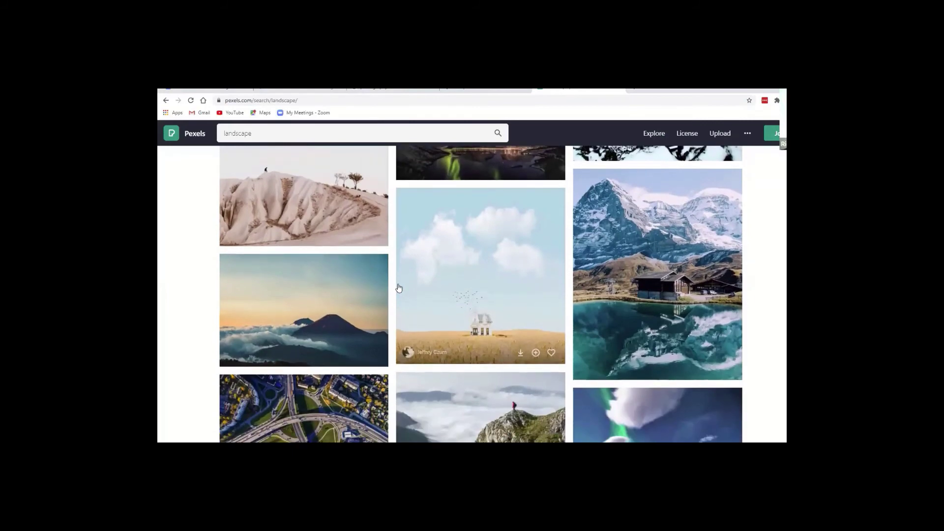
scroll(399, 288, "up", 15)
scroll(398, 288, "up", 15)
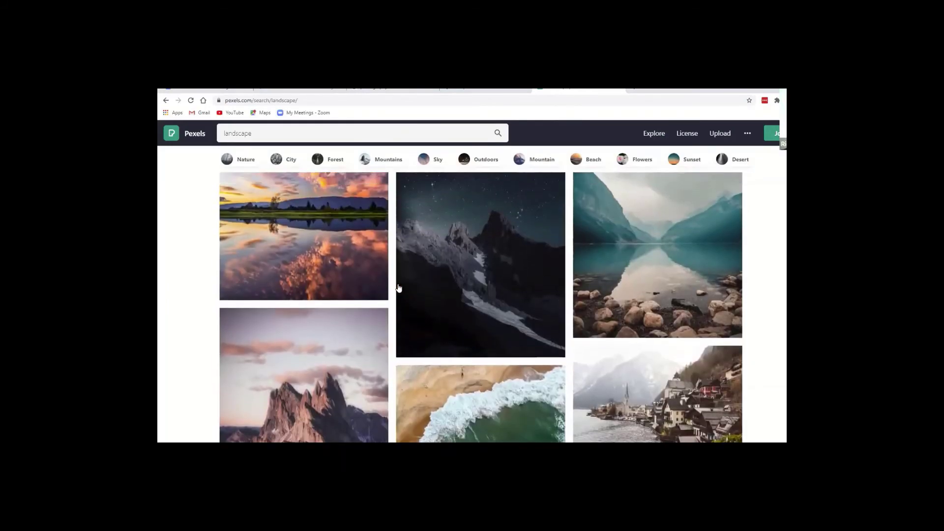
scroll(399, 288, "up", 10)
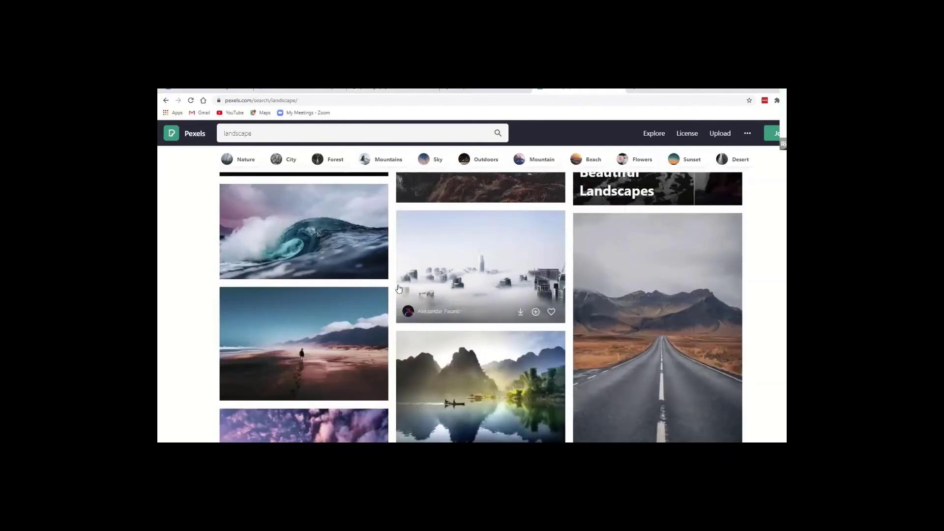
scroll(398, 289, "down", 3)
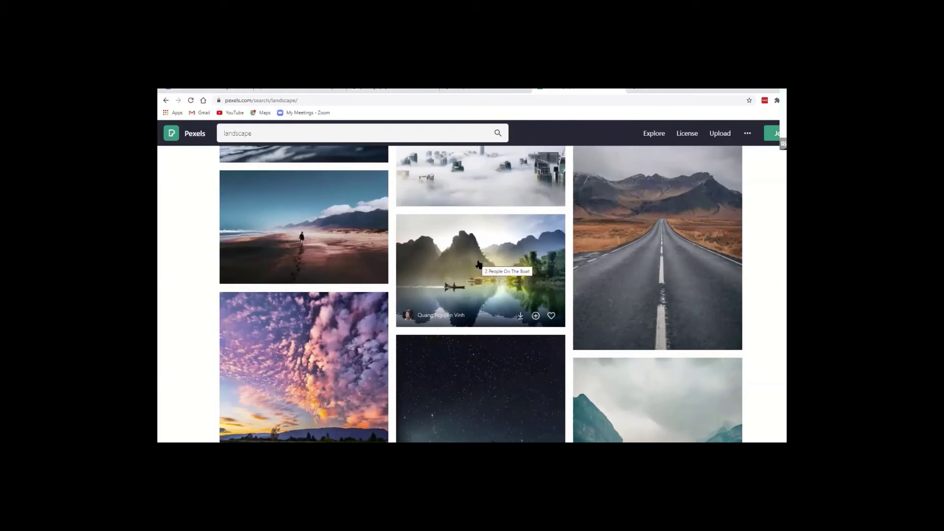
Download the misty lake photo with the boat for free and return to the landscape results.
left_click(478, 263)
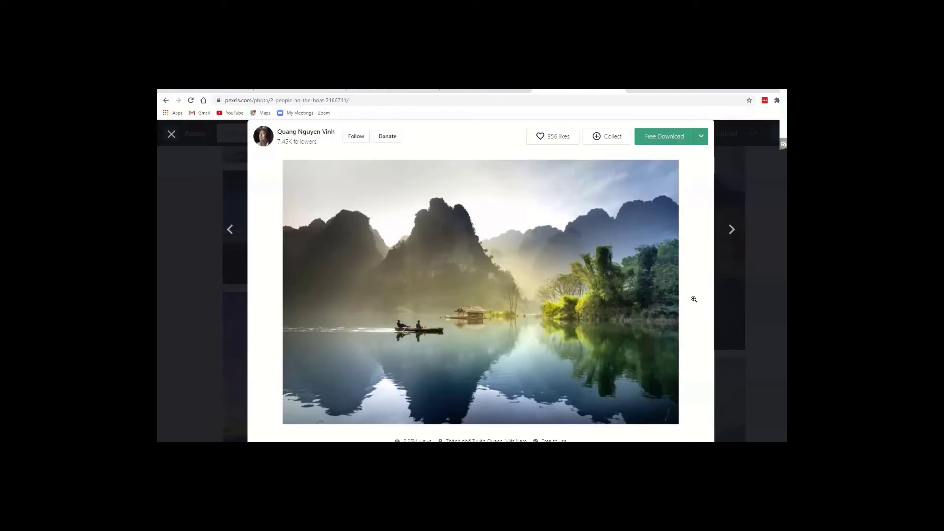
scroll(696, 291, "down", 1)
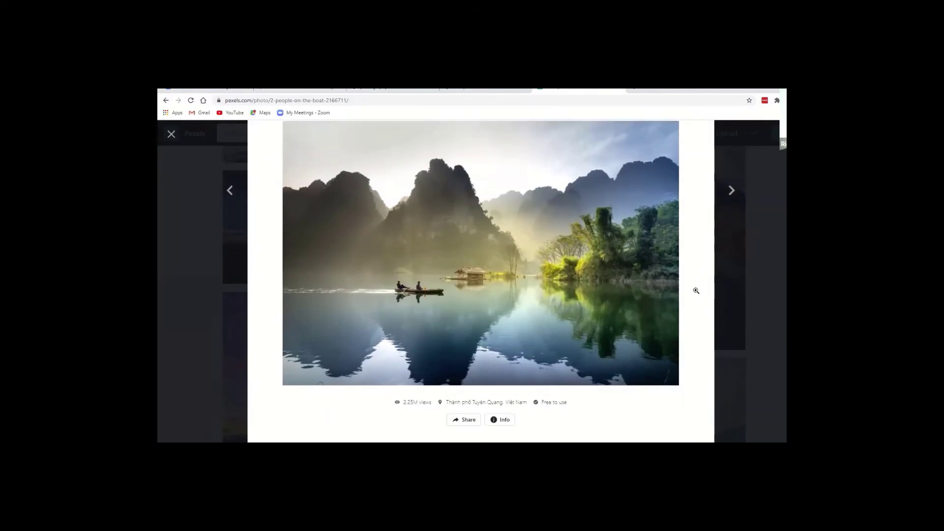
scroll(696, 291, "up", 1)
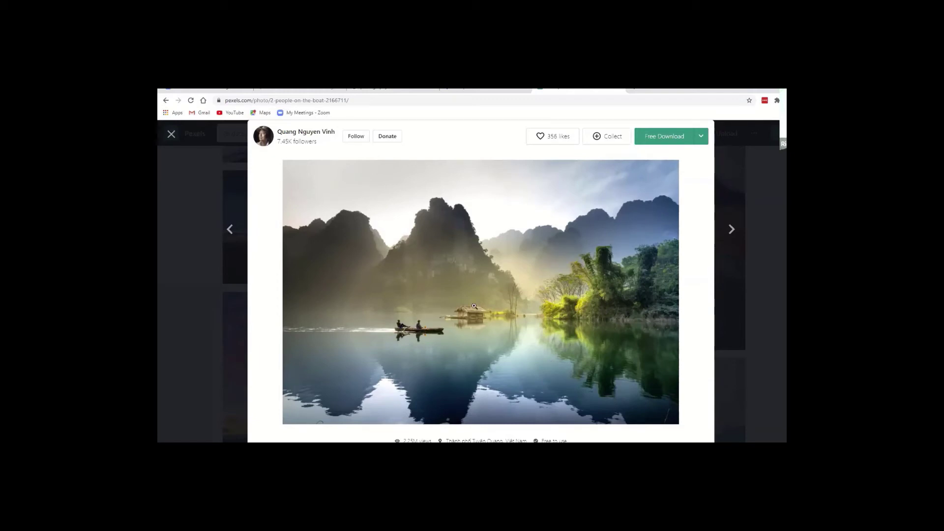
left_click(664, 141)
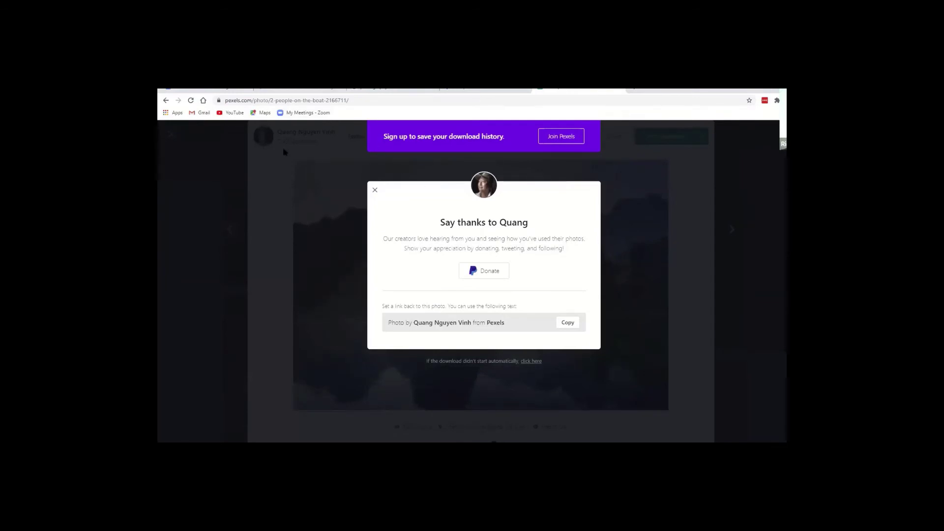
left_click(375, 190)
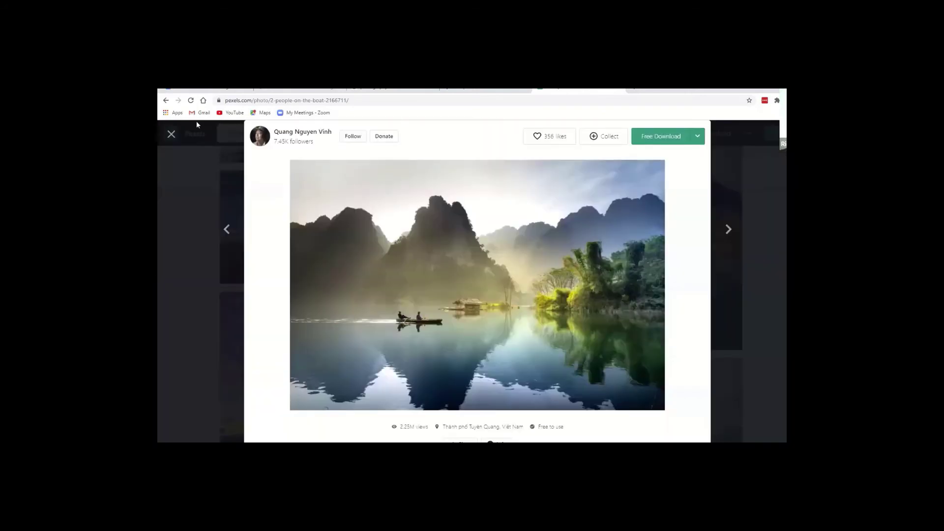
left_click(172, 135)
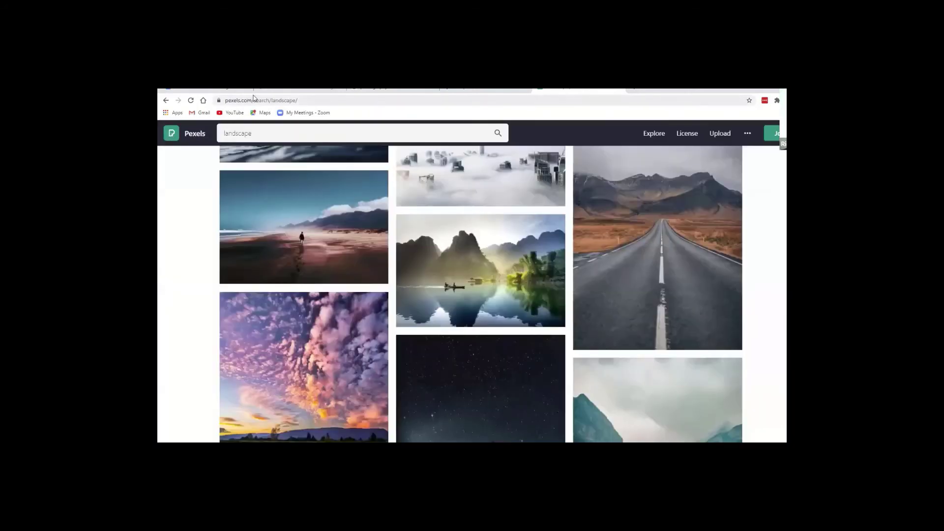
left_click(282, 131)
left_click(282, 130)
key("ctrl+a")
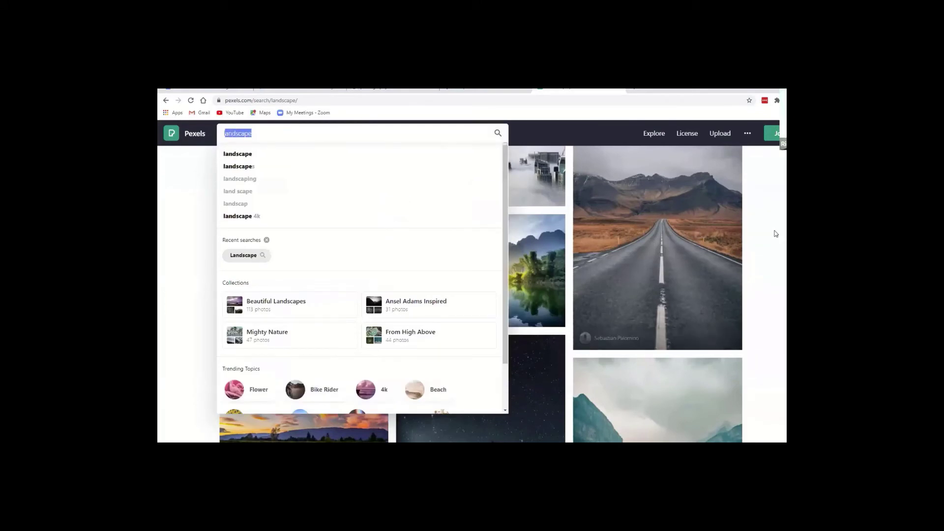
left_click(647, 207)
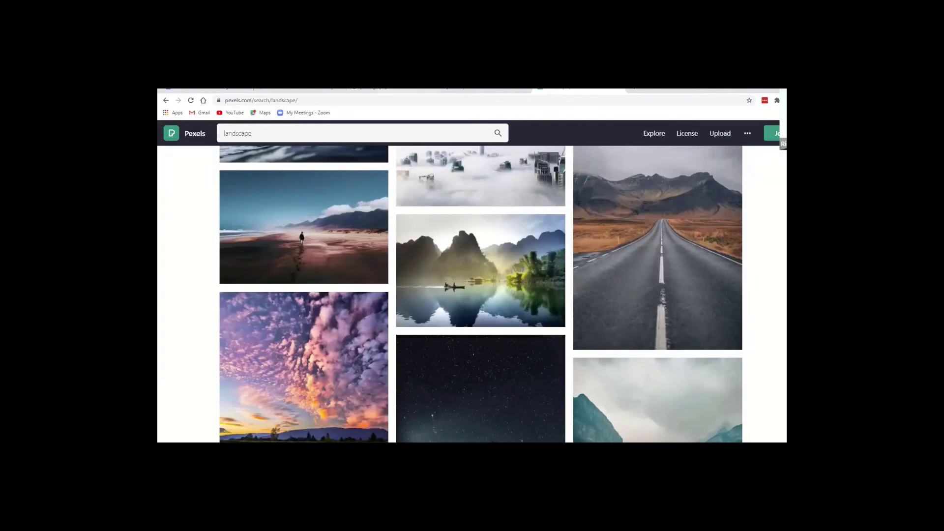
Bring up the Vistaprint business cards page at 80% zoom to review free shipping and rounded corners.
left_click(468, 90)
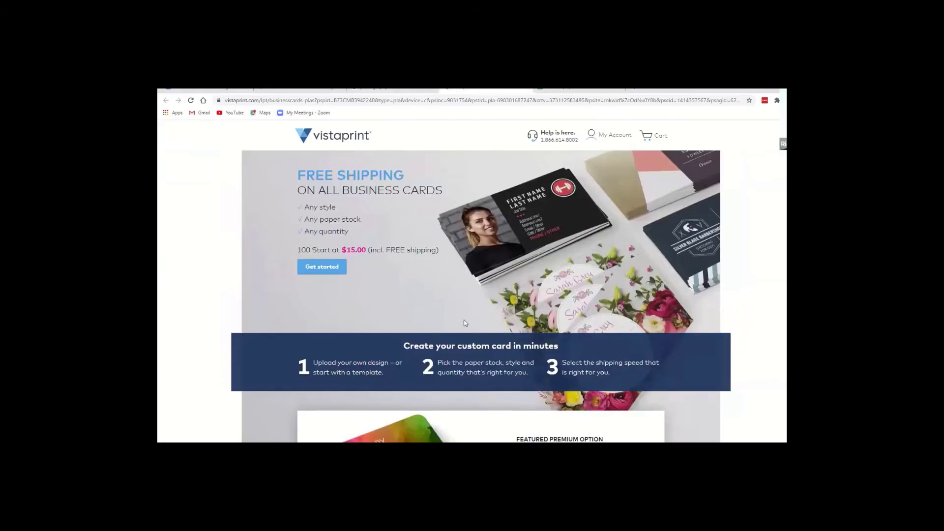
scroll(468, 319, "down", 2)
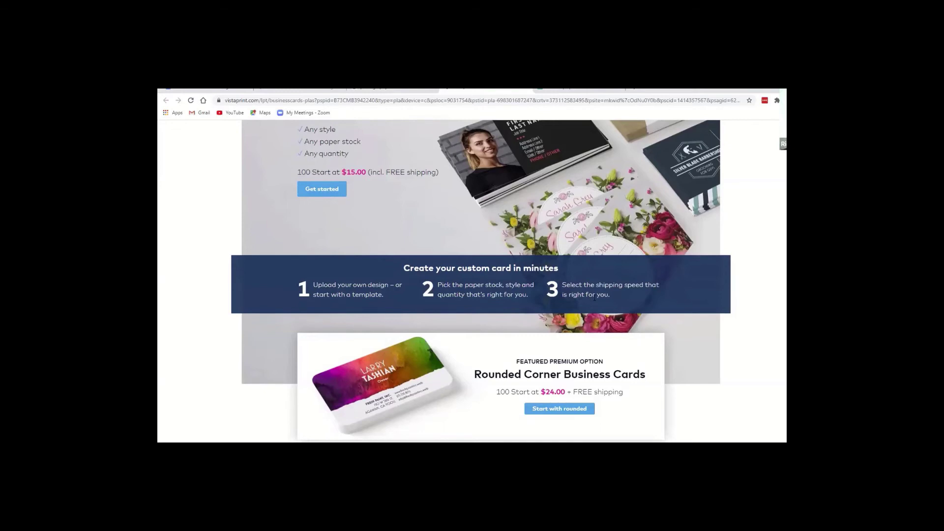
key("ctrl+minus")
key("ctrl+minus")
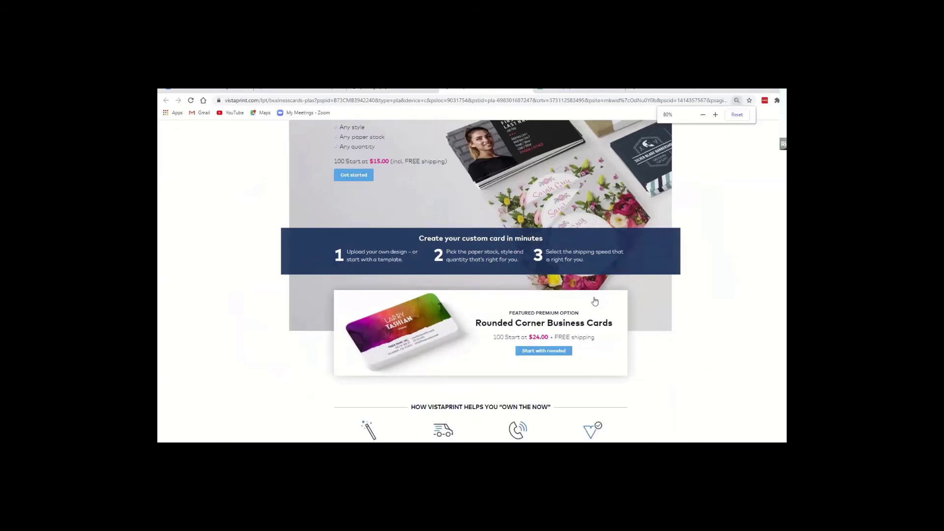
scroll(663, 350, "up", 1)
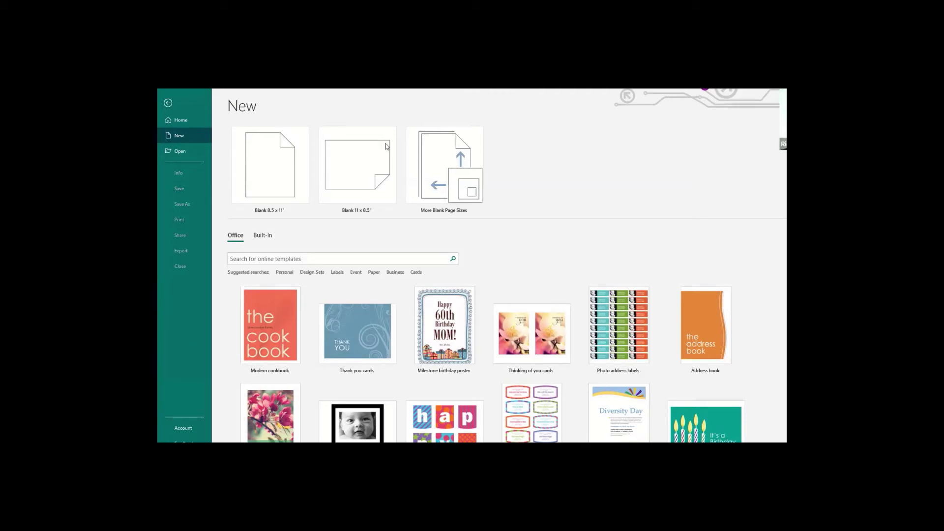
Scroll through the Office templates listed on Publisher's New screen.
scroll(545, 249, "down", 5)
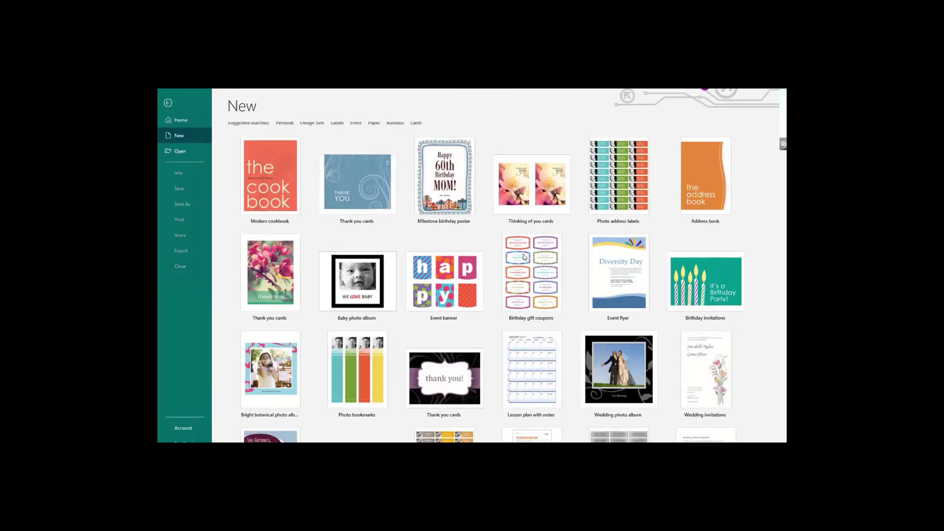
scroll(363, 258, "up", 1)
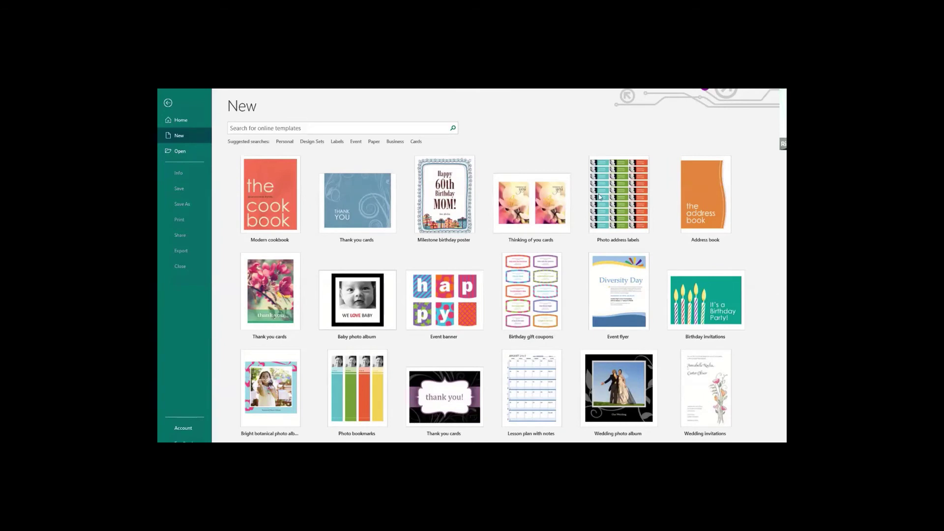
scroll(367, 197, "up", 4)
scroll(308, 217, "up", 1)
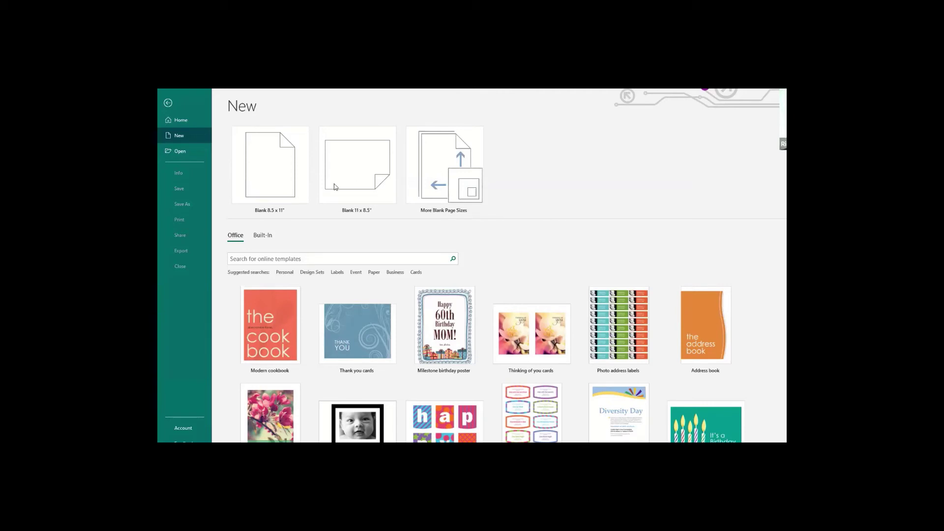
left_click(262, 236)
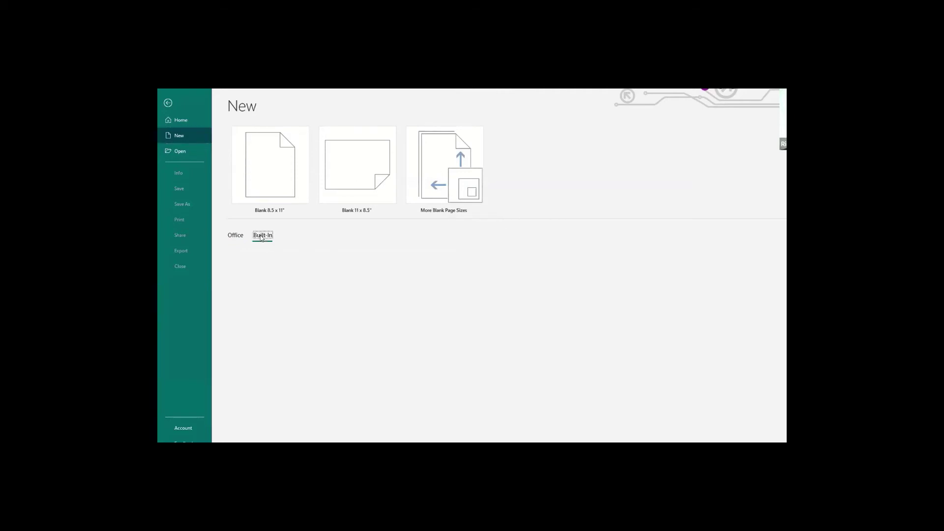
scroll(438, 254, "down", 3)
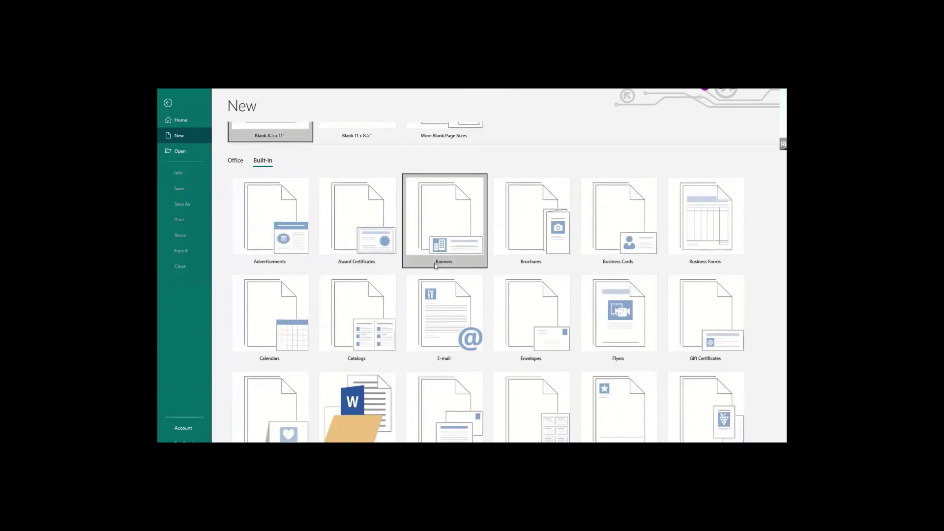
left_click(617, 228)
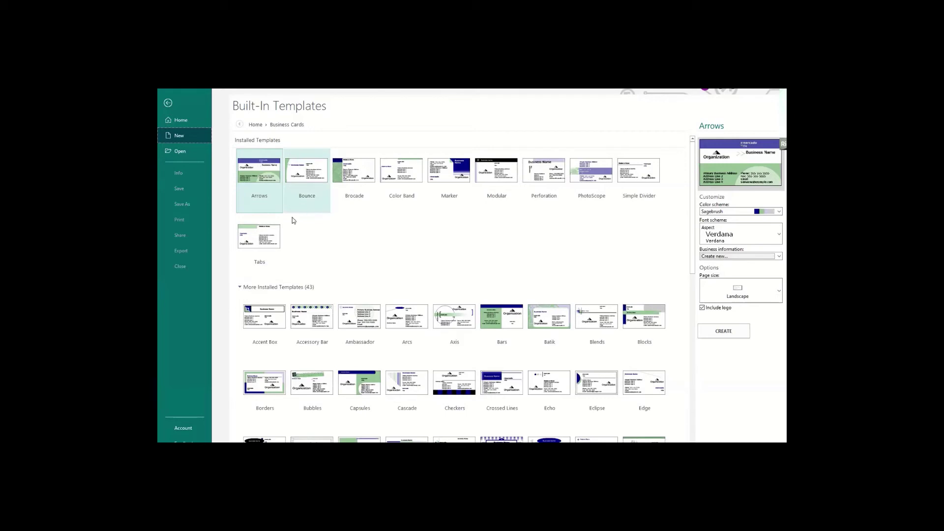
left_click(255, 125)
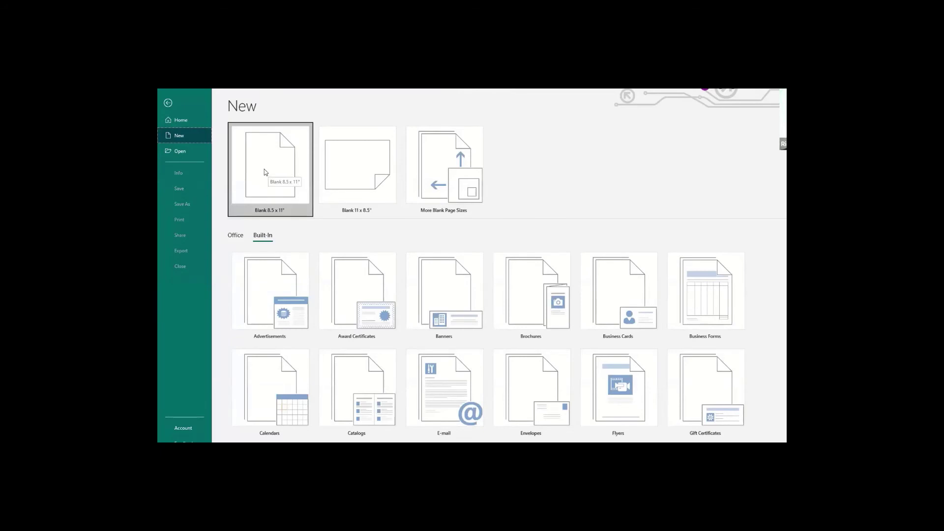
Create a blank 8.5 x 11" publication and show its Page Design options.
left_click(265, 172)
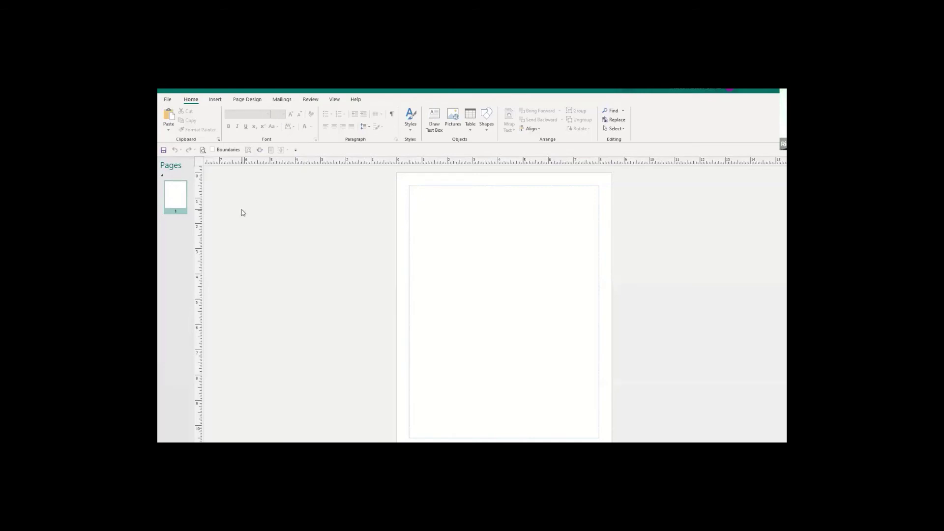
left_click(241, 101)
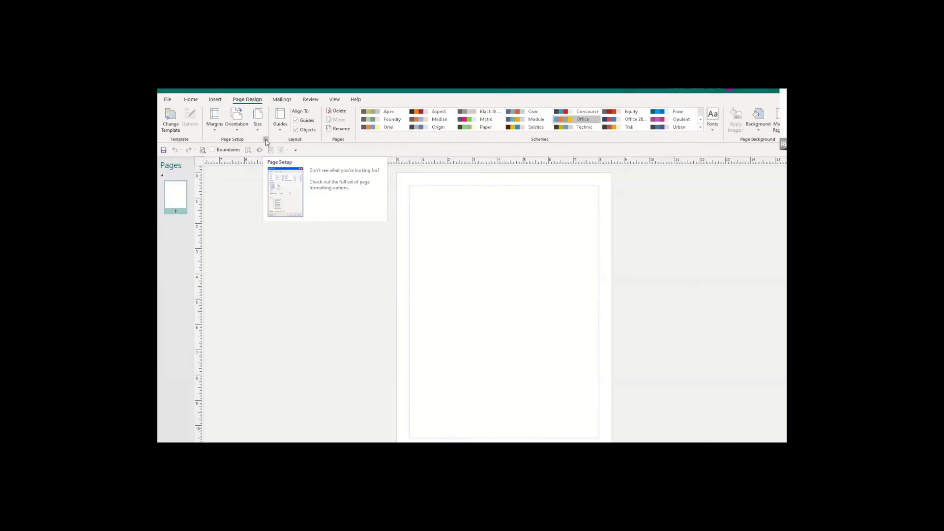
Open the Page Setup dialog from the Page Design tab's dialog launcher.
left_click(266, 140)
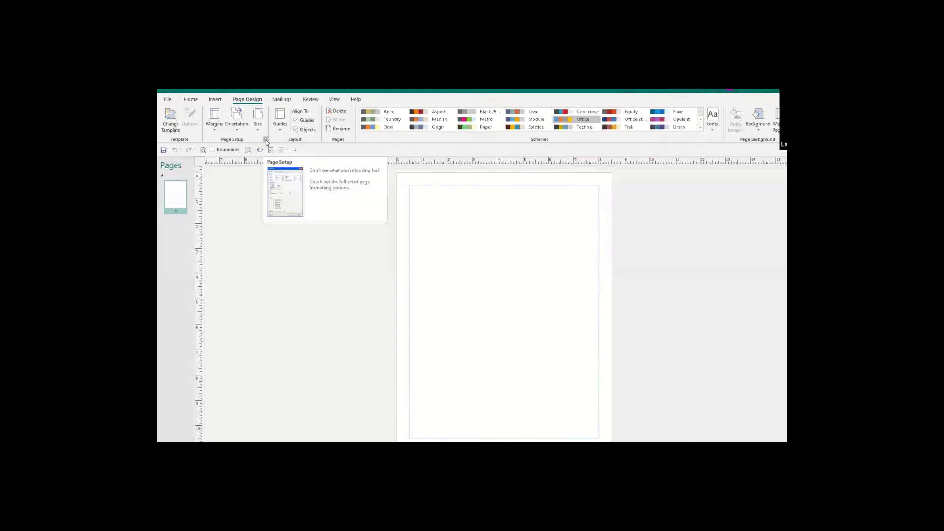
left_click(265, 141)
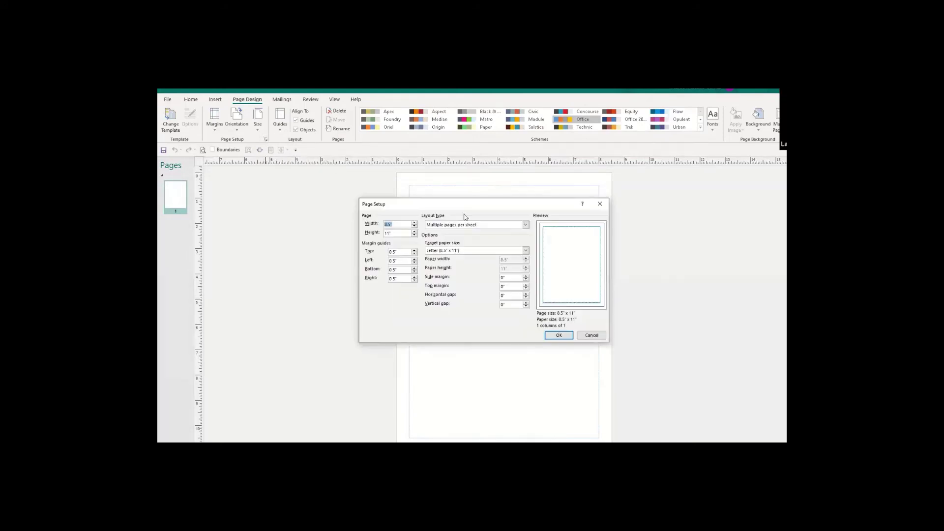
Set the page size to 4" wide by 2.5" high.
left_click_drag(471, 210, 364, 188)
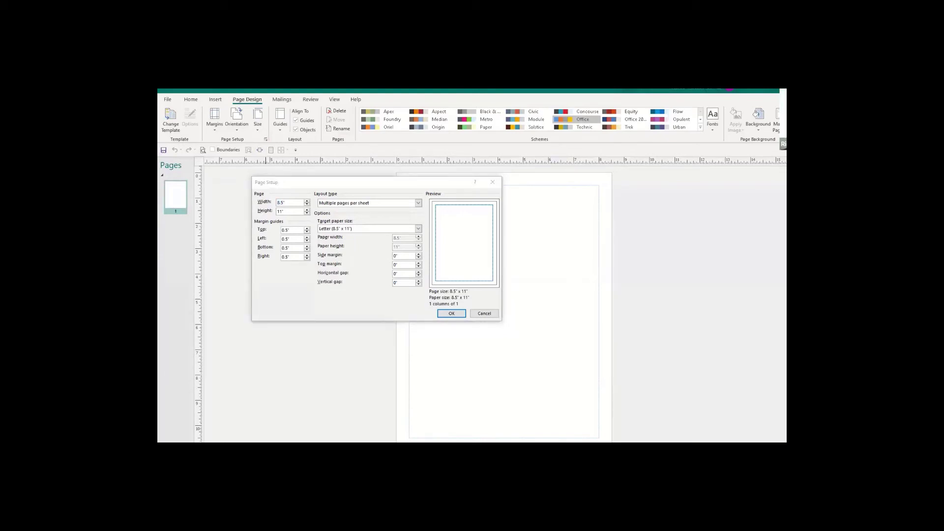
left_click(289, 205)
type("4")
key("Tab")
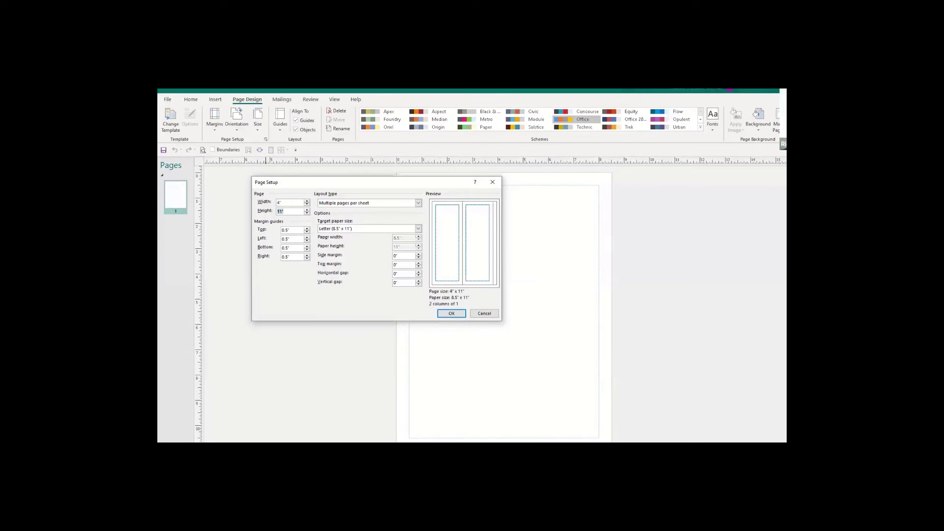
type("2.5")
key("Tab")
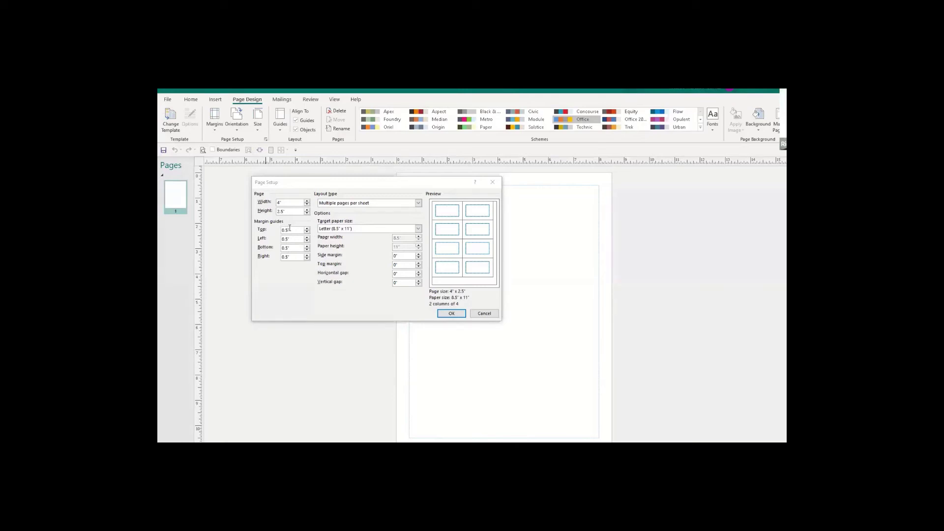
Set the top, left, bottom and right margin guides all to 0".
left_click(289, 228)
left_click_drag(290, 230, 277, 259)
type("0")
left_click(289, 239)
type("0")
left_click(294, 247)
type("0")
left_click(287, 257)
type("0")
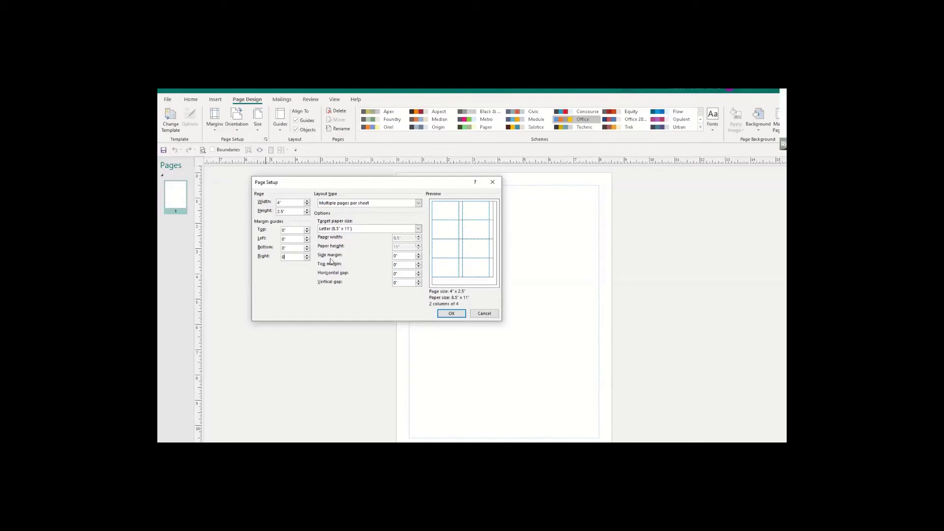
Set a 0.25" side margin and 0.5" top margin, then apply the page setup.
double_click(407, 256)
type(".25")
key("Tab")
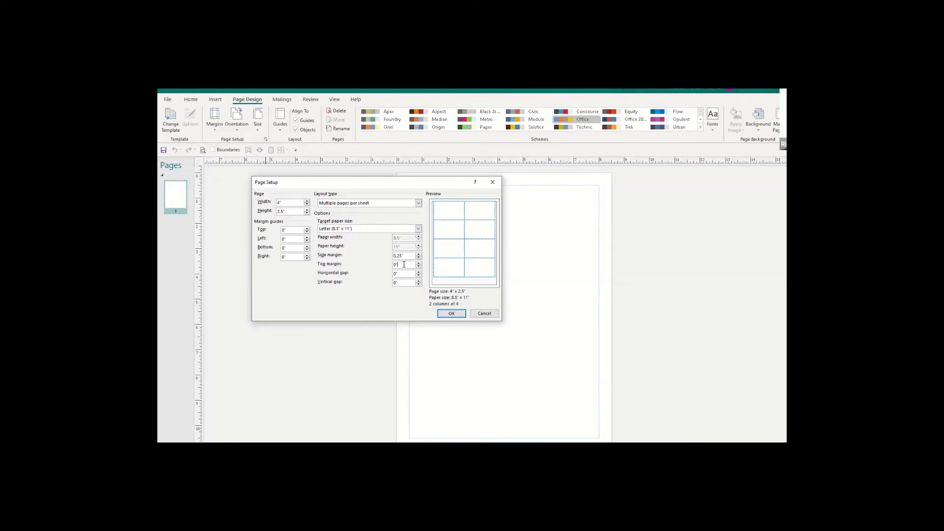
type(".5")
left_click(404, 274)
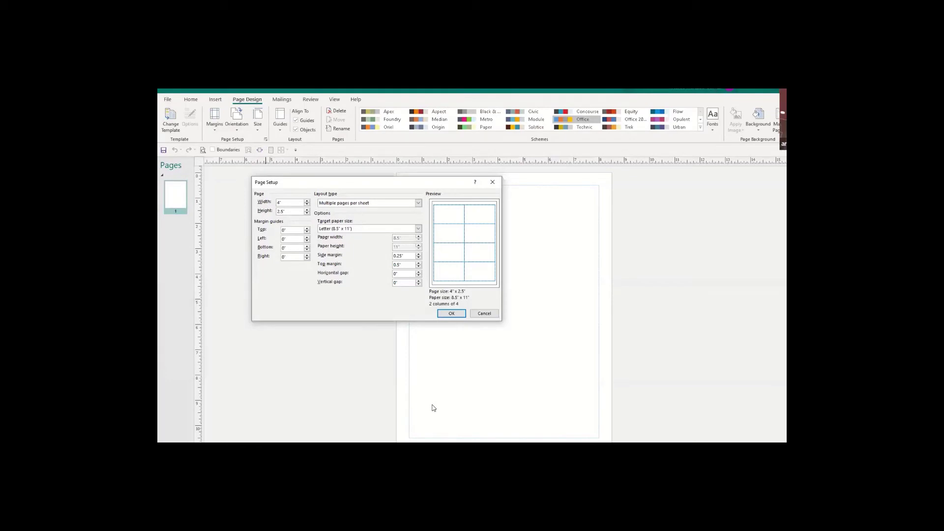
left_click(451, 314)
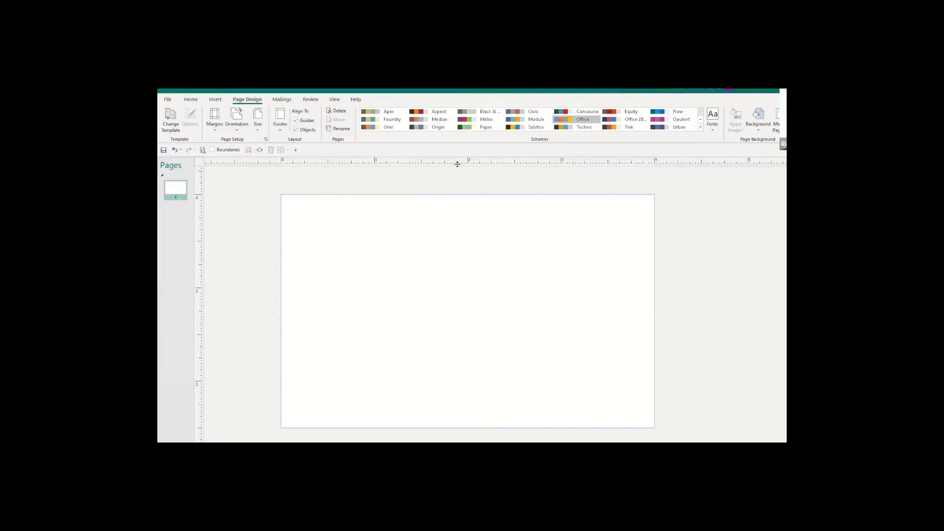
Add a horizontal guide about 1.5" down the card and align the ruler origin to its corner.
left_click_drag(457, 164, 460, 338)
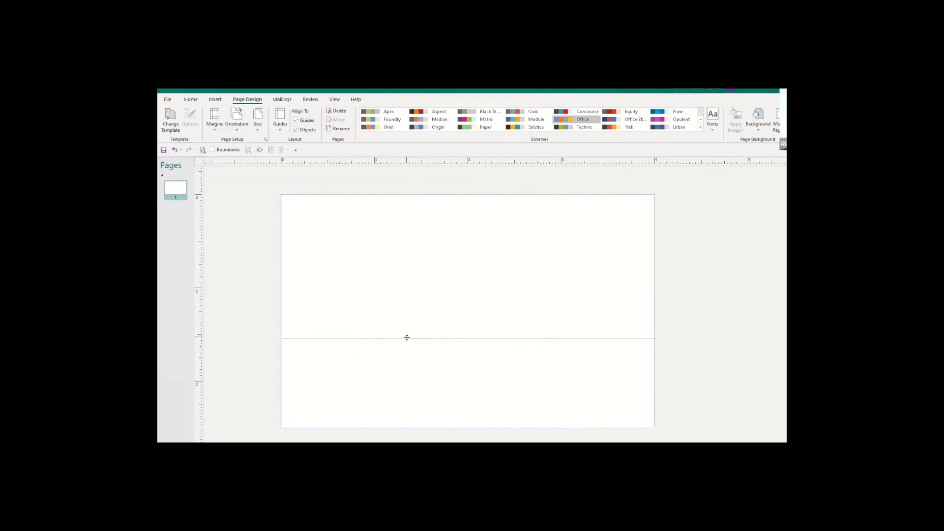
left_click_drag(409, 339, 409, 334)
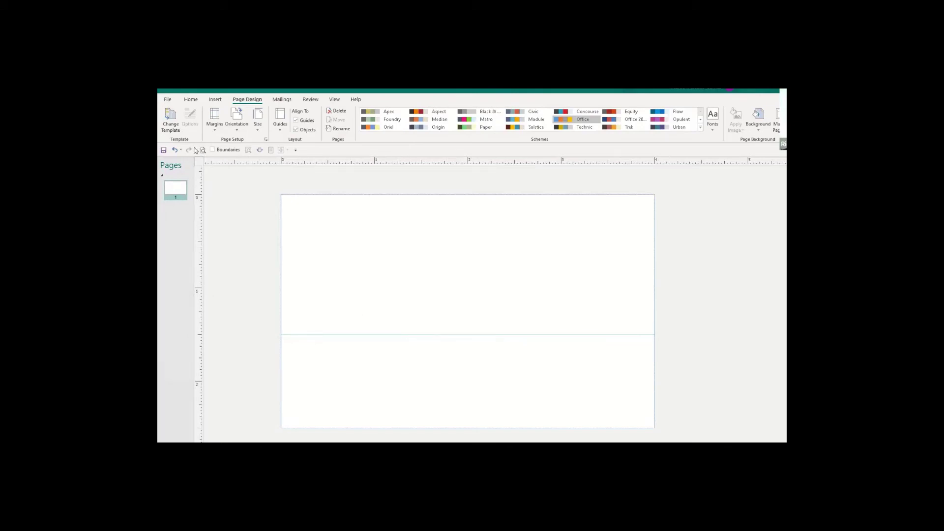
left_click_drag(199, 161, 275, 190)
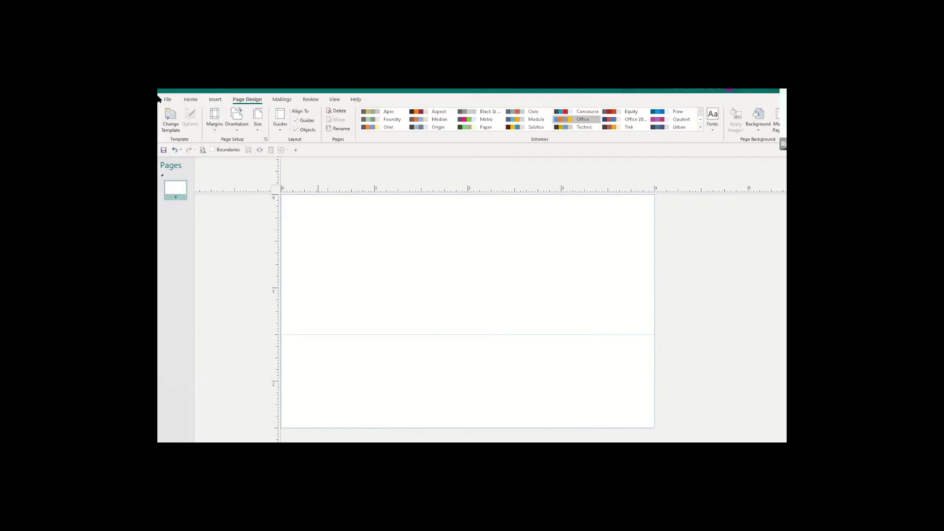
Insert the downloaded Pexels lake-and-mountains JPG from the Downloads folder onto the card.
left_click(215, 101)
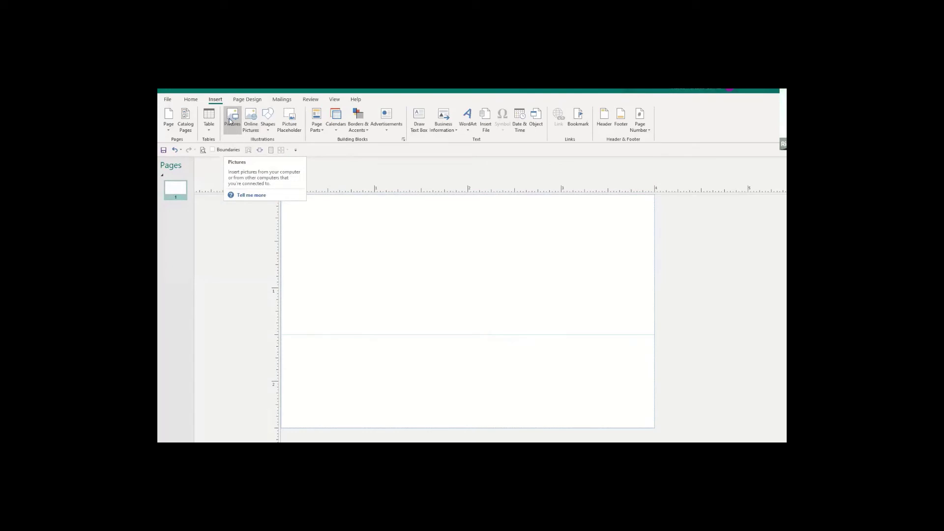
left_click(230, 121)
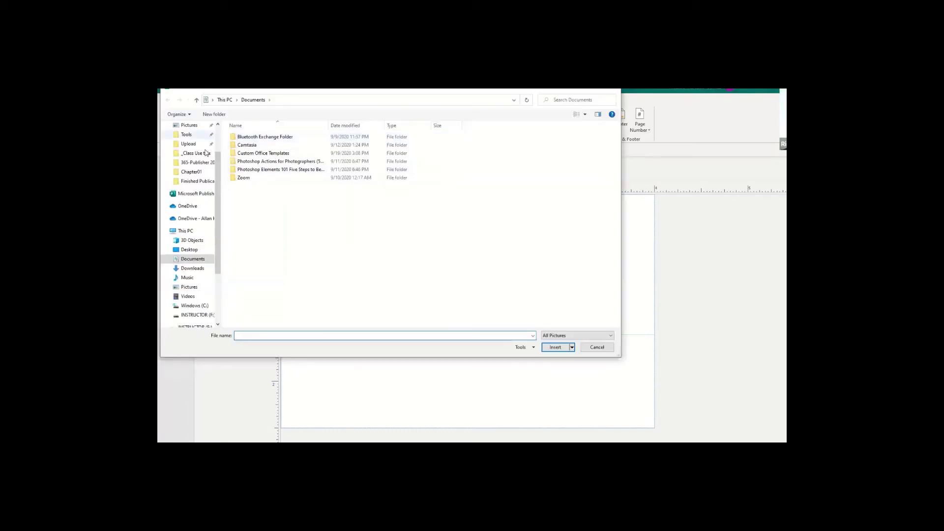
left_click_drag(219, 183, 219, 167)
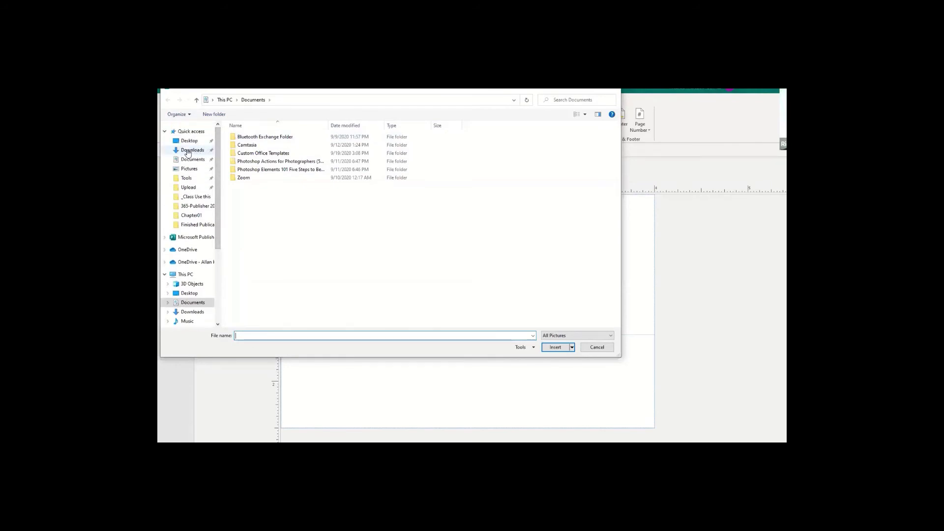
left_click(188, 151)
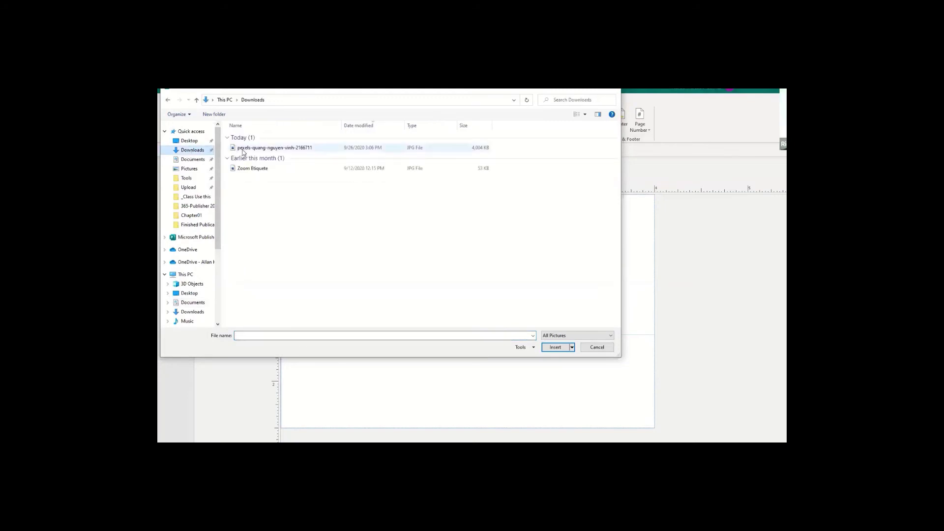
left_click(244, 150)
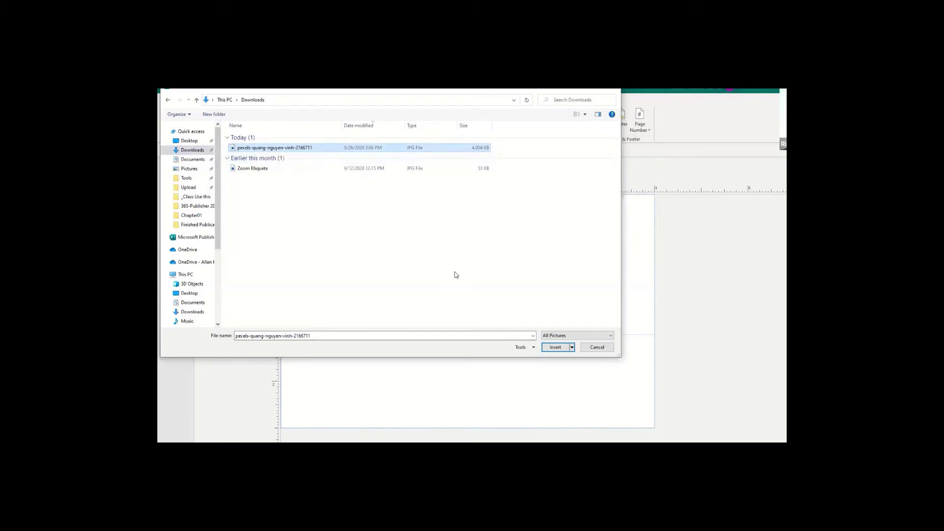
left_click(556, 347)
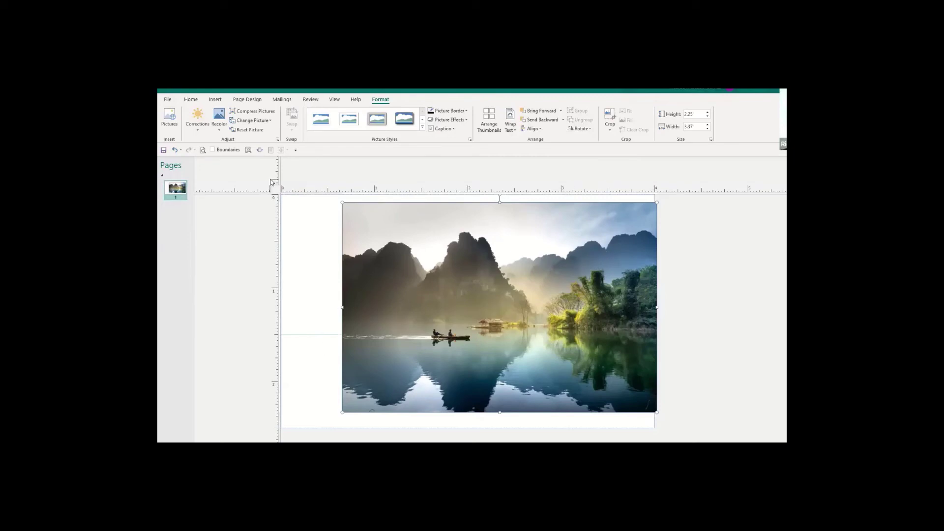
Move the lake photo to the card's top-left corner and enlarge it to fill the card at 4.01" x 2.5".
left_click_drag(277, 191, 214, 168)
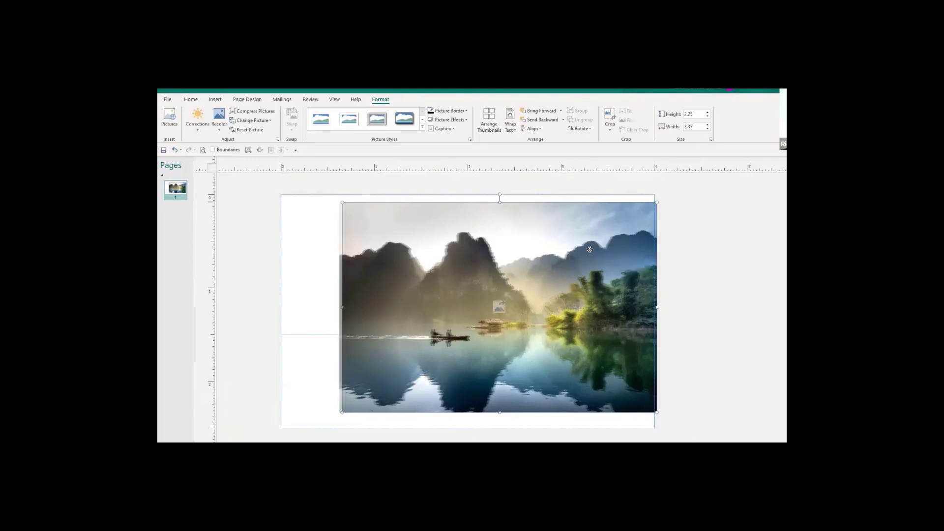
left_click_drag(589, 249, 531, 241)
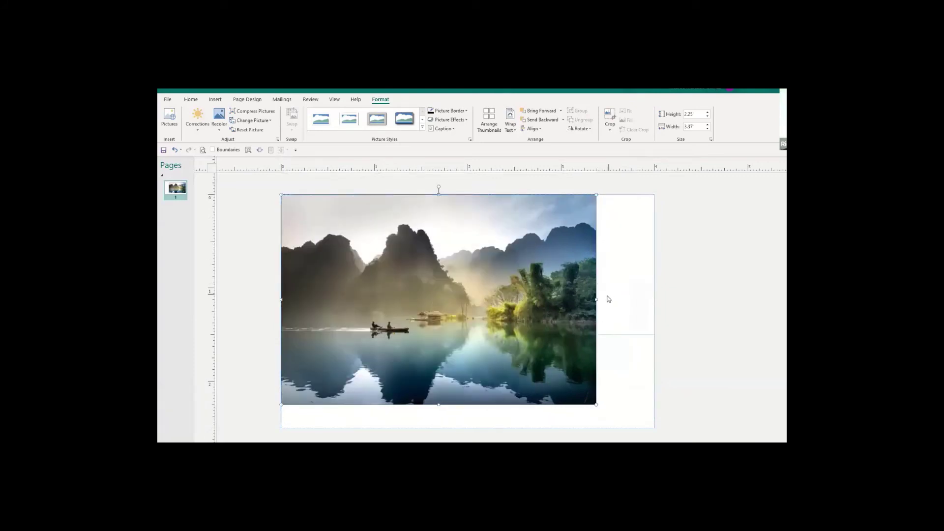
left_click_drag(597, 299, 620, 296)
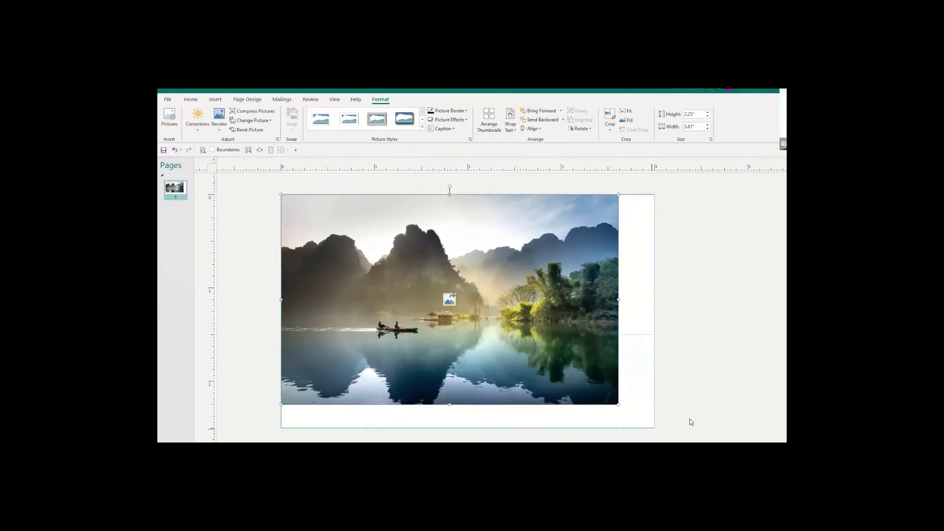
left_click_drag(619, 405, 656, 428)
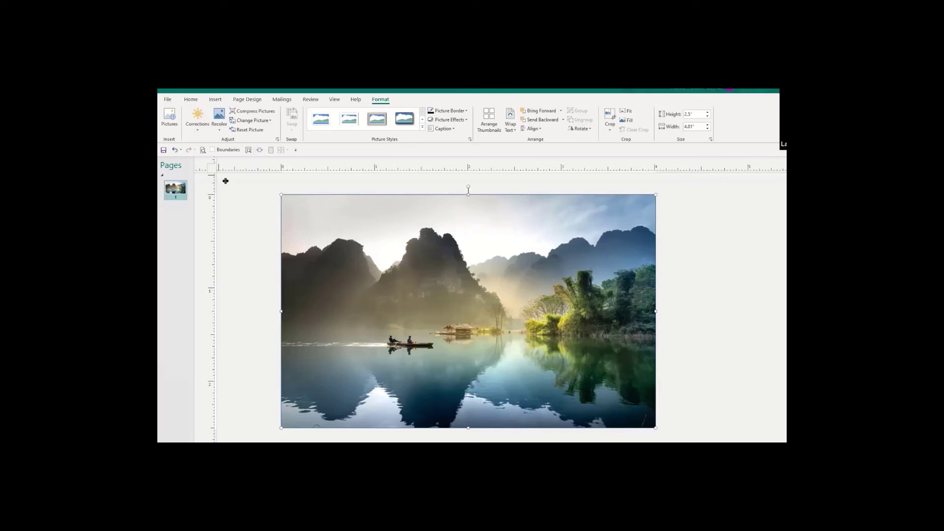
left_click_drag(211, 167, 281, 195)
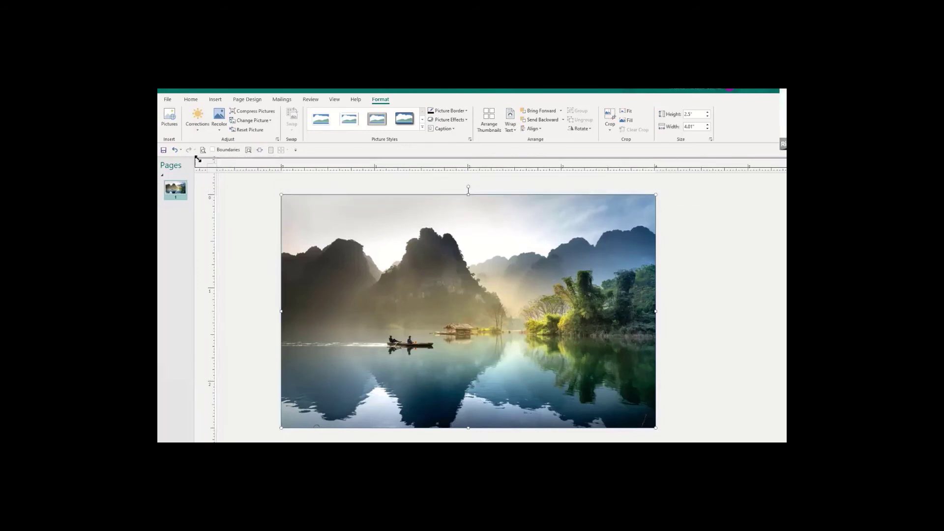
left_click_drag(186, 154, 187, 154)
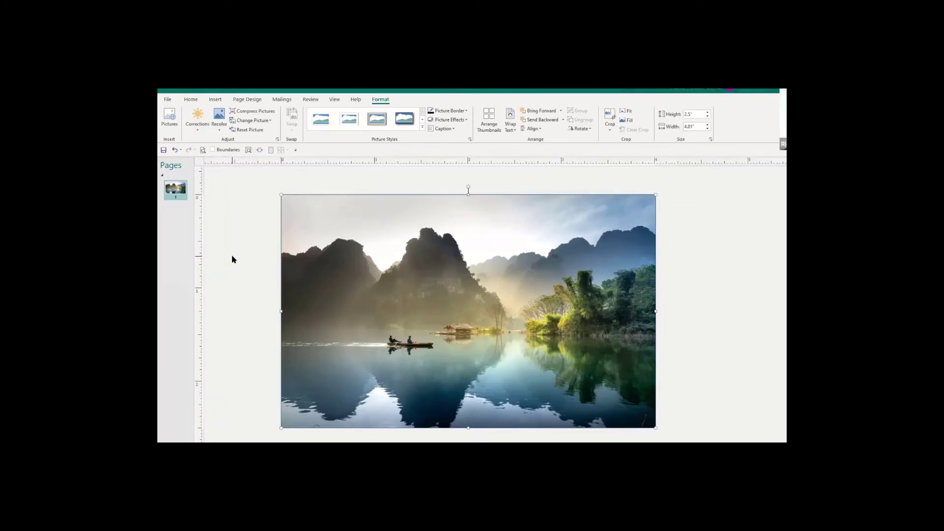
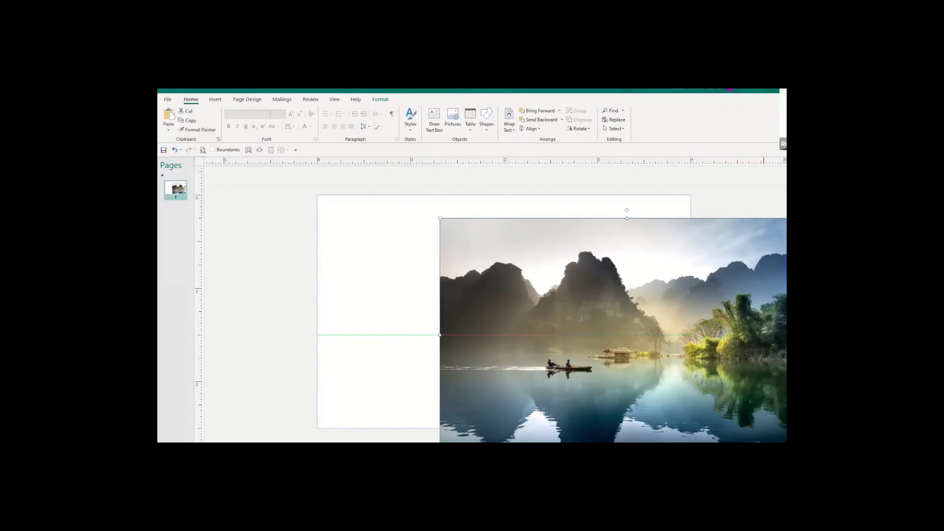
Select the landscape photo and restore it after accidentally deleting it.
scroll(501, 305, "up", 5)
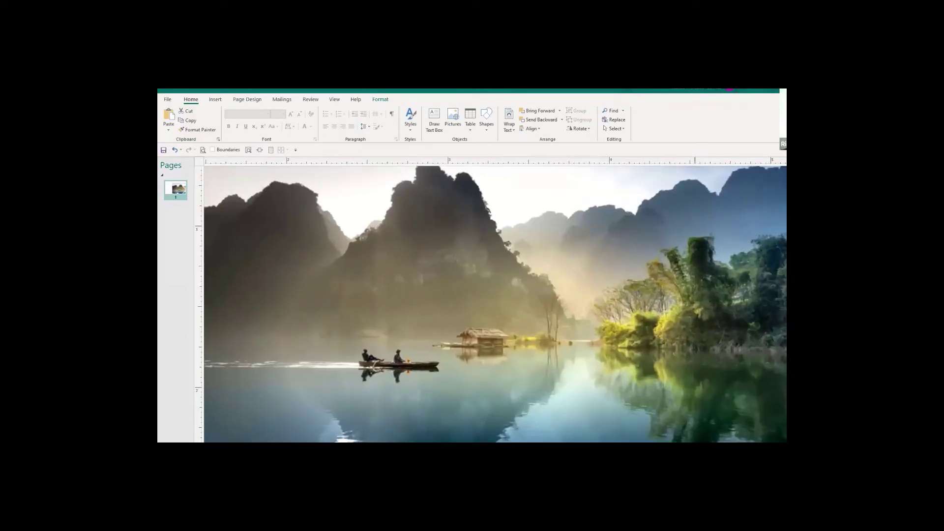
scroll(414, 346, "left", 5)
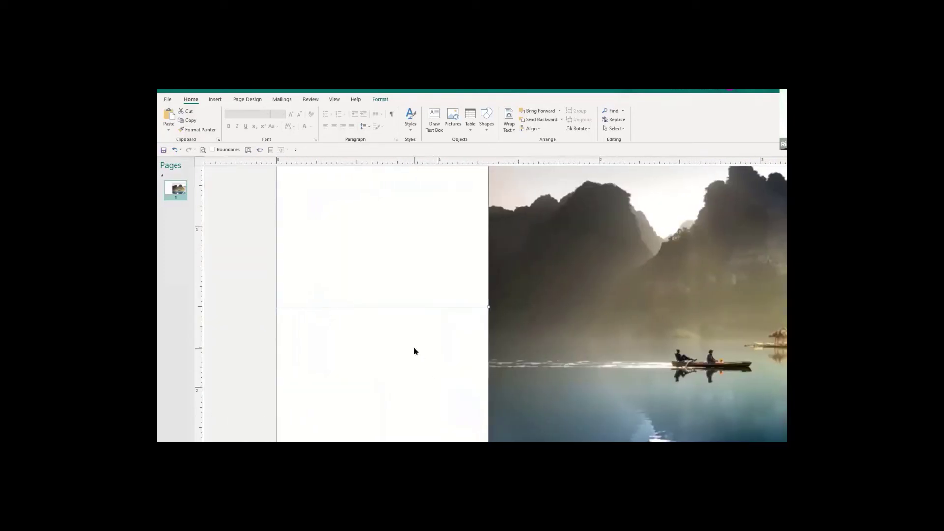
left_click(391, 307)
key("Delete")
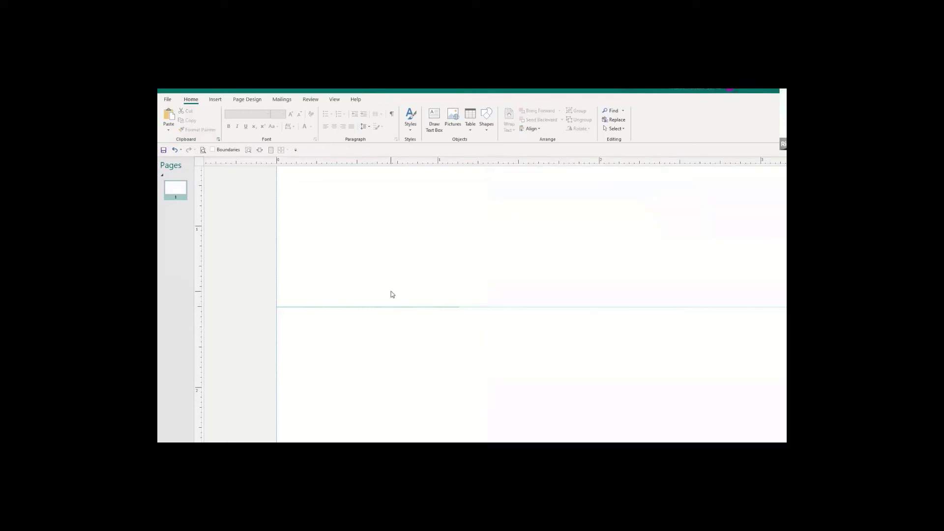
key("ctrl+z")
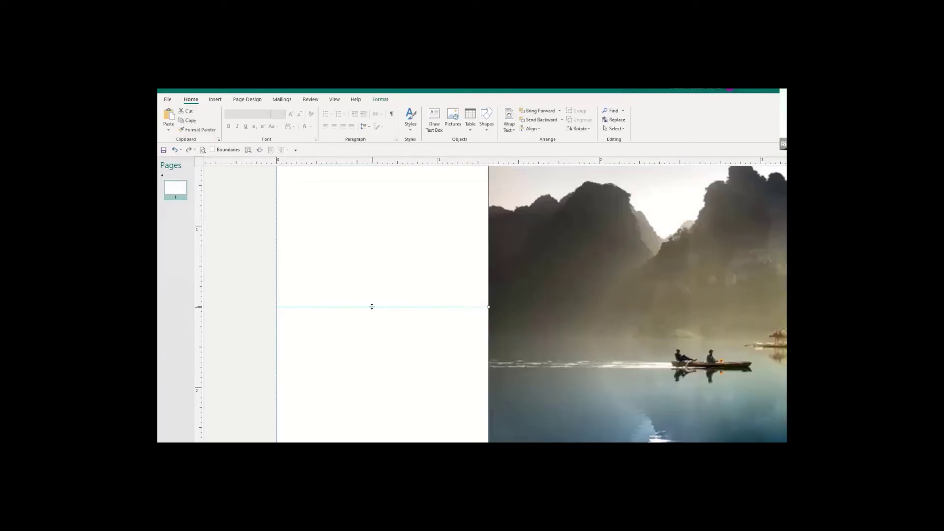
Position the lake photo to cover the card page and zoom out to check the fit.
mouse_move(372, 307)
left_mouse_down()
mouse_move(348, 146)
mouse_move(359, 334)
left_mouse_up()
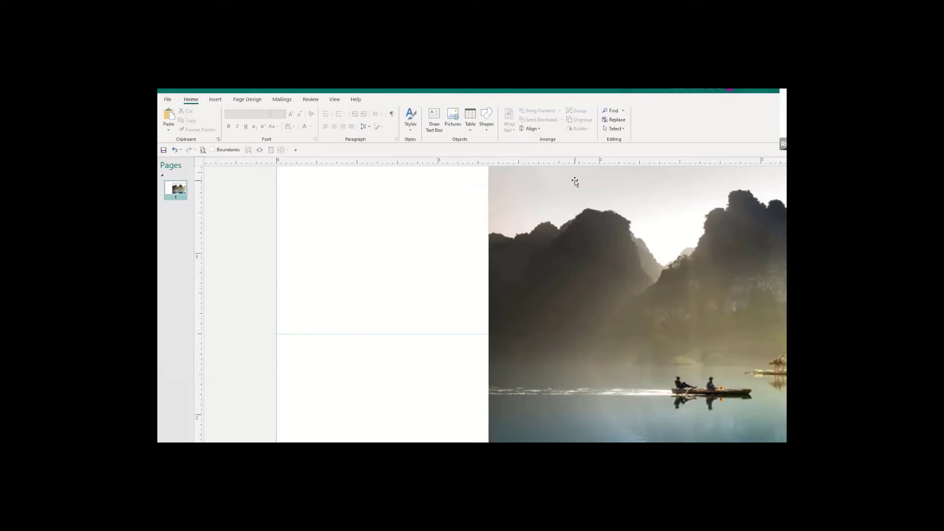
left_click_drag(562, 179, 392, 203)
key("ctrl+z")
key("ctrl+z")
key("ctrl+z")
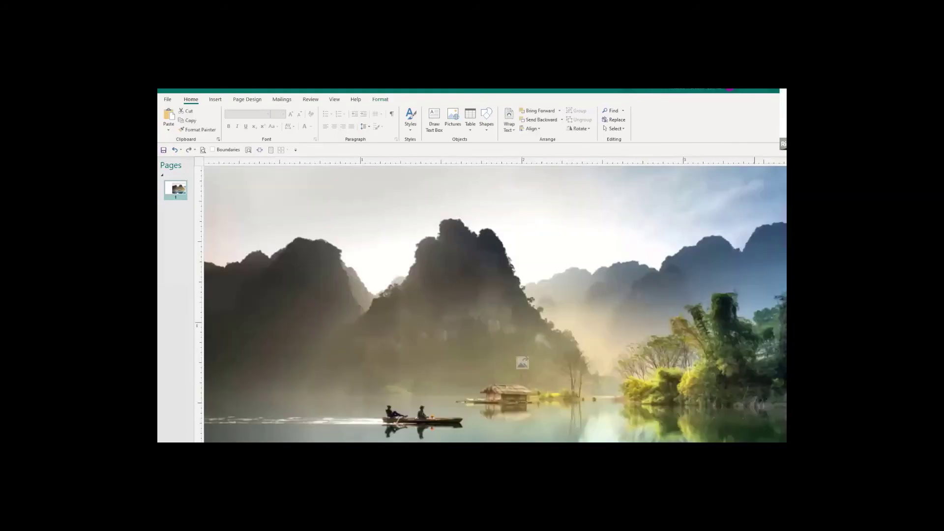
scroll(495, 303, "down", 7)
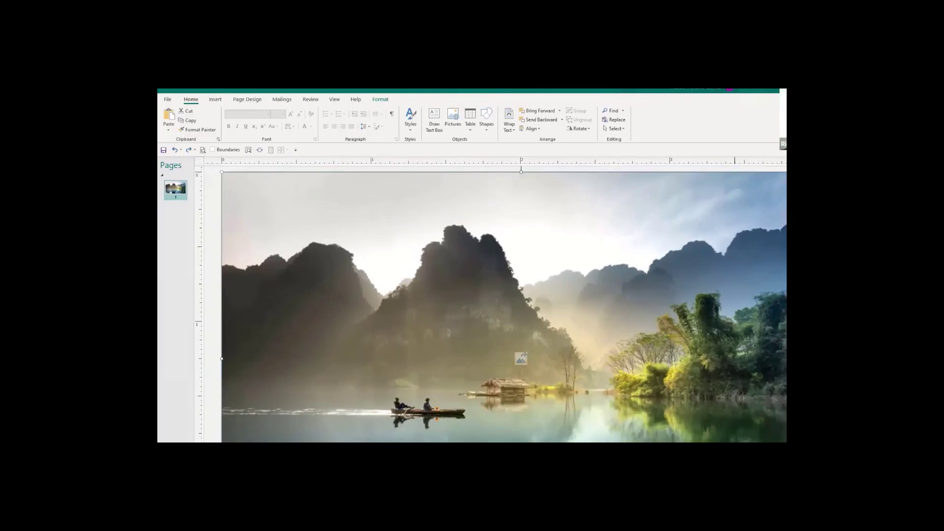
scroll(499, 305, "down", 2)
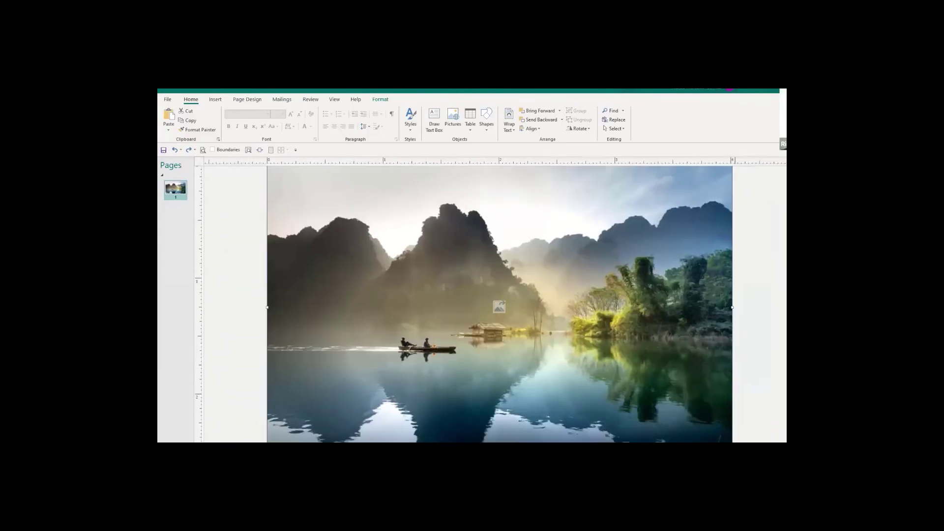
scroll(499, 306, "down", 3)
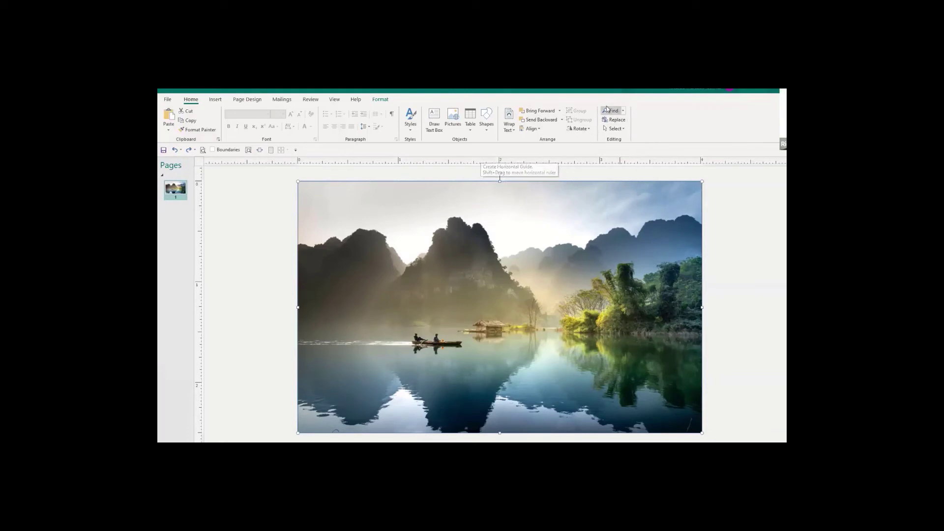
Crop the photo's bottom up to the water line, leaving a 1.51" banner across the top.
left_click(379, 101)
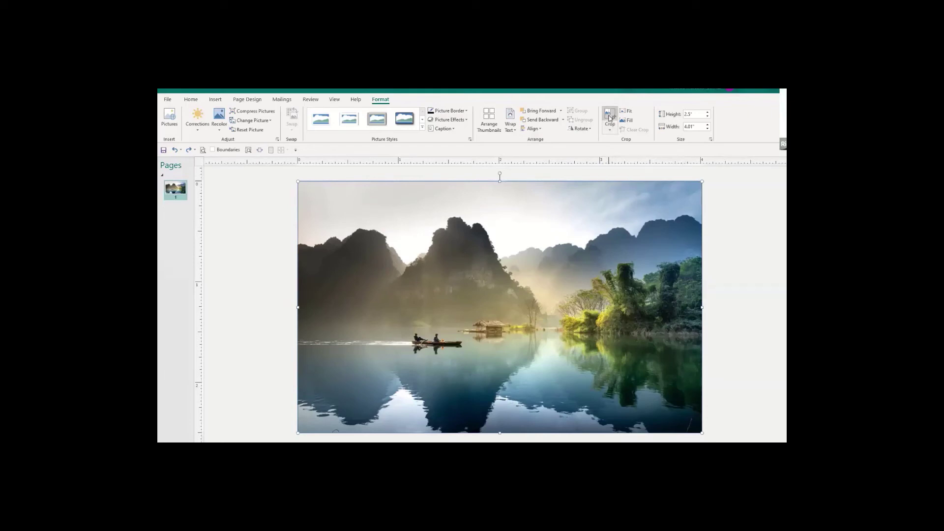
left_click(609, 117)
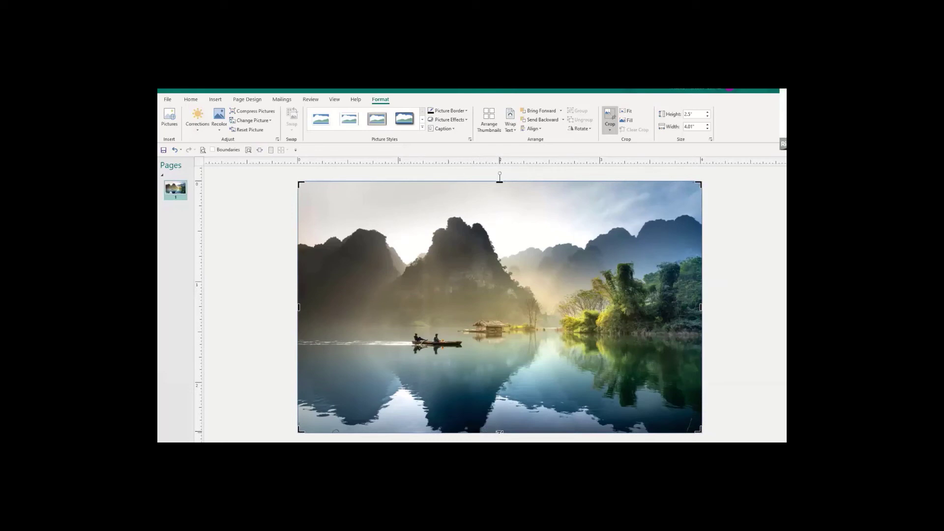
left_click_drag(500, 432, 472, 332)
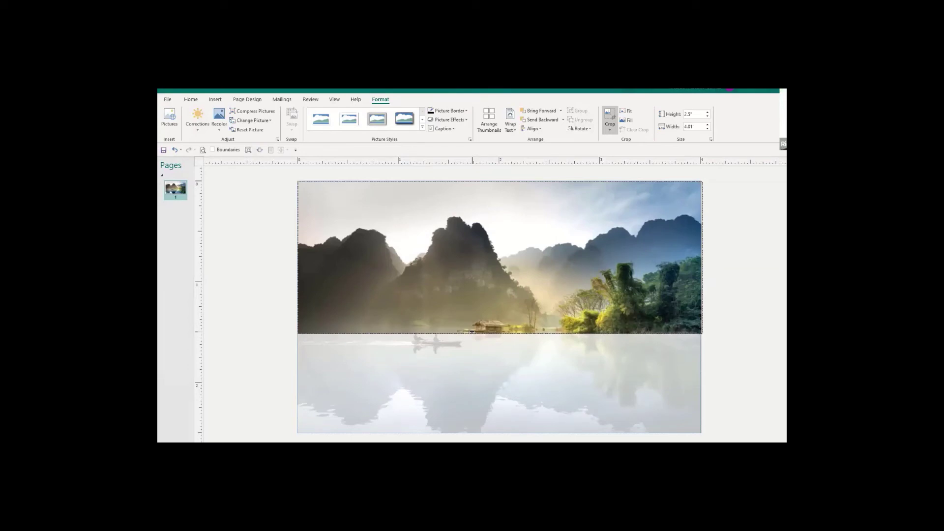
left_click_drag(471, 334, 472, 334)
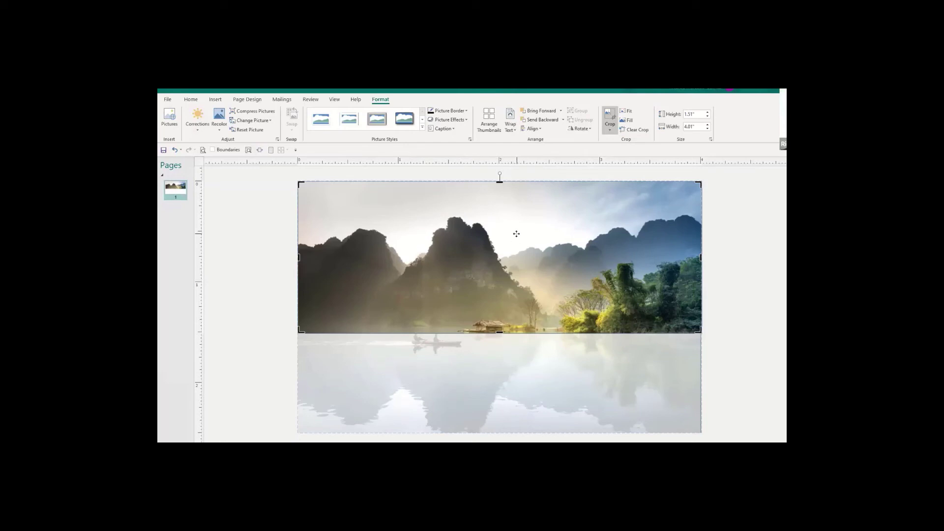
left_click(609, 129)
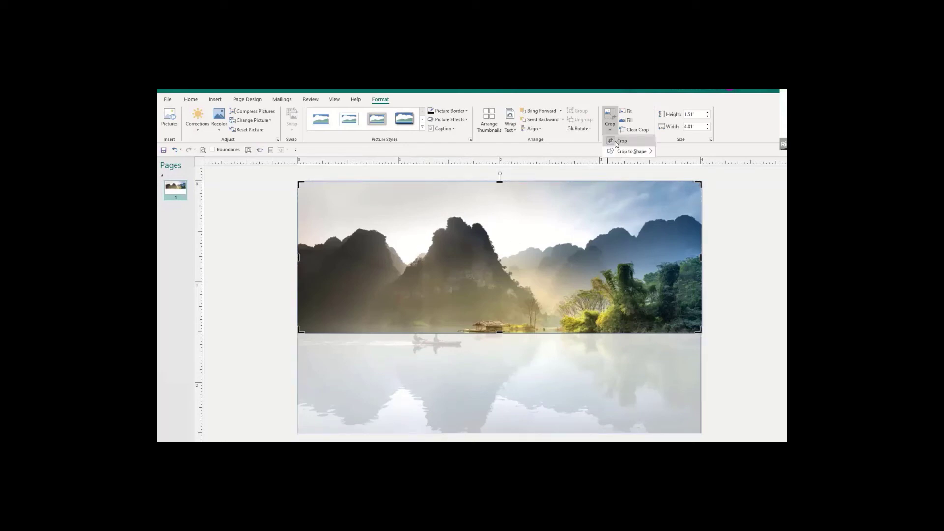
left_click(619, 141)
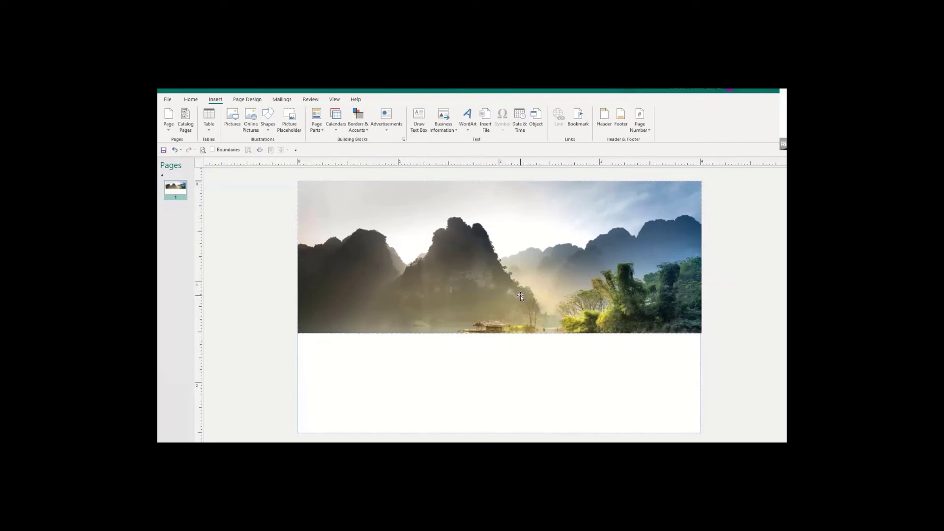
left_click(167, 99)
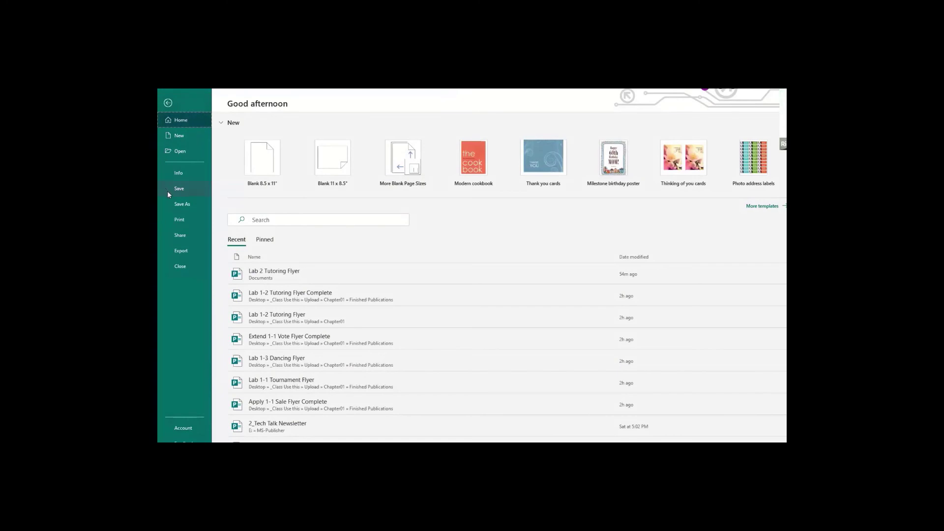
left_click(180, 221)
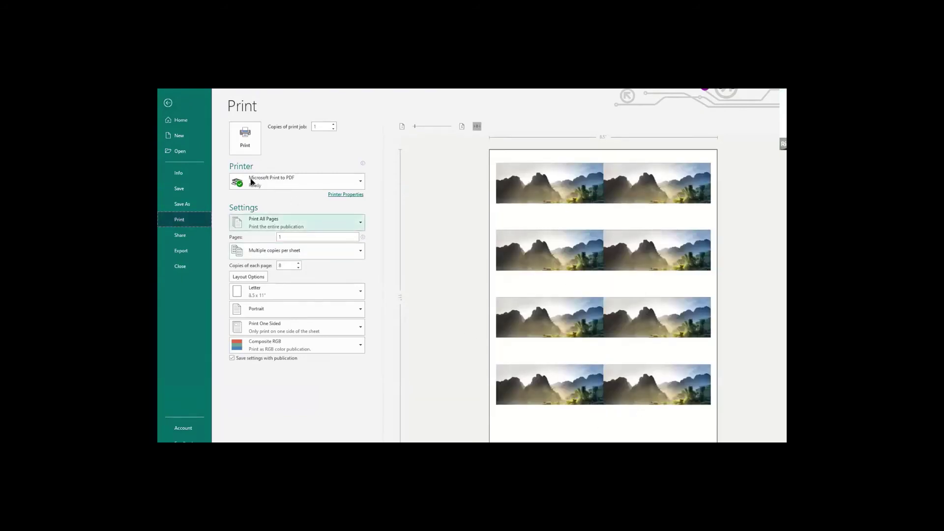
left_click(168, 103)
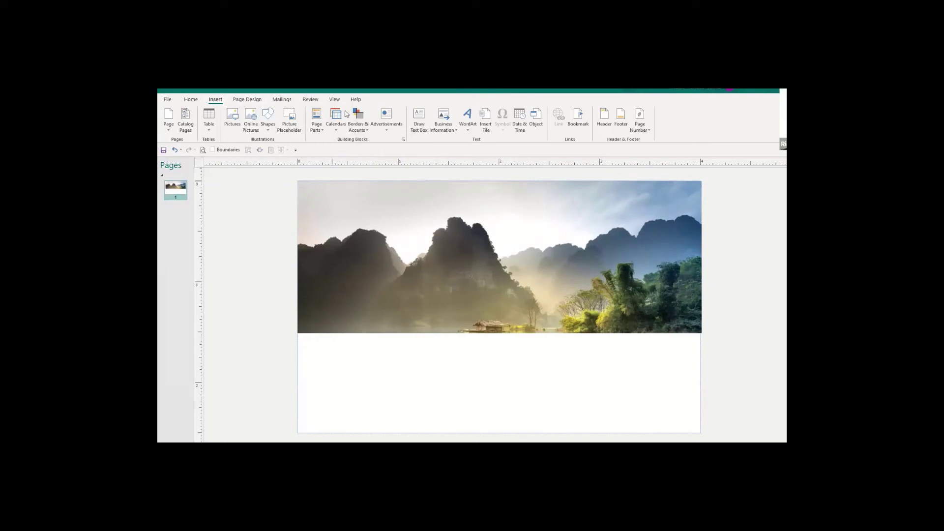
Insert a WordArt in the Fill - White, Drop Shadow style.
left_click(469, 131)
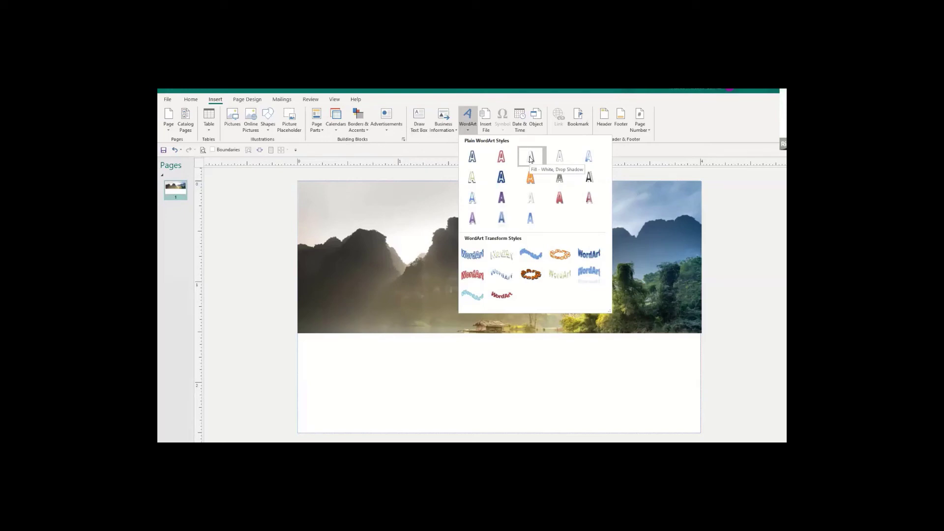
left_click(531, 159)
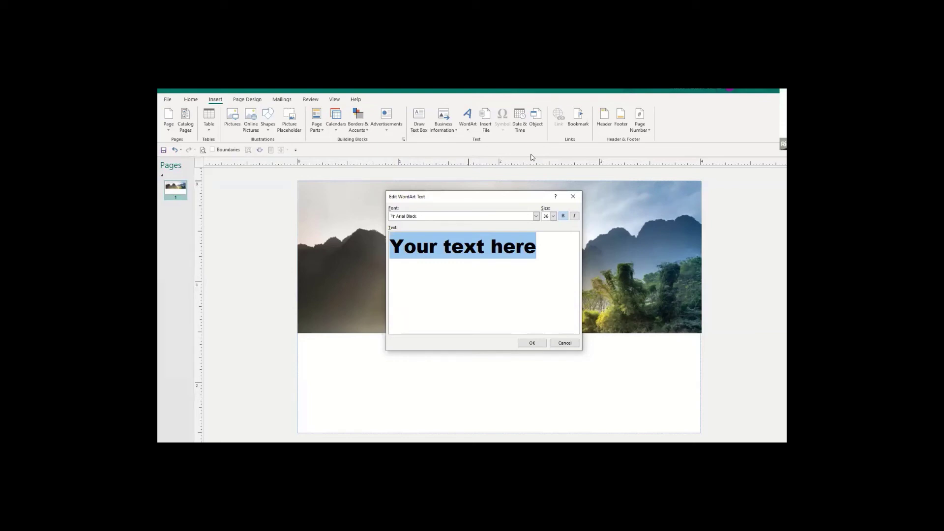
Type the owner's name in capitals, with 'Owner | Photography' on a second line.
type("Ricar")
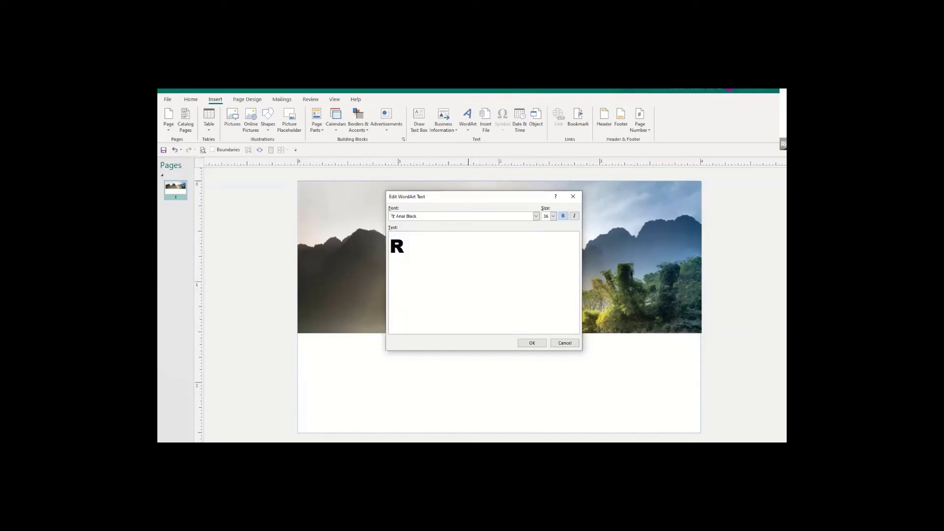
key("BackSpace")
key("BackSpace")
key("BackSpace")
key("BackSpace")
key("BackSpace")
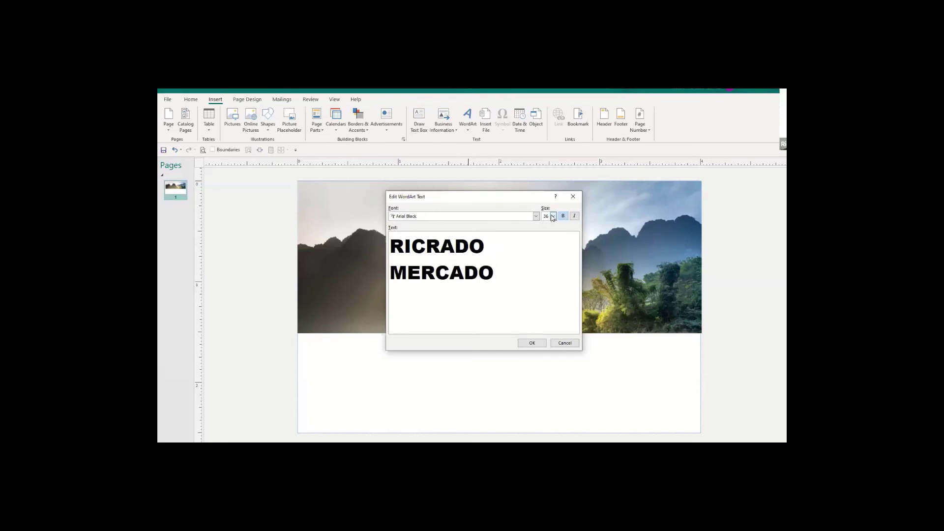
key("Return")
type("Owner")
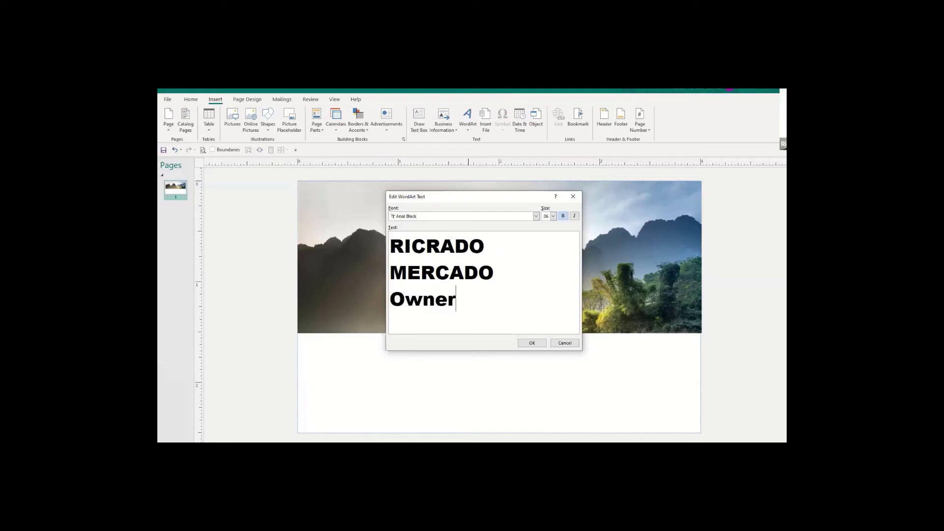
type(" | Photo")
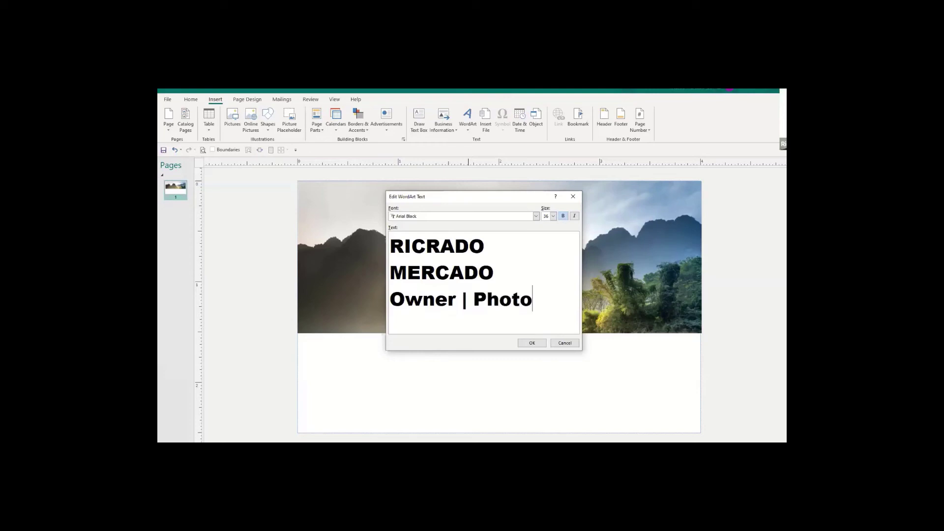
type("graphy")
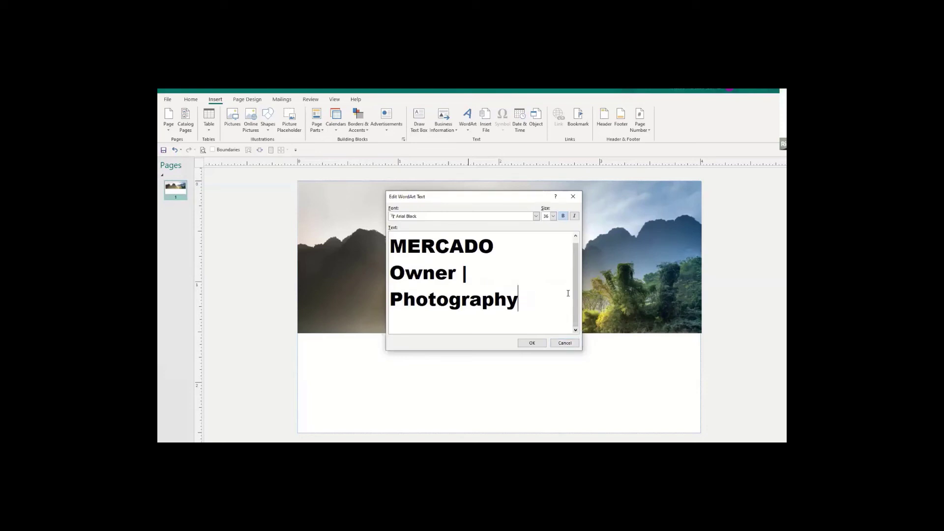
Set all the WordArt text to size 24 and correct the misspelled name.
left_click_drag(536, 292, 372, 227)
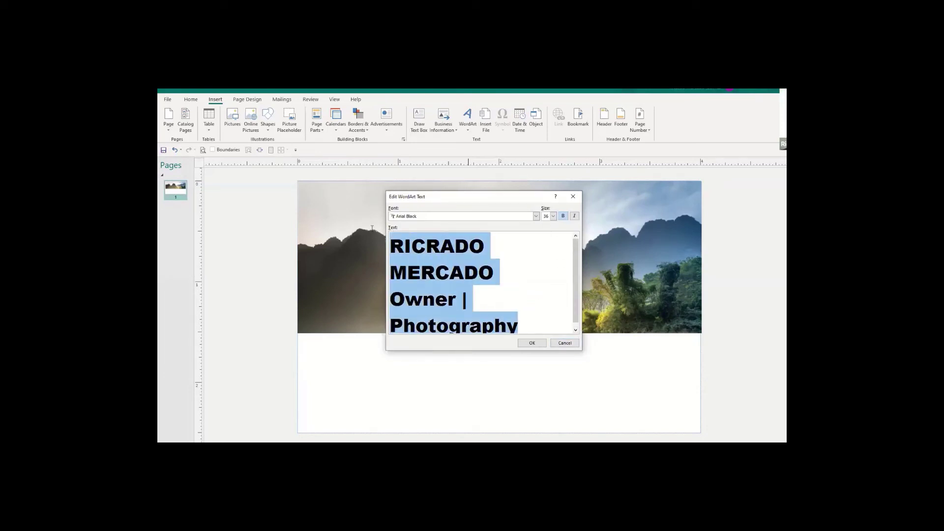
left_click(553, 216)
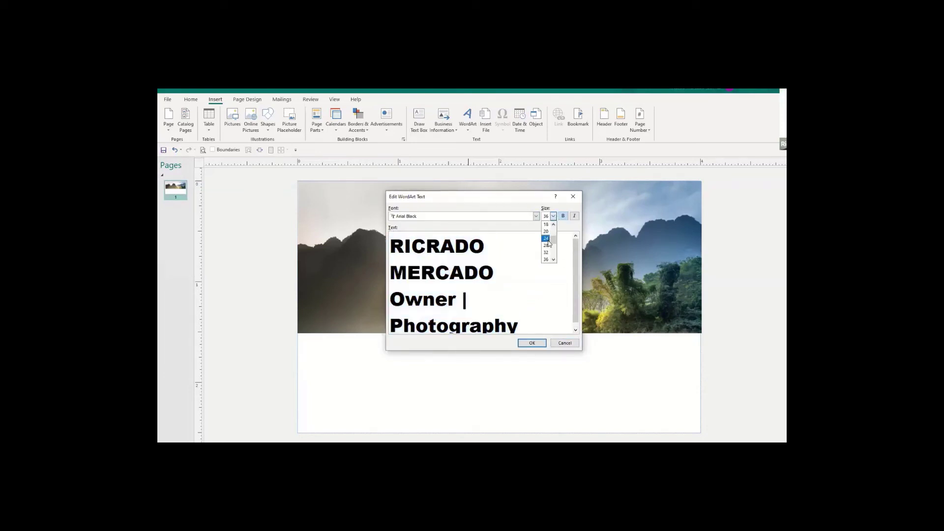
left_click(547, 239)
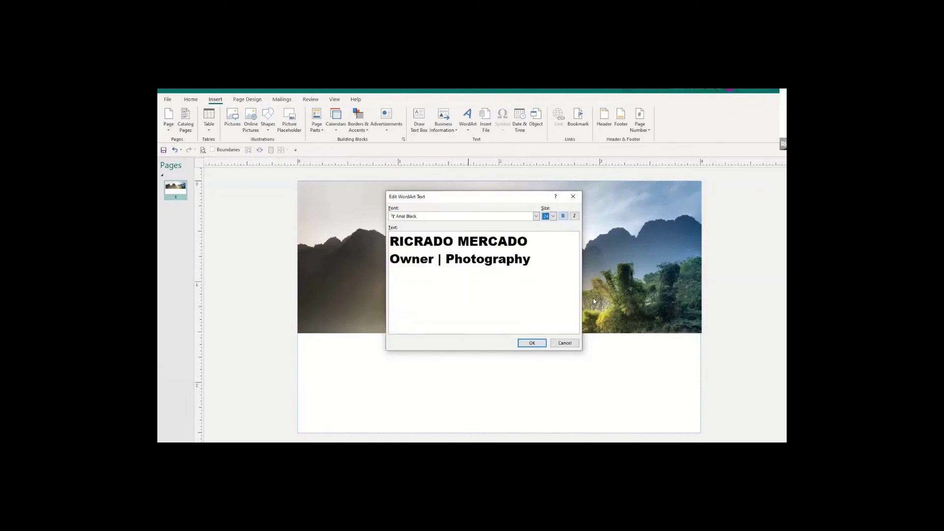
left_click(424, 243)
key("BackSpace")
type("R")
Shrink the name-and-title WordArt and centre it on the banner, keeping the photo in place.
left_click(538, 344)
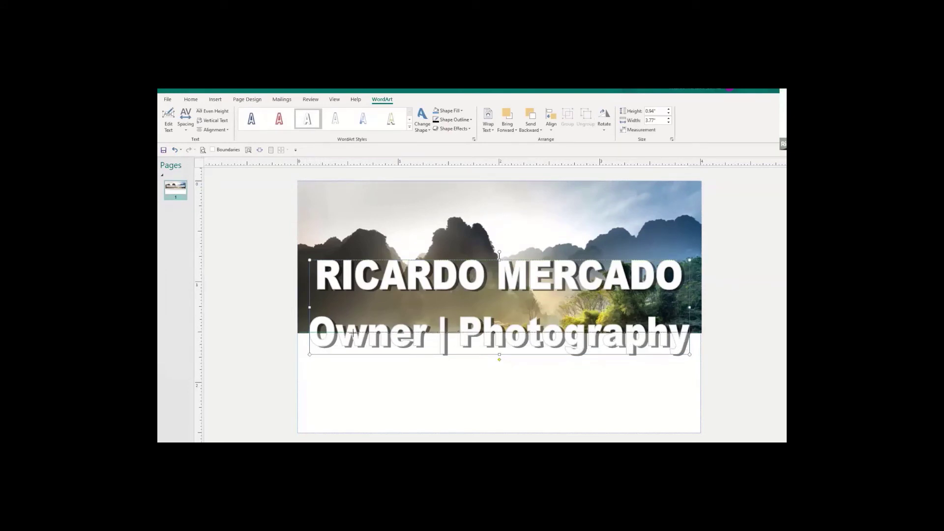
left_click_drag(354, 332, 416, 297)
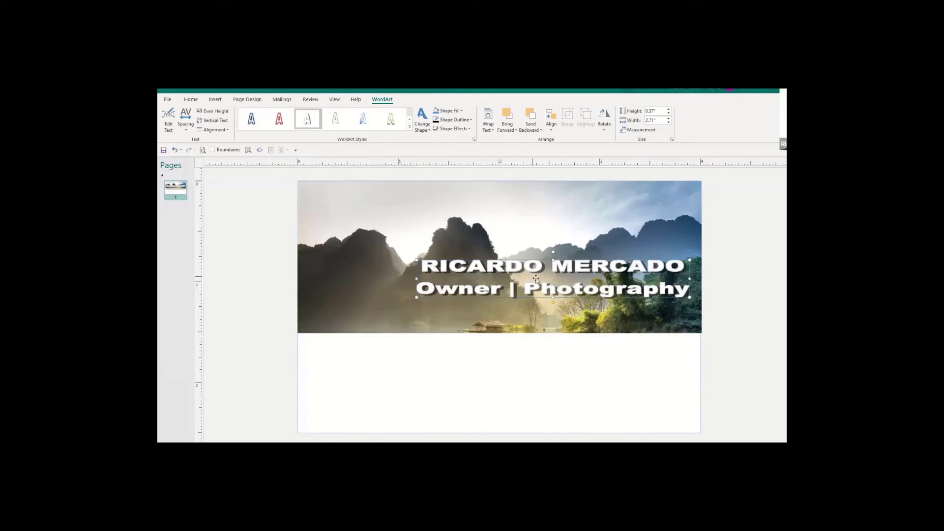
left_click_drag(547, 276, 532, 263)
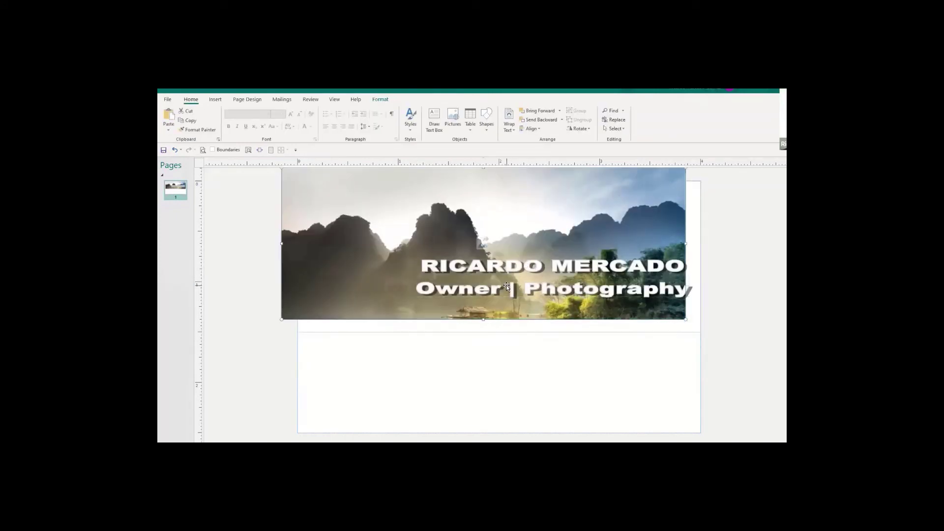
key("ctrl+z")
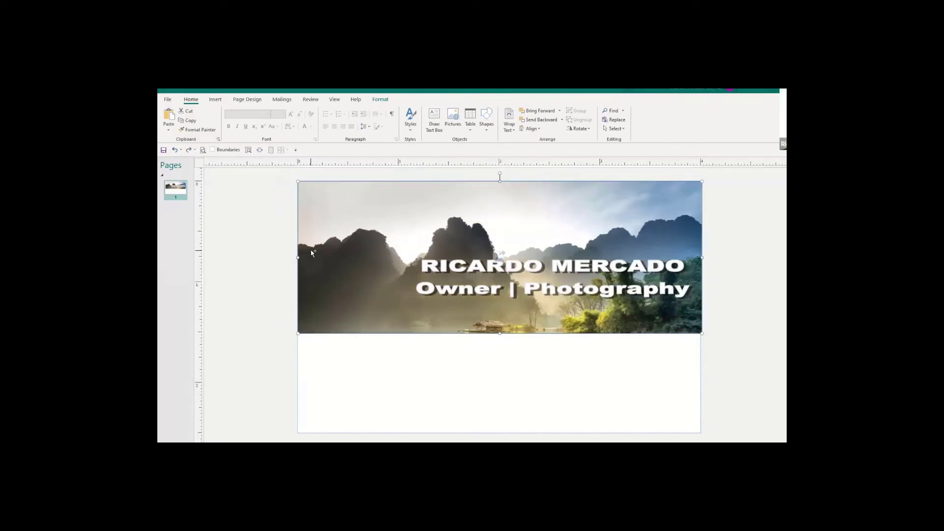
left_click(470, 268)
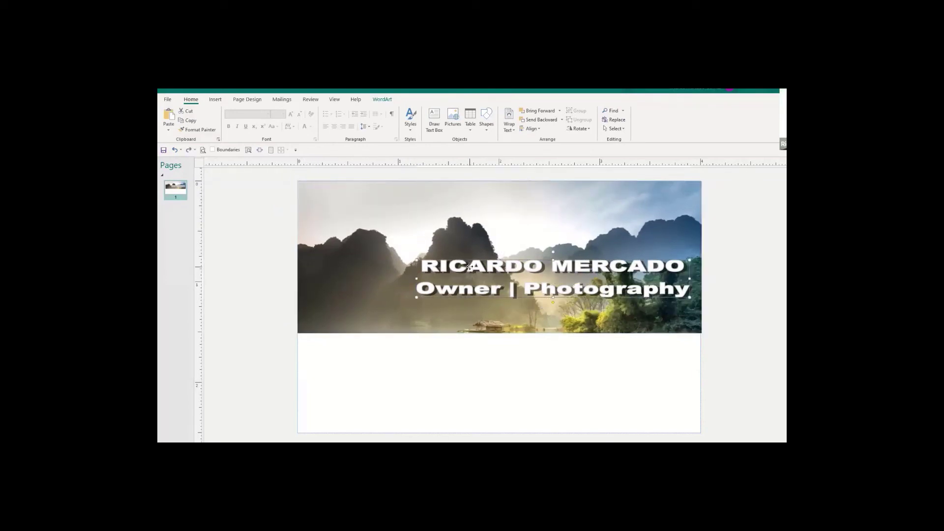
left_click_drag(469, 266, 423, 247)
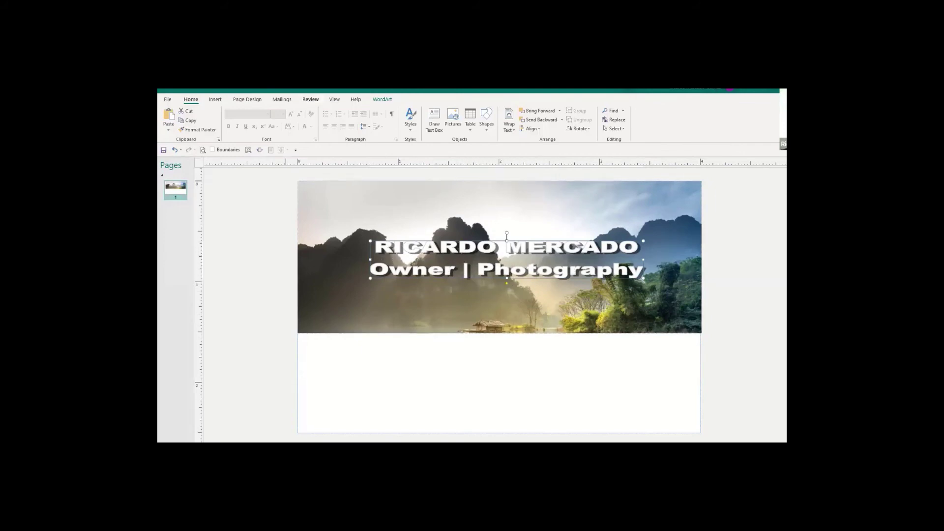
Fill the WordArt lettering black, after trying a red style, plum and orange.
left_click(382, 100)
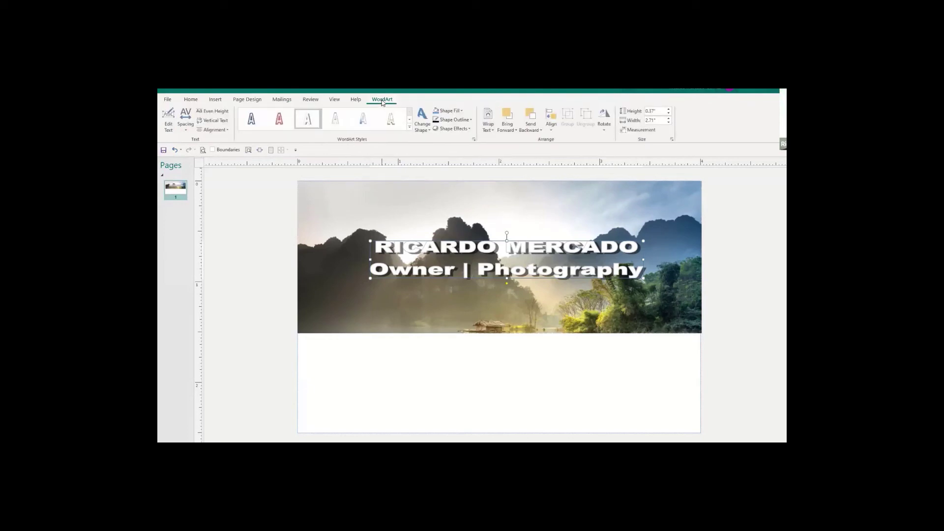
left_click(280, 122)
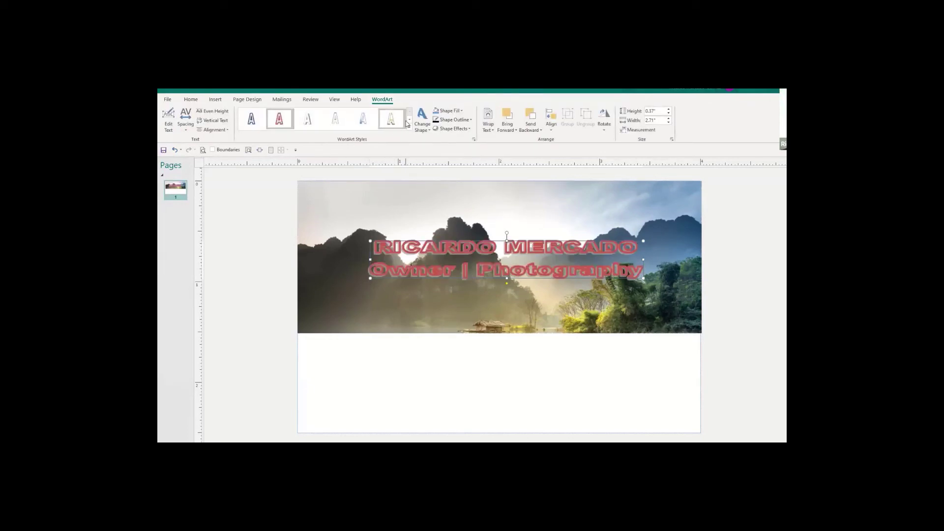
key("ctrl+z")
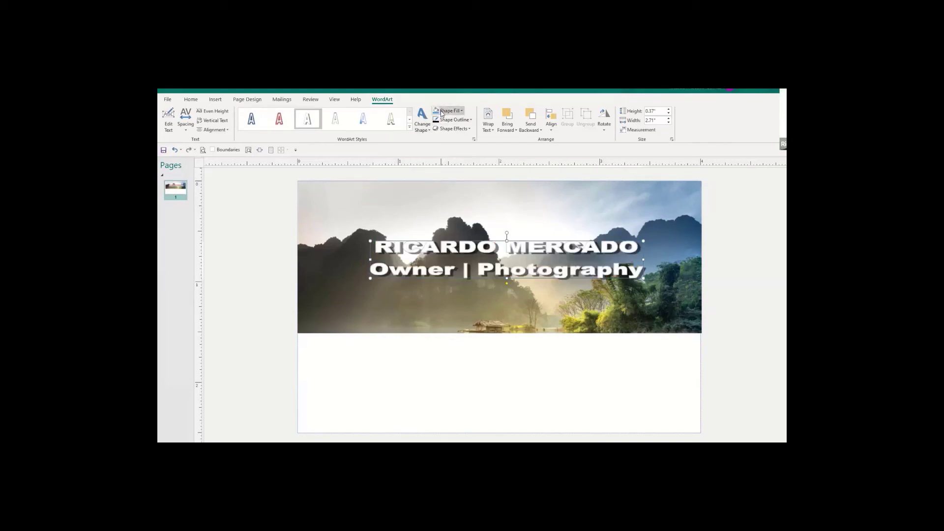
left_click(441, 112)
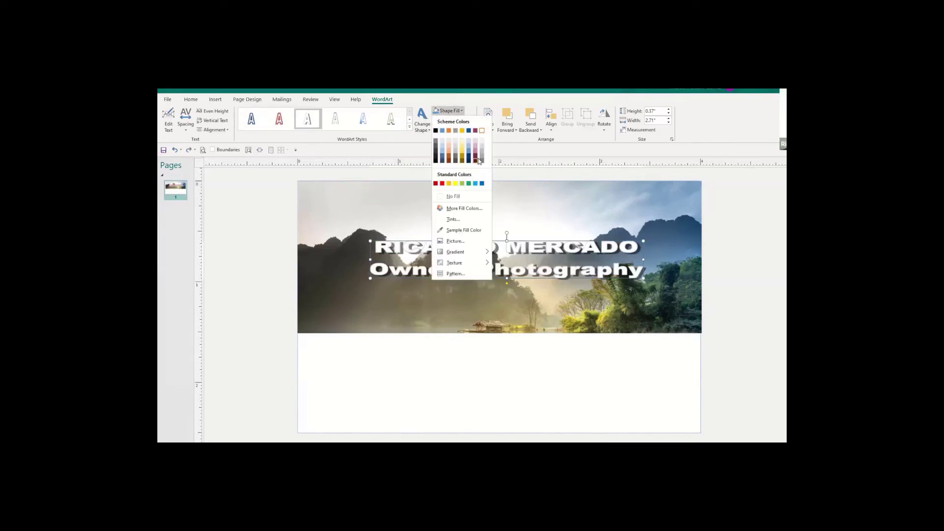
left_click(476, 131)
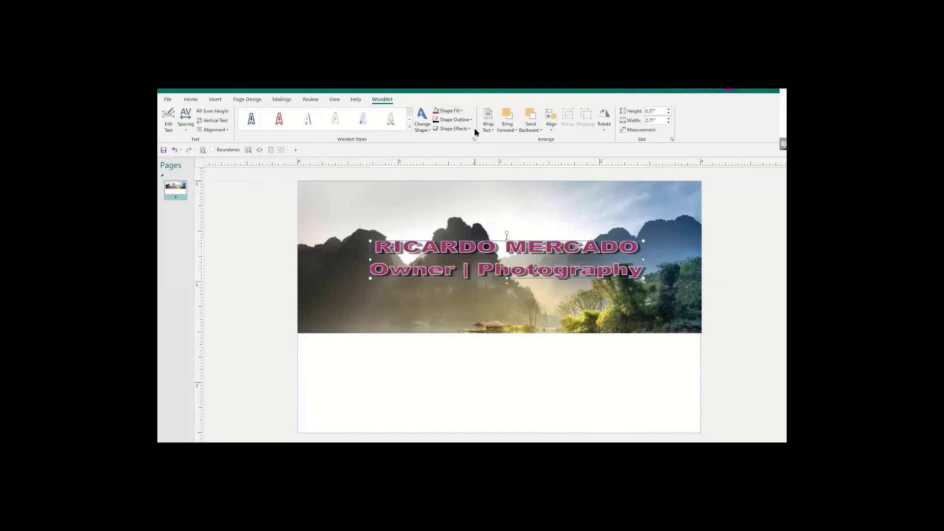
left_click(445, 112)
left_click(449, 131)
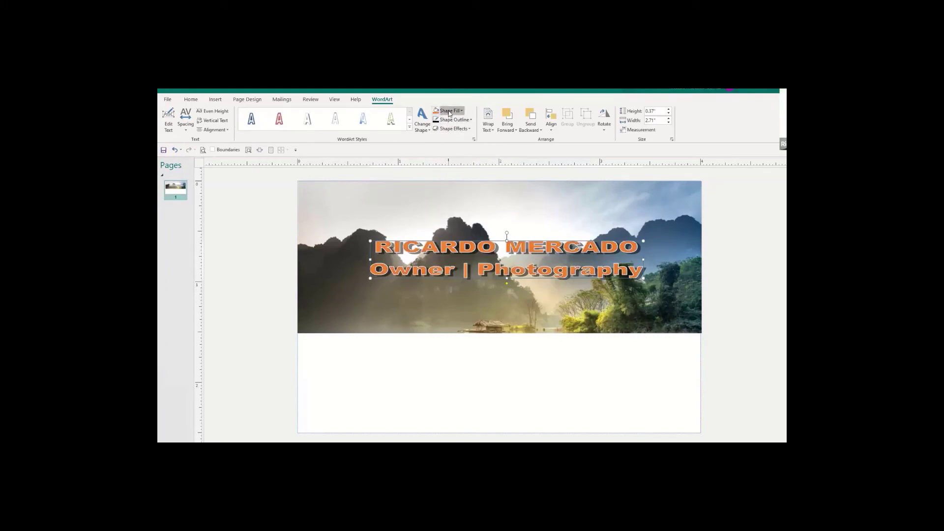
left_click(448, 112)
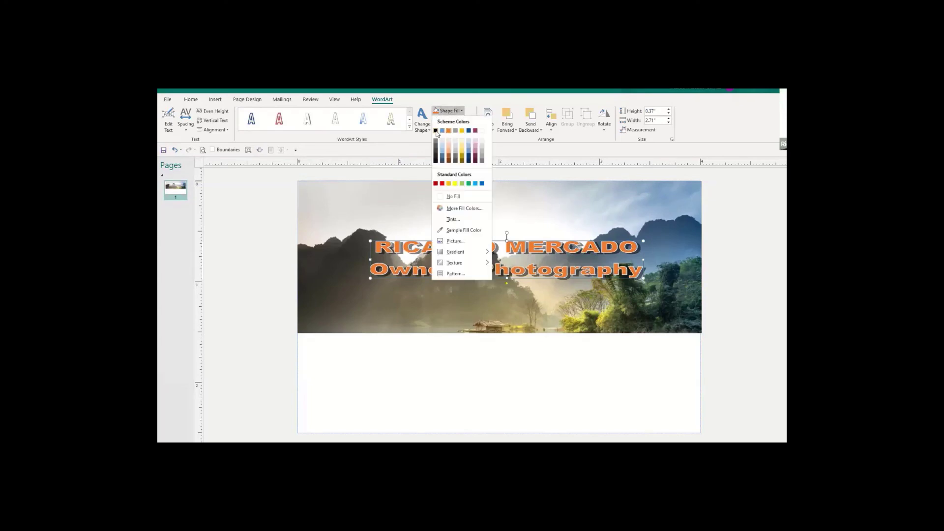
left_click(436, 131)
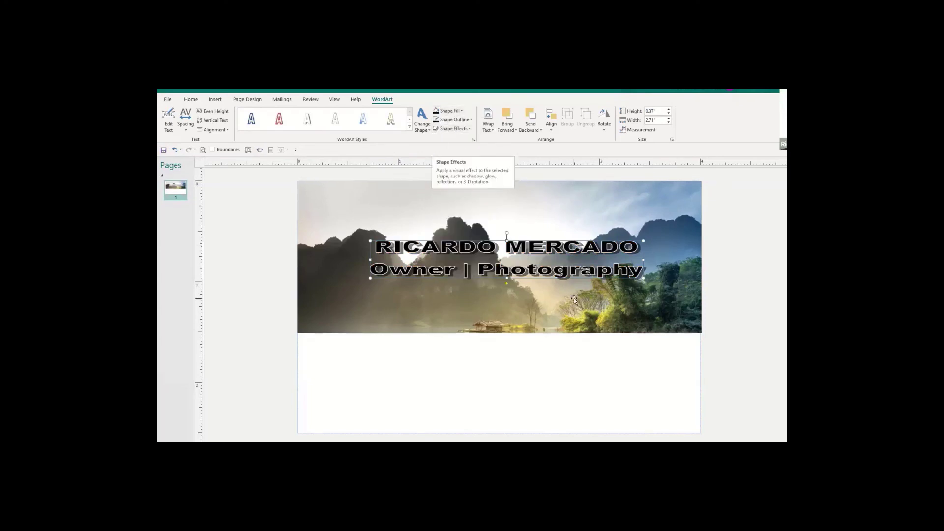
Give the WordArt lettering no outline, after briefly trying dark red.
left_click(471, 120)
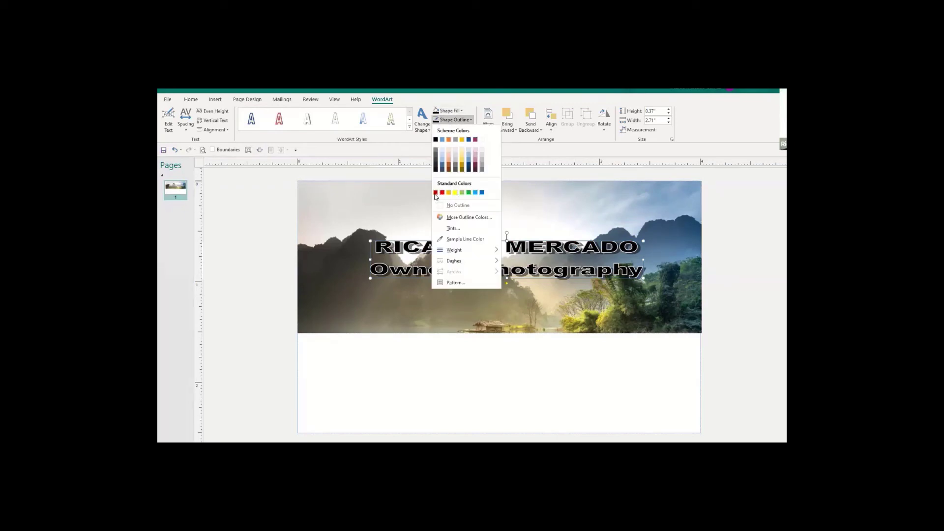
left_click(435, 192)
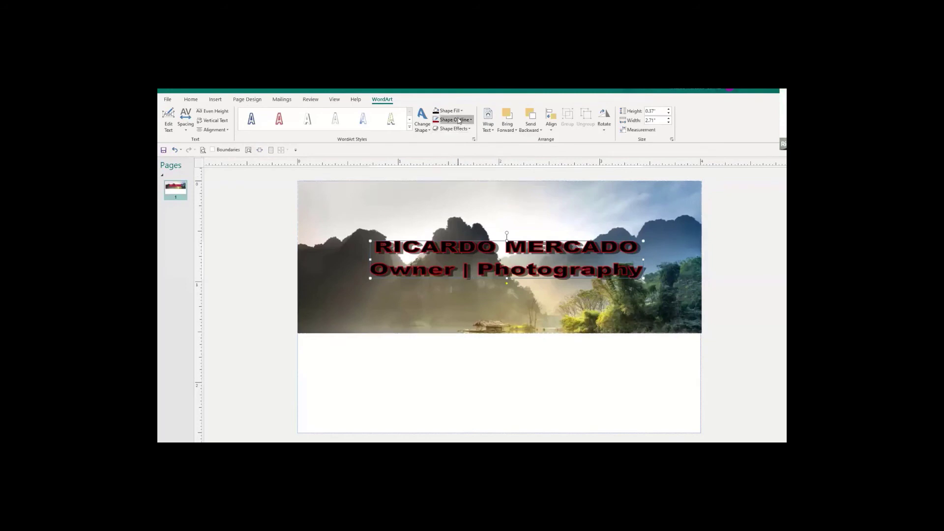
left_click(471, 120)
left_click(444, 206)
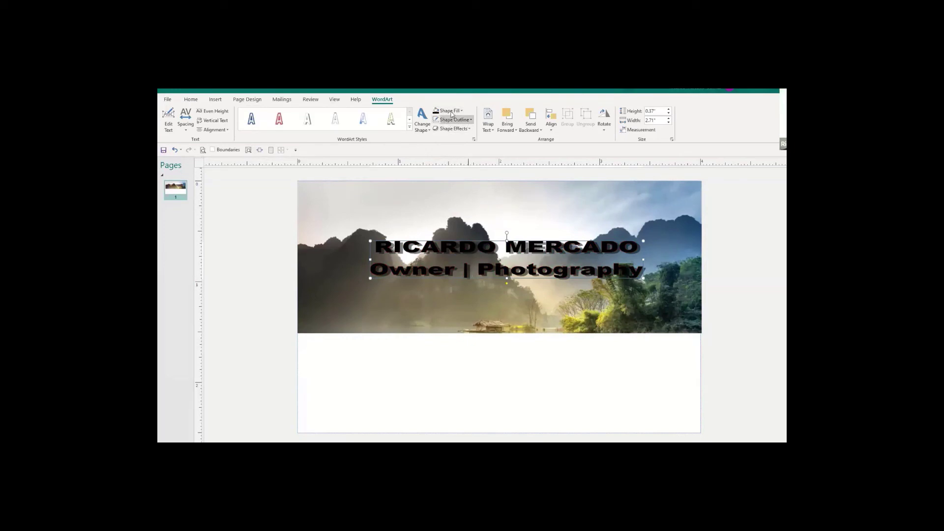
left_click(425, 129)
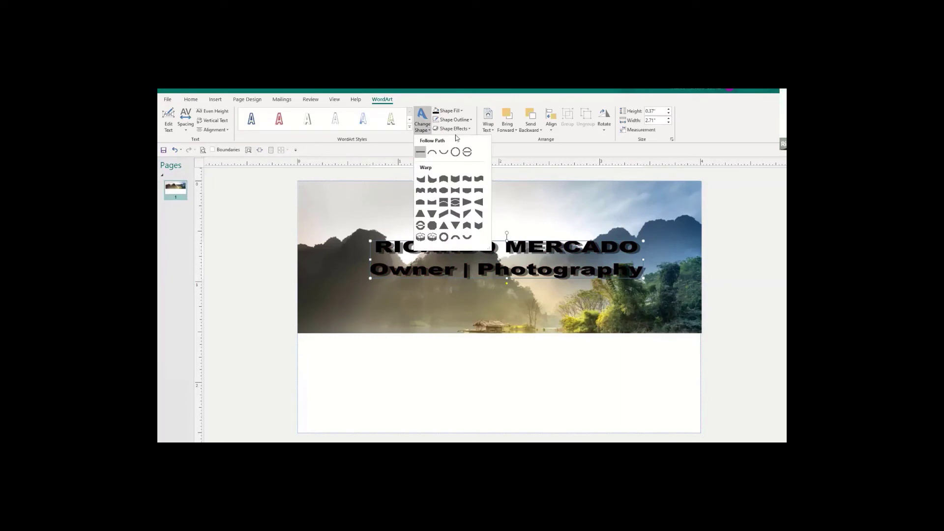
key("Escape")
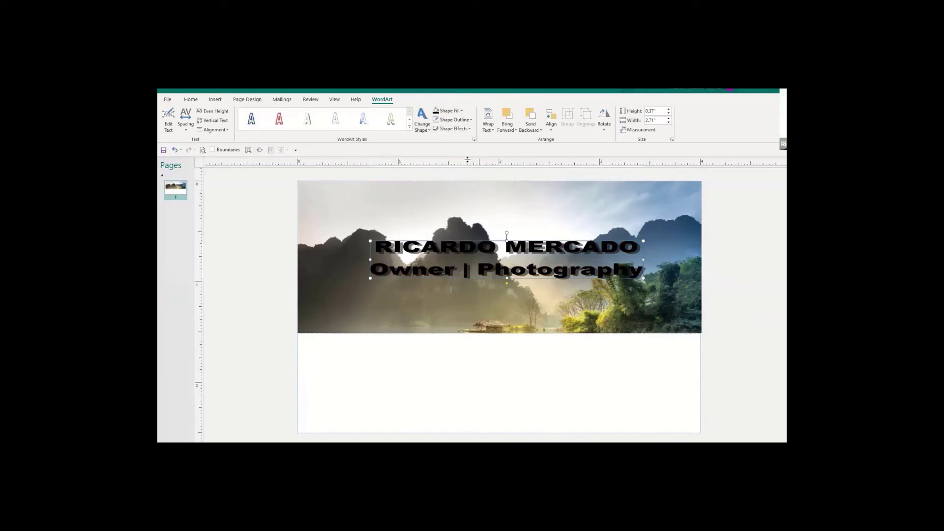
Change the lettering fill to gold and deselect to view the result.
left_click(446, 113)
left_click(449, 154)
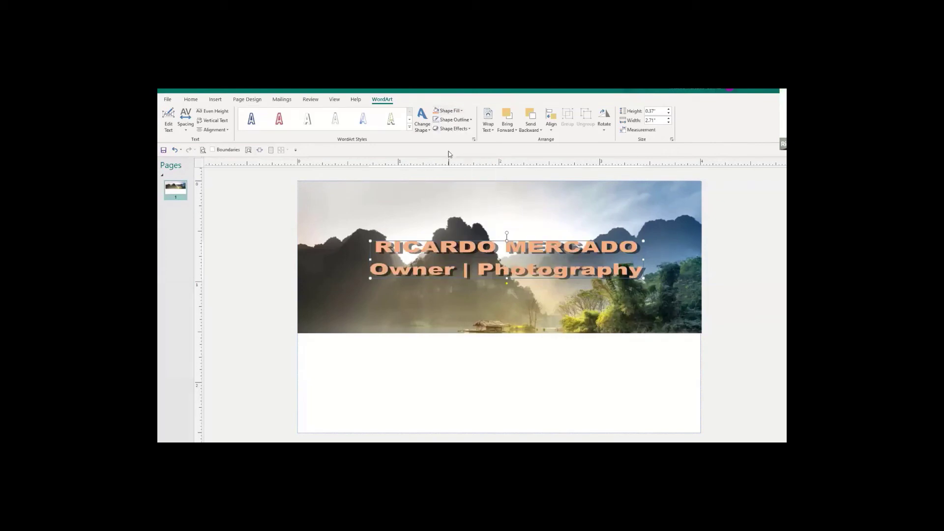
left_click(444, 114)
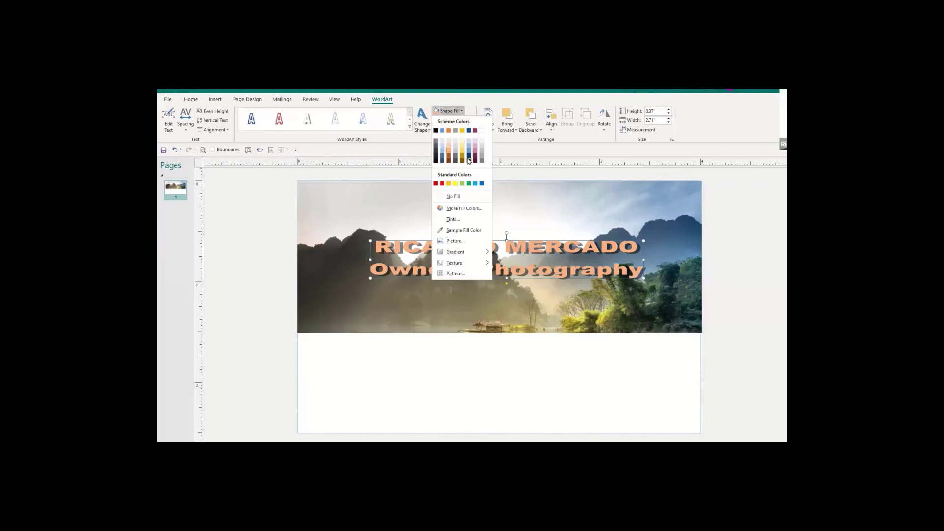
left_click(463, 154)
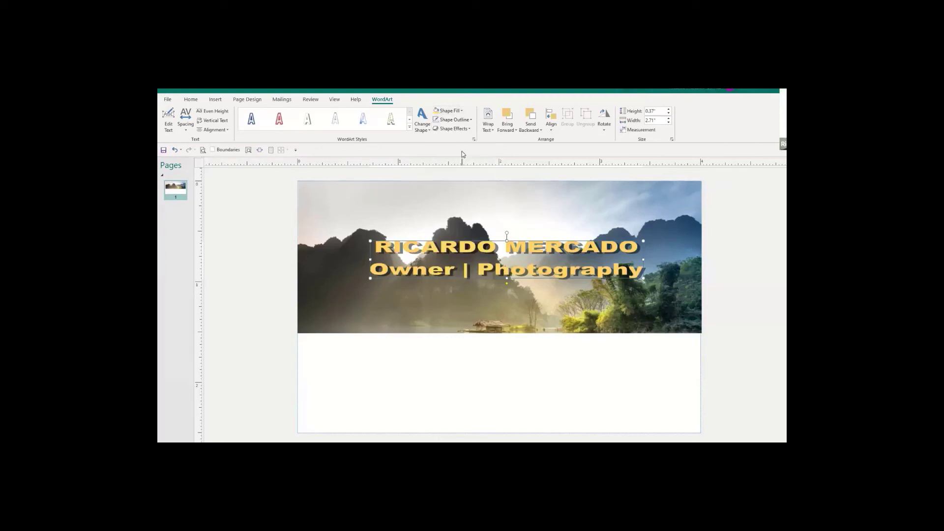
left_click(572, 387)
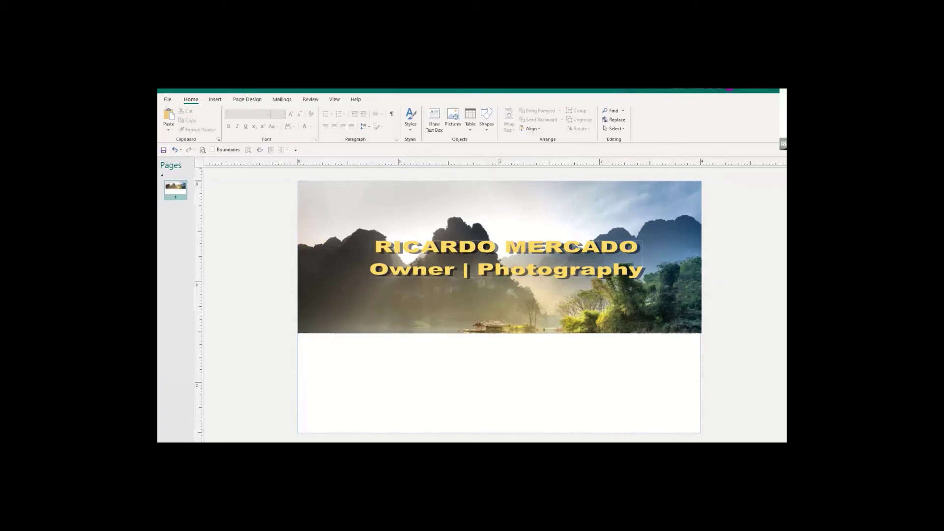
left_click(166, 100)
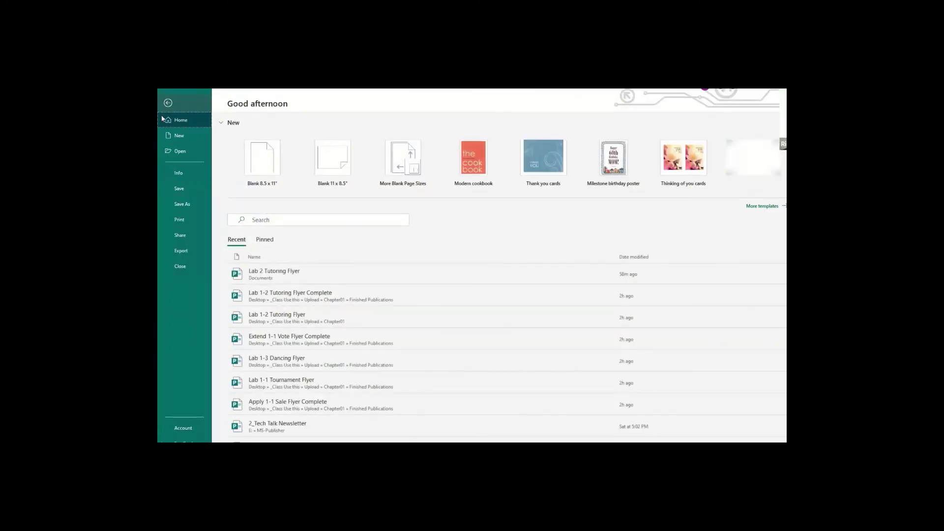
left_click(180, 219)
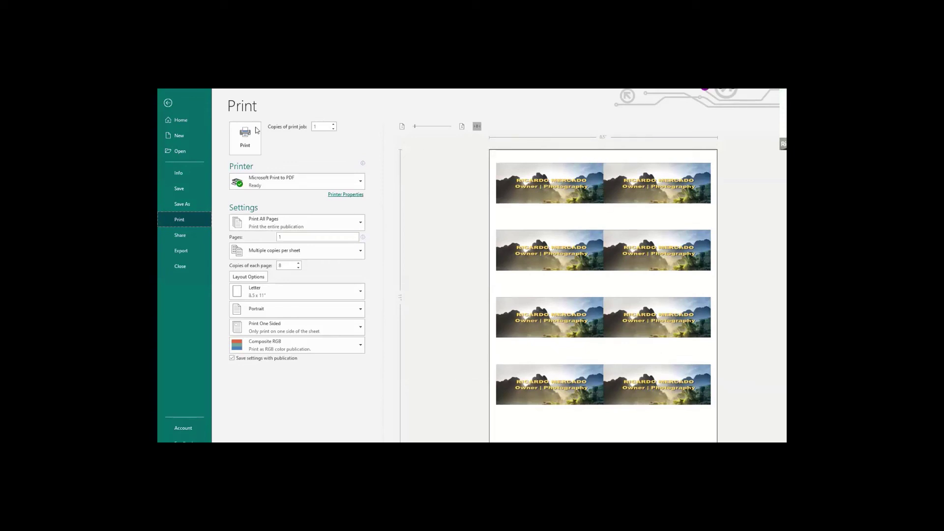
left_click(168, 102)
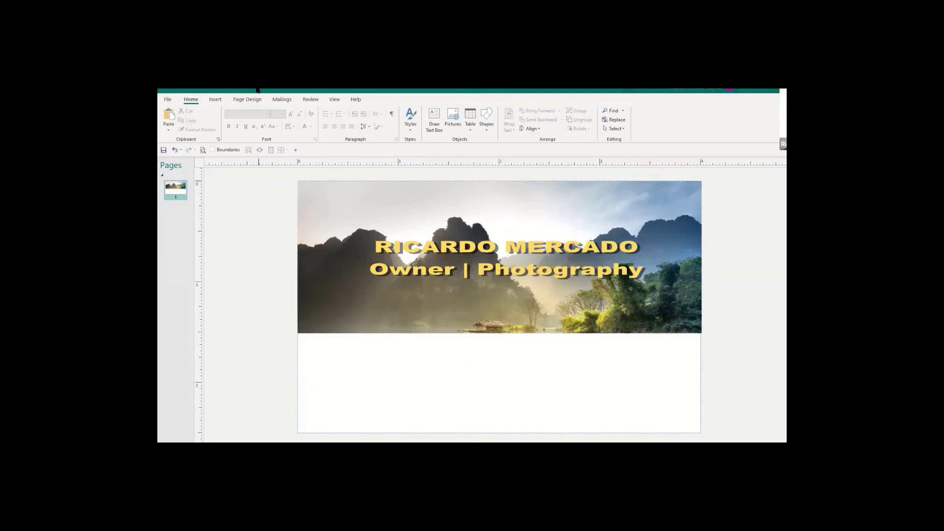
Draw a text box across the white area beneath the banner.
left_click(215, 100)
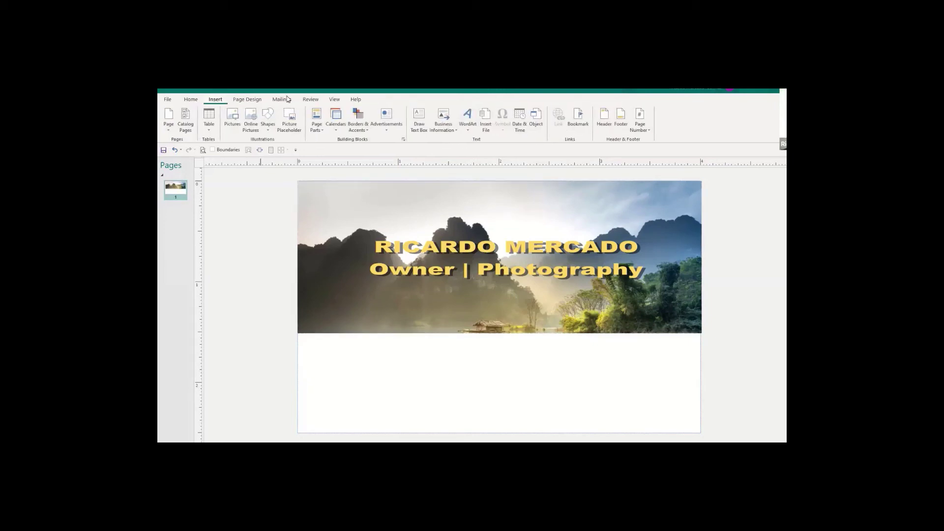
left_click(421, 119)
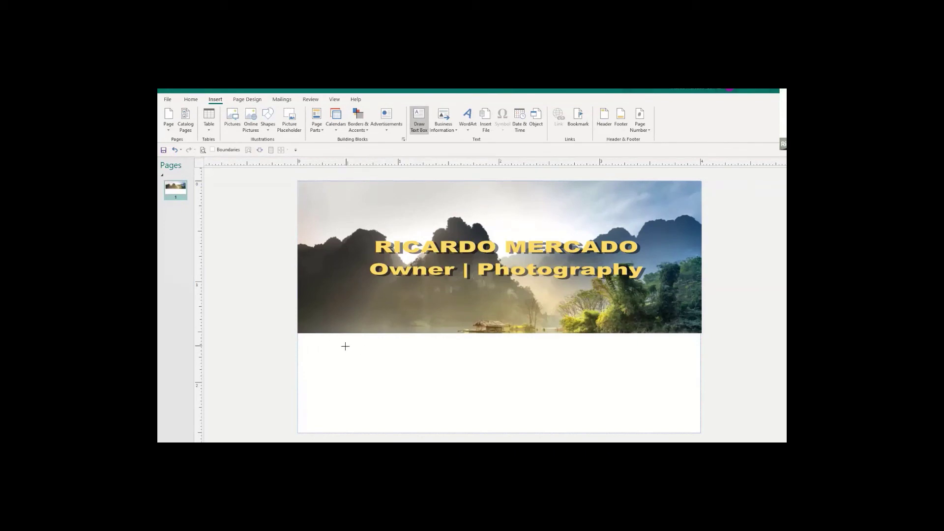
mouse_move(346, 347)
left_mouse_down()
mouse_move(358, 367)
mouse_move(474, 396)
mouse_move(653, 411)
mouse_move(661, 422)
left_mouse_up()
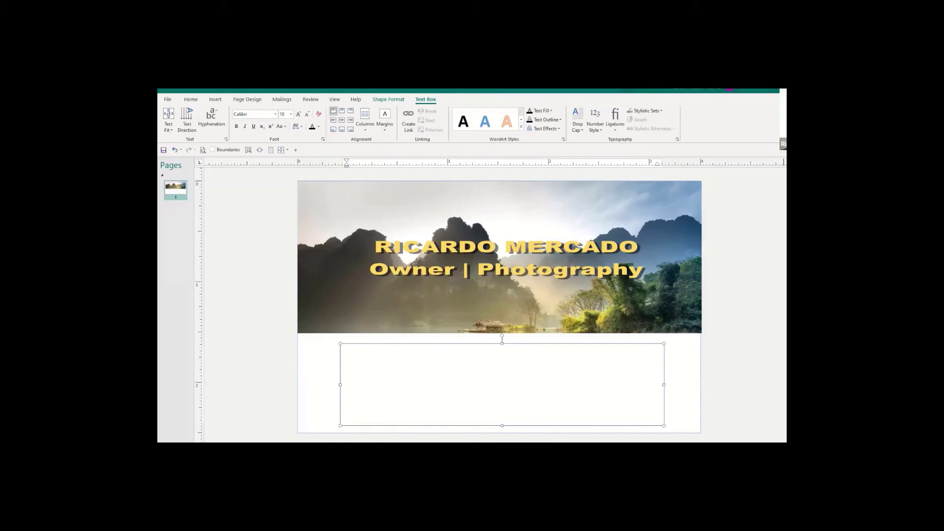
type("website")
type(": ")
type("http")
key("BackSpace")
key("BackSpace")
key("BackSpace")
key("BackSpace")
type("www")
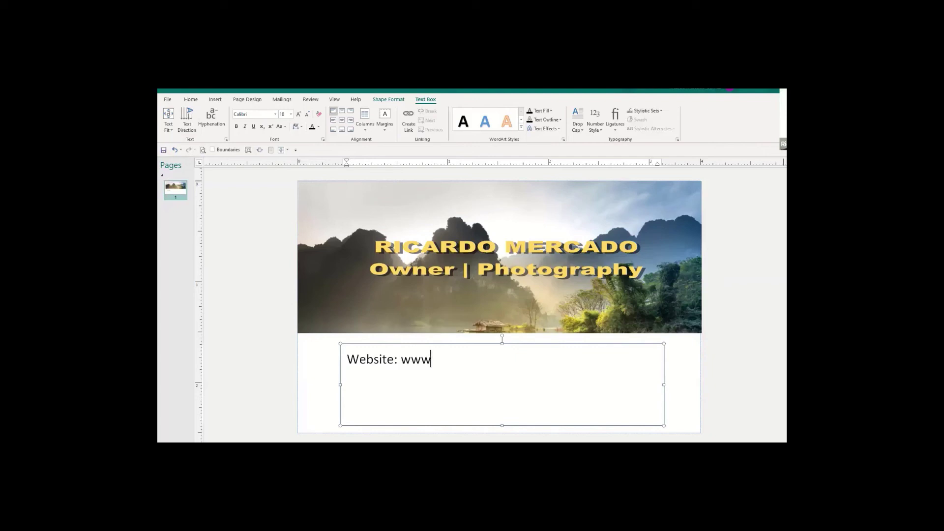
type(".photography")
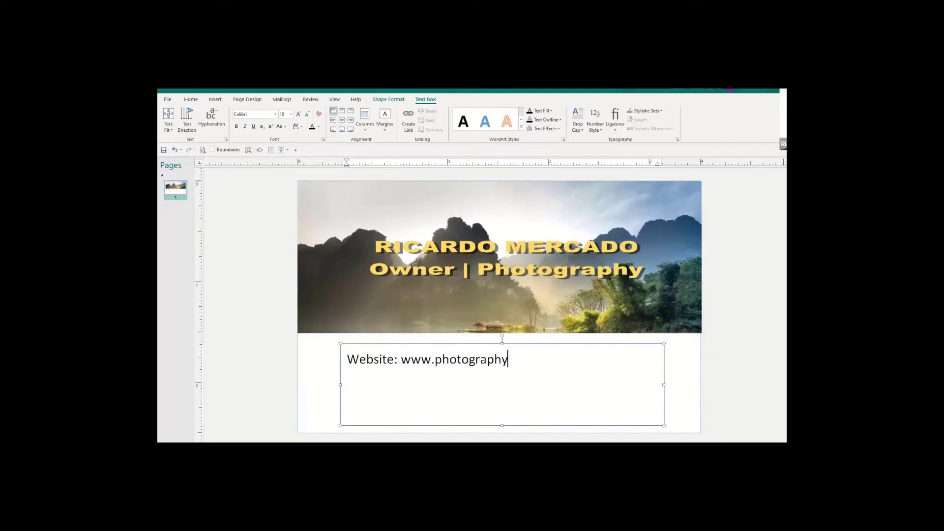
type(".com")
key("Return")
key("BackSpace")
key("Return")
key("BackSpace")
key("Return")
Add a Telephone line with the phone number and an Email line with the address, fixing a missing s.
type("Phone")
key("BackSpace")
key("BackSpace")
key("BackSpace")
key("BackSpace")
key("BackSpace")
type("Telephon")
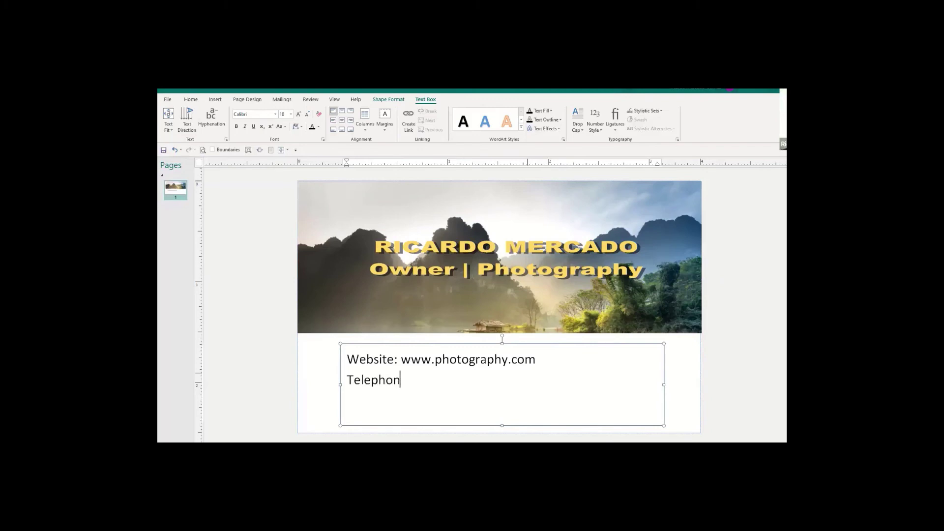
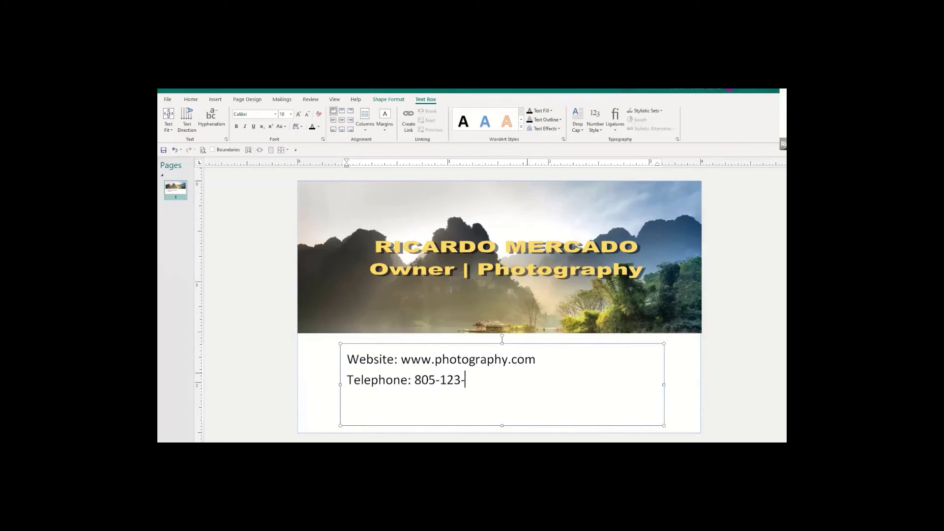
key("Return")
type("Email")
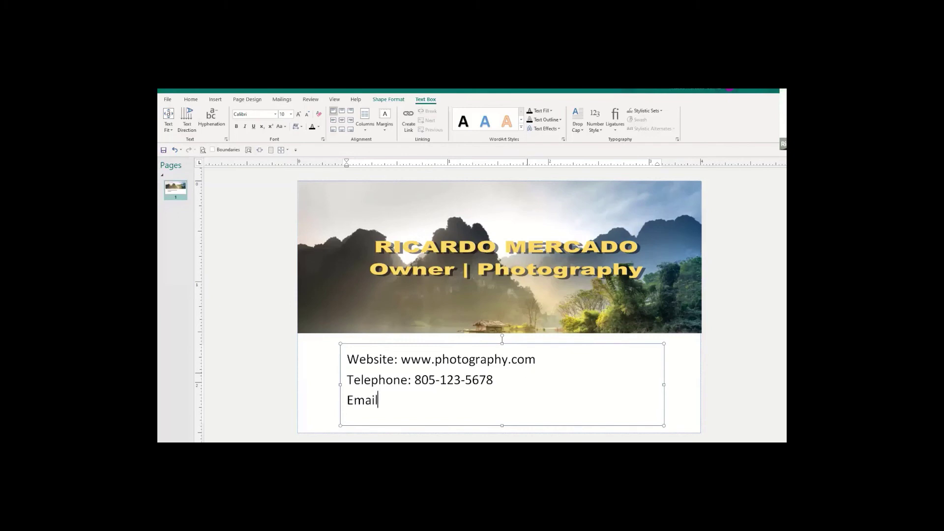
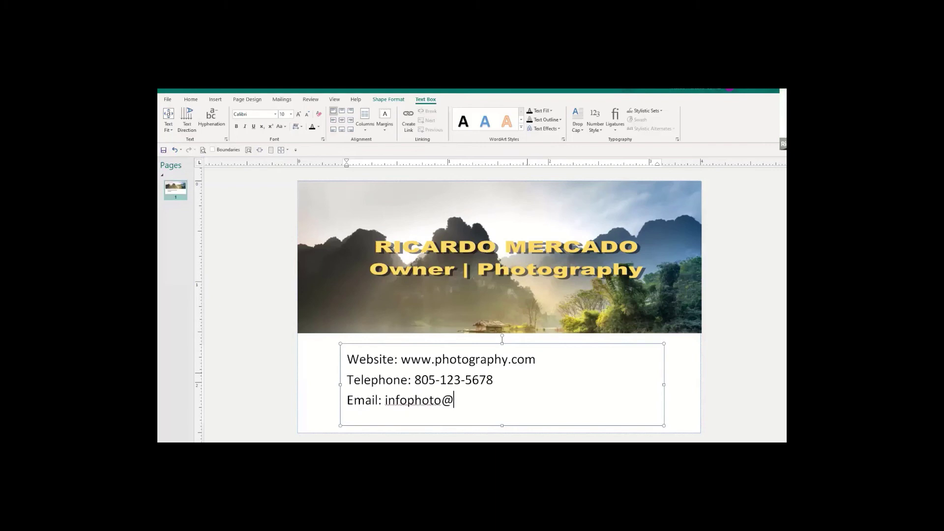
key("Left")
key("Left")
key("Left")
key("Left")
key("Left")
key("Left")
key("Left")
key("Left")
key("Left")
key("Left")
key("Left")
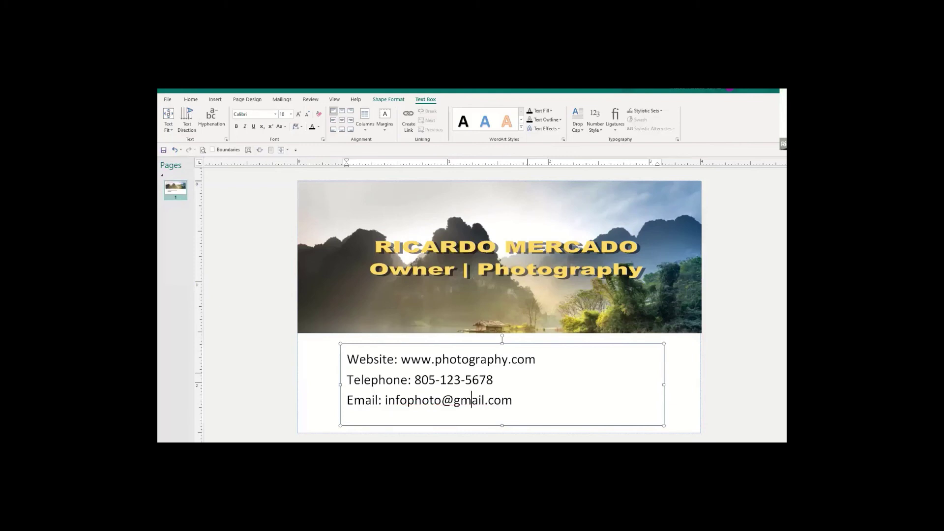
key("Right")
type("s")
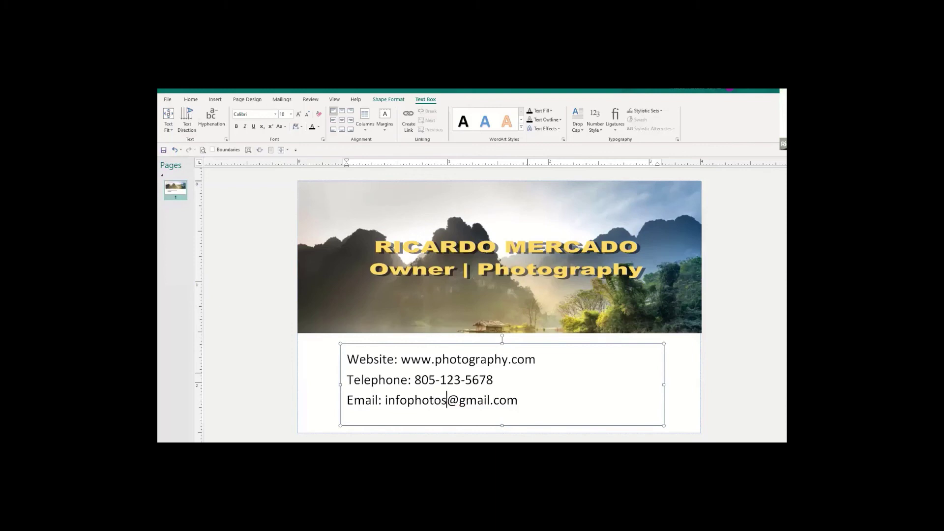
left_click(522, 398)
left_click(724, 404)
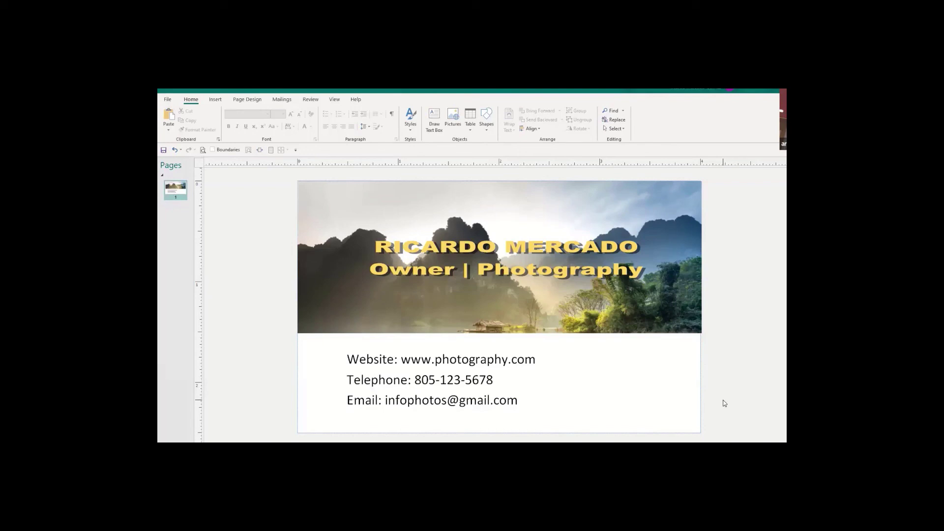
left_click(527, 248)
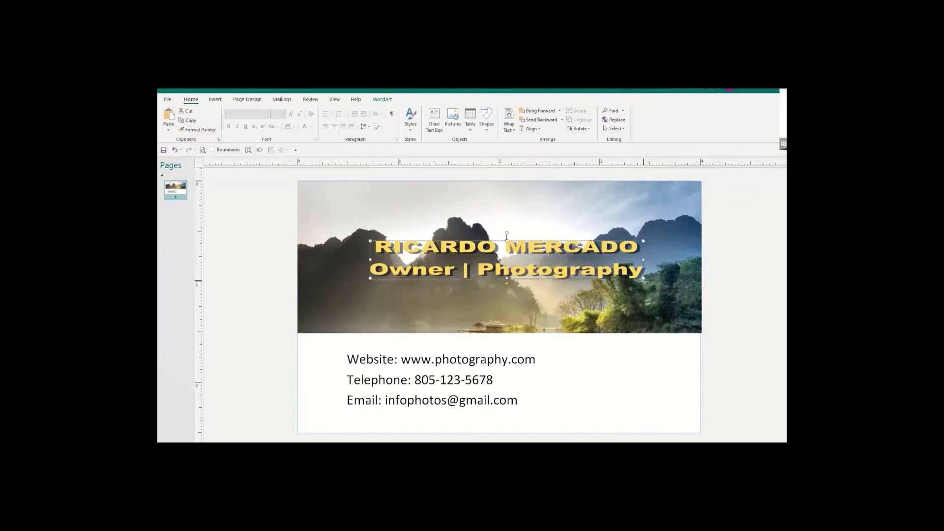
mouse_move(643, 279)
left_mouse_down()
mouse_move(670, 301)
mouse_move(644, 279)
left_mouse_up()
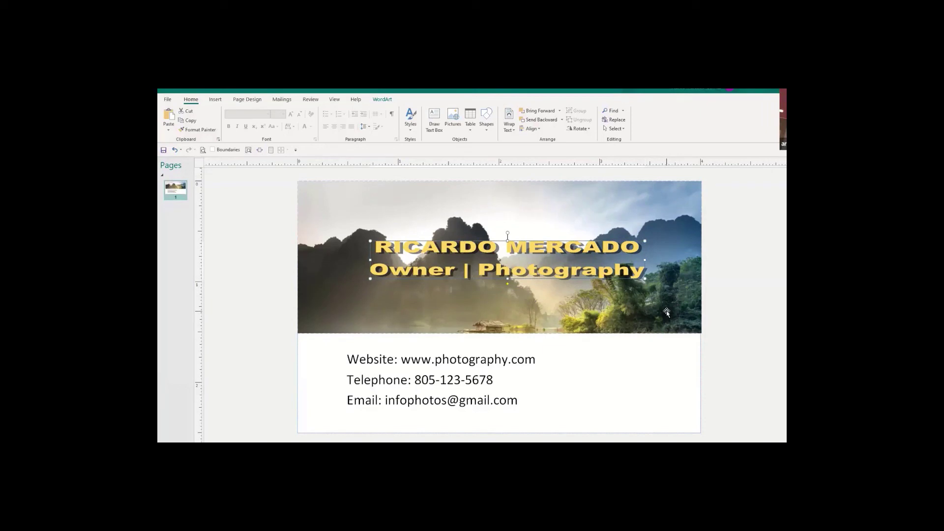
key("ctrl+z")
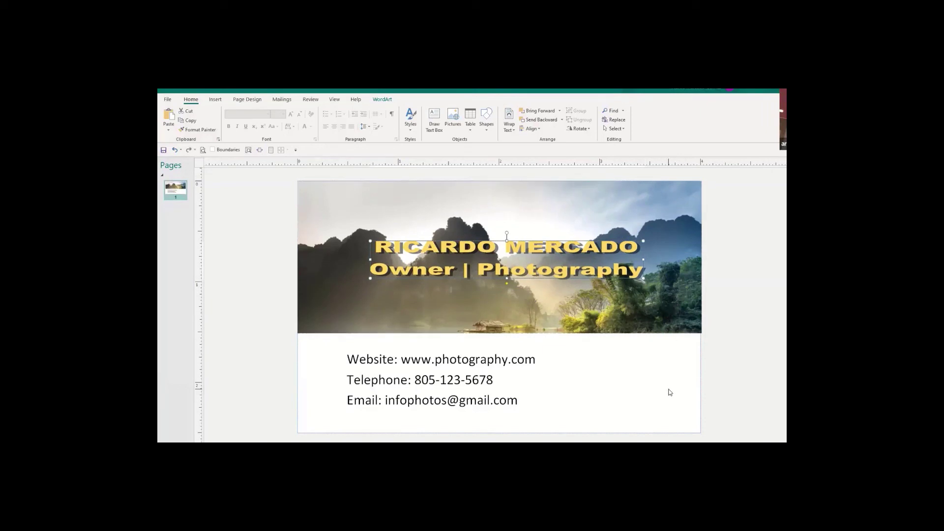
left_click(492, 250)
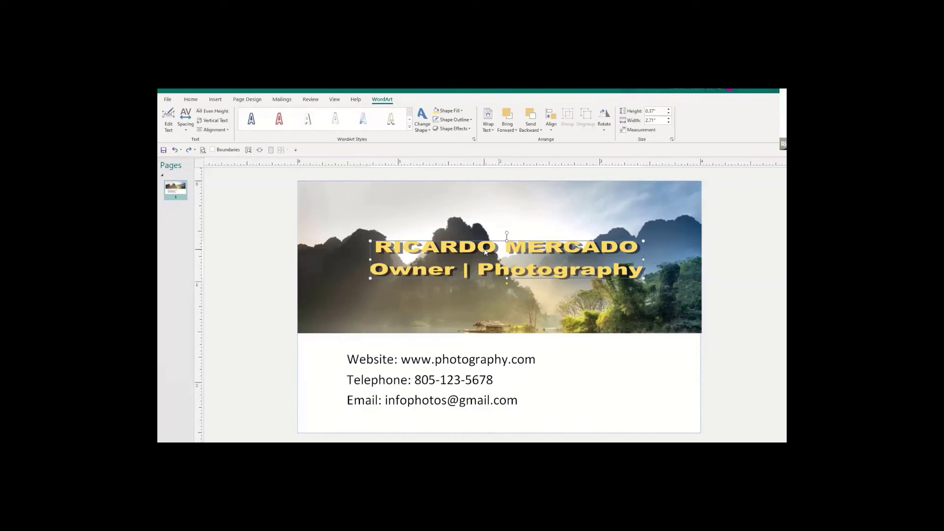
right_click(485, 252)
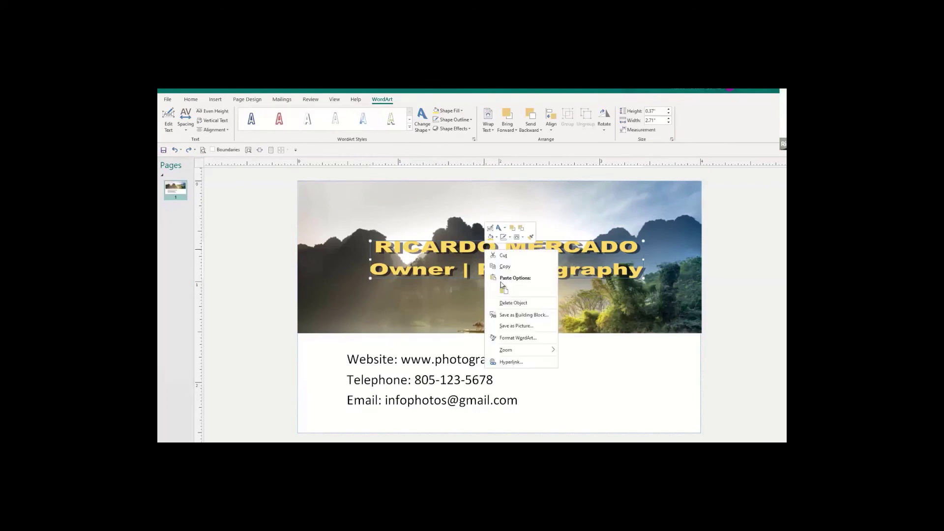
left_click(516, 339)
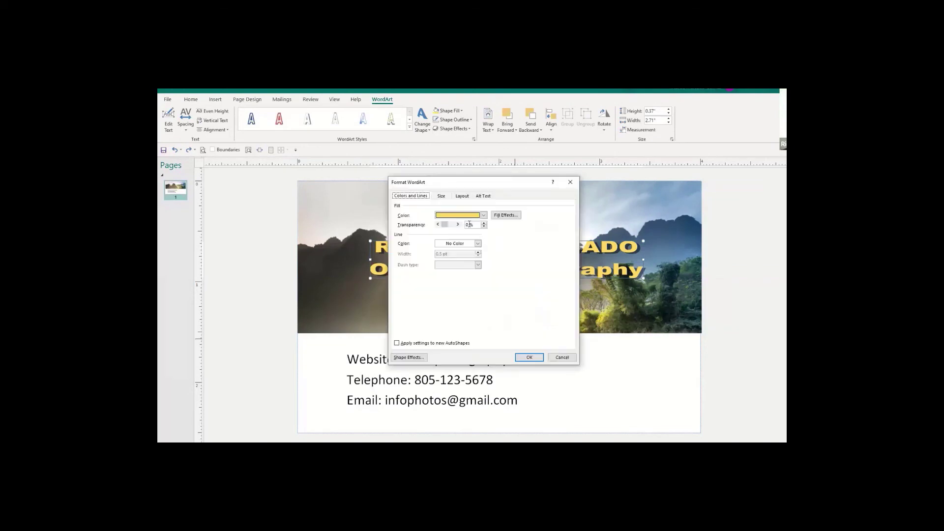
left_click(441, 196)
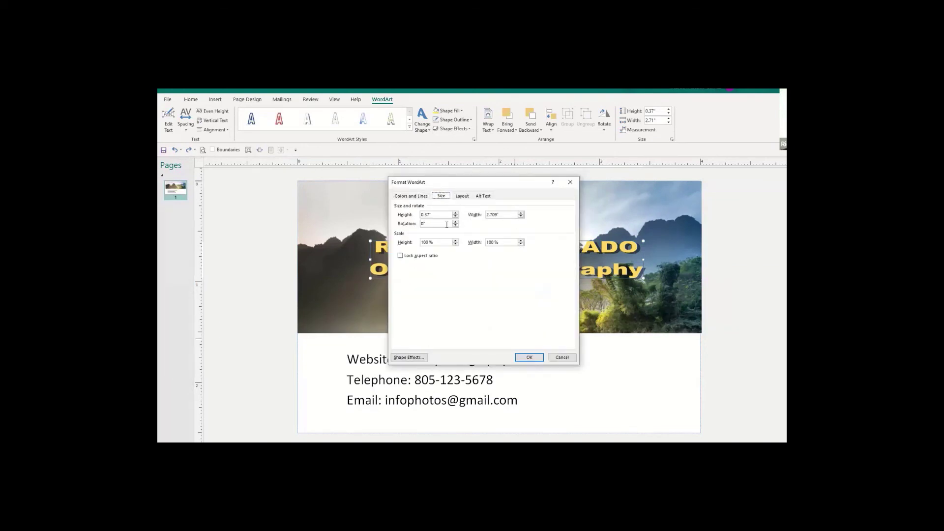
left_click(562, 358)
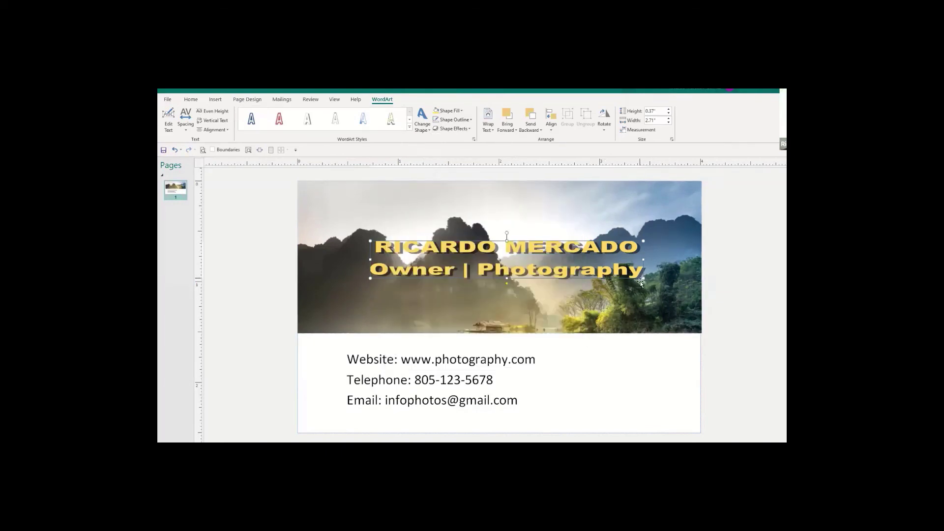
left_click_drag(648, 283, 667, 304)
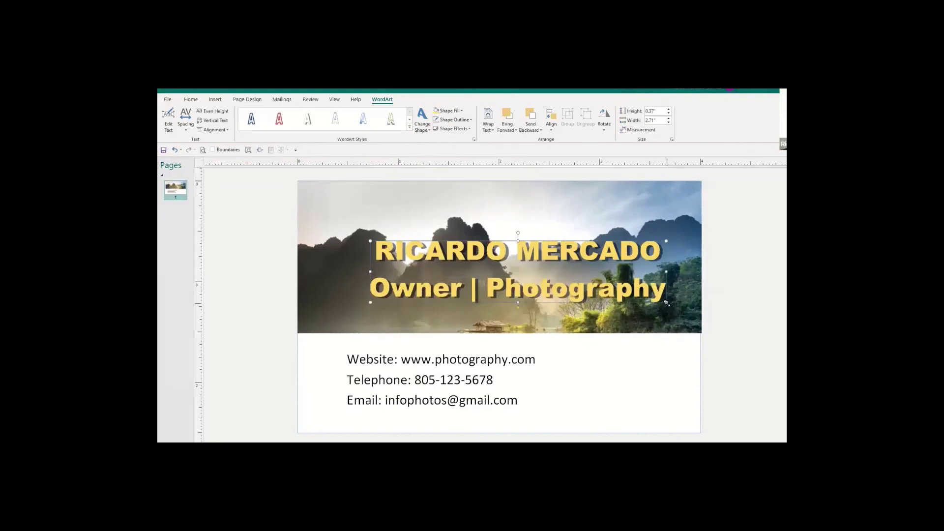
left_click_drag(622, 277, 643, 279)
Narrow the contact text box from its right edge so the three contact lines fit under the banner.
left_click(660, 376)
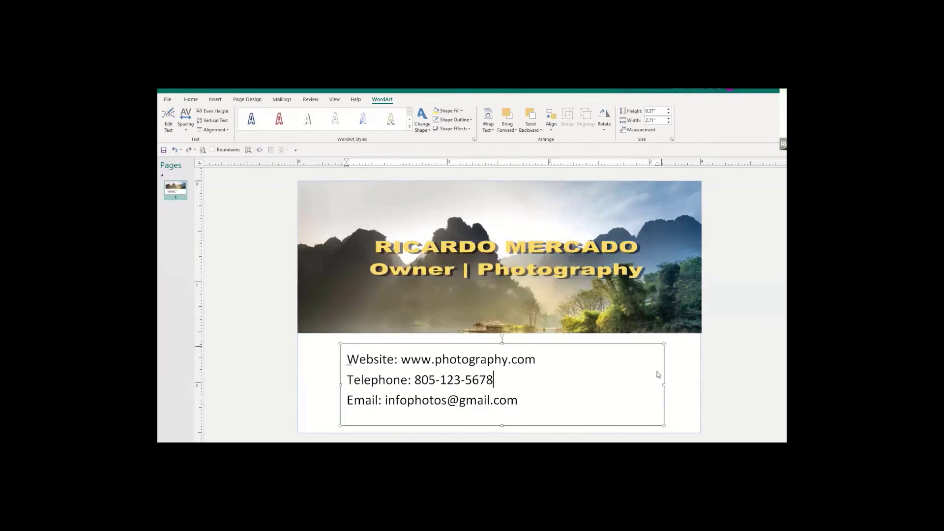
left_click(720, 401)
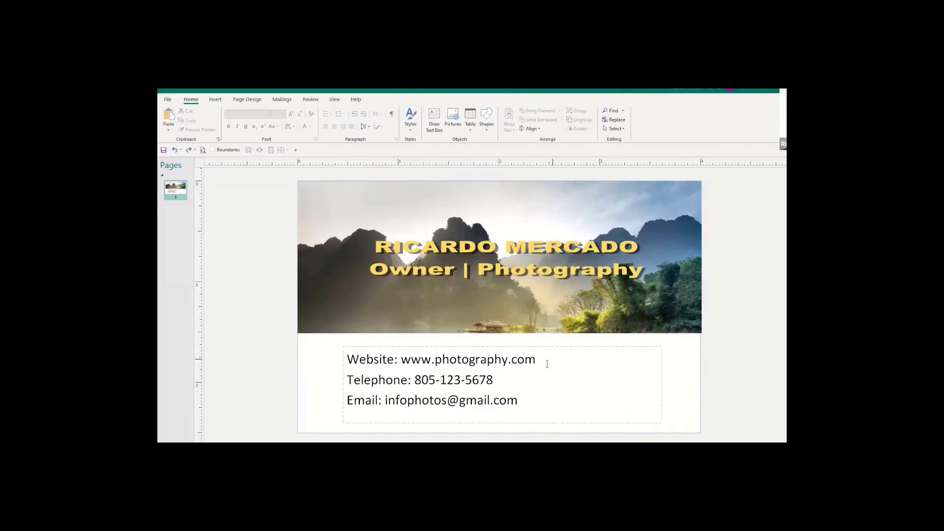
left_click(661, 375)
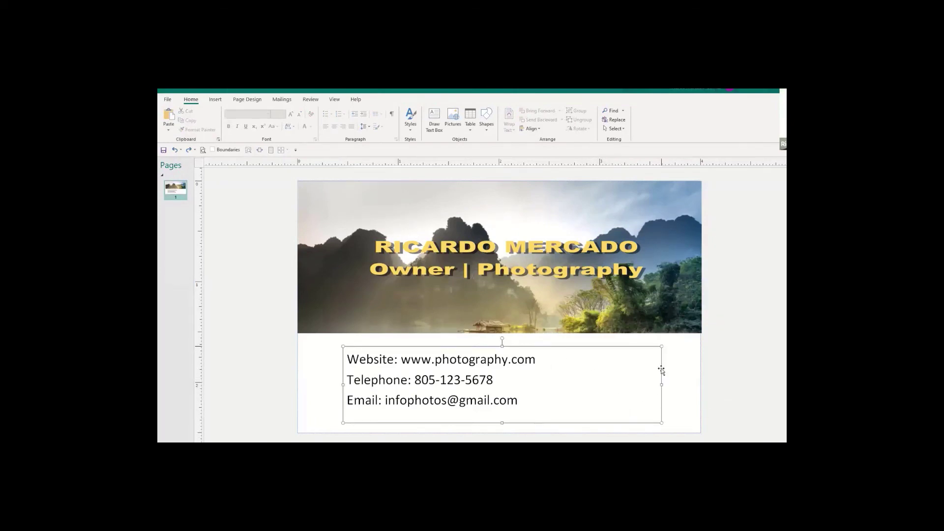
left_click_drag(661, 386, 551, 391)
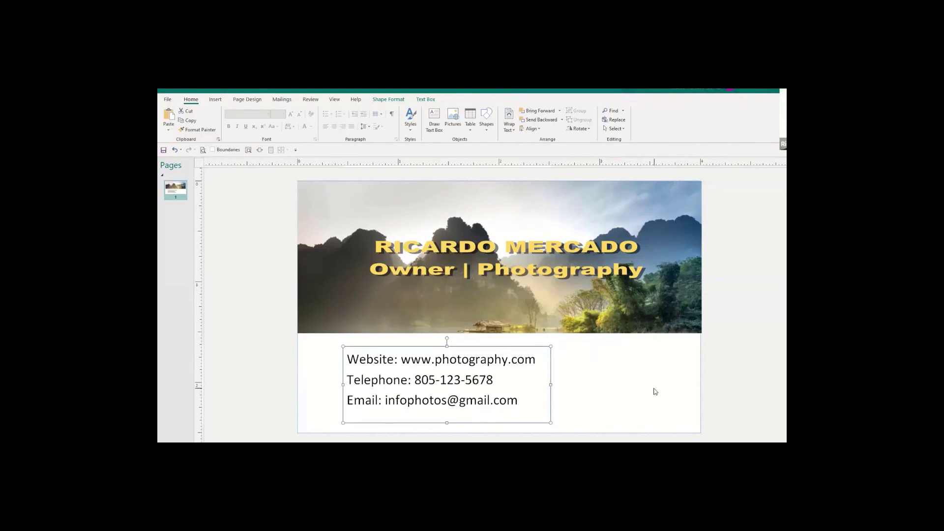
left_click(740, 409)
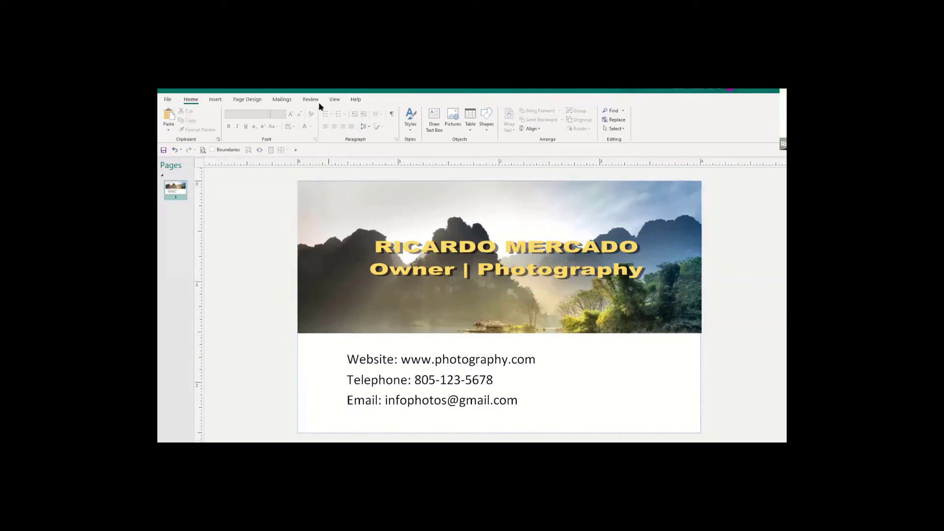
Draw a sun shape to the right of the contact text and enlarge it slightly.
left_click(485, 129)
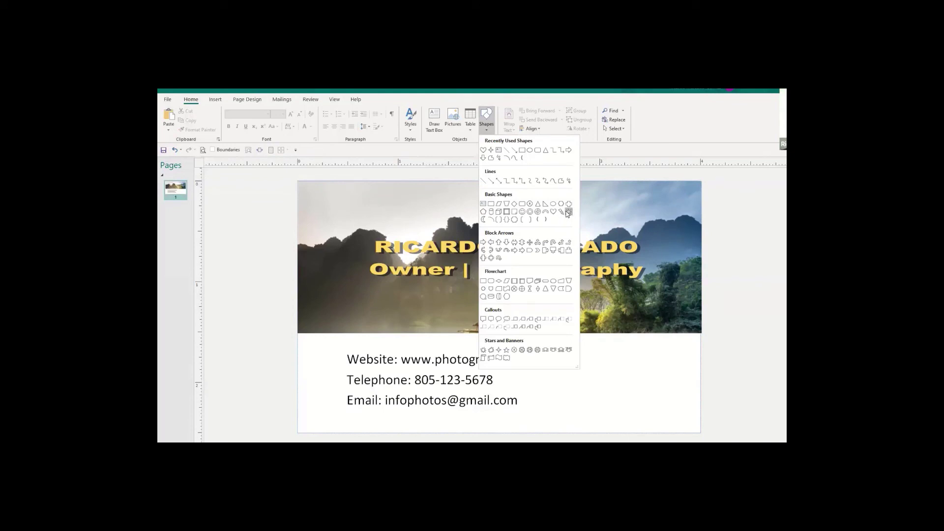
left_click(568, 212)
left_click_drag(587, 361, 660, 417)
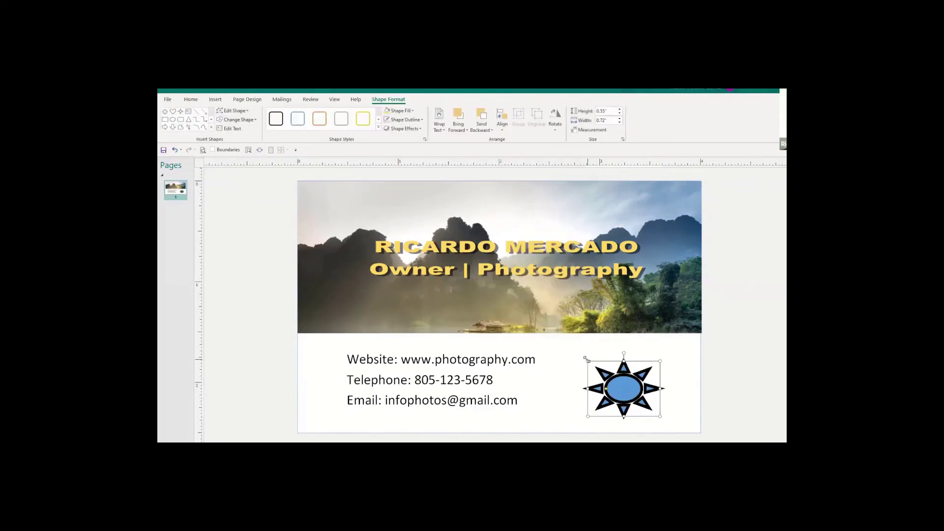
left_click_drag(587, 360, 577, 348)
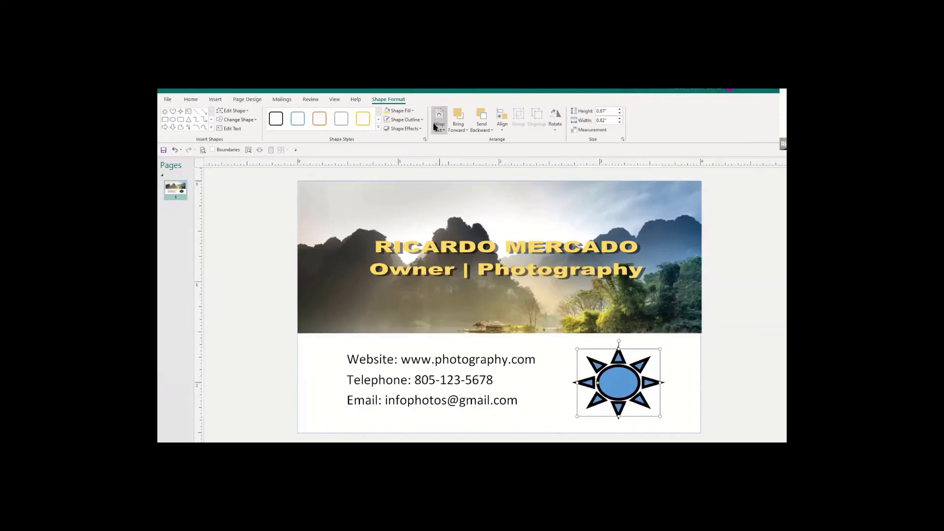
Give the sun shape a light peach fill.
left_click(683, 384)
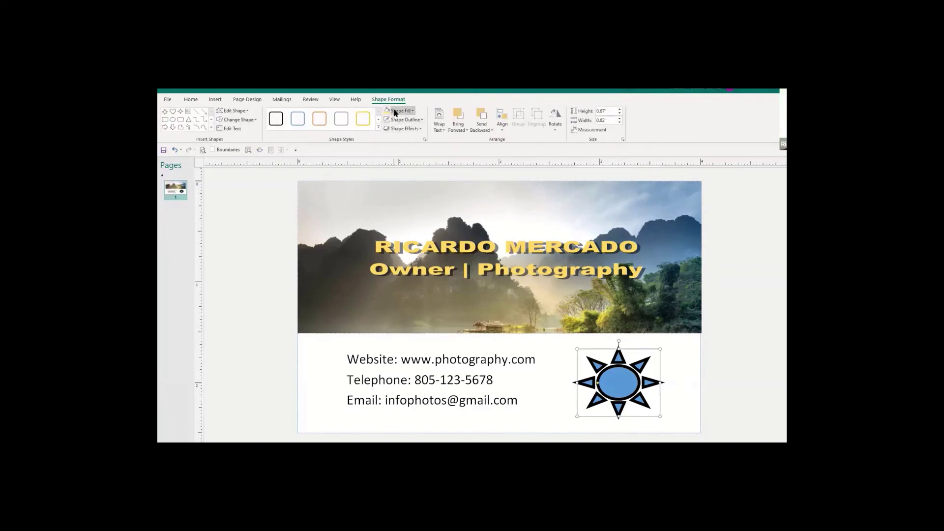
left_click(395, 113)
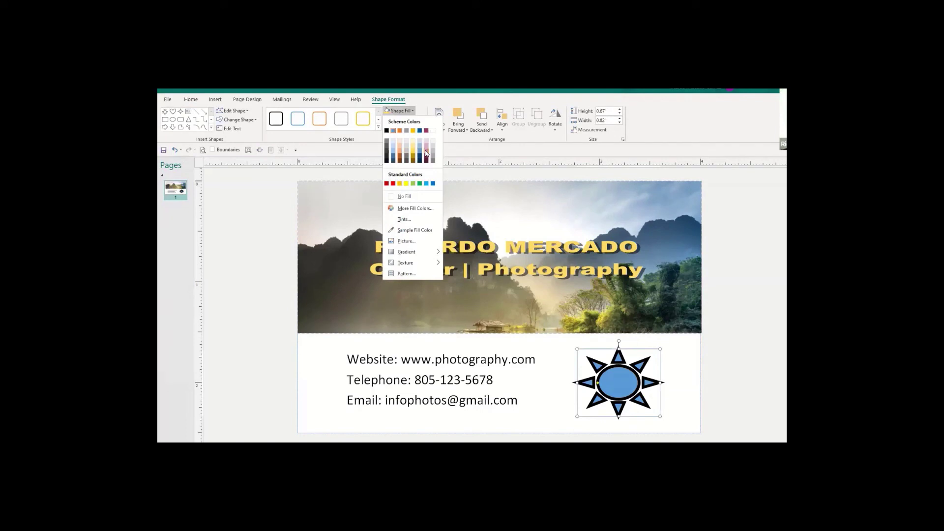
left_click(426, 154)
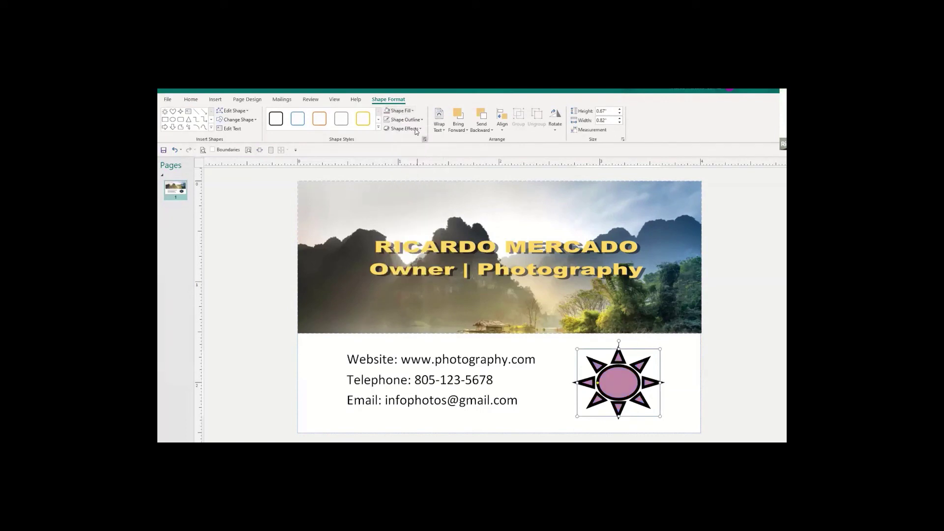
left_click(396, 113)
left_click(401, 150)
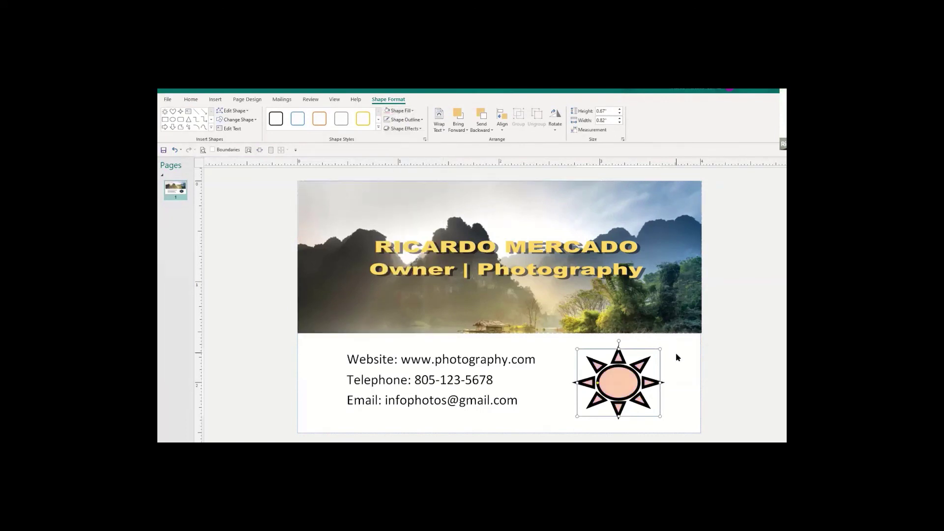
left_click(675, 354)
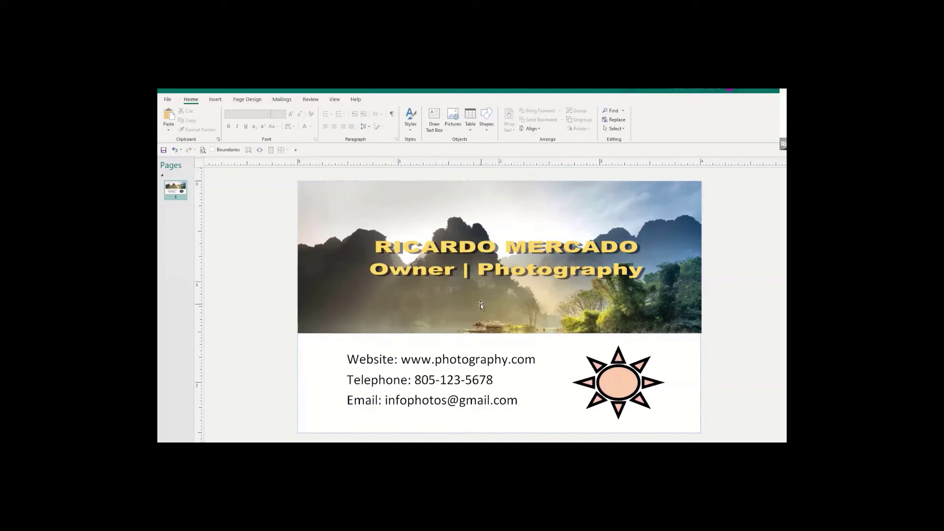
Search online pictures for 'photography' and insert the camera-on-tripod photo onto the card.
left_click(215, 100)
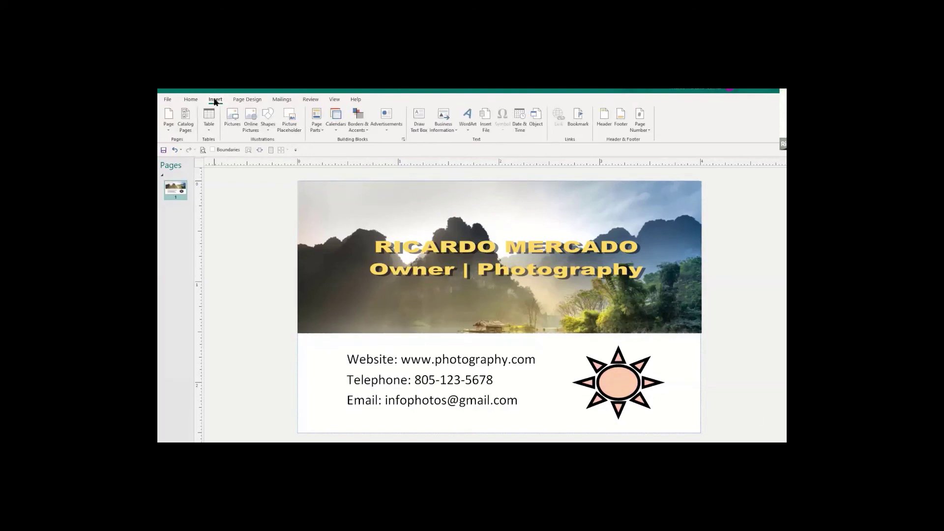
left_click(252, 120)
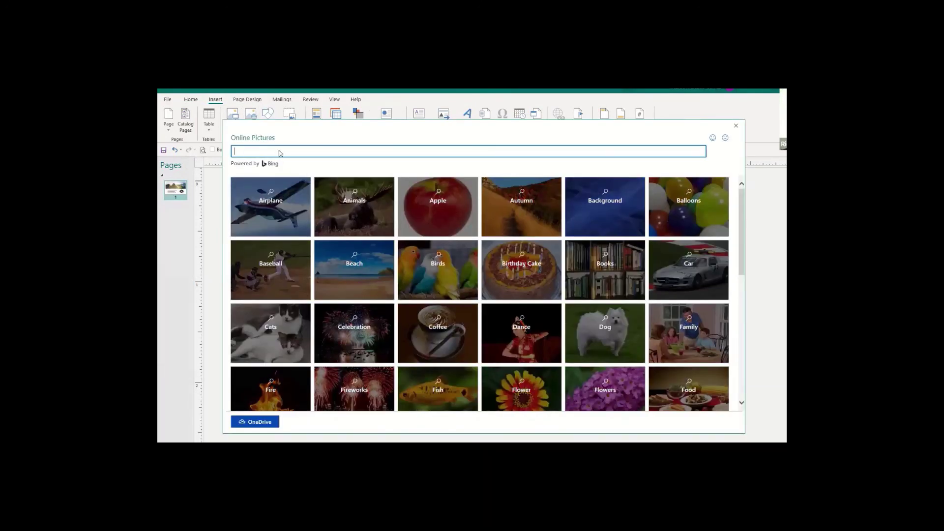
type("camera")
key("Return")
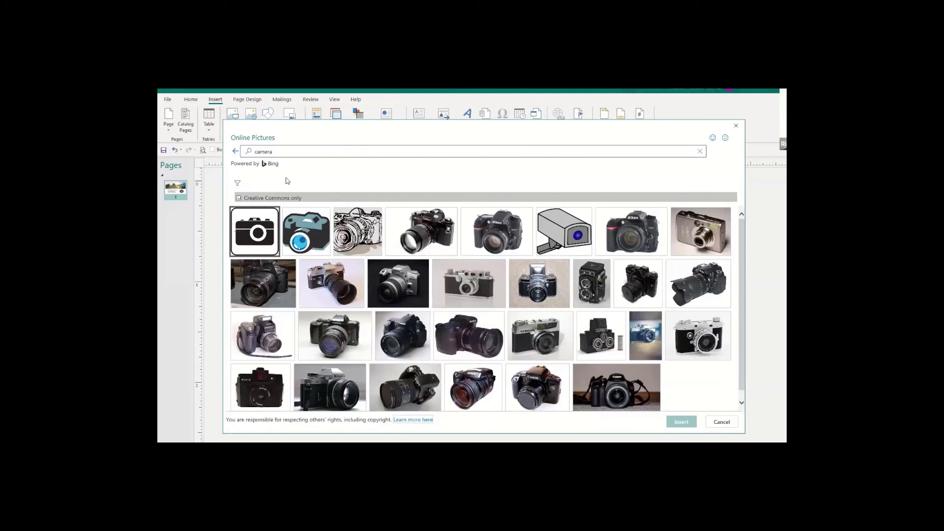
left_click(278, 150)
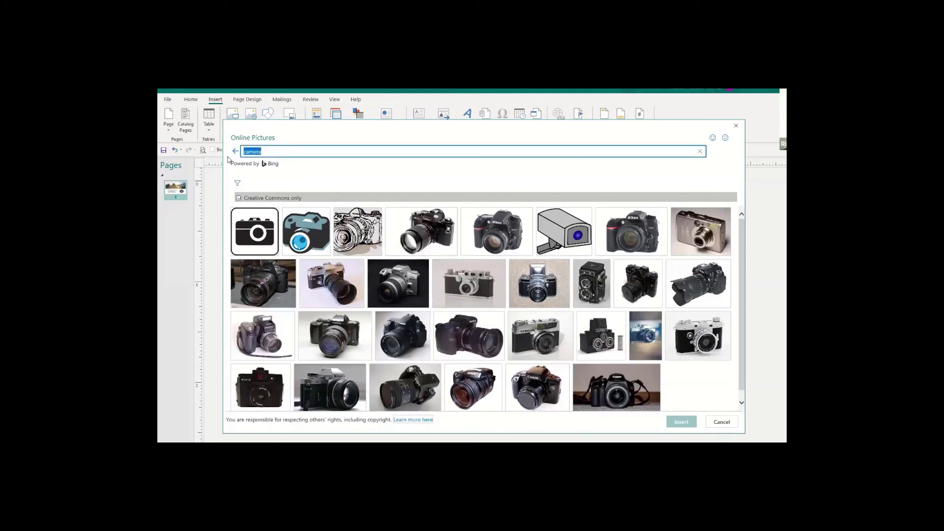
type("photography")
key("Return")
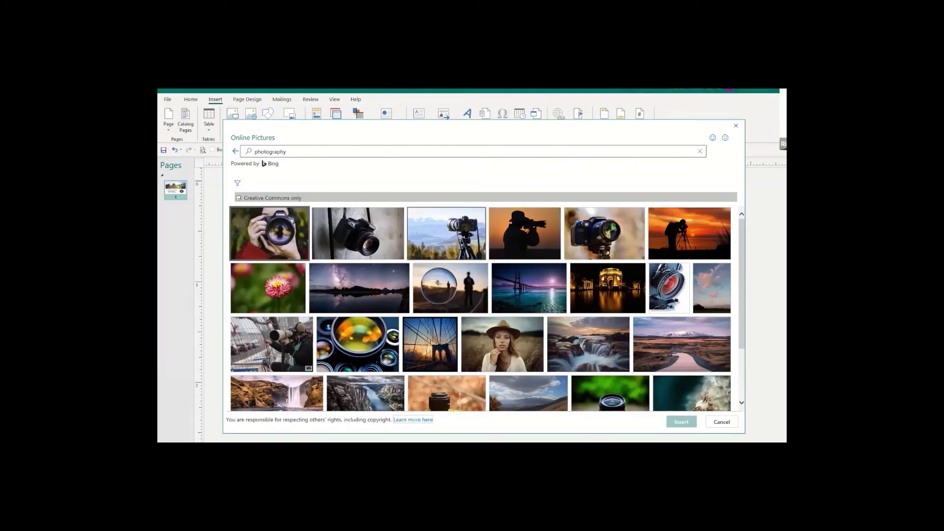
left_click(583, 226)
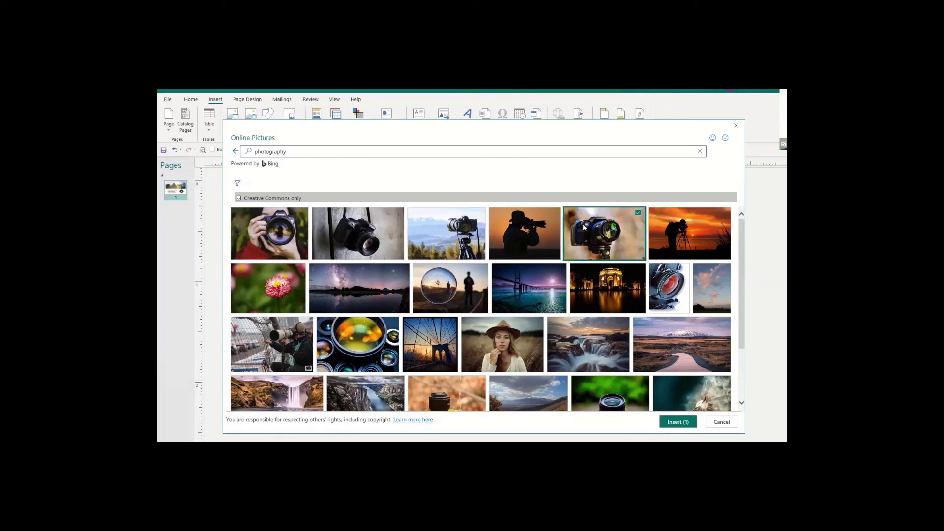
left_click(684, 422)
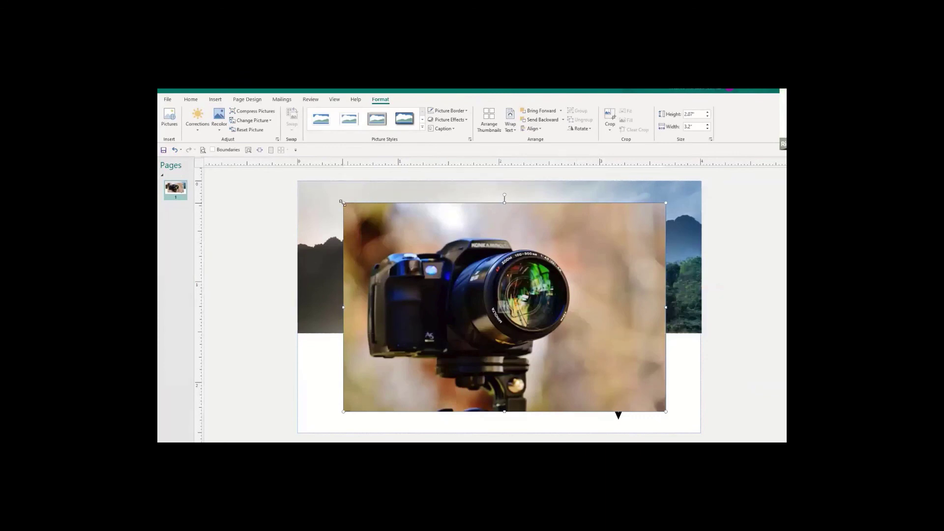
Shrink the camera photo and position it beside the sun, overlapping its arms.
left_click_drag(342, 203, 583, 358)
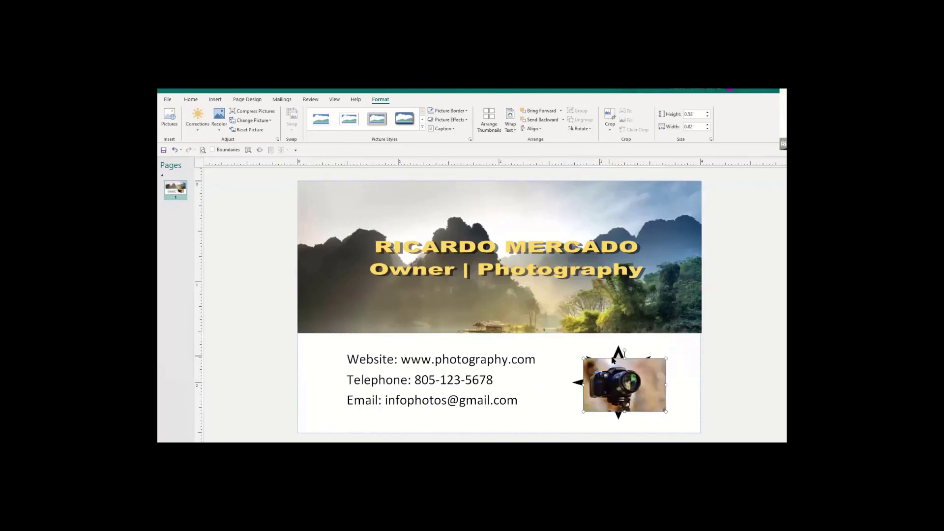
left_click_drag(636, 370, 671, 372)
left_click_drag(618, 357, 594, 360)
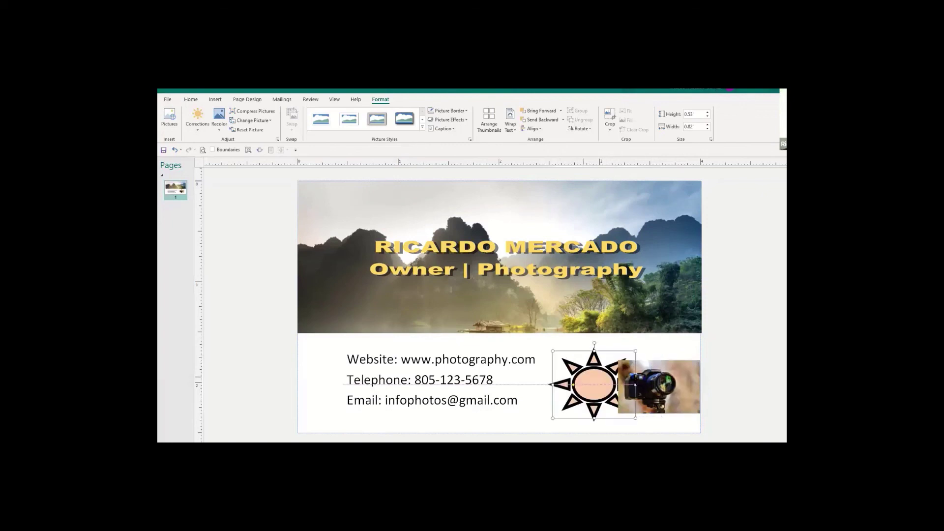
left_click_drag(678, 378, 662, 380)
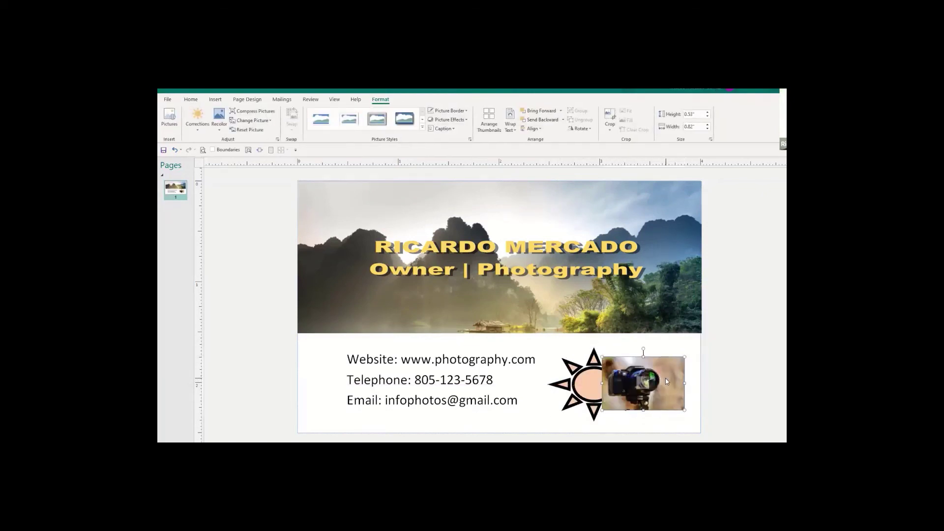
right_click(665, 378)
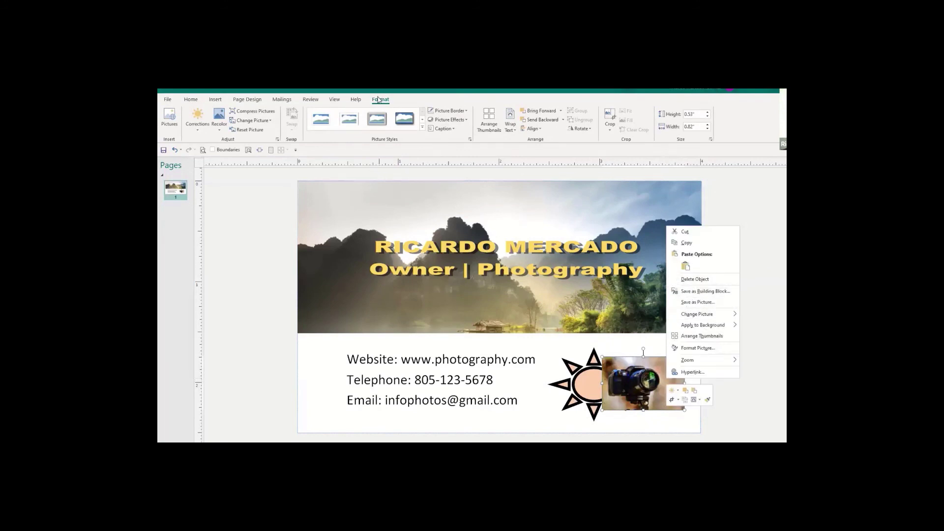
left_click(558, 129)
Send the camera photo behind the sun and rearrange the two side by side.
left_click(543, 119)
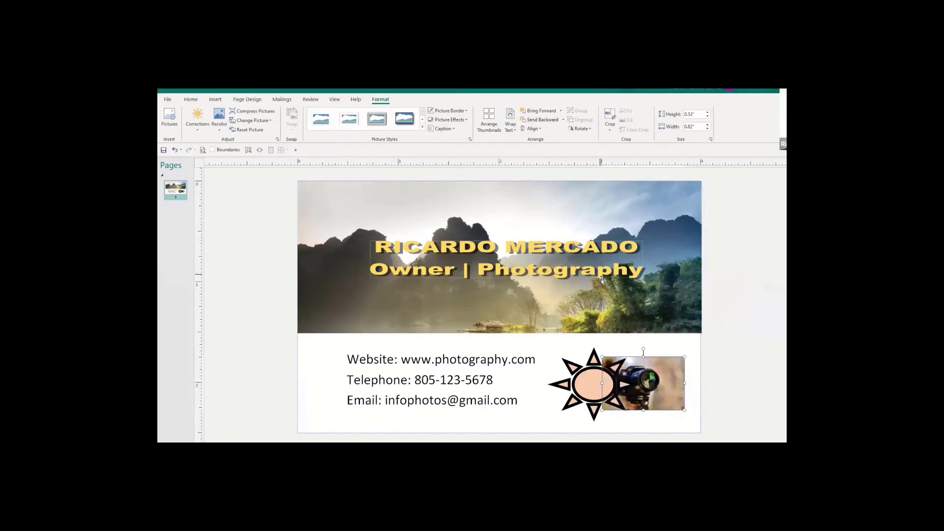
left_click(685, 417)
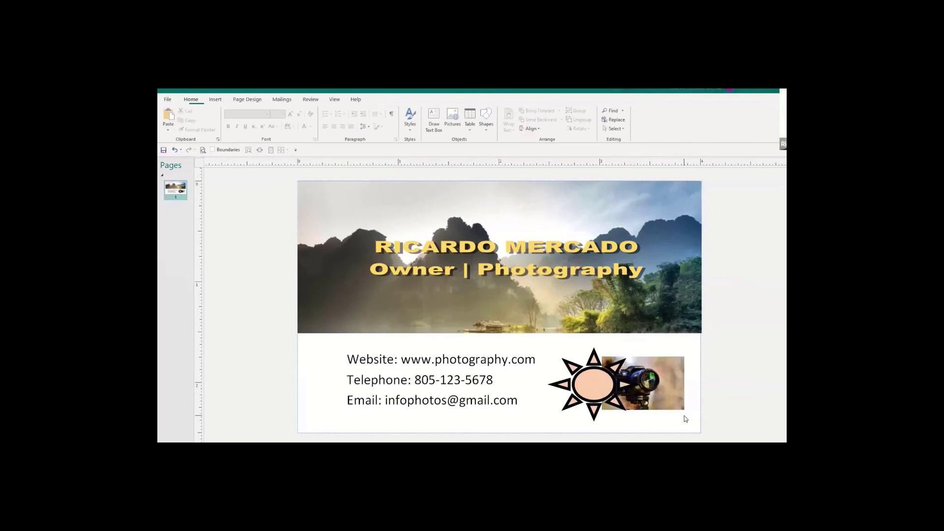
left_click(599, 388)
left_click_drag(599, 389, 698, 386)
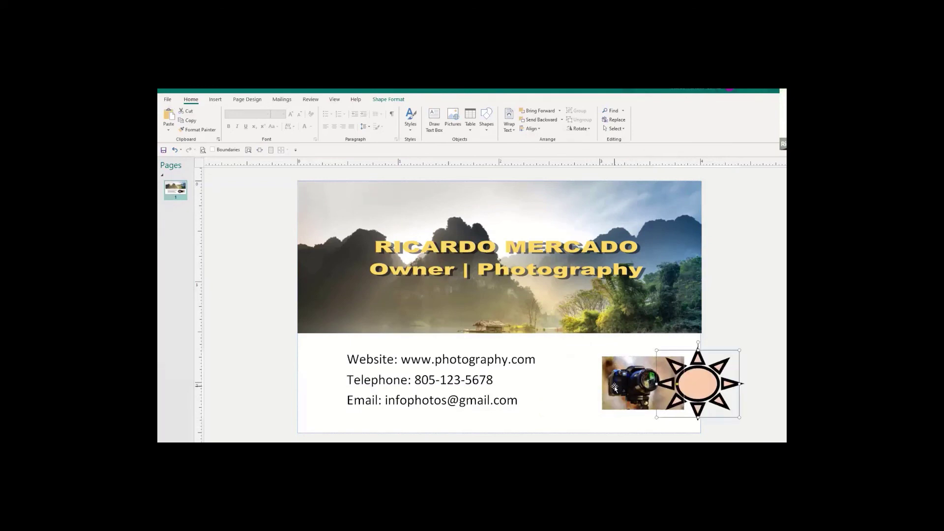
left_click_drag(612, 386, 592, 389)
left_click_drag(695, 382, 673, 381)
left_click(784, 434)
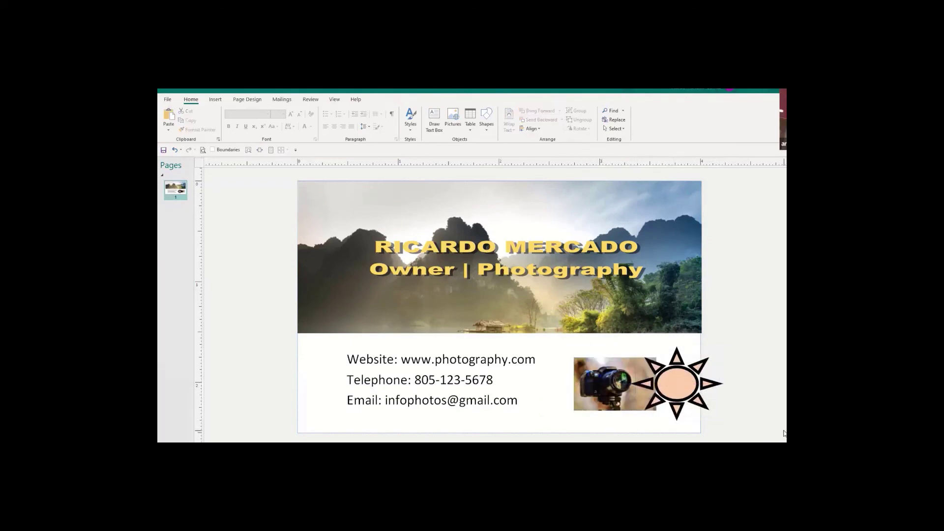
Shrink the sun and nudge it lower so it overlaps the photo's right end.
left_click(688, 391)
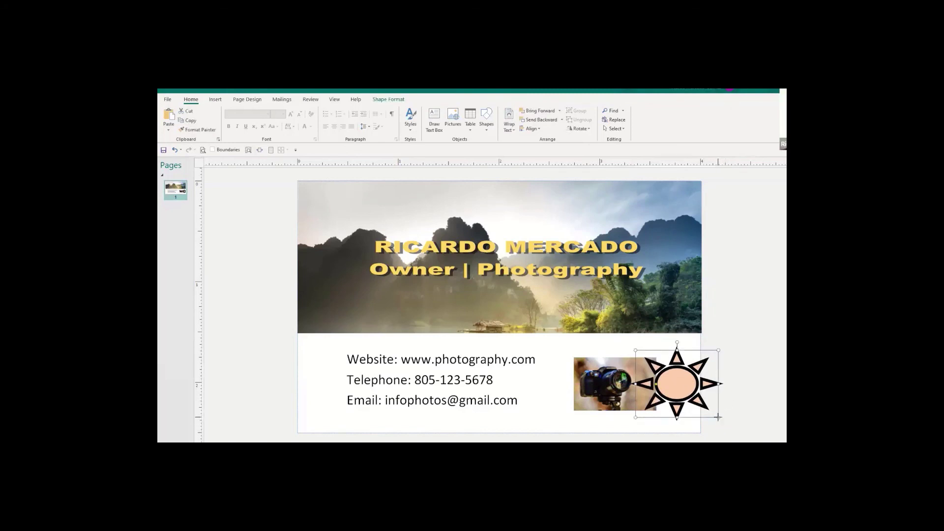
left_click_drag(718, 417, 693, 398)
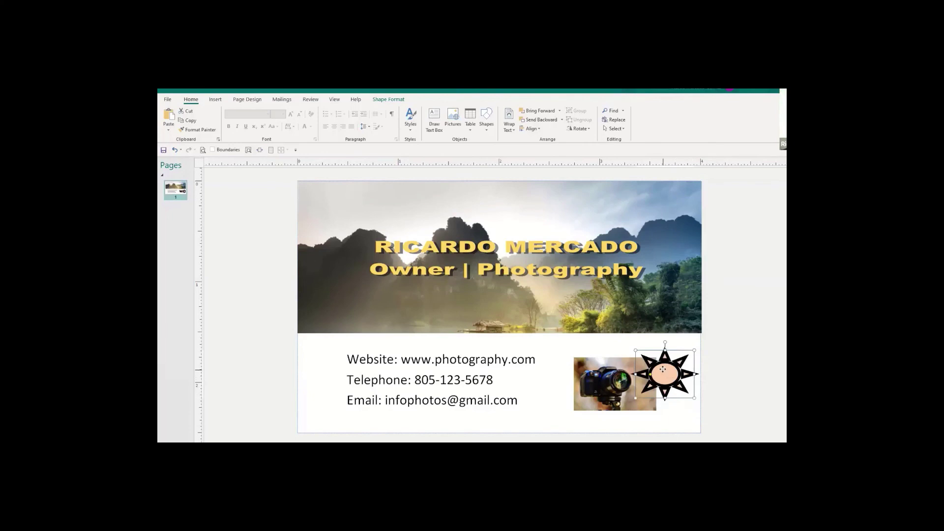
left_click_drag(682, 387, 680, 397)
left_click(725, 394)
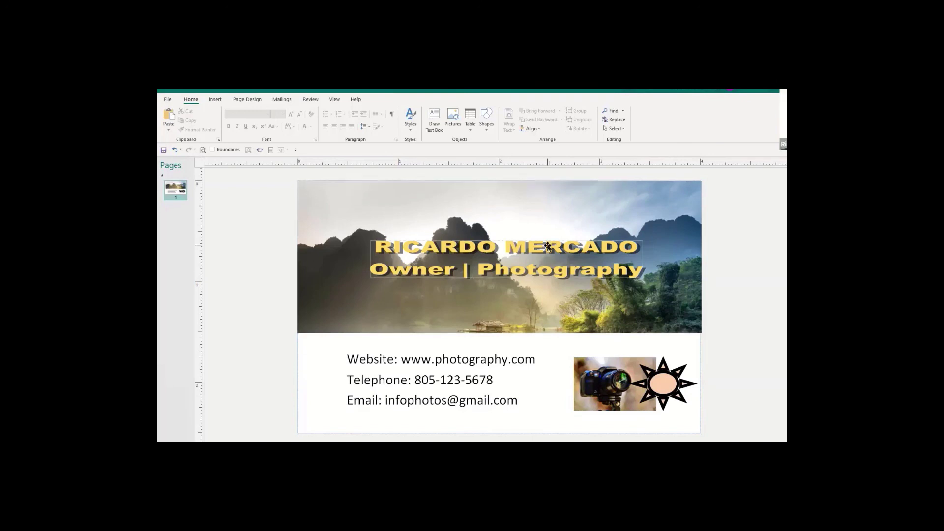
Check the eight-per-sheet print preview of the business card, then return to editing.
left_click(167, 98)
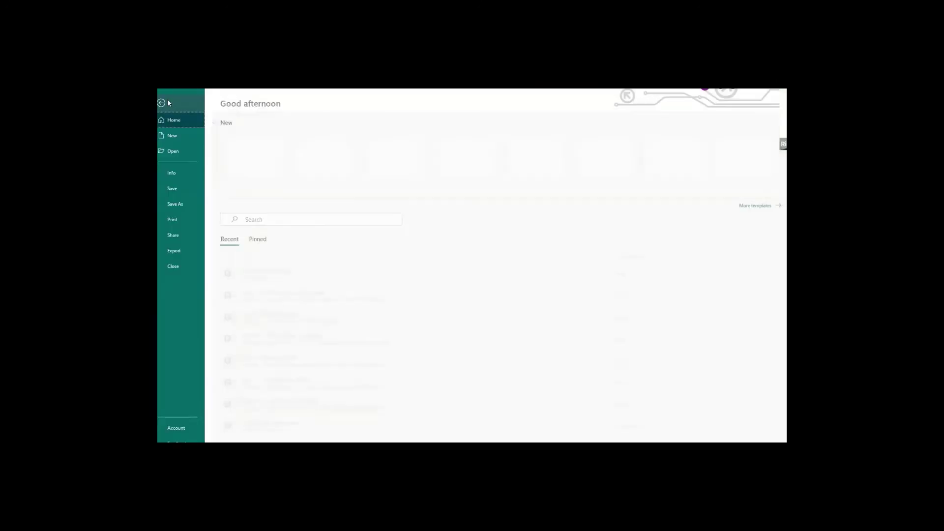
left_click(179, 220)
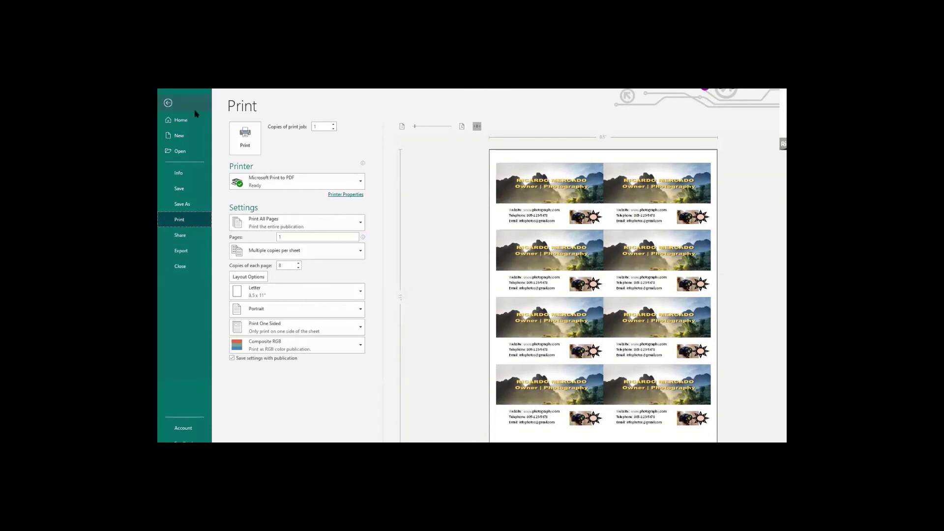
left_click(168, 102)
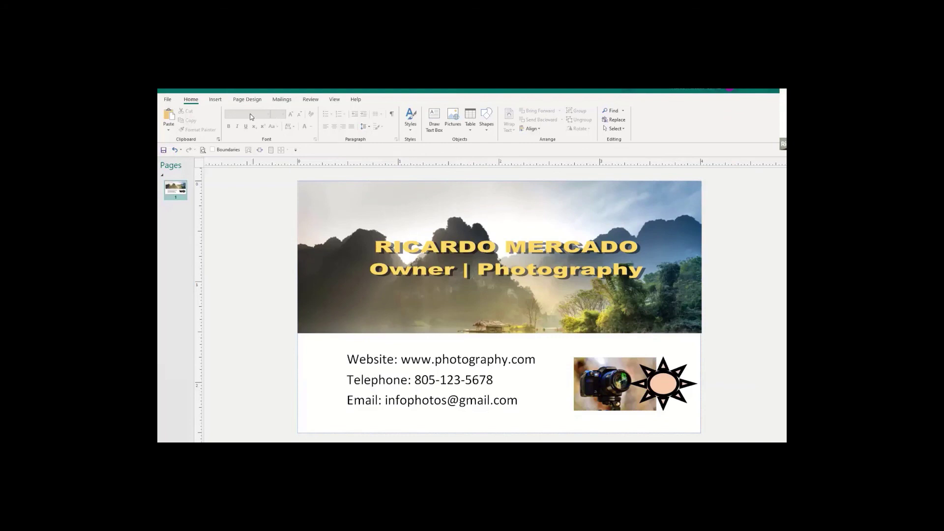
Draw a 2.5" by 4" rectangle covering the whole card, top-left to bottom-right corner.
left_click(214, 99)
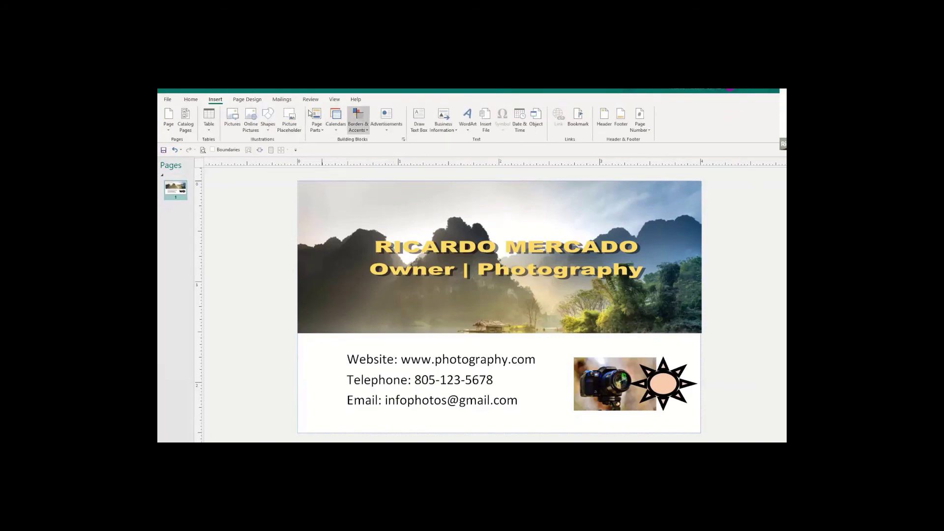
left_click(268, 120)
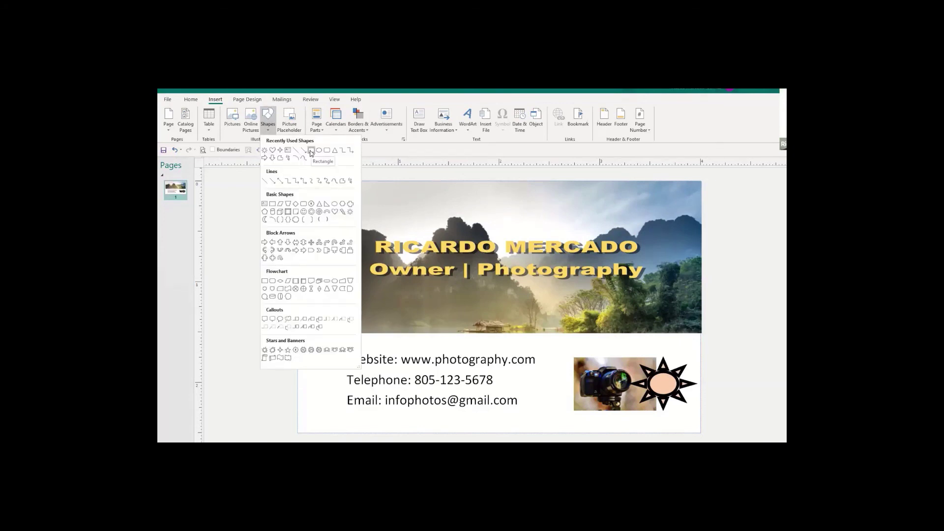
left_click(311, 151)
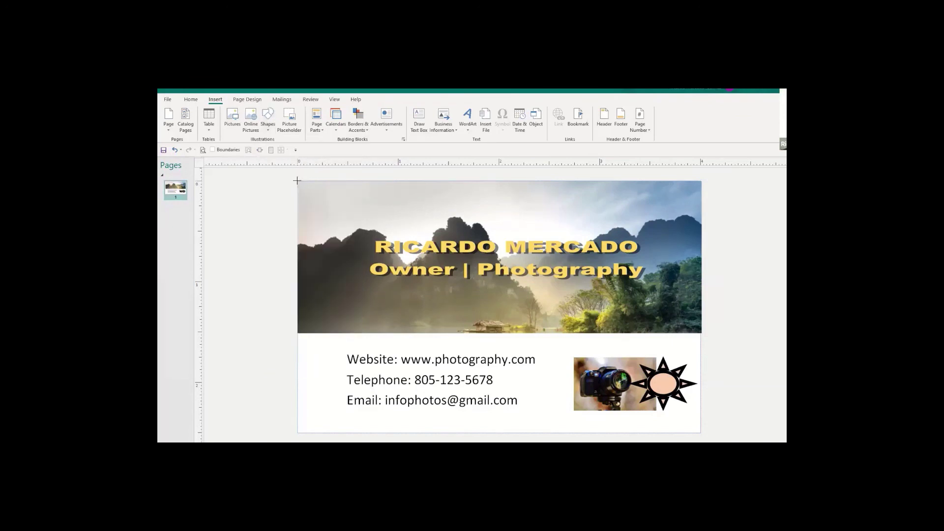
mouse_move(297, 181)
left_mouse_down()
mouse_move(354, 262)
mouse_move(493, 320)
mouse_move(546, 364)
mouse_move(700, 432)
left_mouse_up()
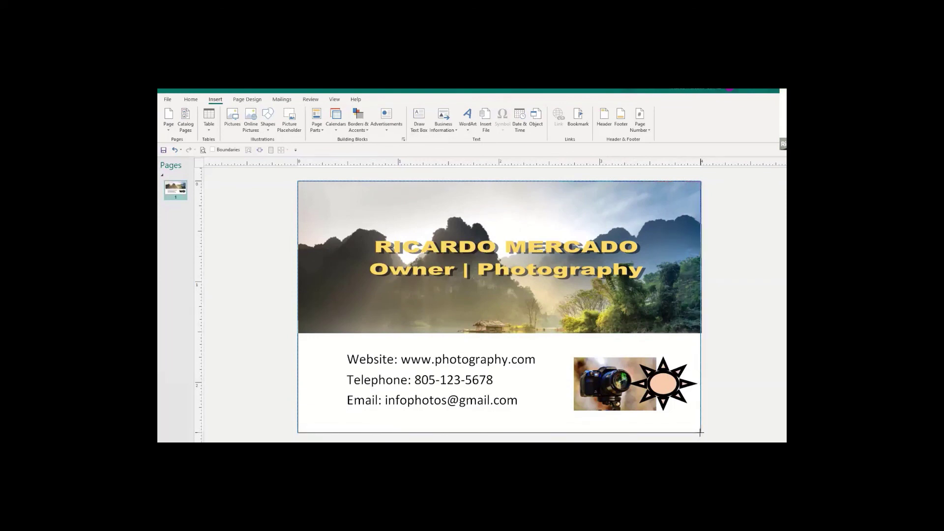
left_click_drag(700, 433, 701, 433)
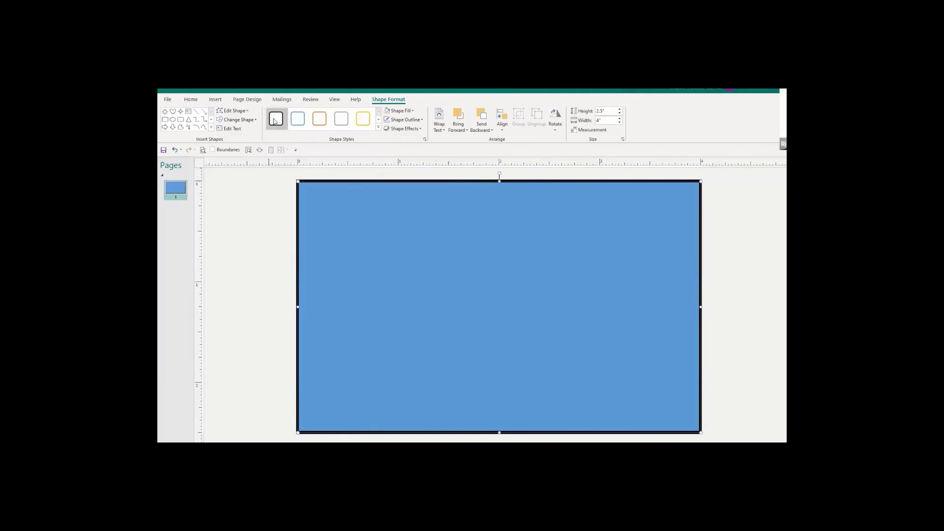
Give the covering rectangle no fill and a ¼ pt outline so it frames the card.
left_click(414, 112)
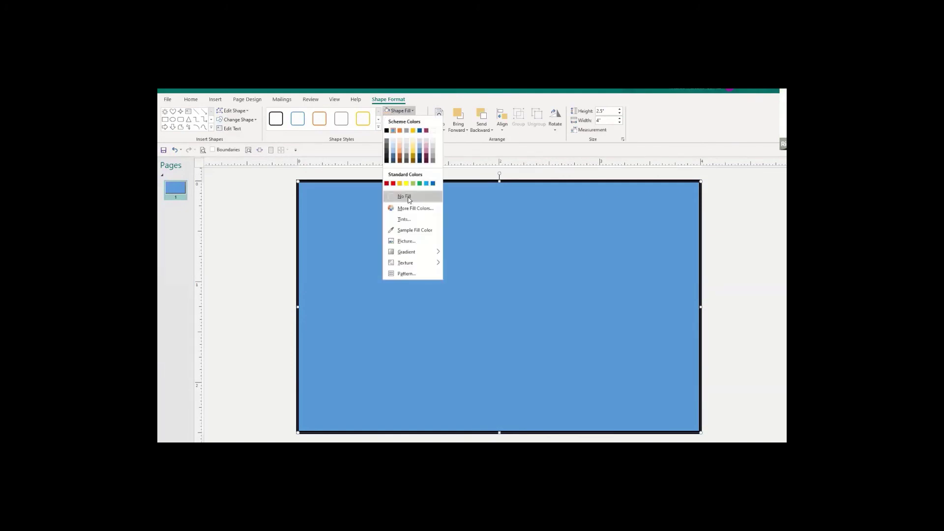
left_click(408, 197)
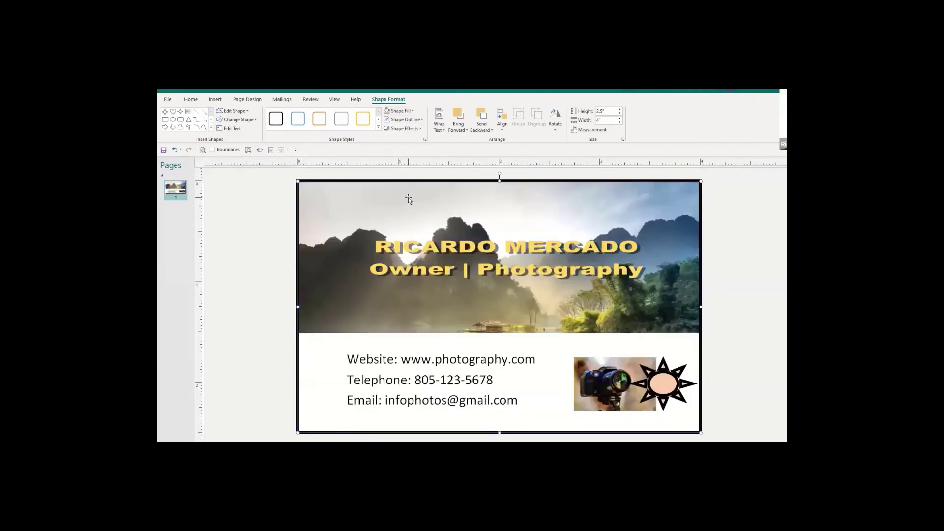
left_click(393, 121)
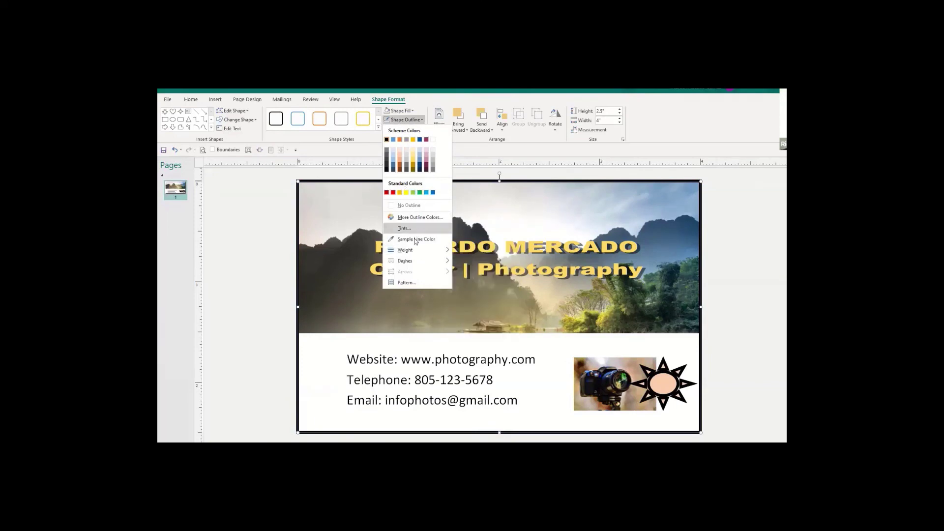
mouse_move(414, 253)
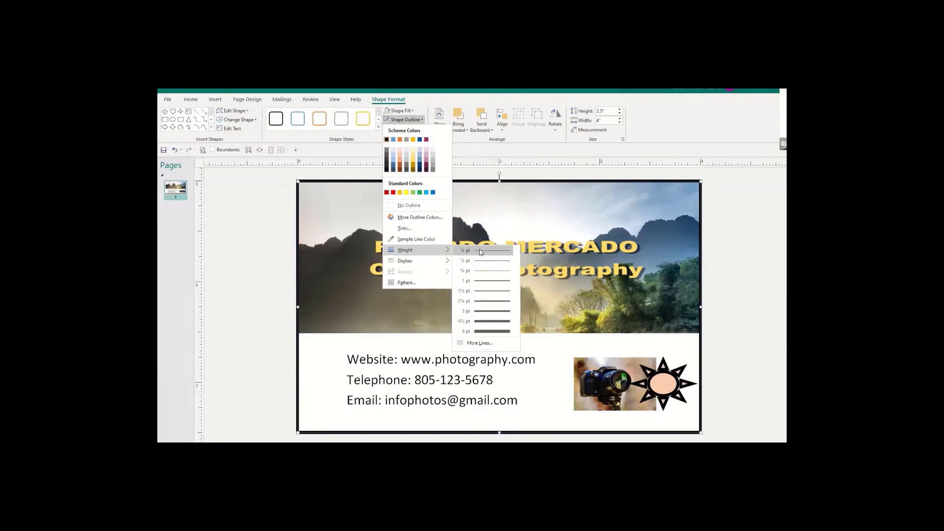
left_click(480, 250)
left_click(765, 391)
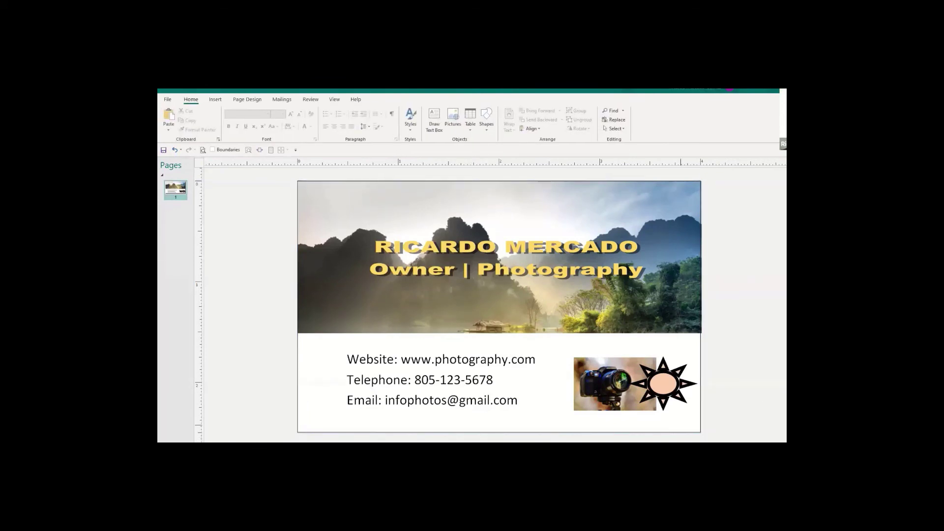
left_click(168, 101)
left_click(182, 220)
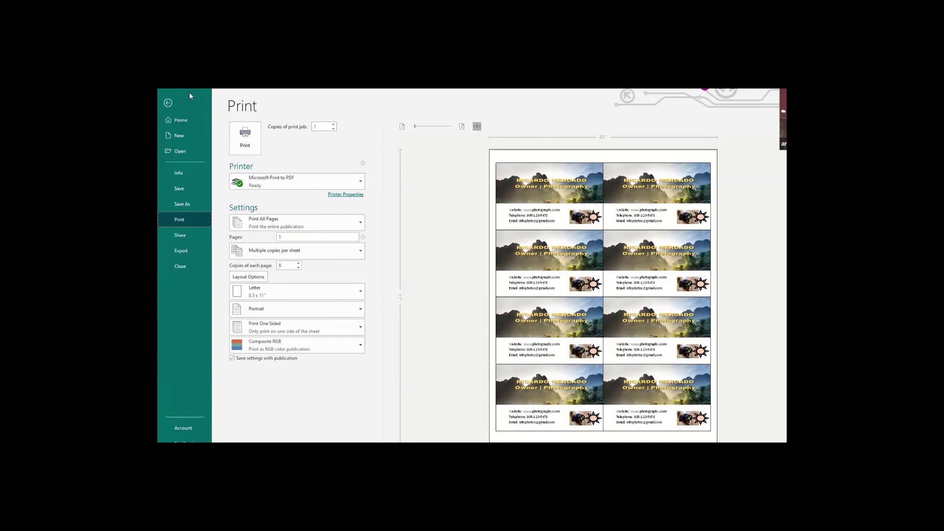
left_click(168, 103)
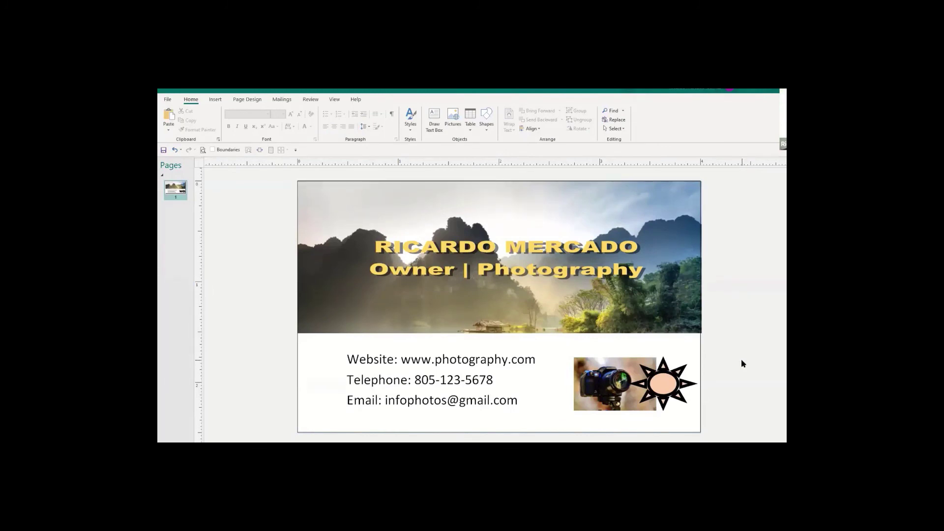
Draw a new rectangle spanning the whole card from its top-left to bottom-right corner.
left_click(416, 276)
left_click(416, 277)
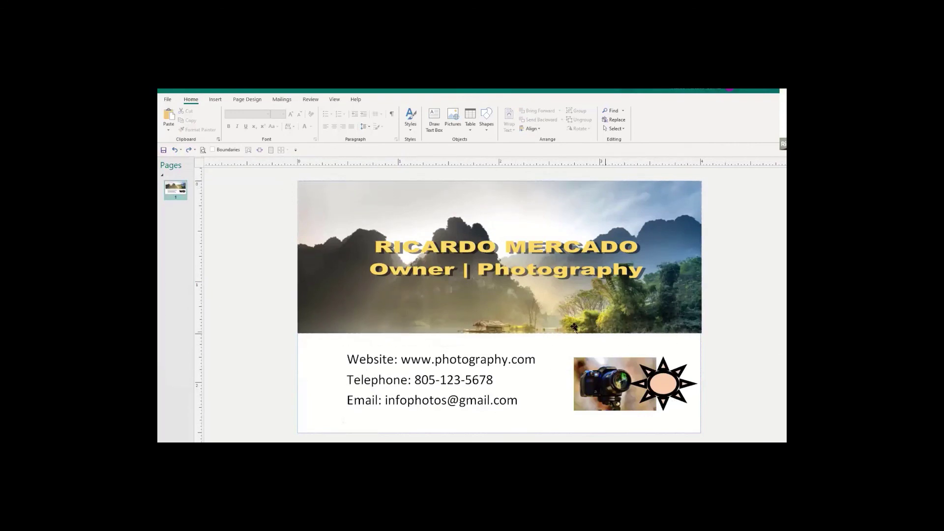
left_click(215, 99)
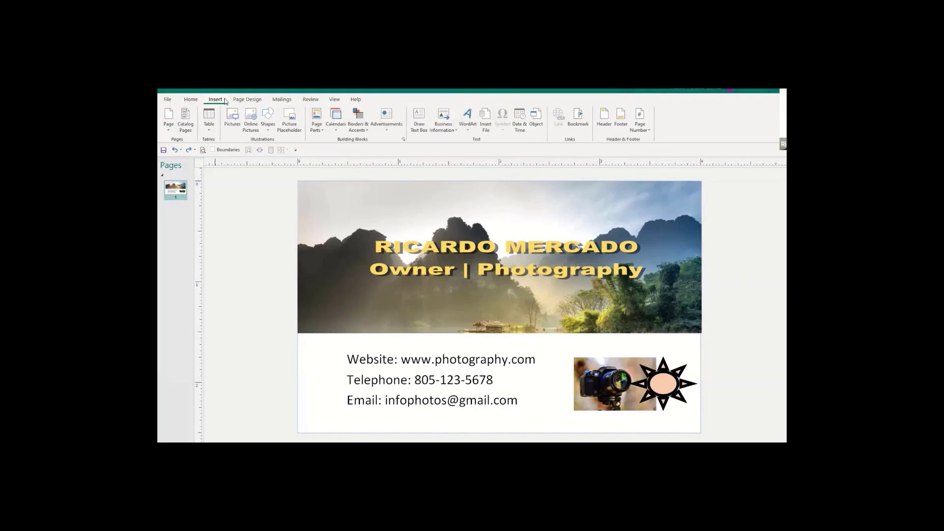
left_click(268, 129)
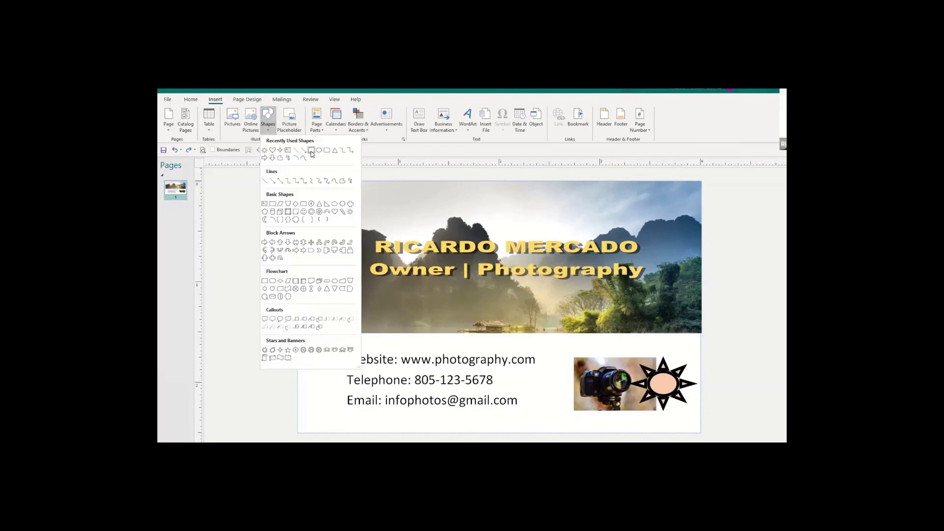
left_click(311, 151)
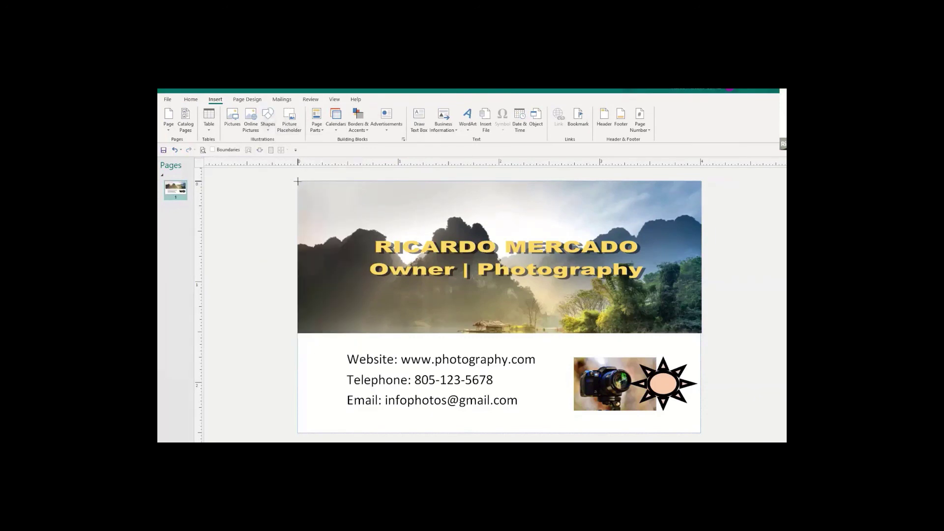
left_click_drag(297, 182, 701, 432)
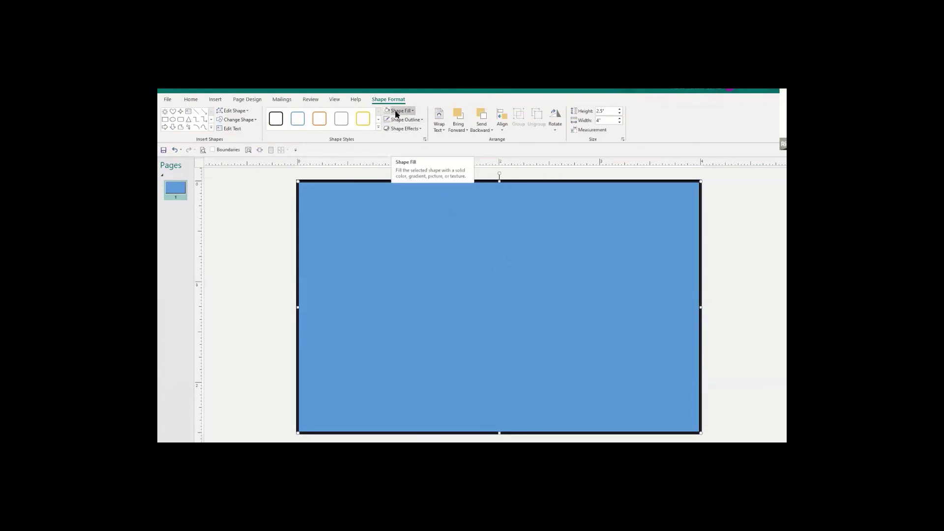
Remove the rectangle's fill and set its outline weight to ¼ pt, revealing the card inside.
left_click(396, 114)
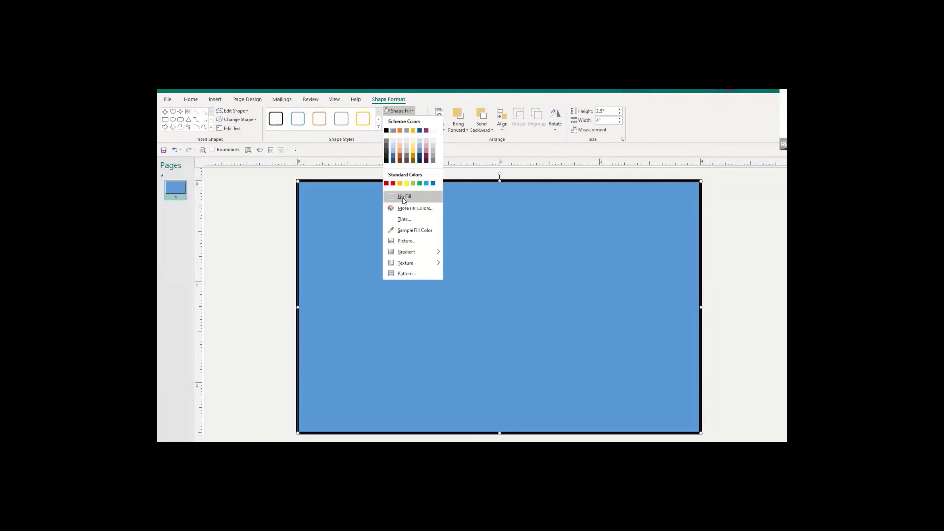
left_click(403, 197)
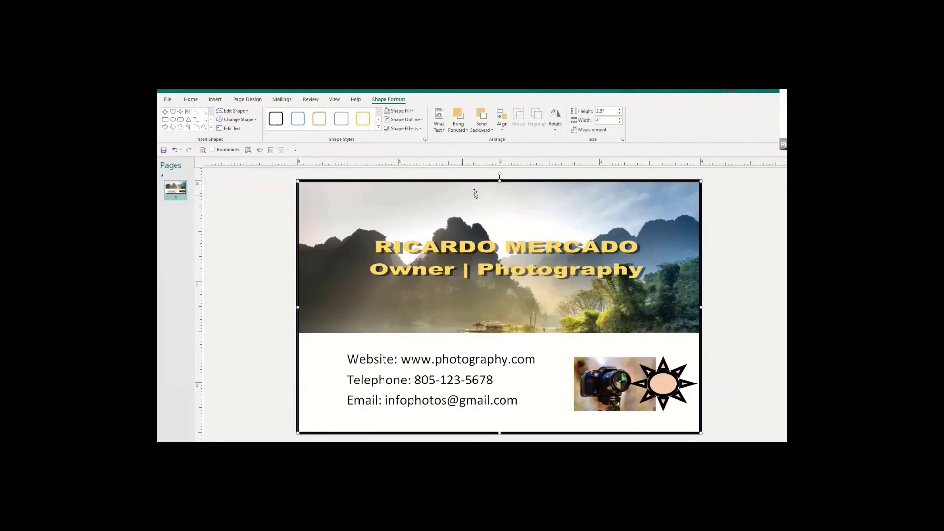
left_click(422, 120)
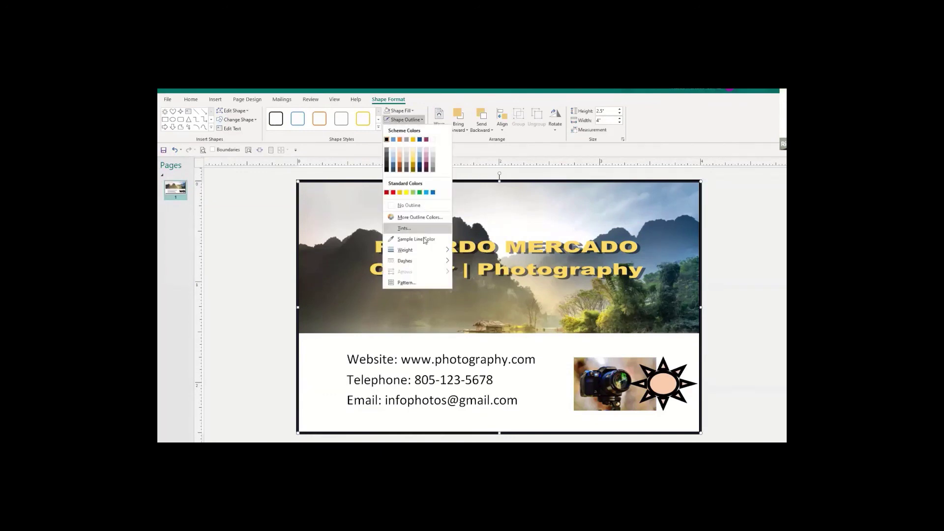
mouse_move(426, 251)
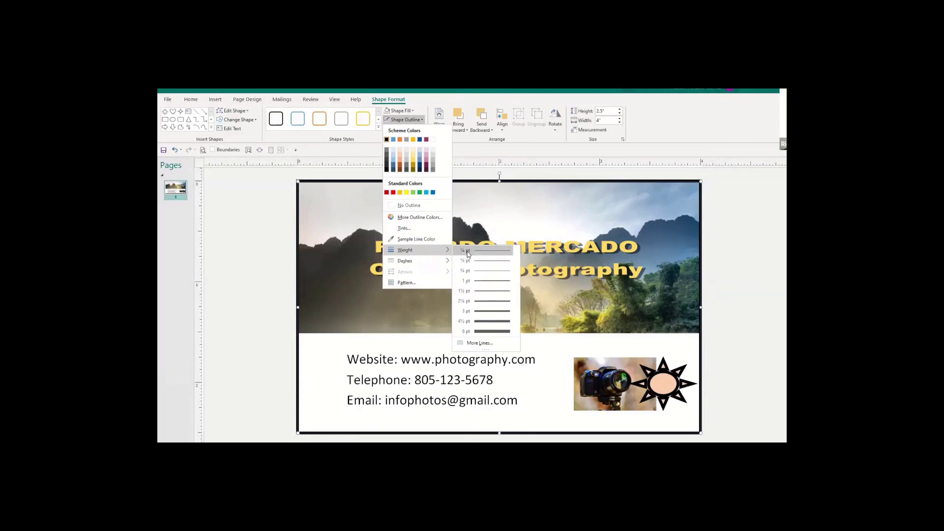
left_click(468, 255)
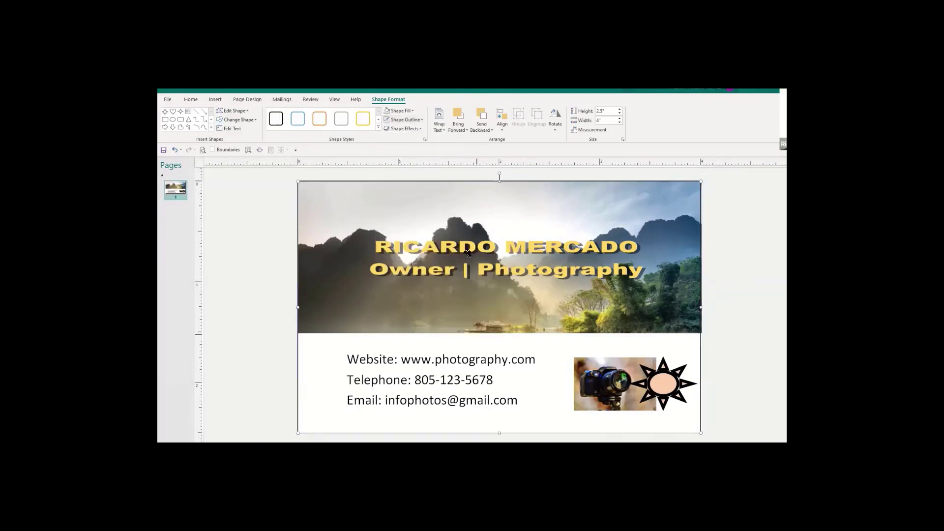
left_click(246, 285)
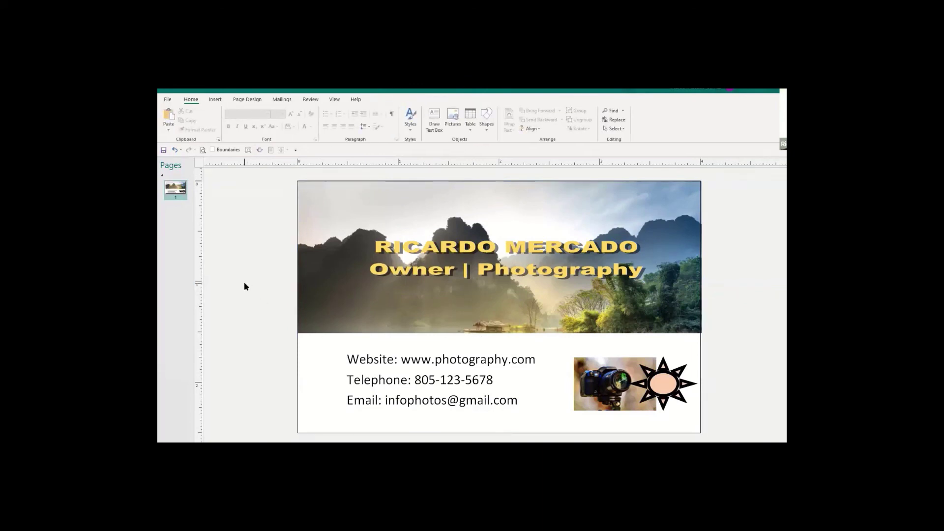